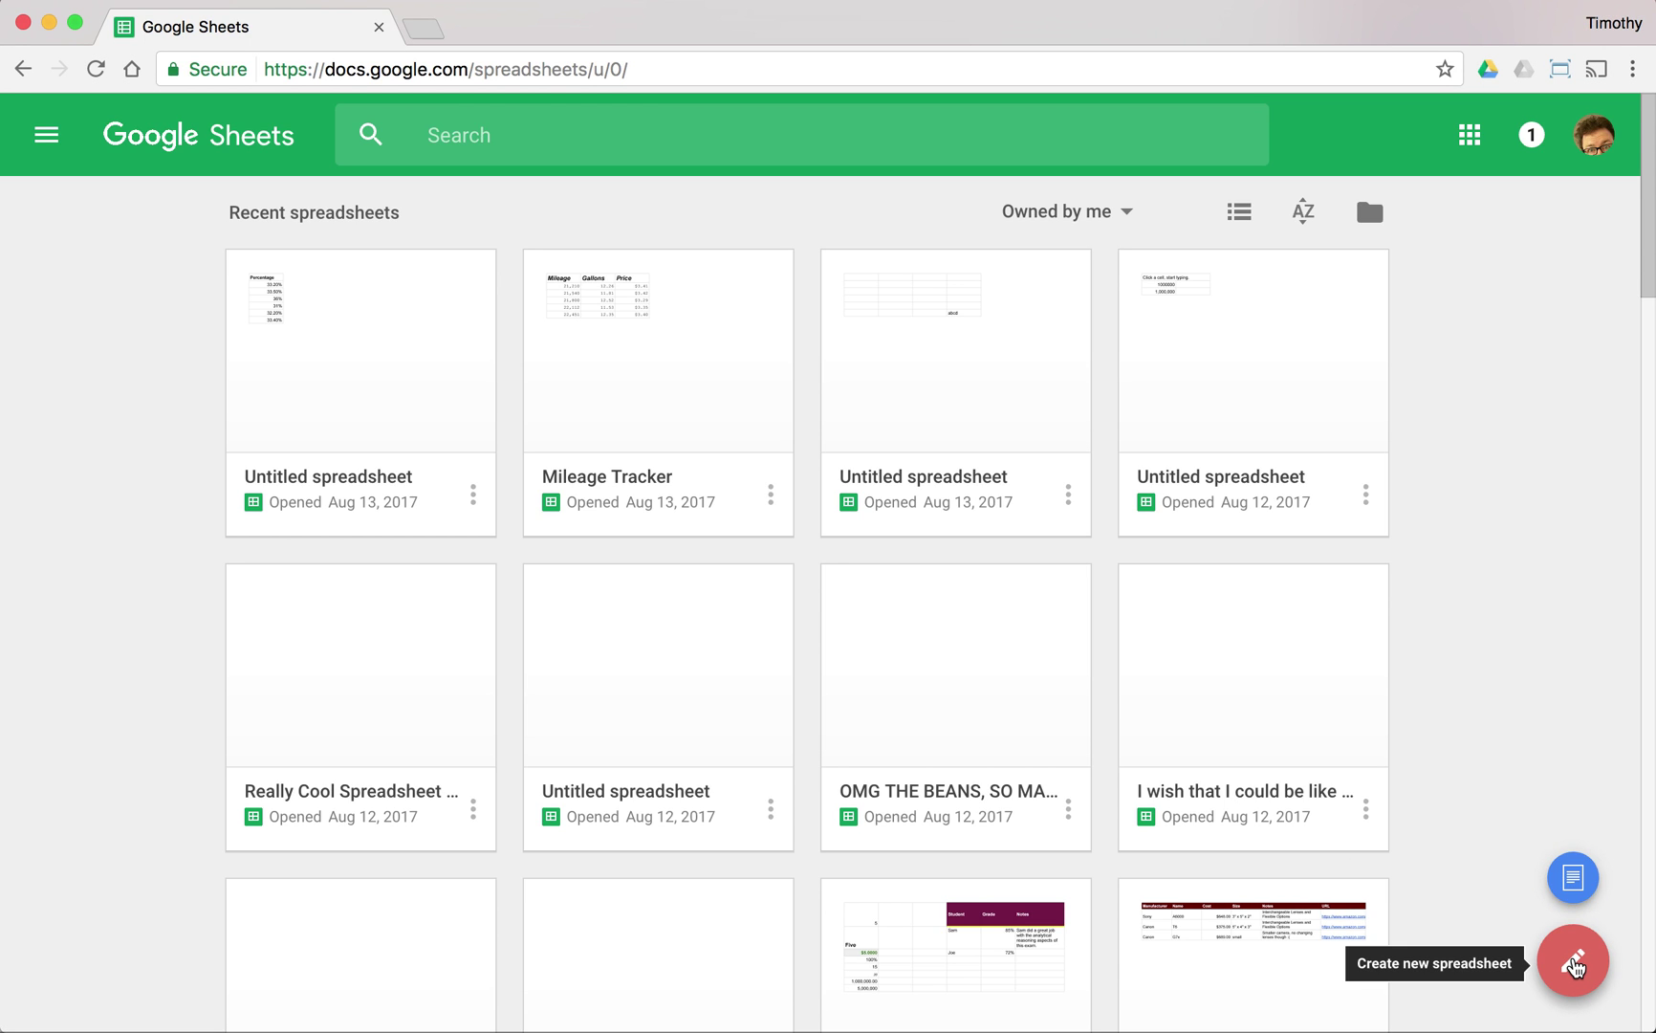
Create a new blank spreadsheet from the Google Sheets home page
{"action": "left_click", "coordinate": [1574, 964]}
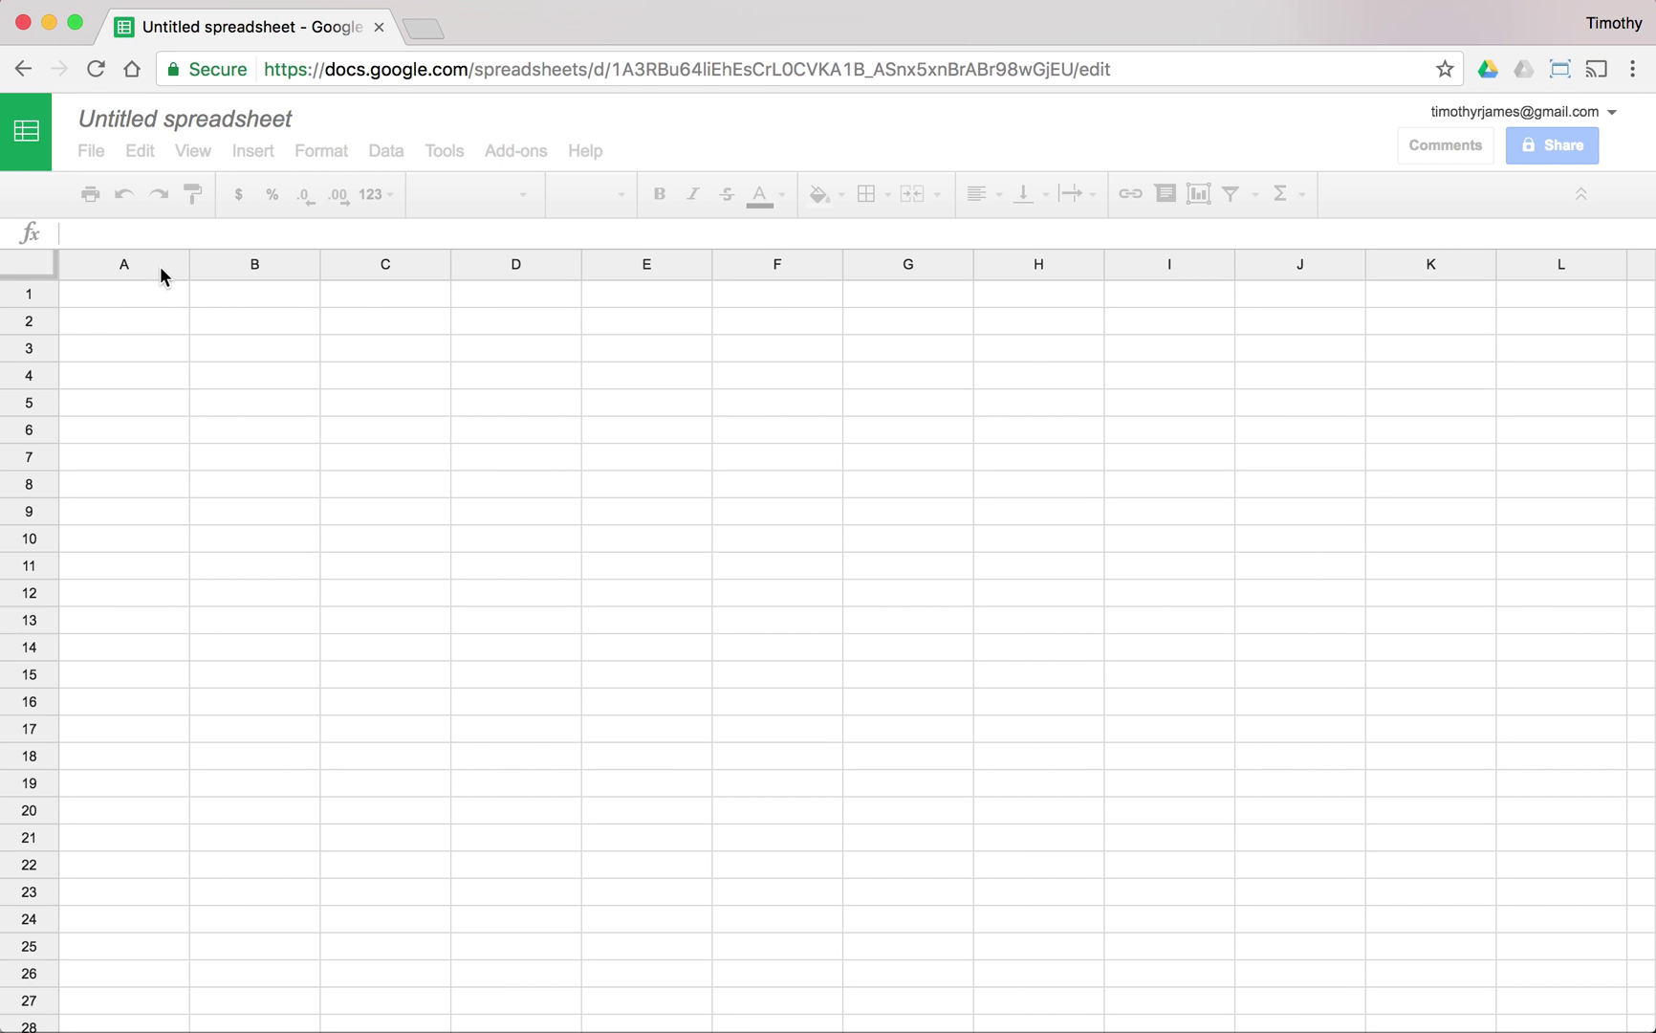
Rename 'Untitled spreadsheet' to 'Example Calculations'
{"action": "left_click", "coordinate": [227, 127]}
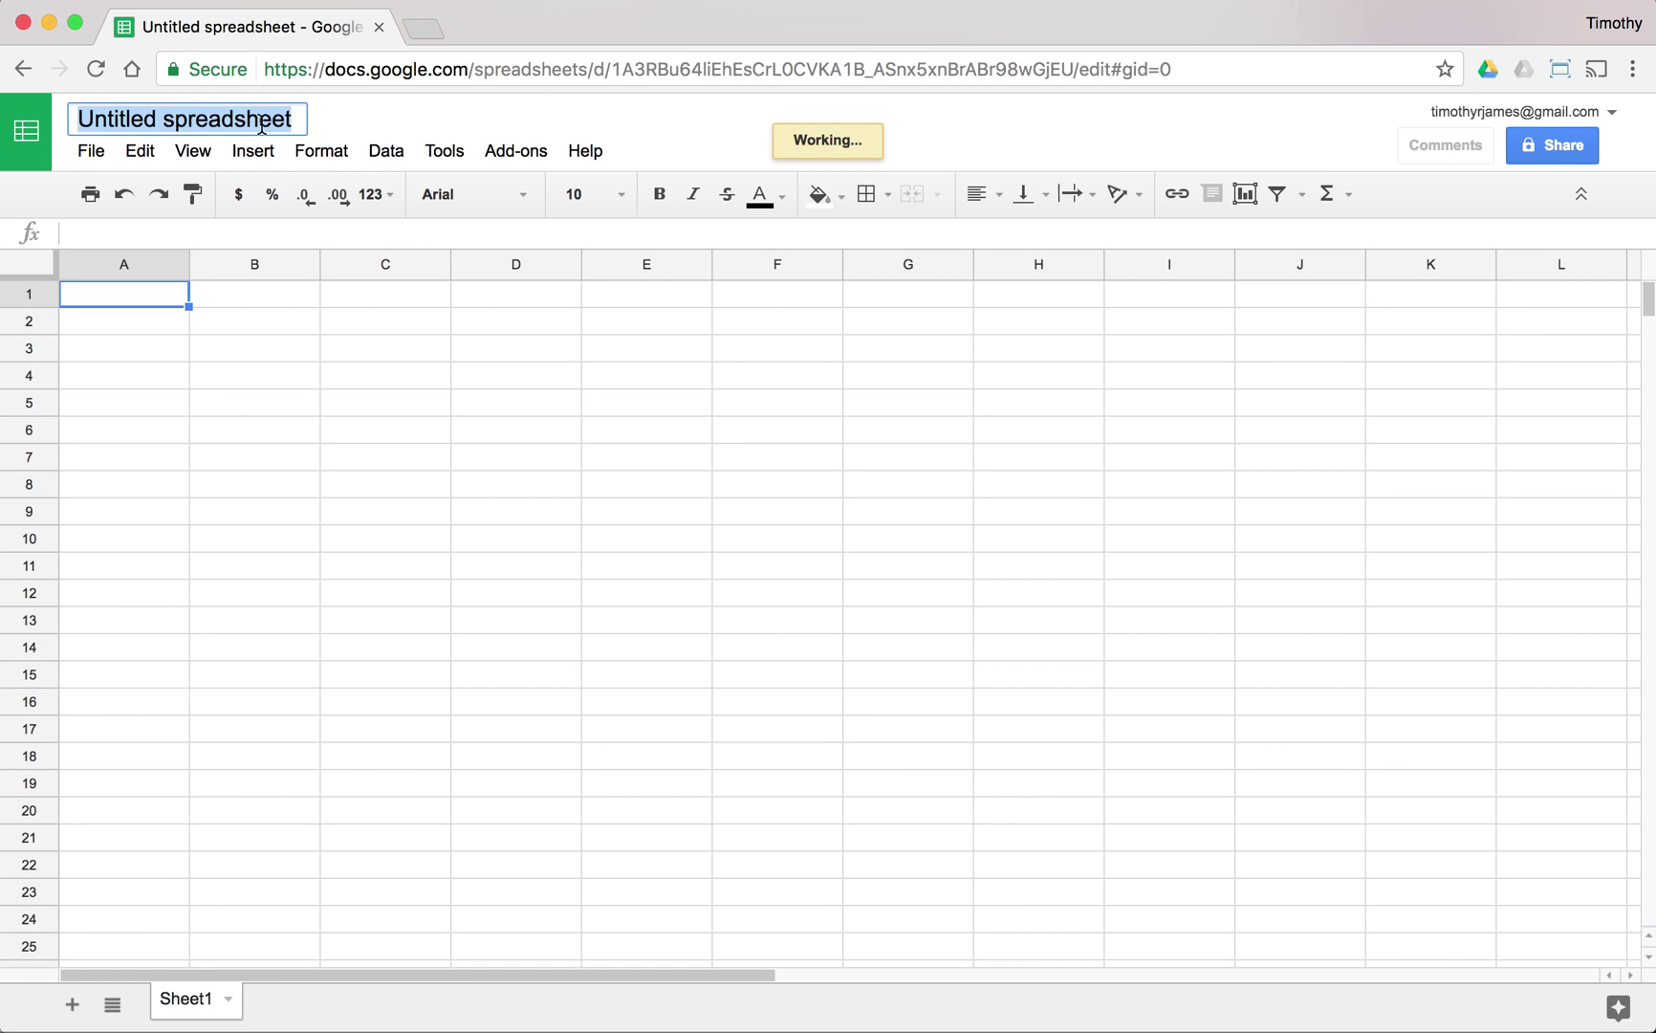
{"action": "left_click", "coordinate": [260, 124]}
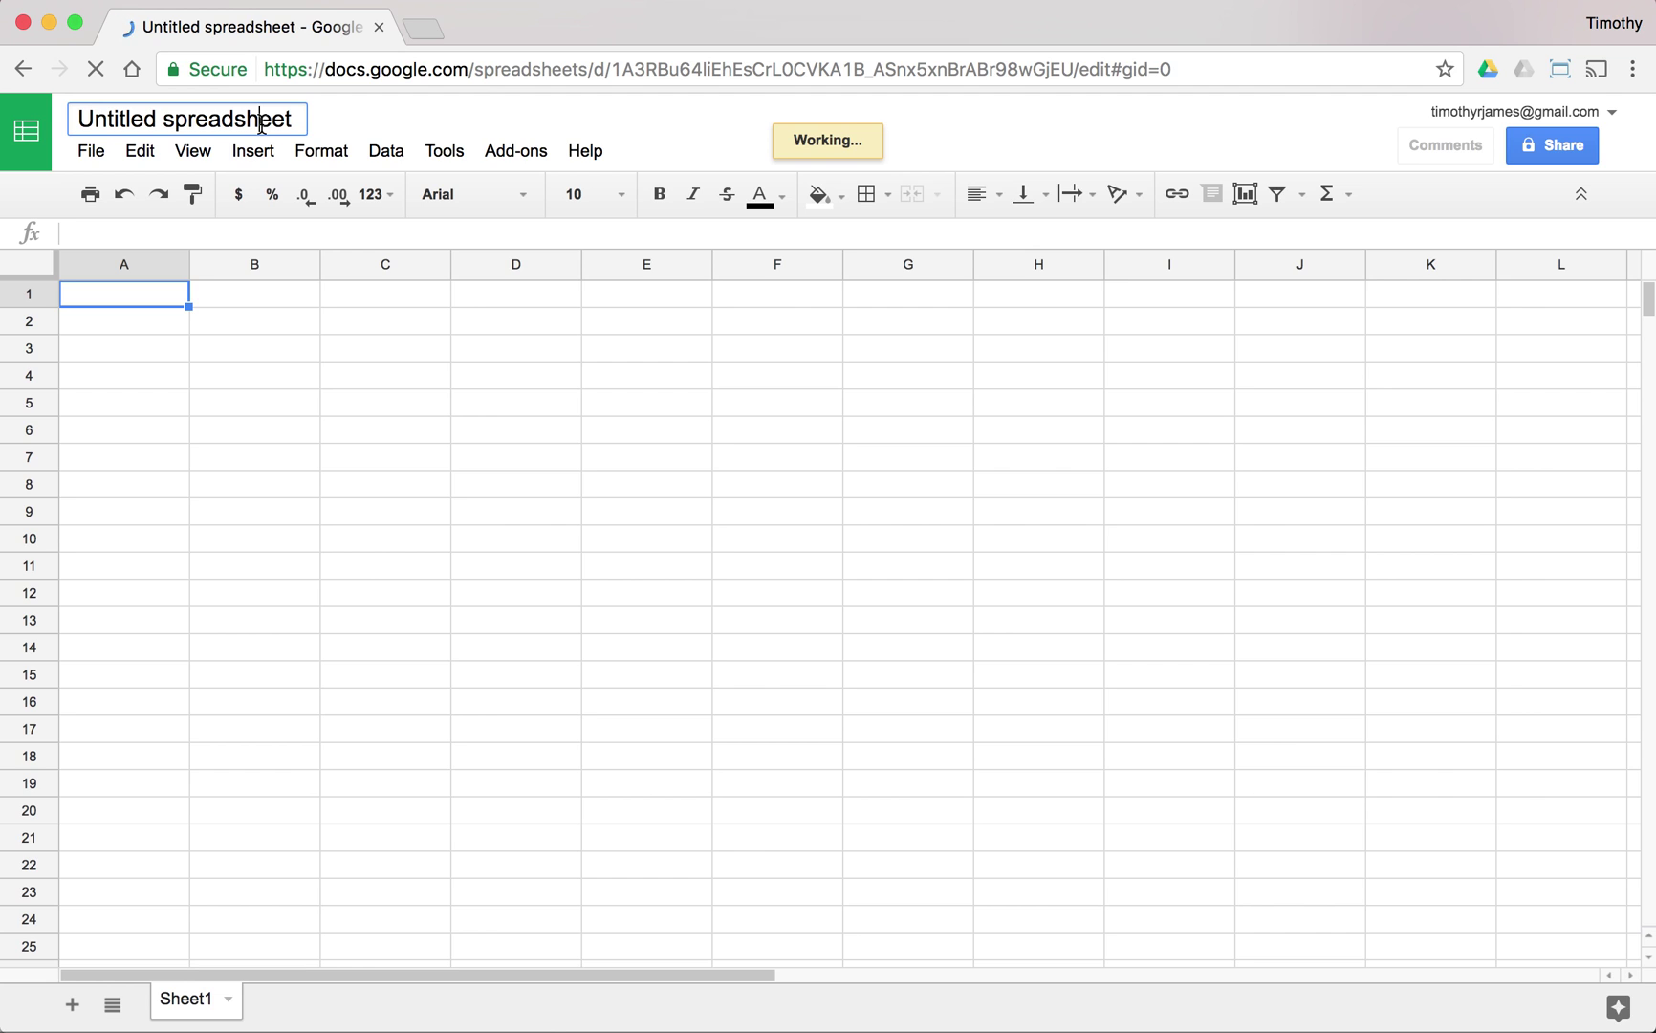
{"action": "triple_click", "coordinate": [280, 124]}
{"action": "double_click", "coordinate": [280, 125]}
{"action": "key", "text": "BackSpace"}
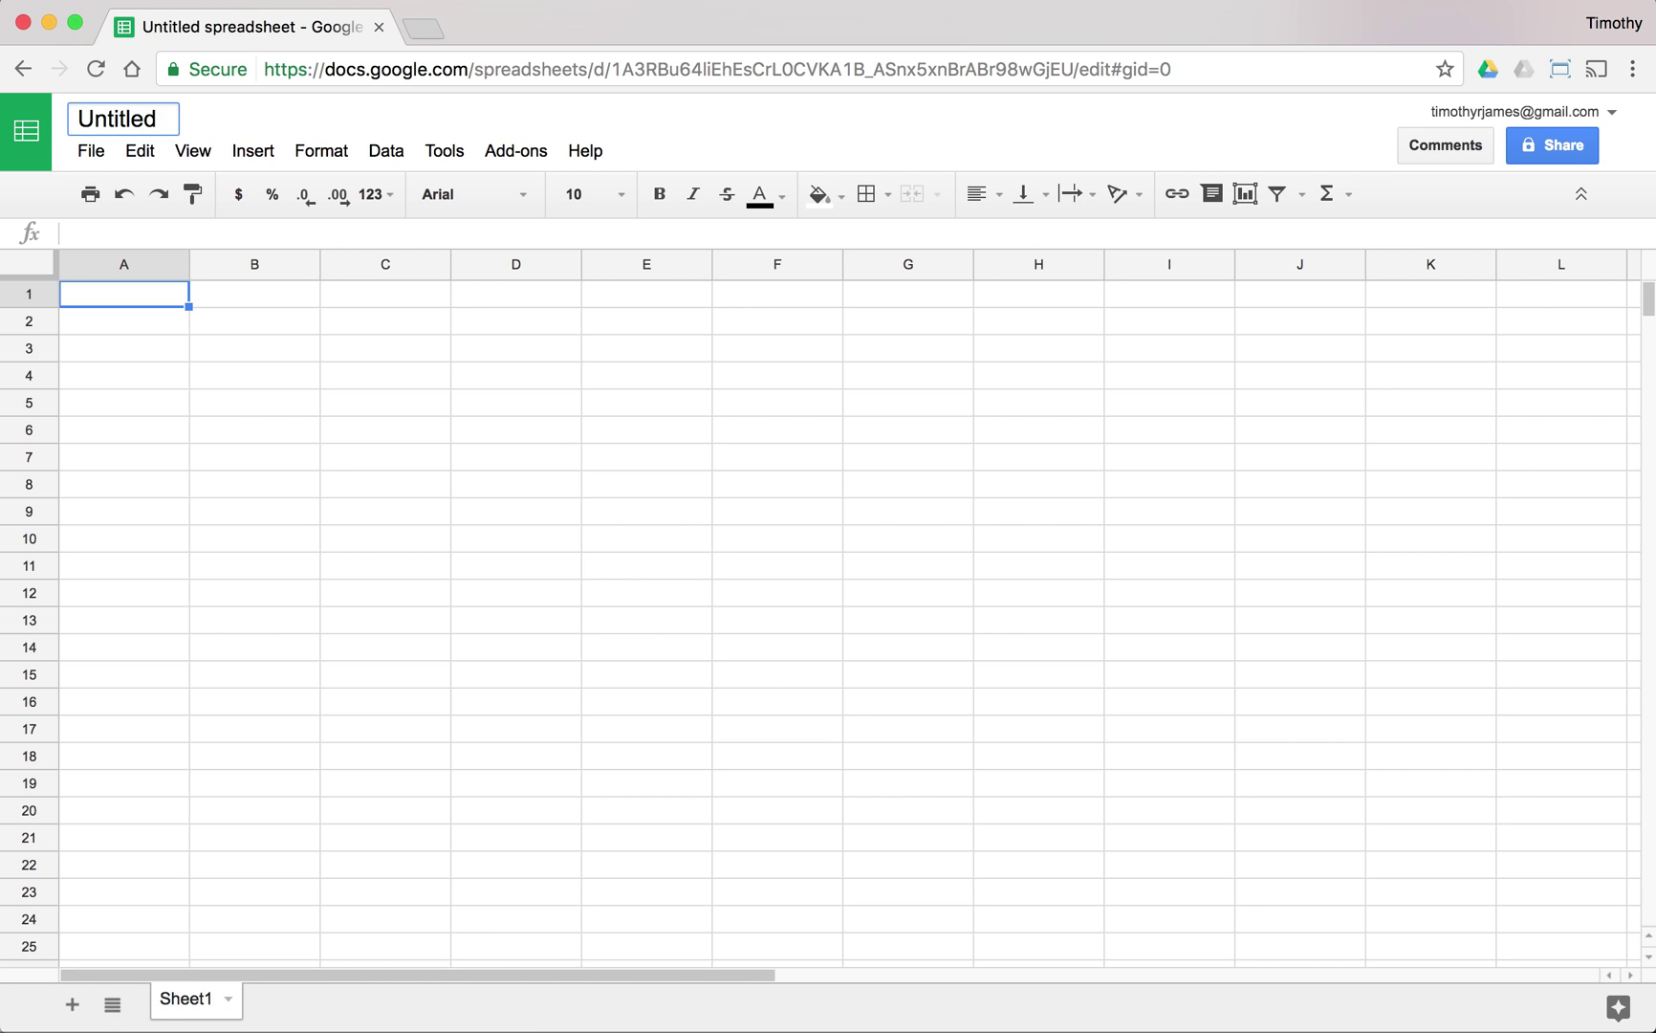
{"action": "key", "text": "alt+BackSpace"}
{"action": "type", "text": "Example Cal"}
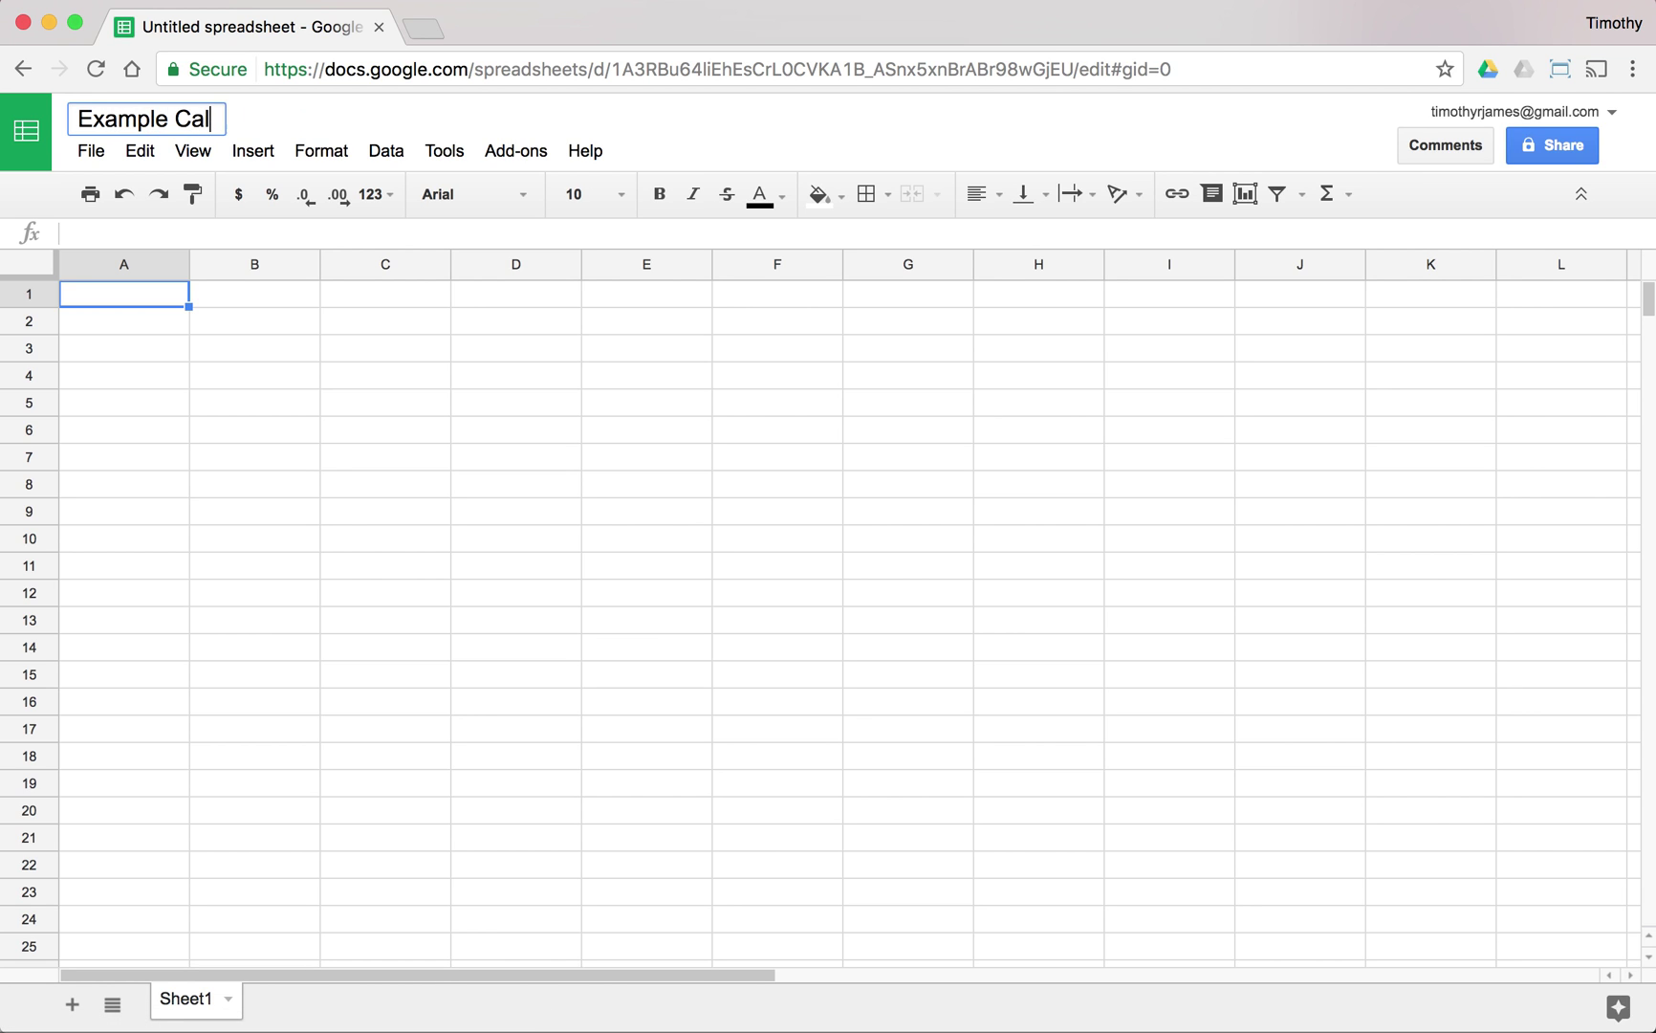
{"action": "type", "text": "culations"}
{"action": "left_click", "coordinate": [303, 365]}
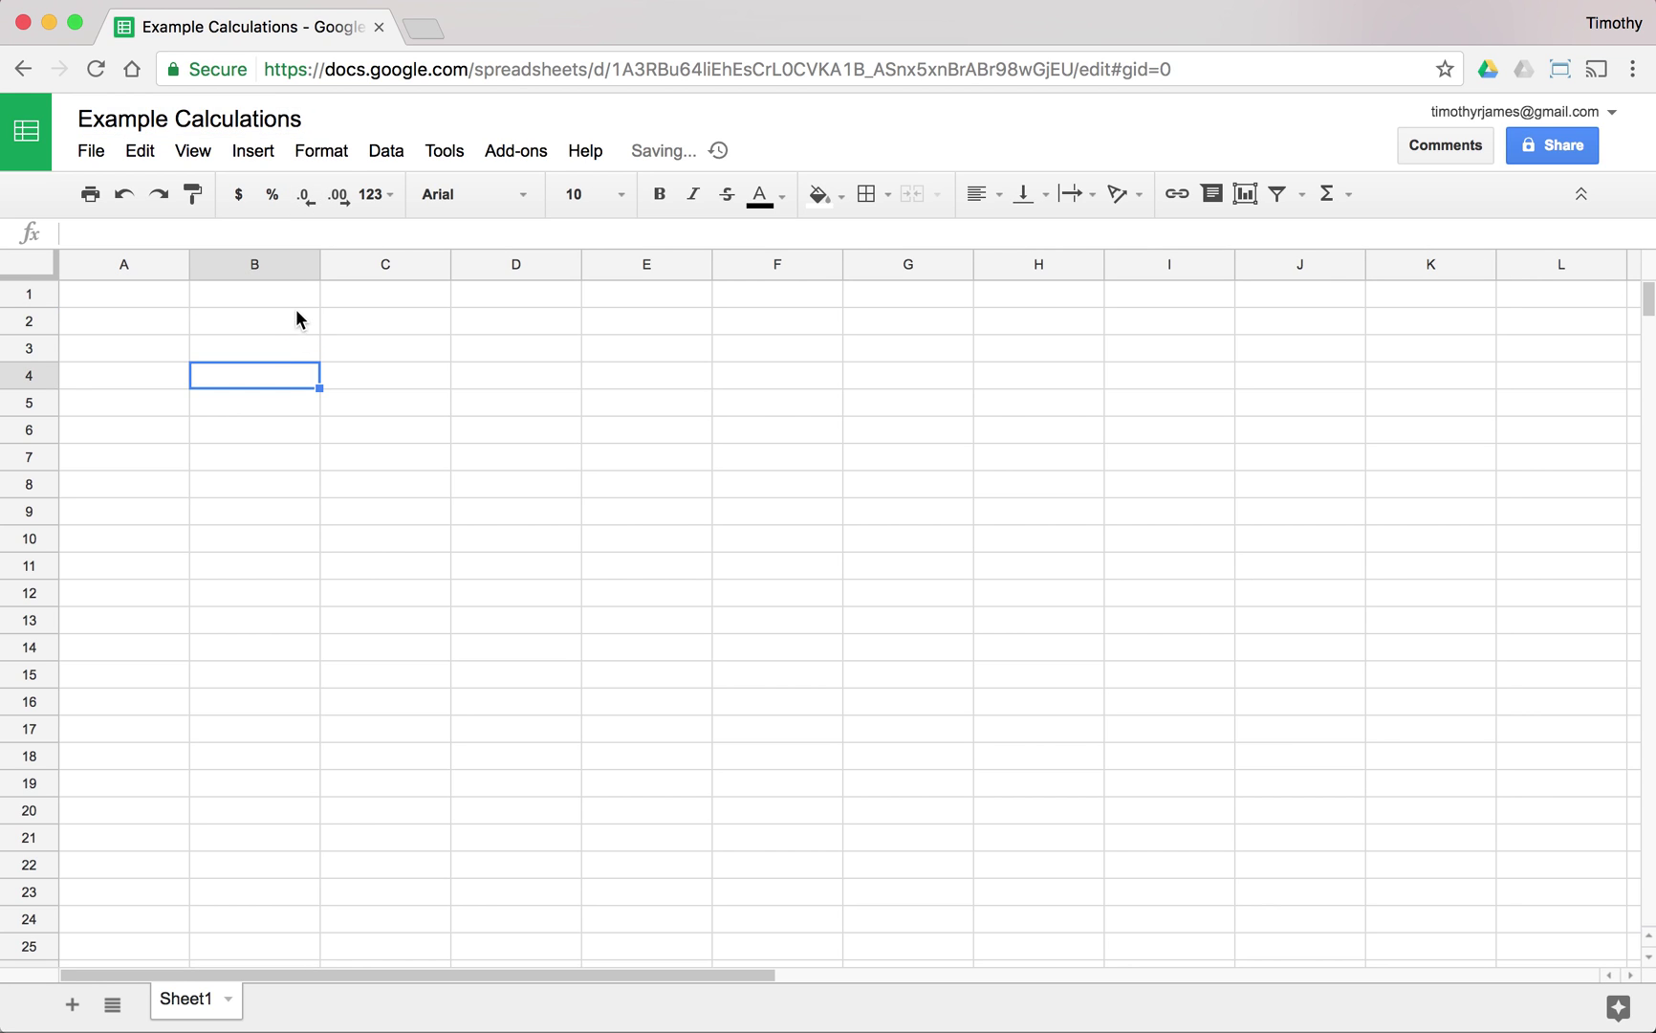
Enter =2+2 in A1 and =2-2 in B1, showing 4 and 0
{"action": "left_click", "coordinate": [295, 307]}
{"action": "left_click", "coordinate": [153, 304]}
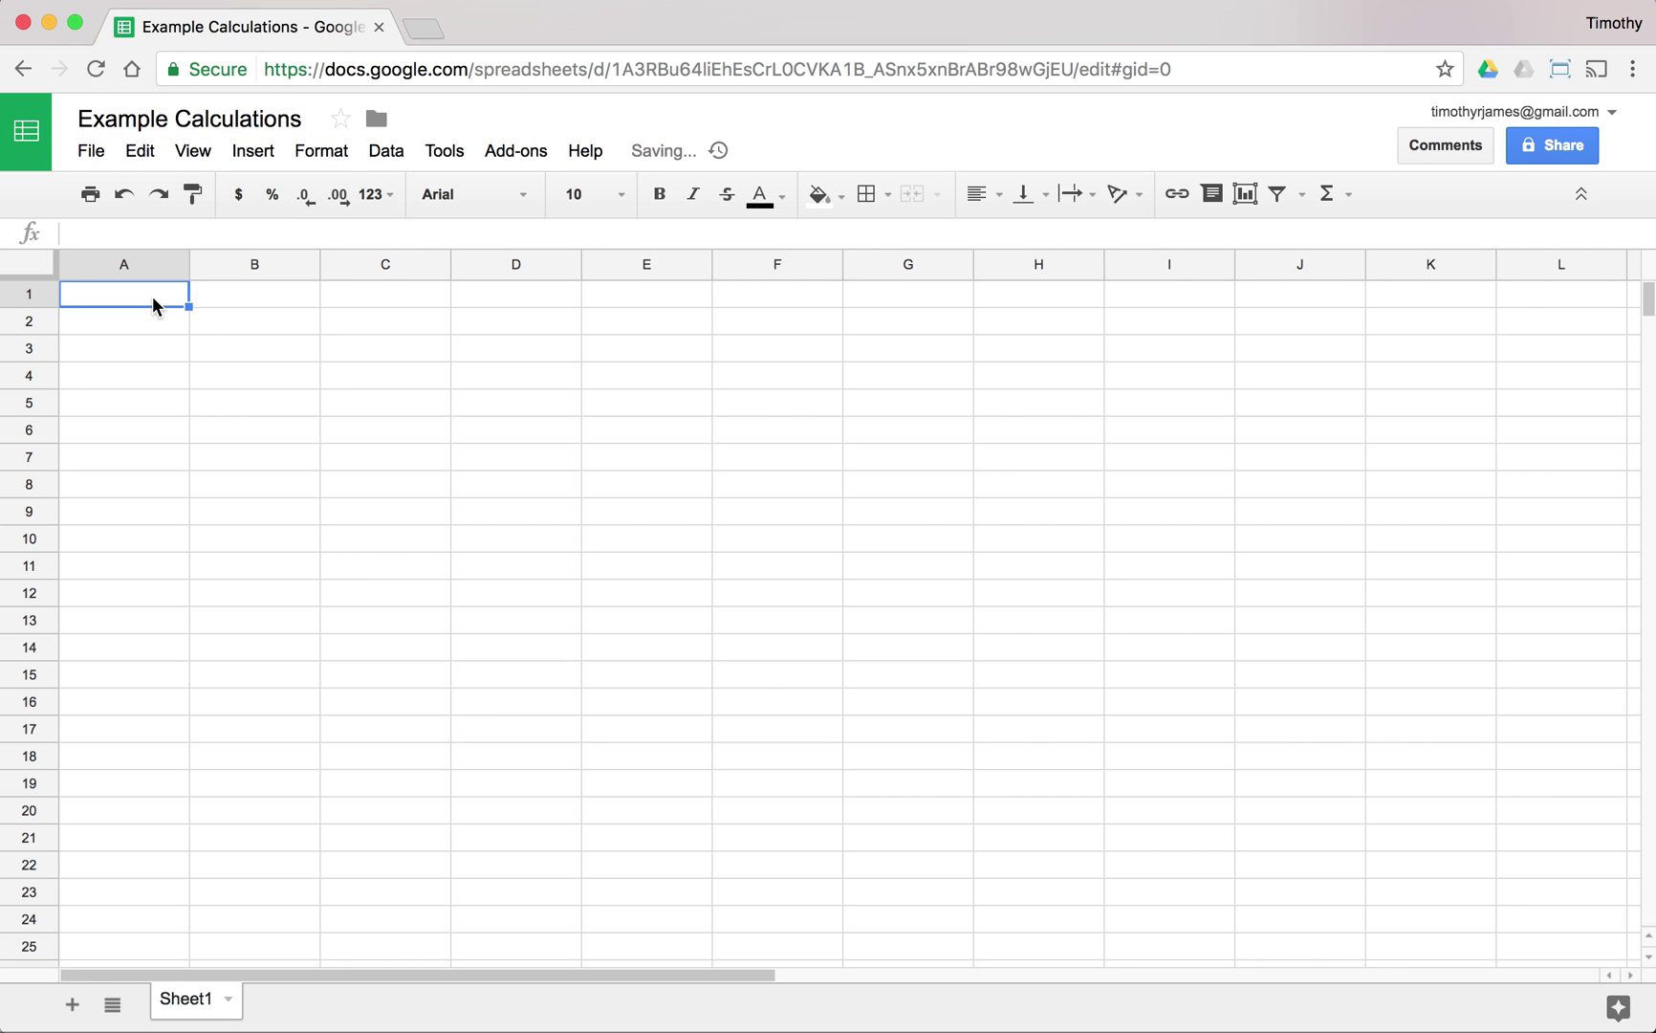
{"action": "type", "text": "2"}
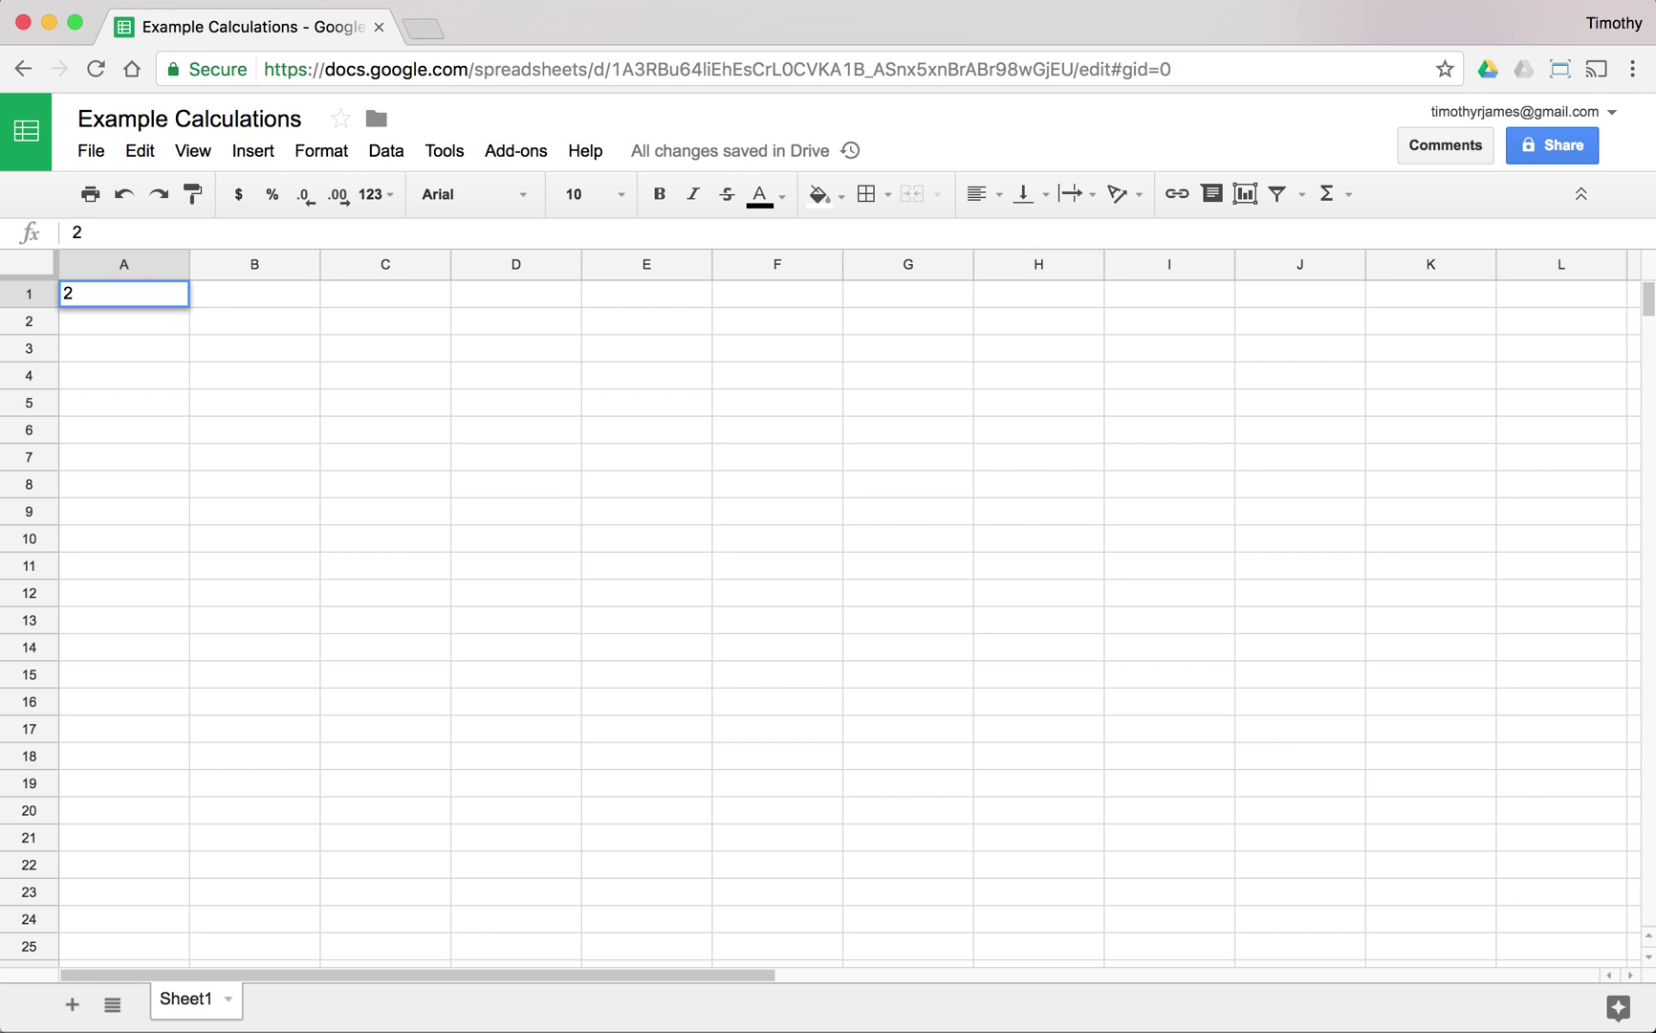
{"action": "key", "text": "BackSpace"}
{"action": "type", "text": "= 2 + 2"}
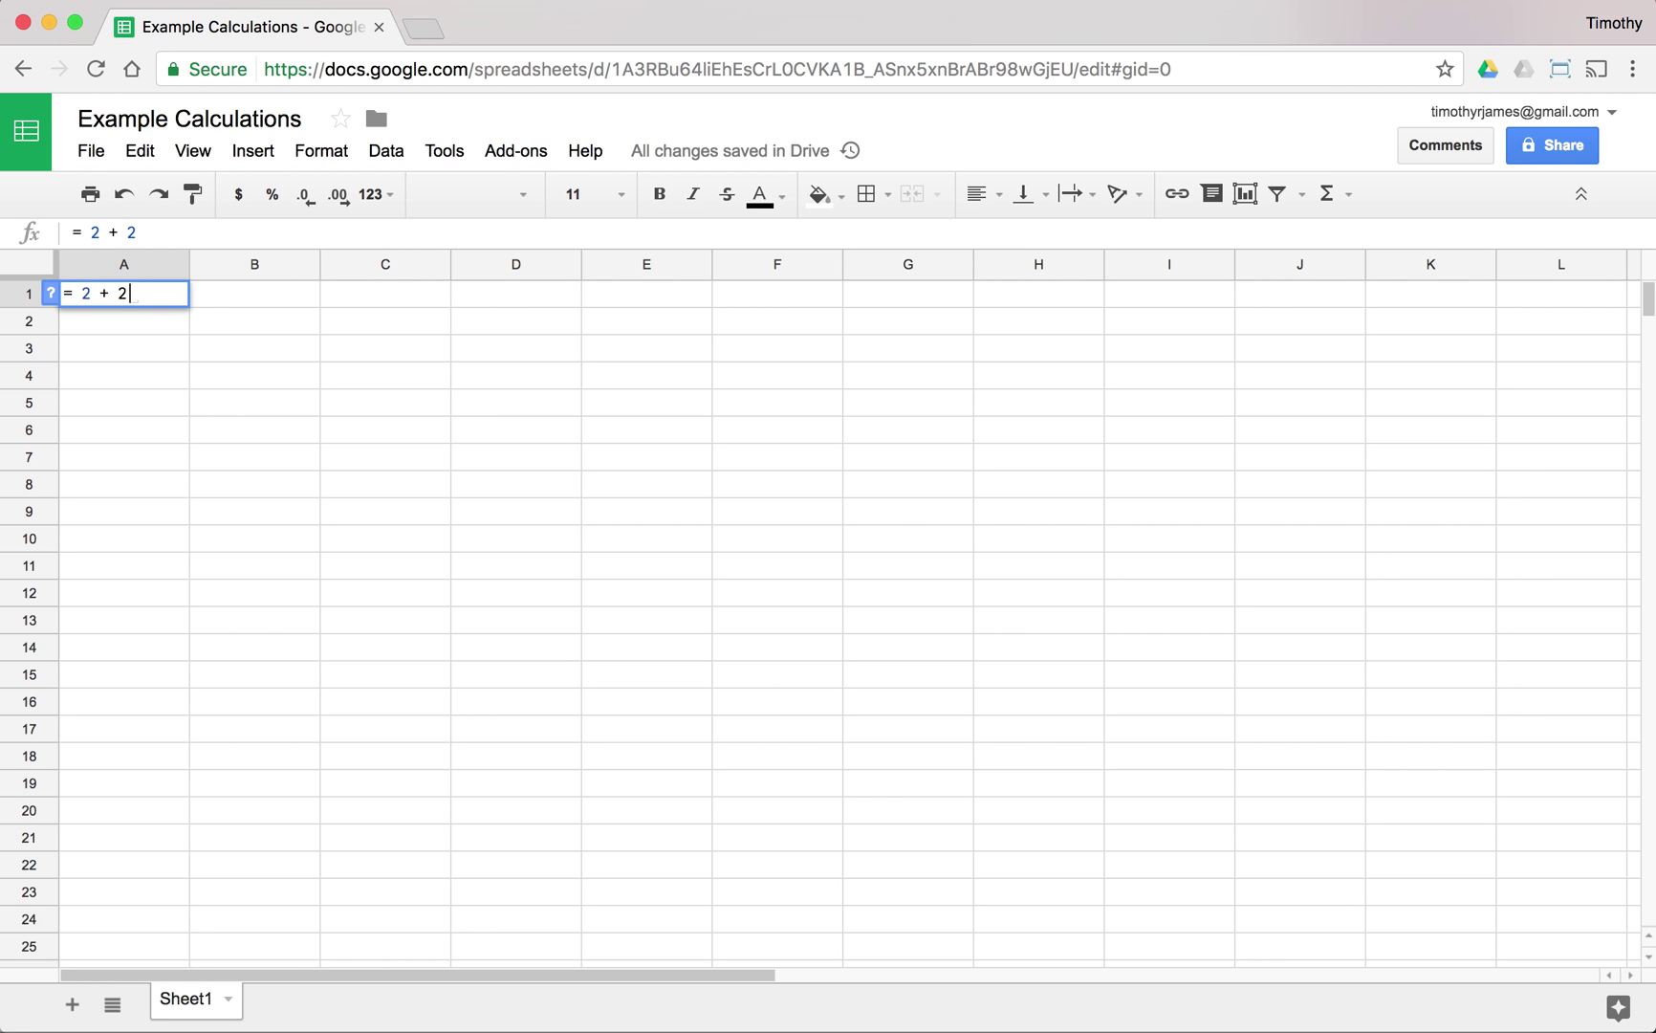
{"action": "key", "text": "Return"}
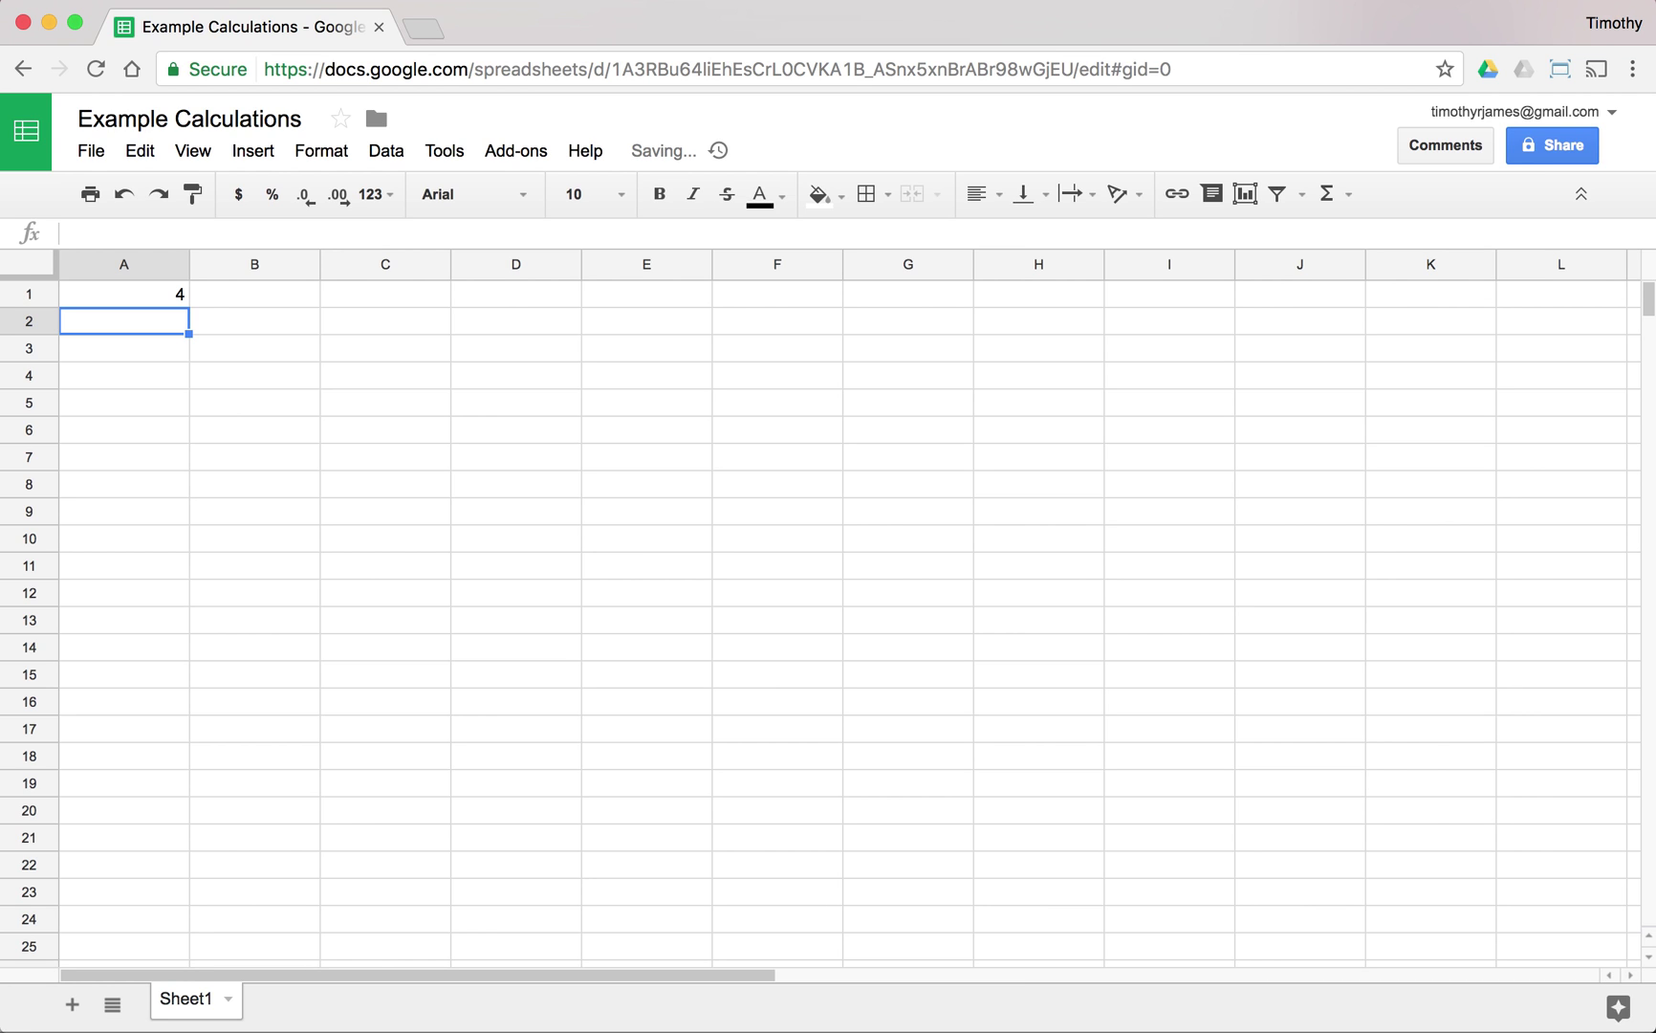
{"action": "left_click", "coordinate": [255, 293]}
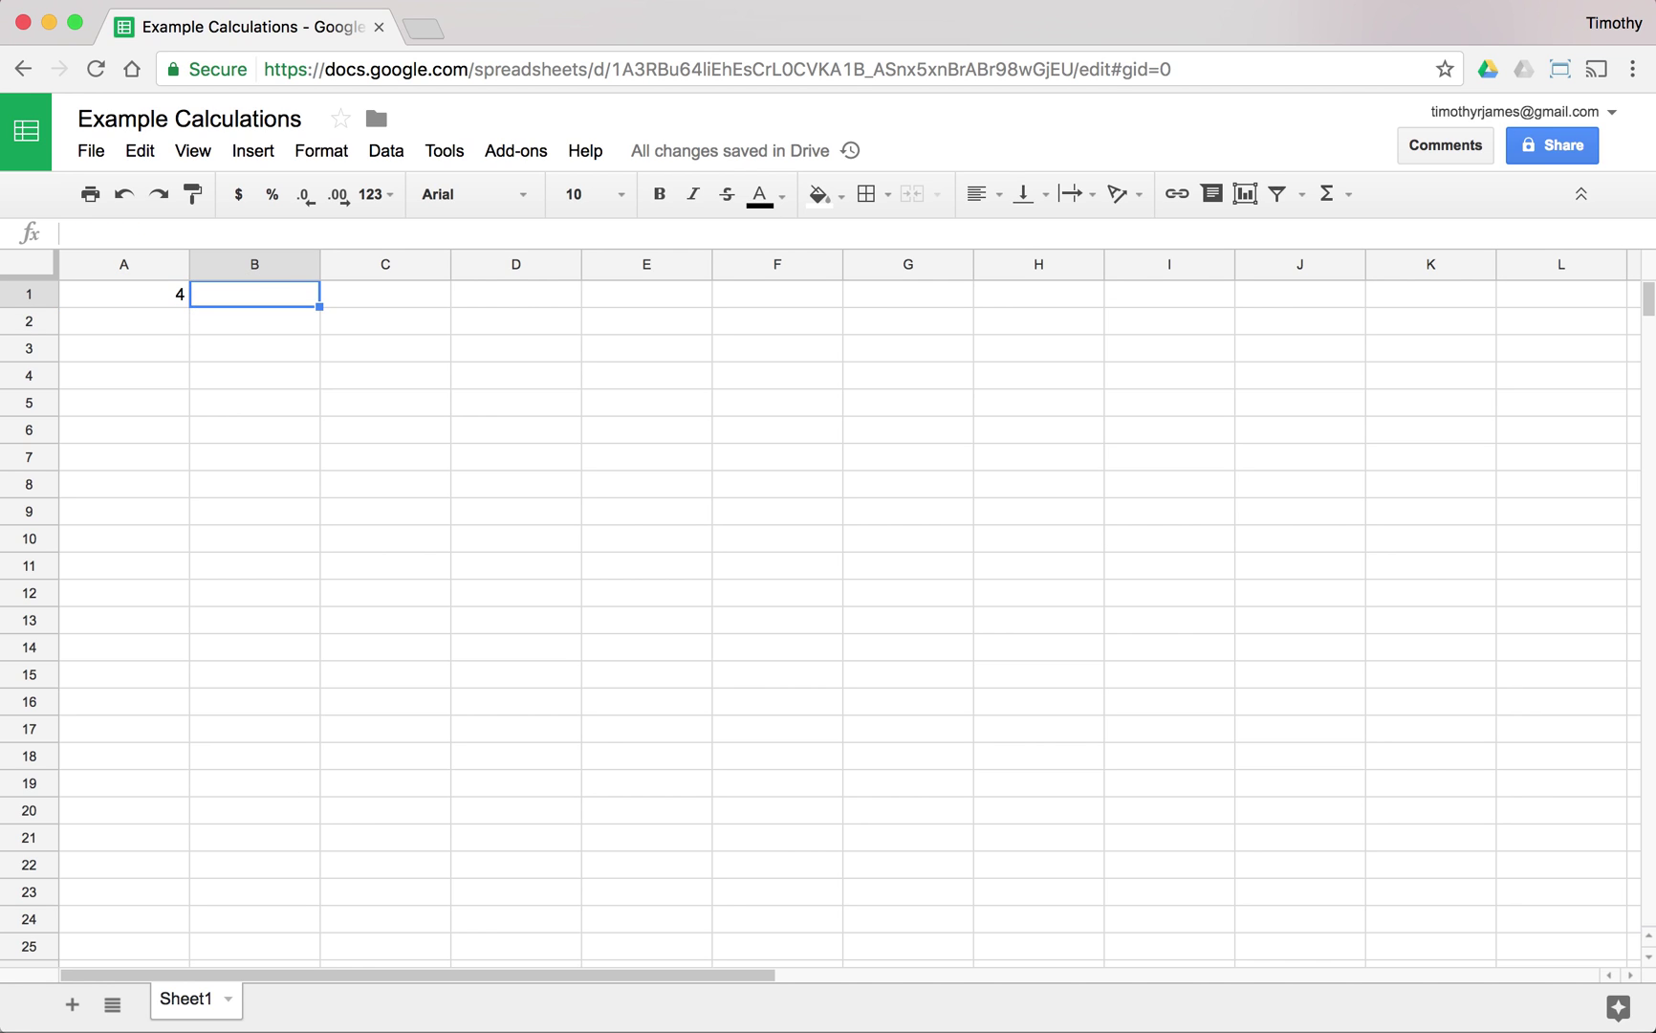
{"action": "type", "text": "= 2 - 2"}
{"action": "key", "text": "Return"}
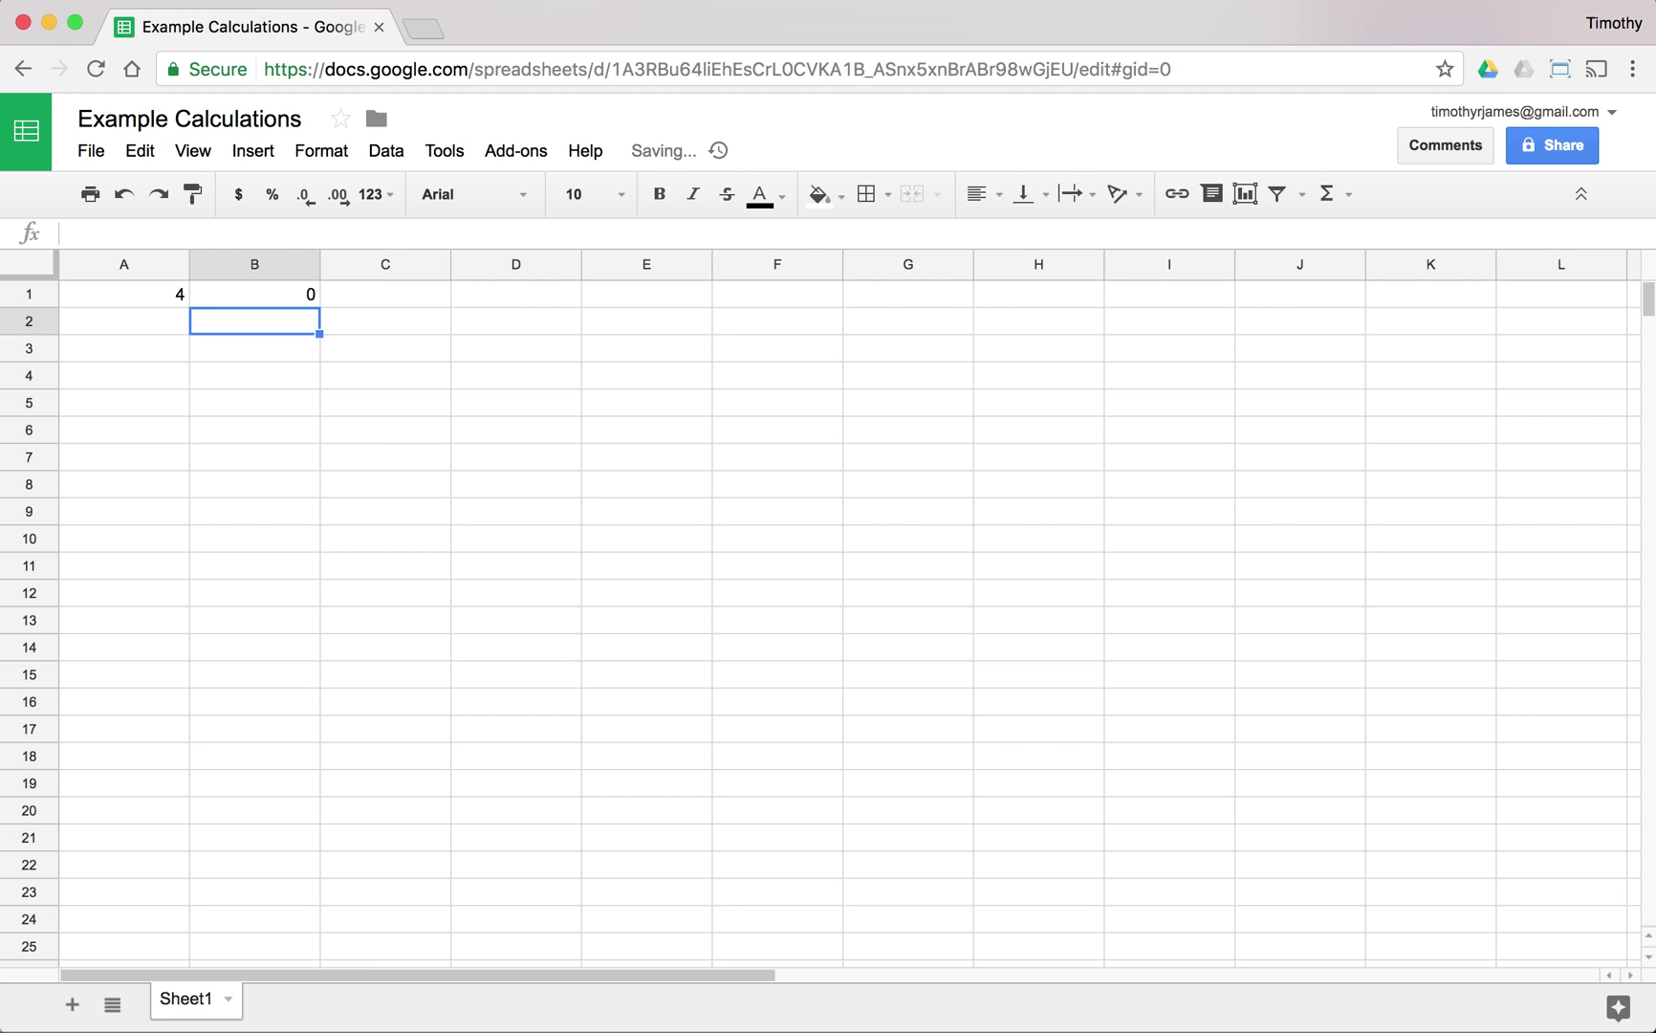
Enter =2*2 in C1 and =2/2 in D1, showing 4 and 1
{"action": "left_click", "coordinate": [385, 294]}
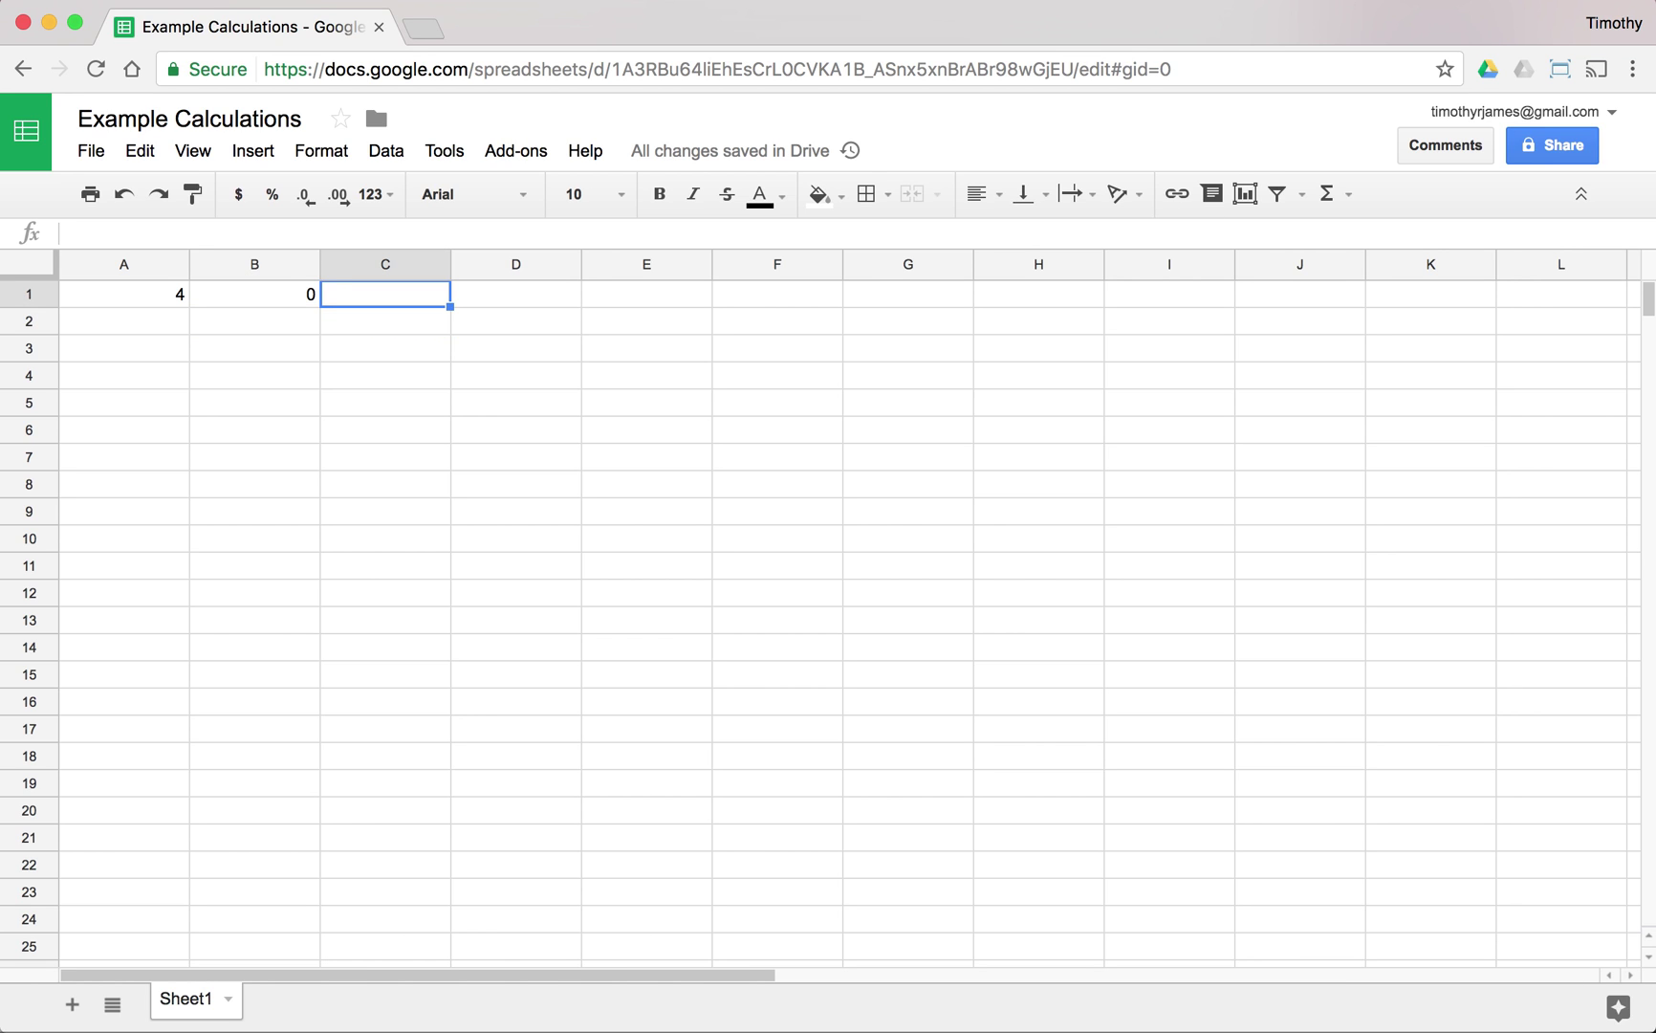
{"action": "type", "text": "= 2 * 2"}
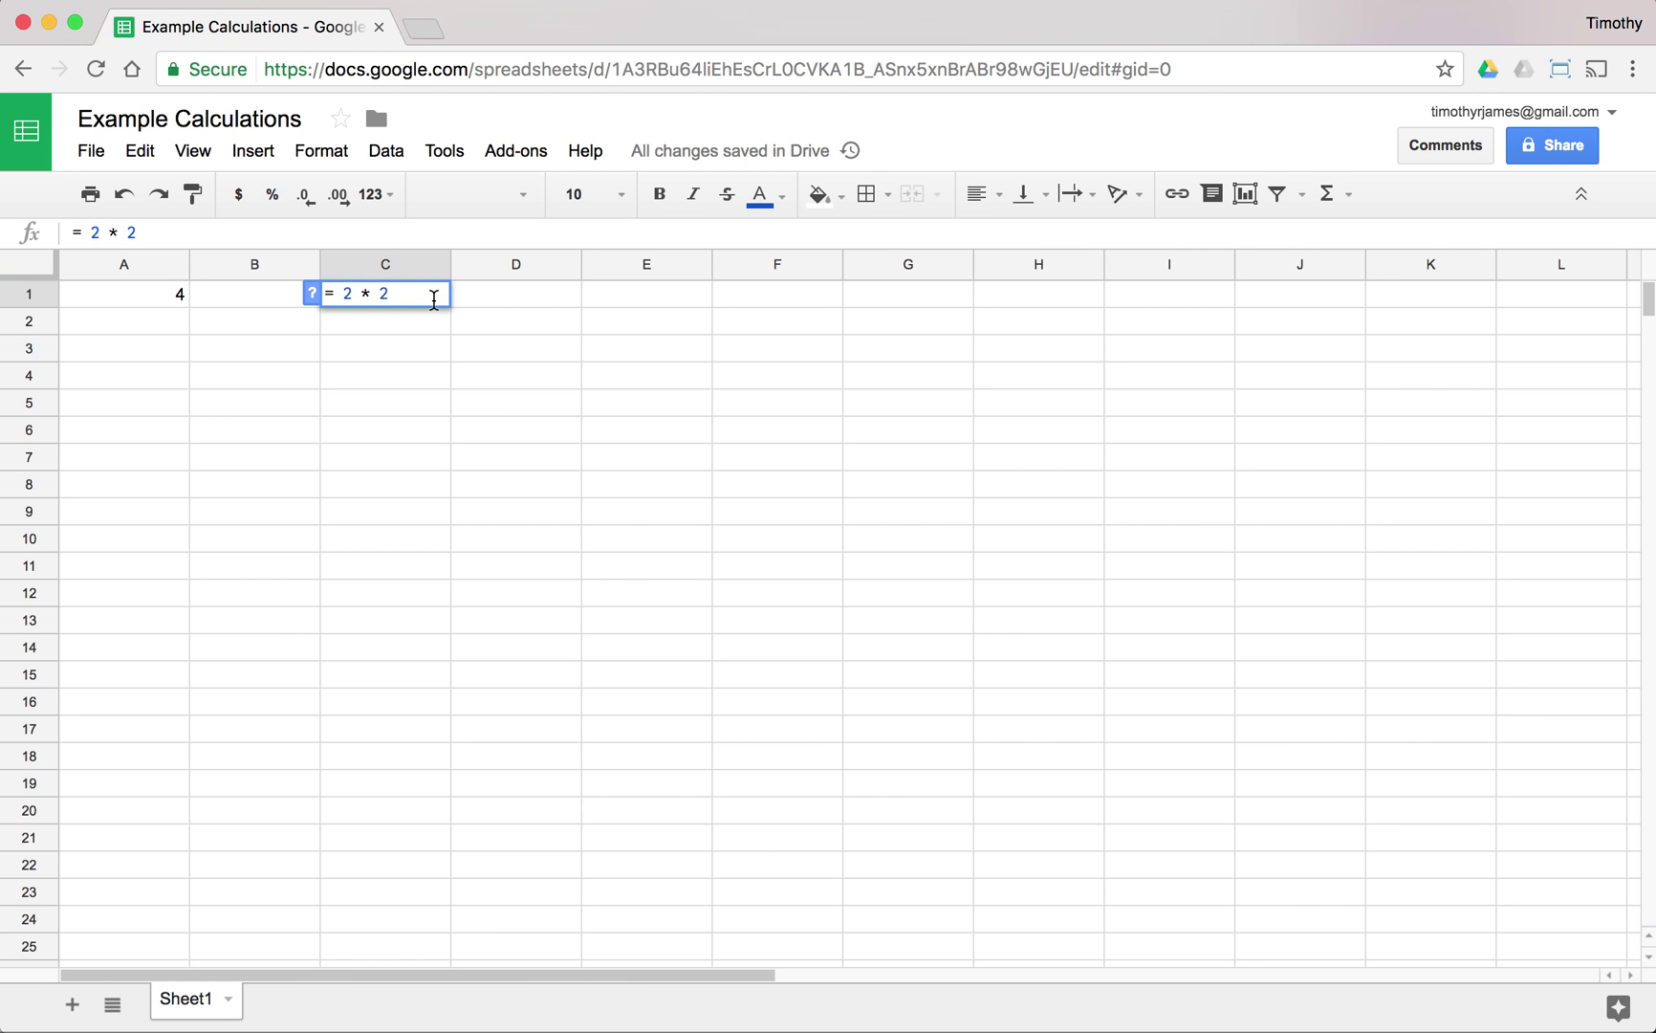
{"action": "key", "text": "Return"}
{"action": "key", "text": "Up"}
{"action": "key", "text": "Right"}
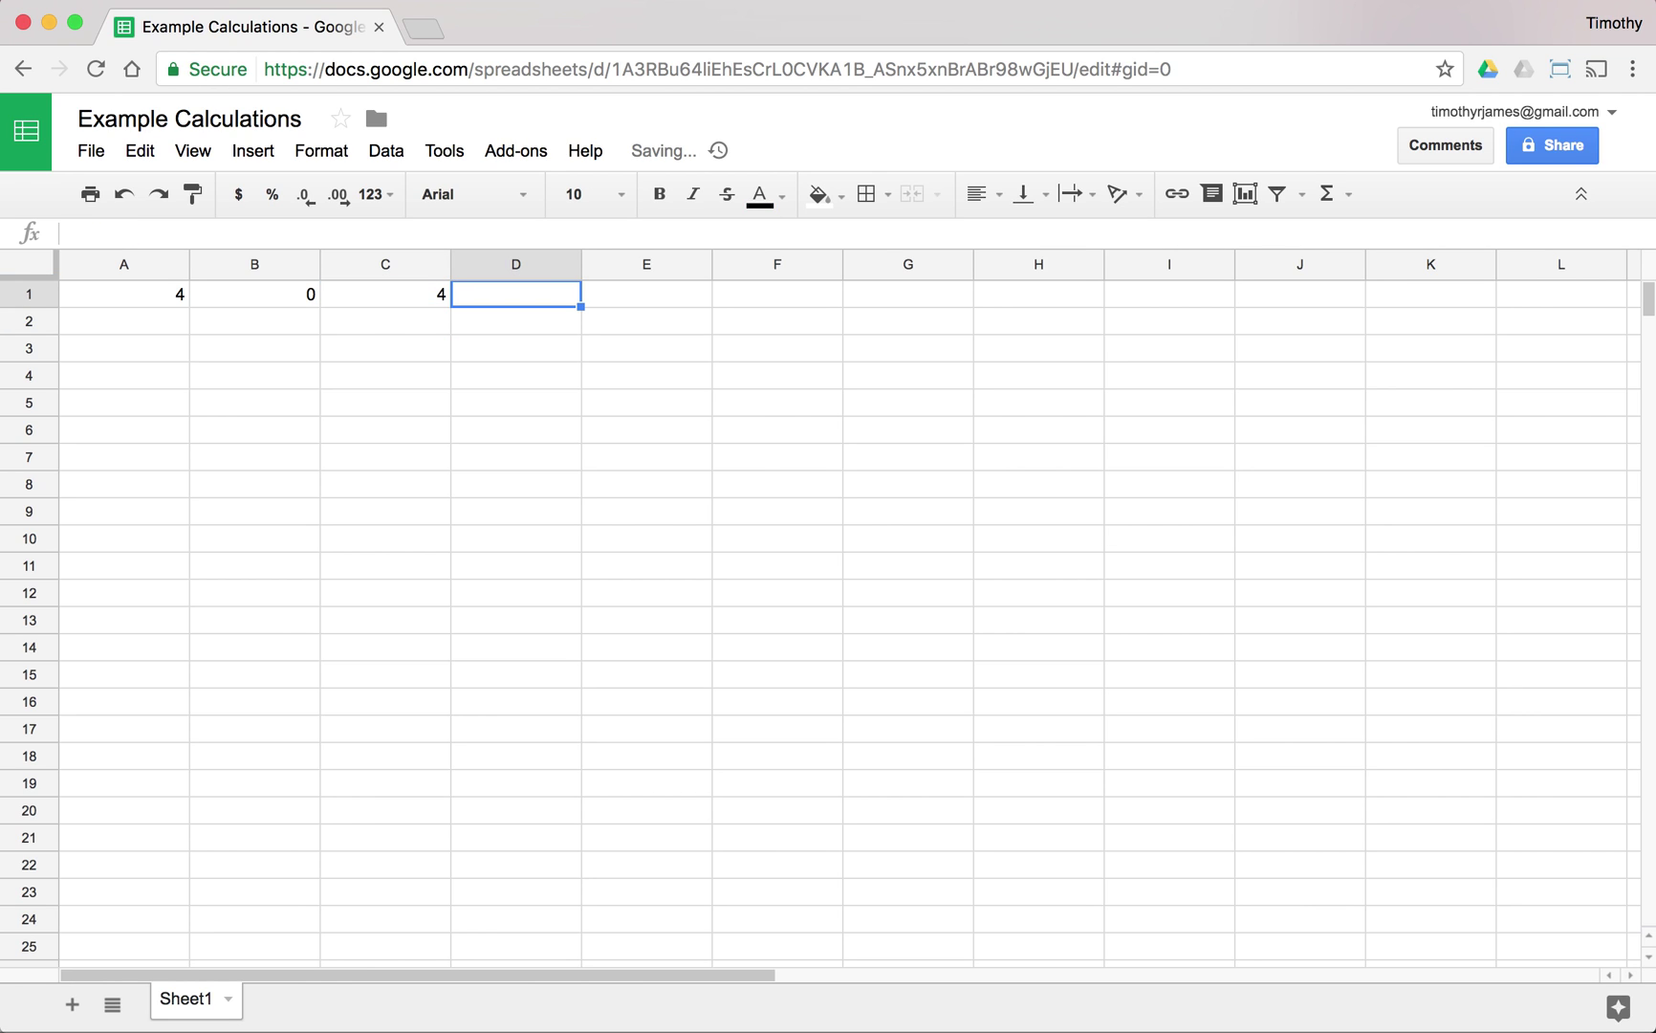
{"action": "type", "text": "= 2 / 2"}
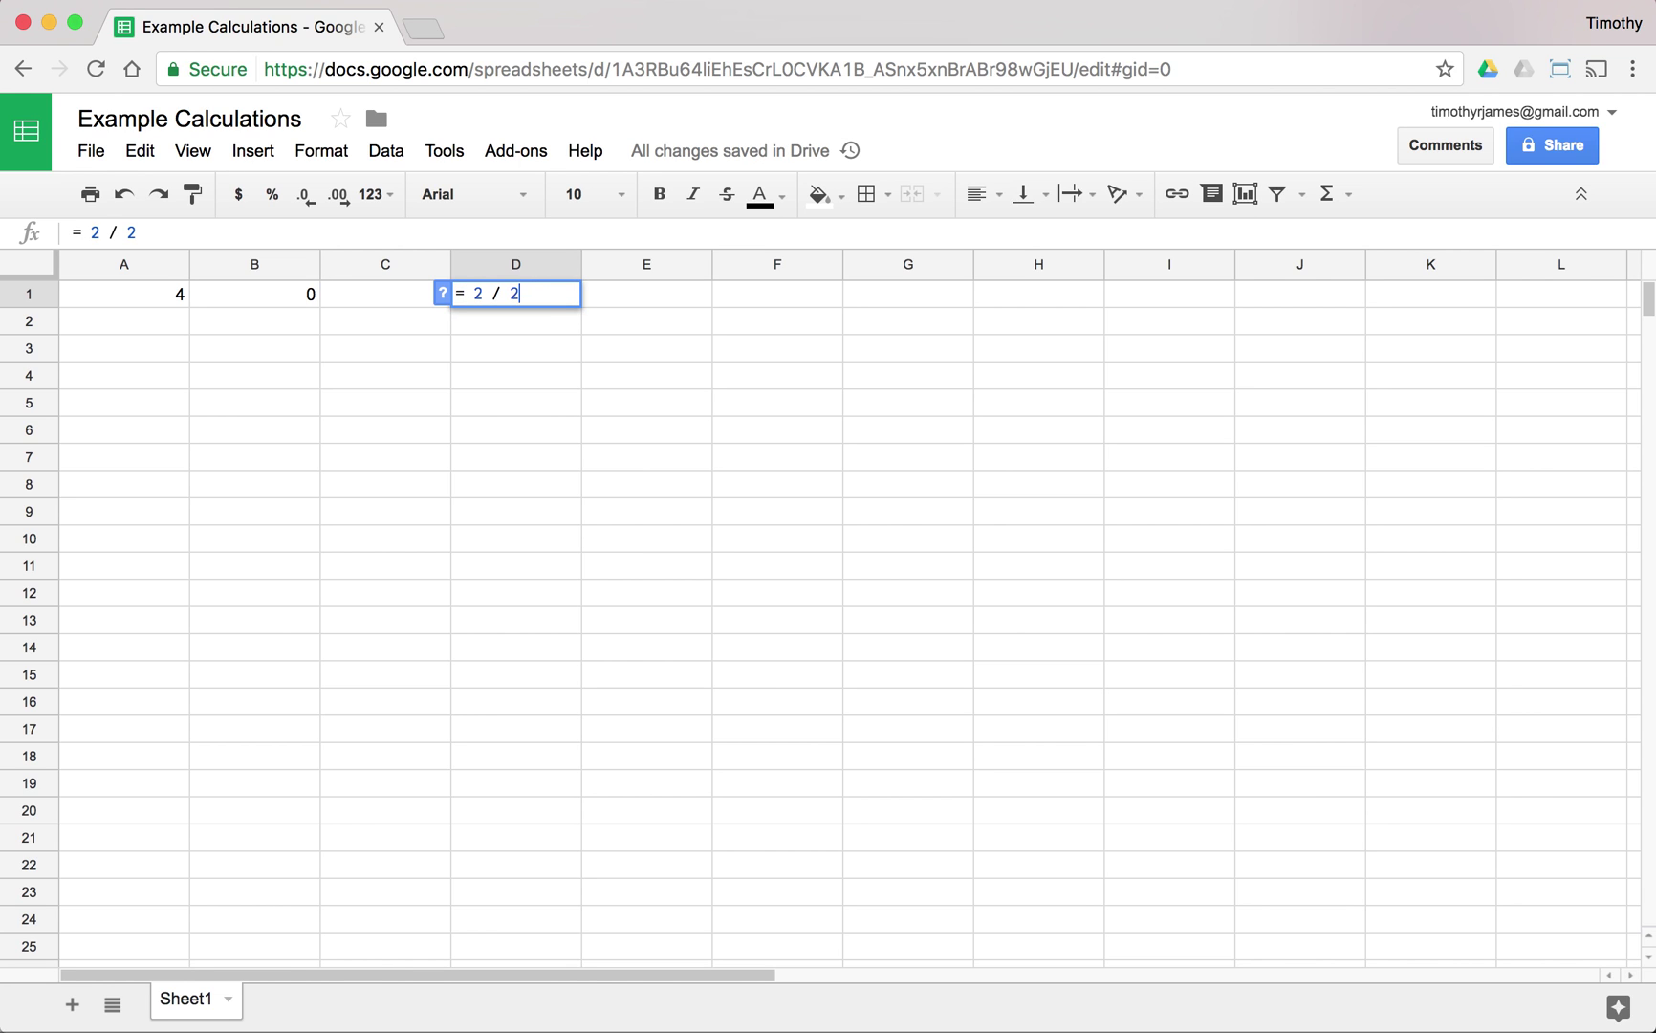
{"action": "key", "text": "Return"}
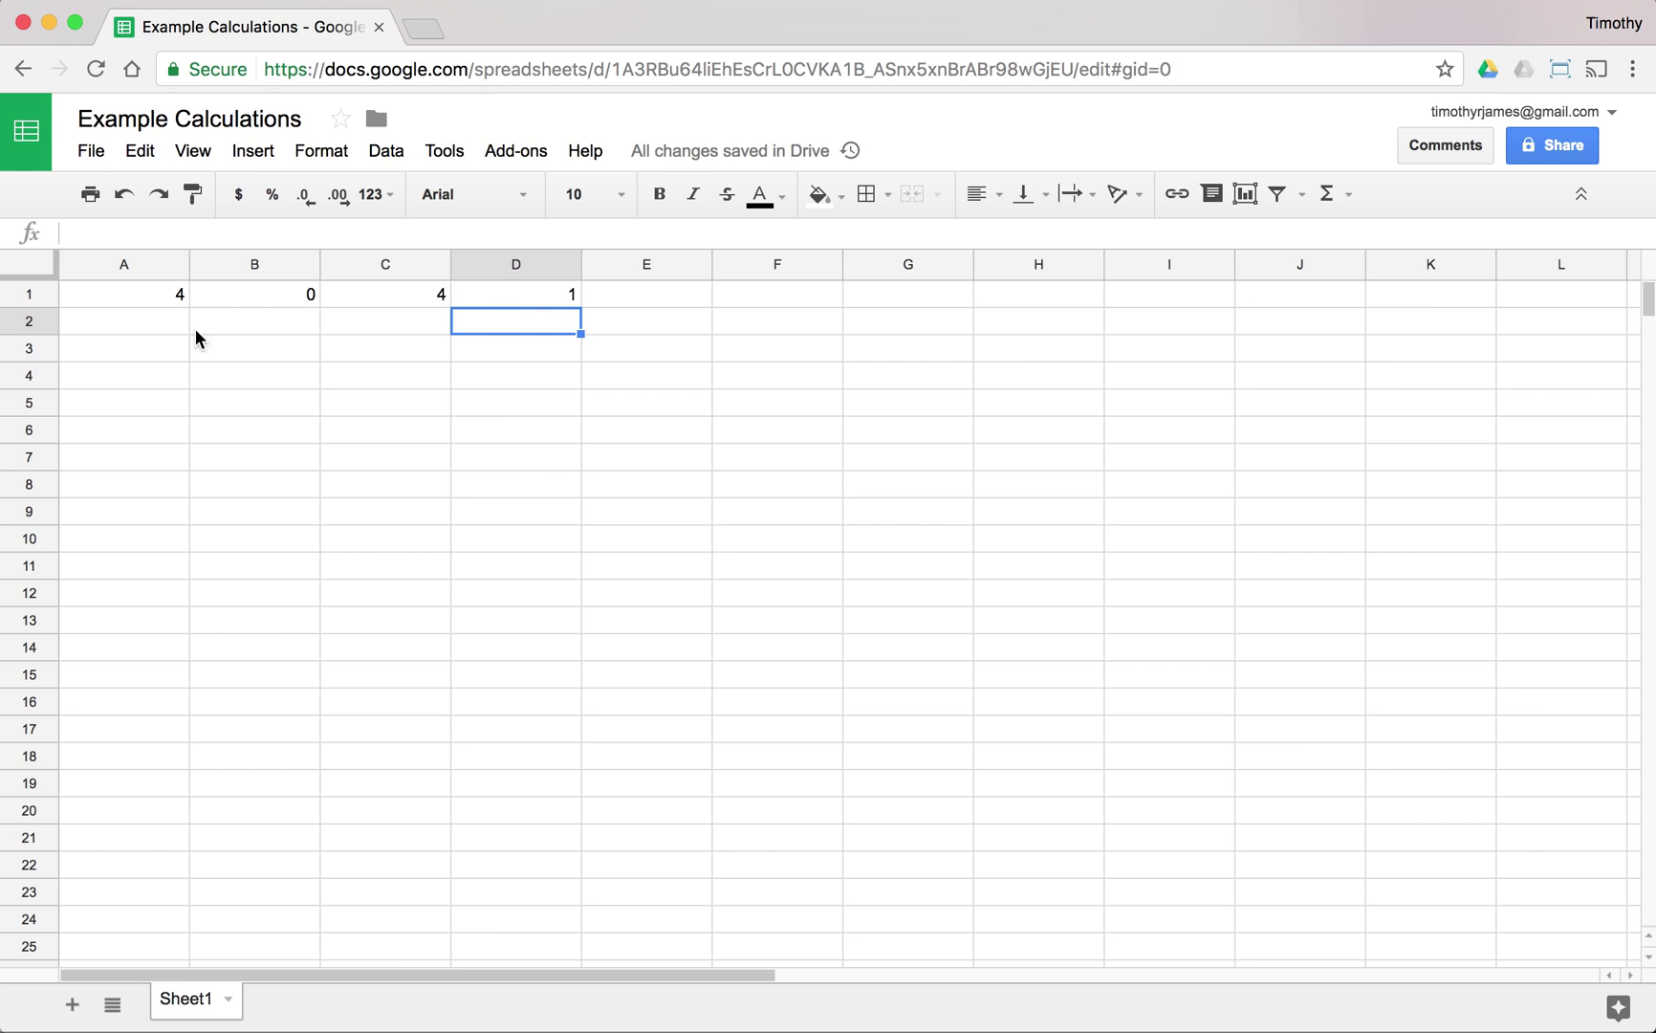
{"action": "left_click", "coordinate": [172, 301]}
Enter 5 in A3 and 6 in A4
{"action": "left_click", "coordinate": [196, 368]}
{"action": "left_click", "coordinate": [173, 353]}
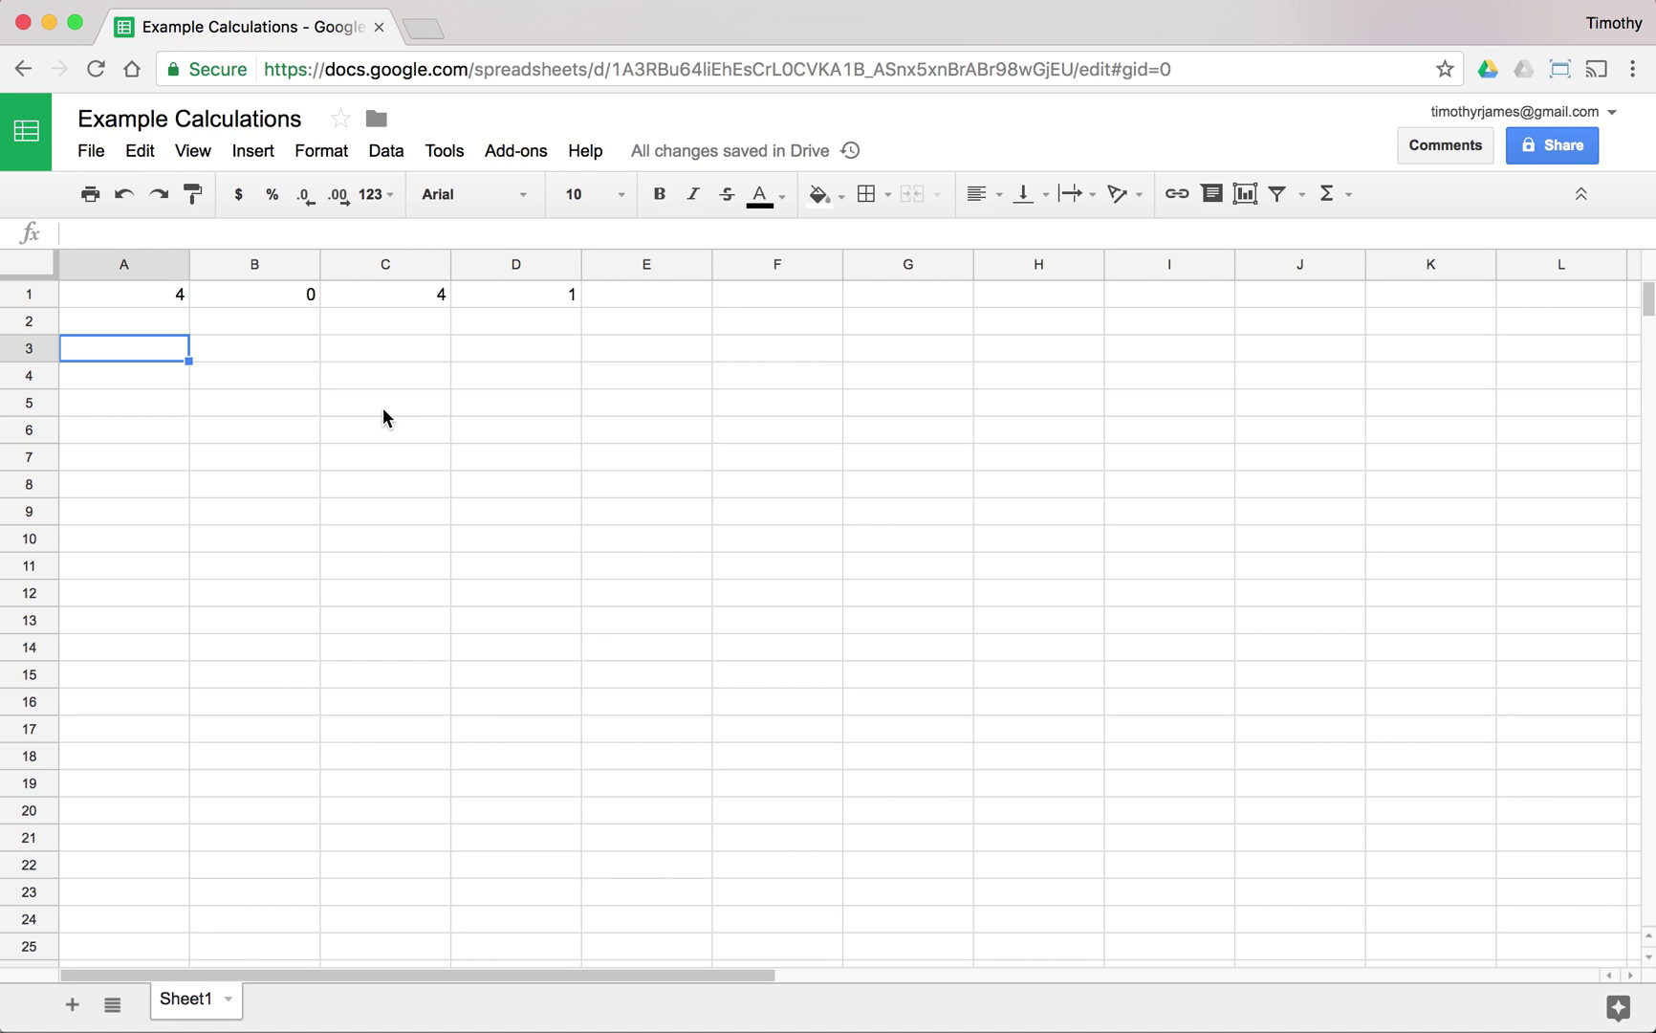
{"action": "type", "text": "5"}
{"action": "key", "text": "Return"}
{"action": "type", "text": "6"}
{"action": "key", "text": "Return"}
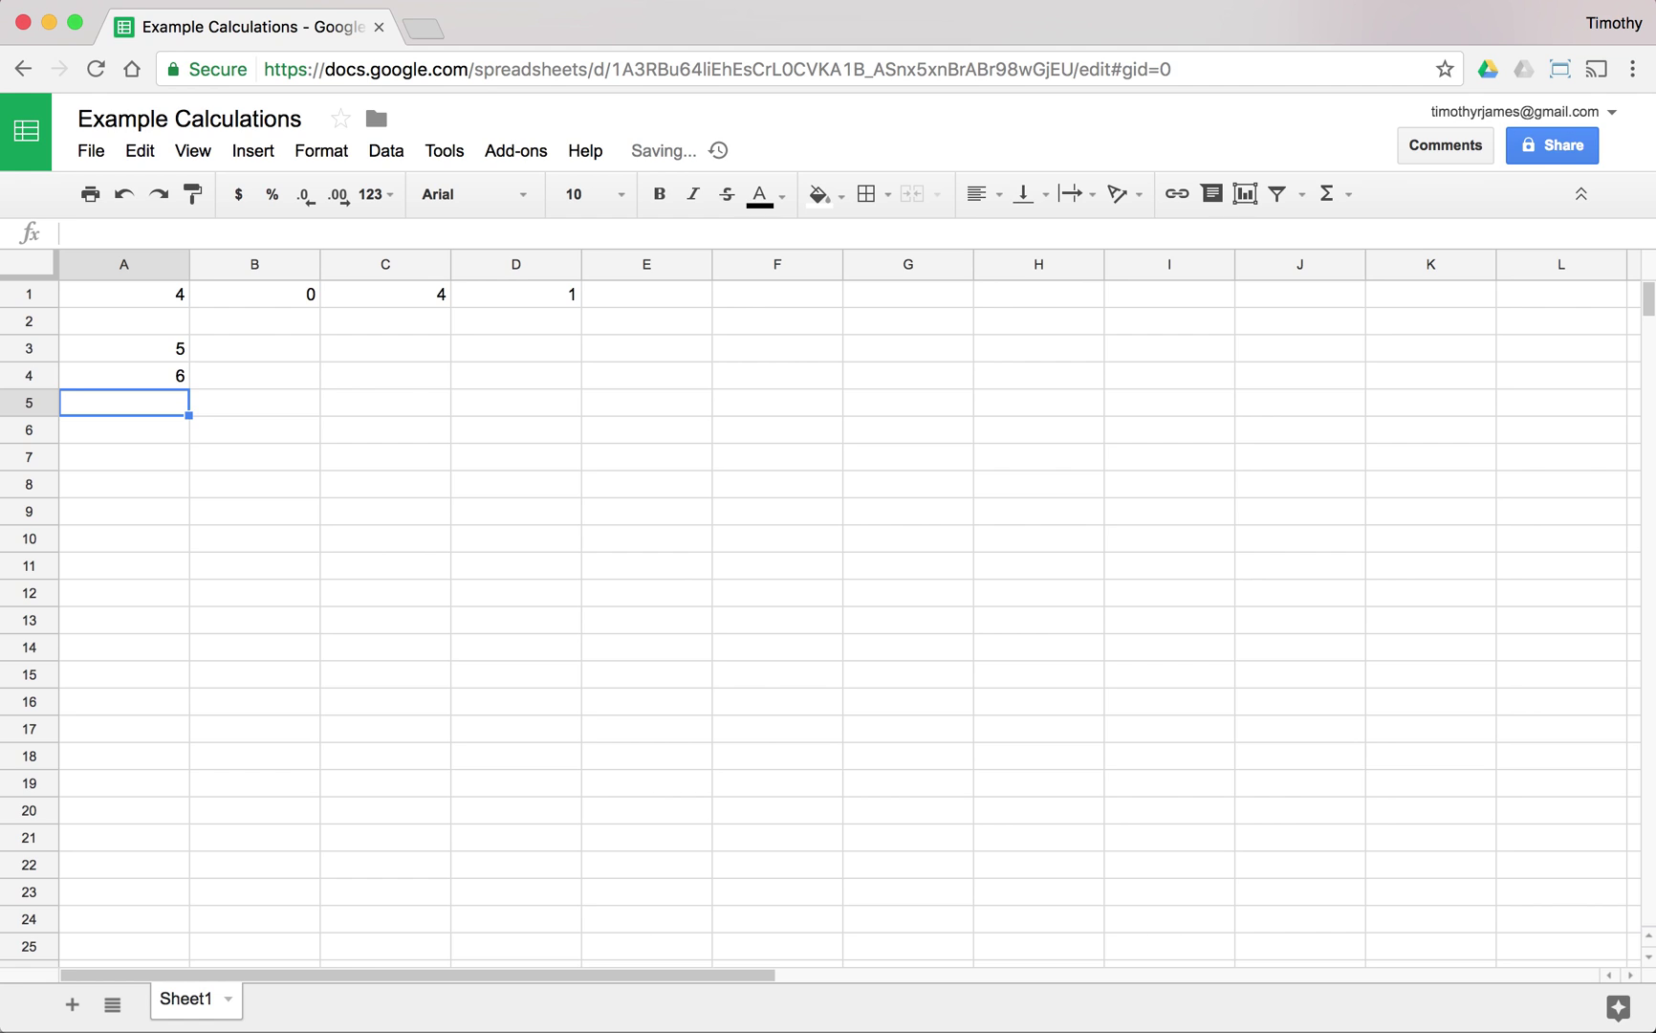
{"action": "left_click", "coordinate": [125, 348]}
{"action": "left_click", "coordinate": [124, 375]}
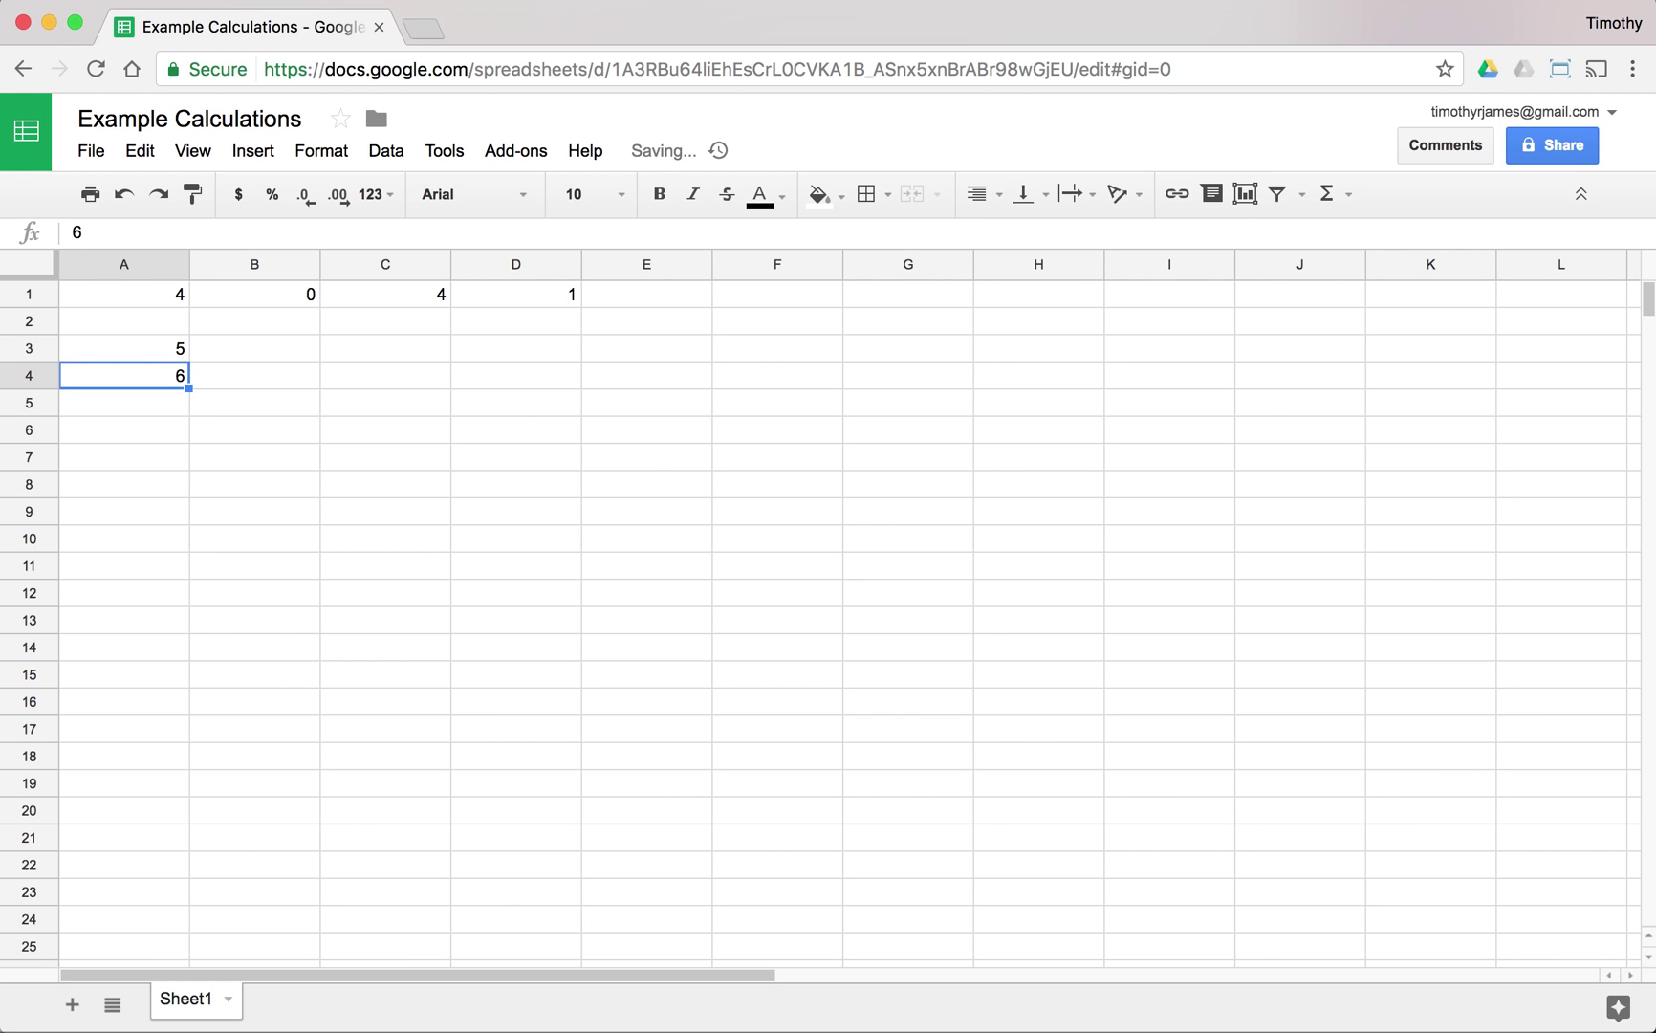
Put the formula =A3 + A4 in B3, giving 11
{"action": "left_click", "coordinate": [270, 351]}
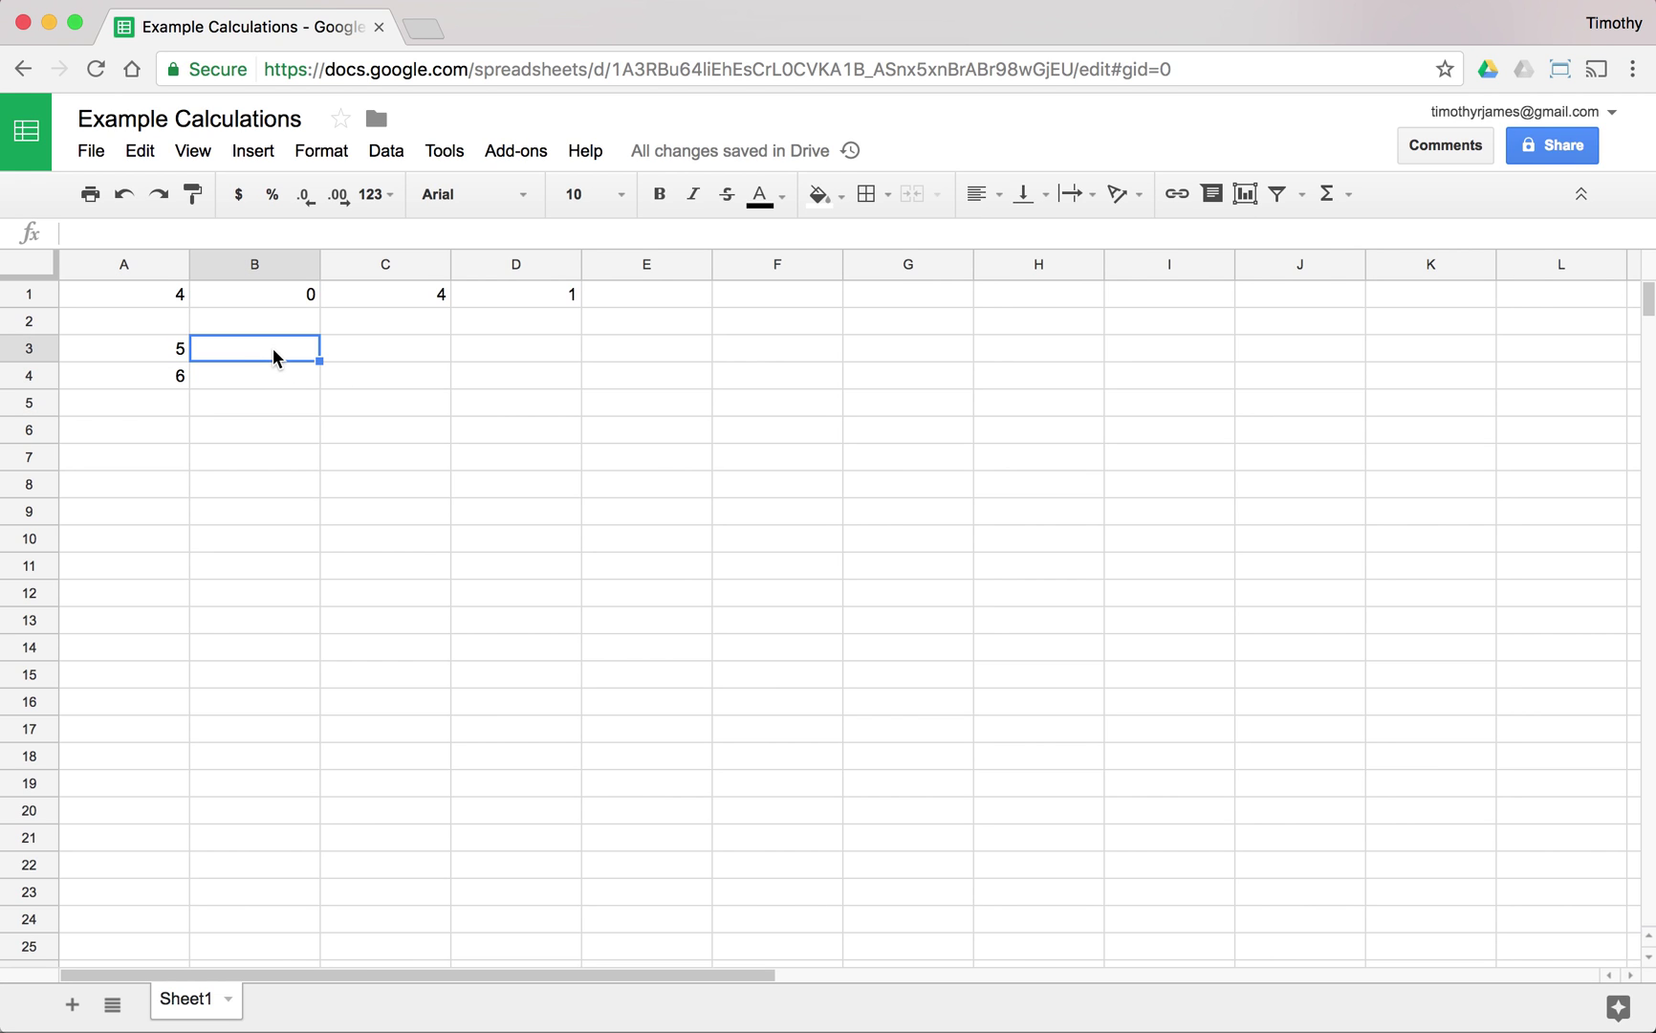
{"action": "type", "text": "=A"}
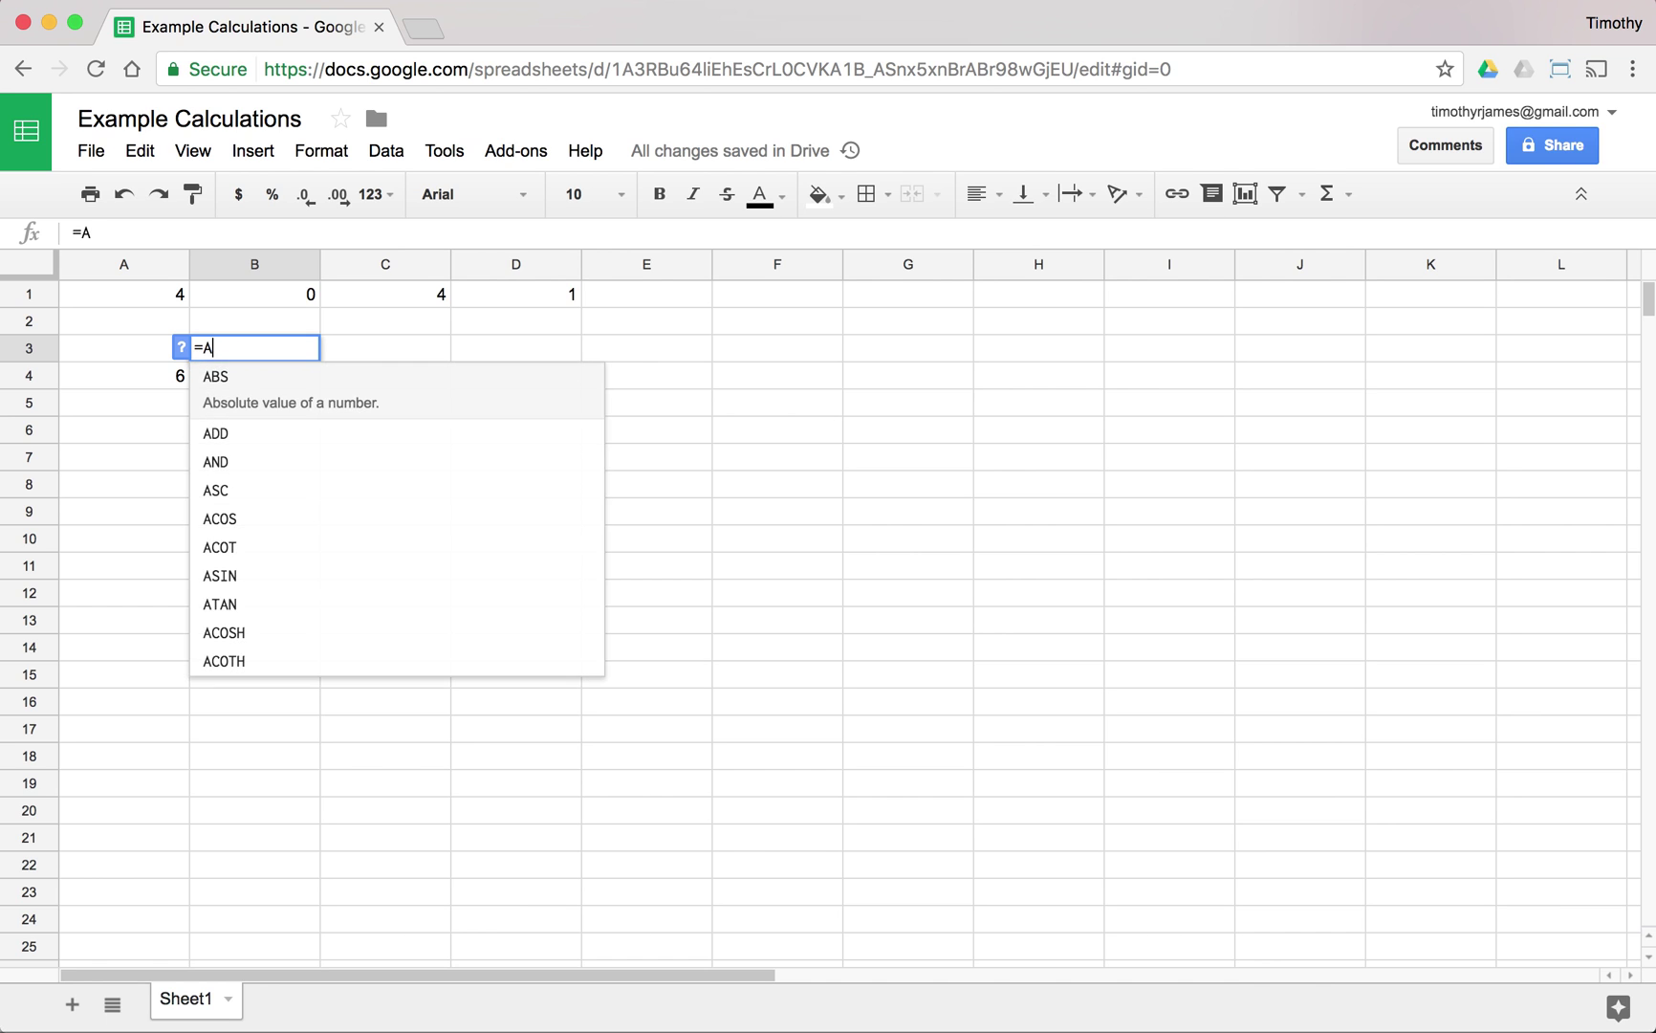
{"action": "type", "text": "3 + A4"}
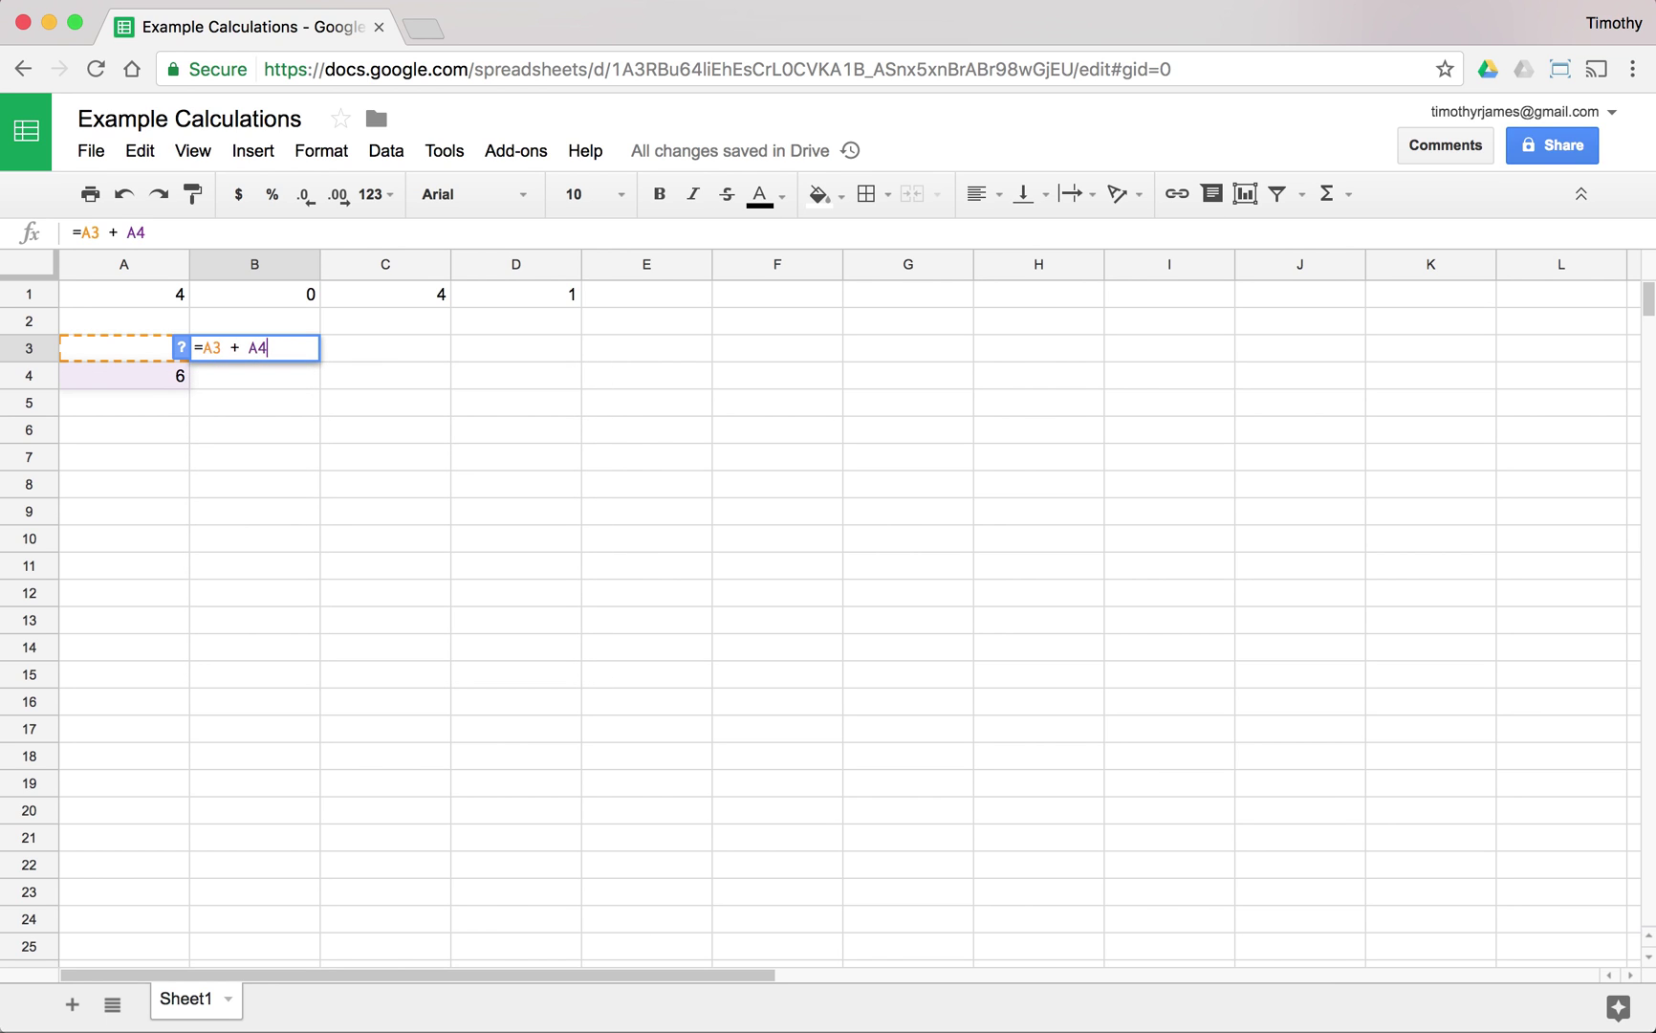
{"action": "key", "text": "Return"}
{"action": "left_click", "coordinate": [302, 358]}
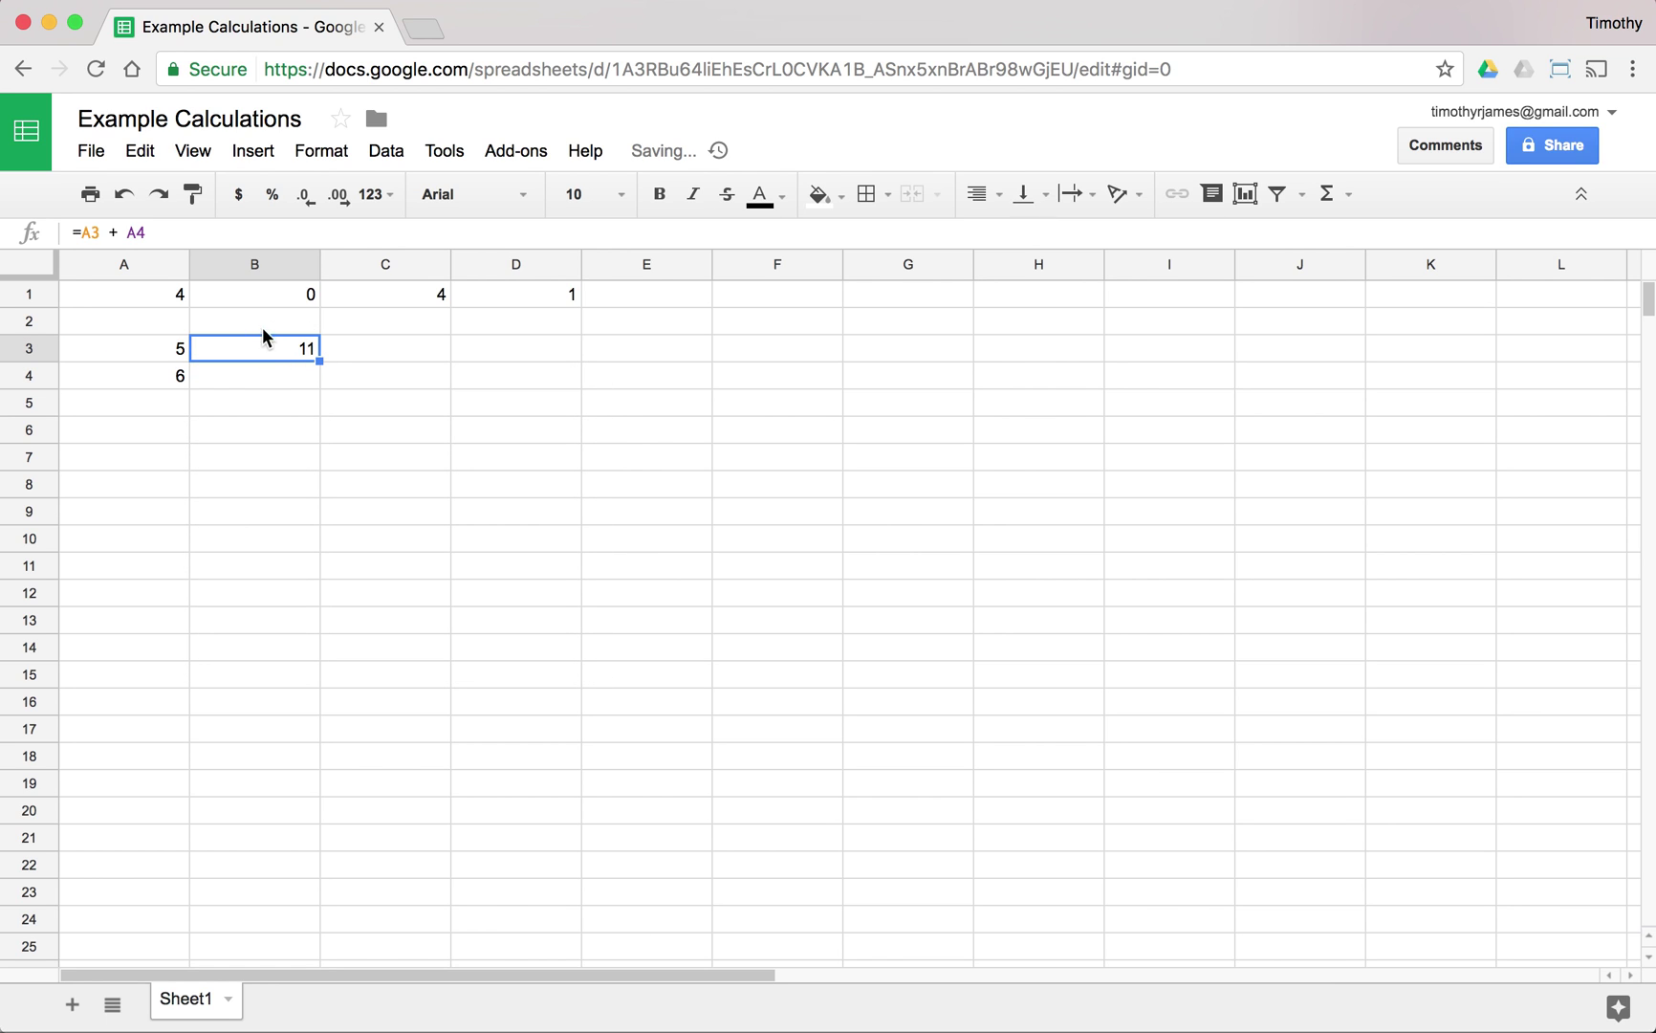
Start a formula in B4 whose first reference points at A3 using the arrow keys
{"action": "left_click", "coordinate": [281, 371]}
{"action": "type", "text": "="}
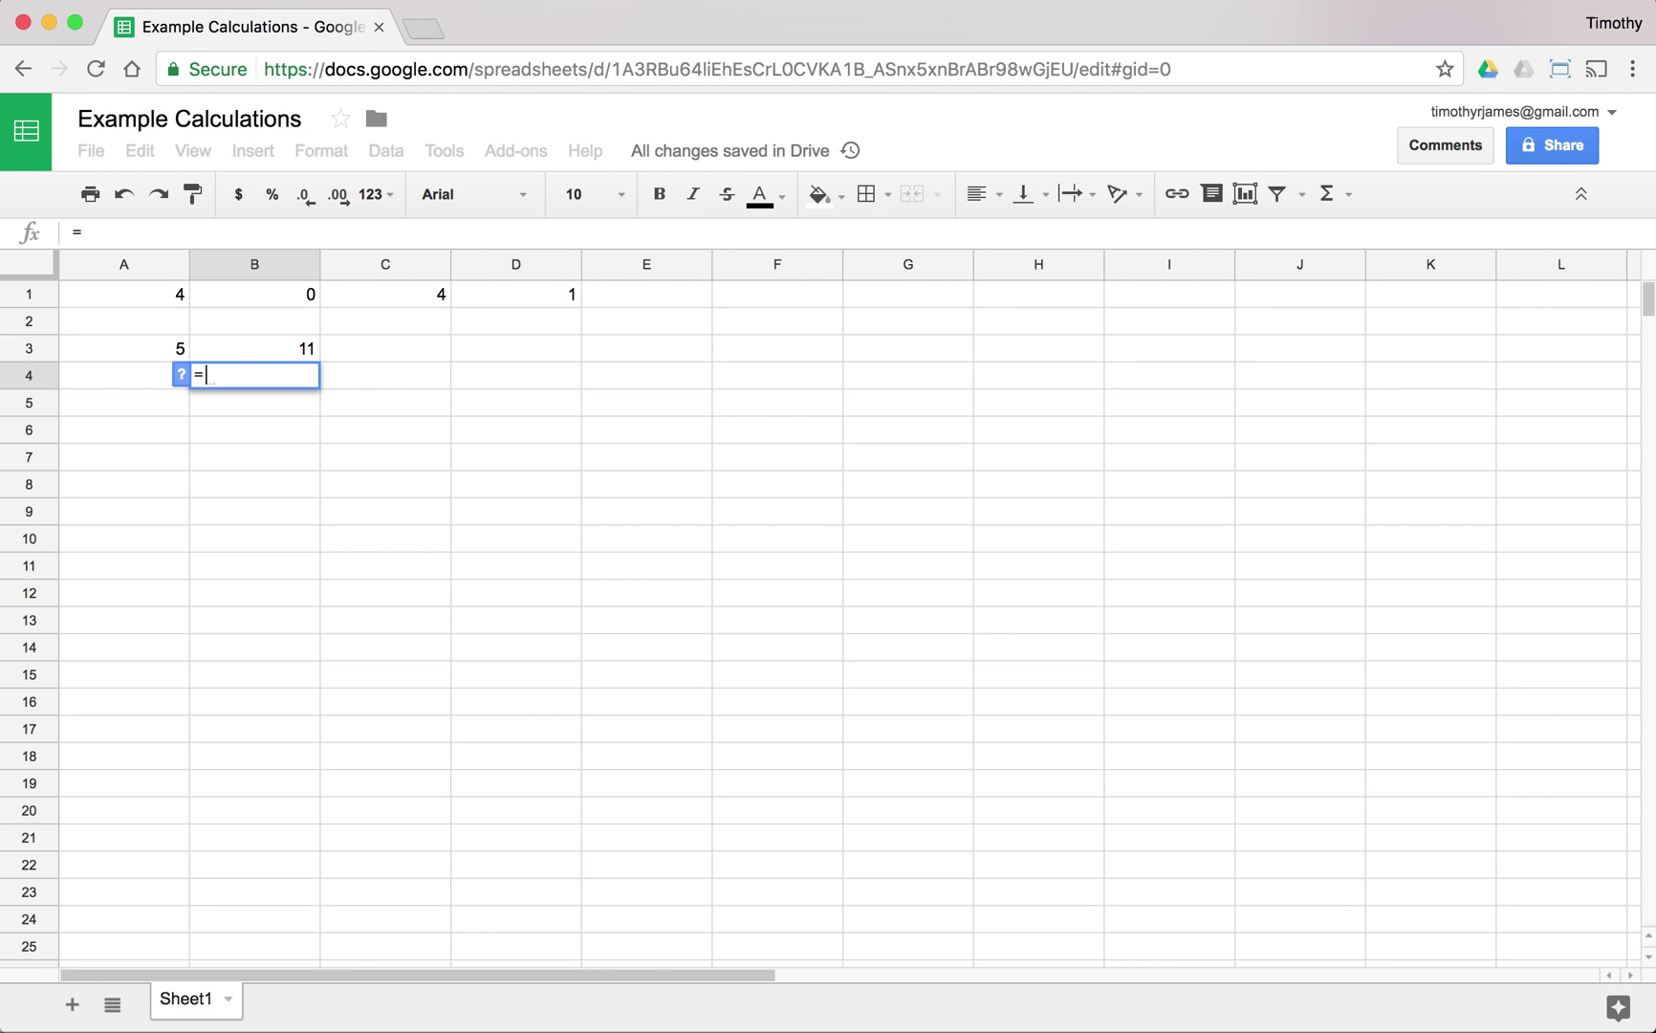
{"action": "key", "text": "Left"}
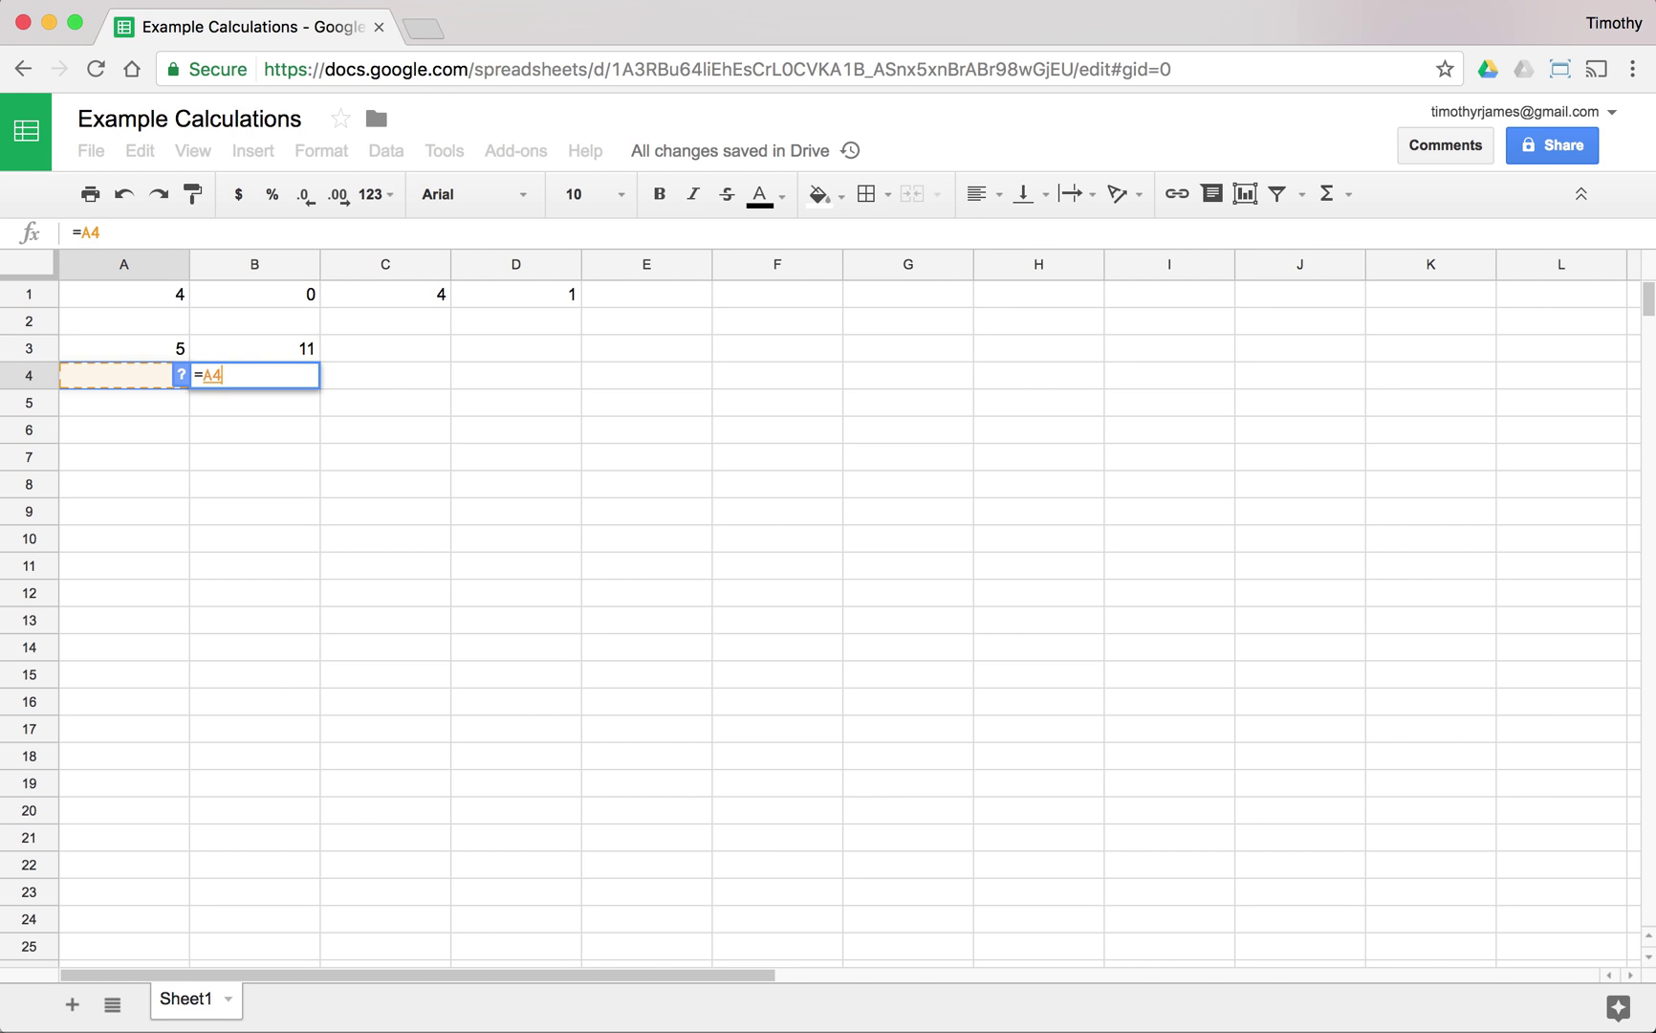
{"action": "key", "text": "Right"}
{"action": "key", "text": "Right"}
{"action": "key", "text": "Left"}
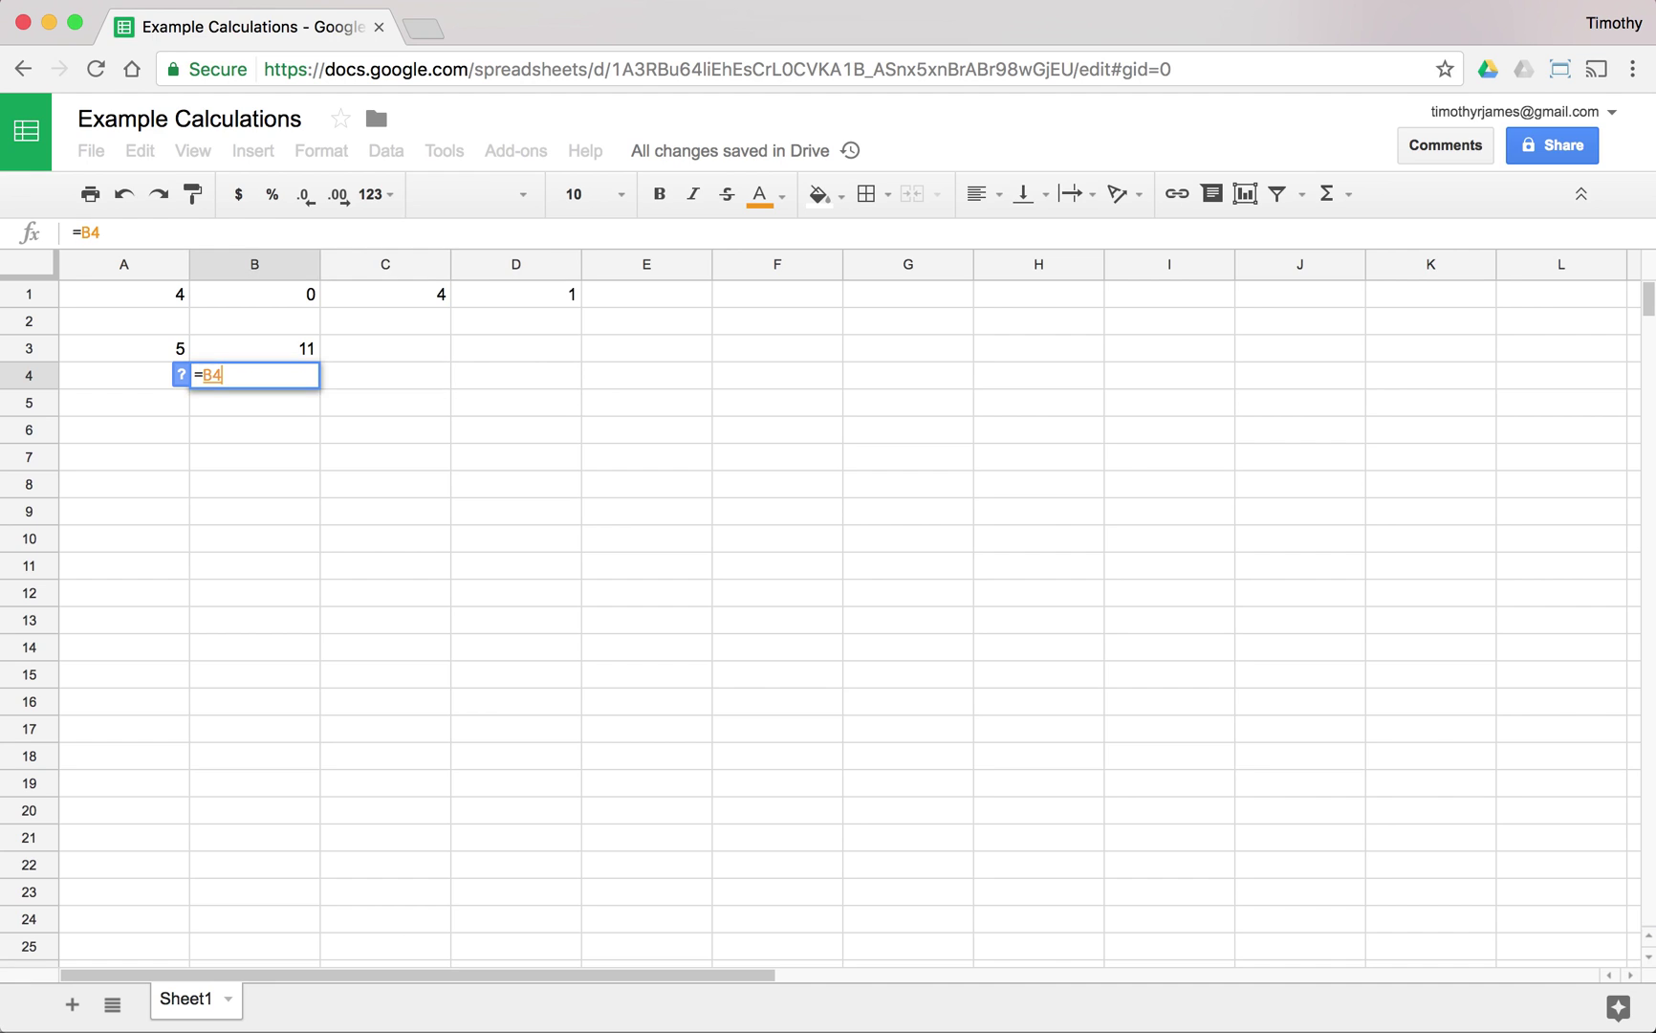
{"action": "key", "text": "Right"}
{"action": "key", "text": "Right"}
{"action": "key", "text": "Left"}
{"action": "key", "text": "Right"}
{"action": "key", "text": "Left"}
{"action": "key", "text": "Left"}
{"action": "key", "text": "Left"}
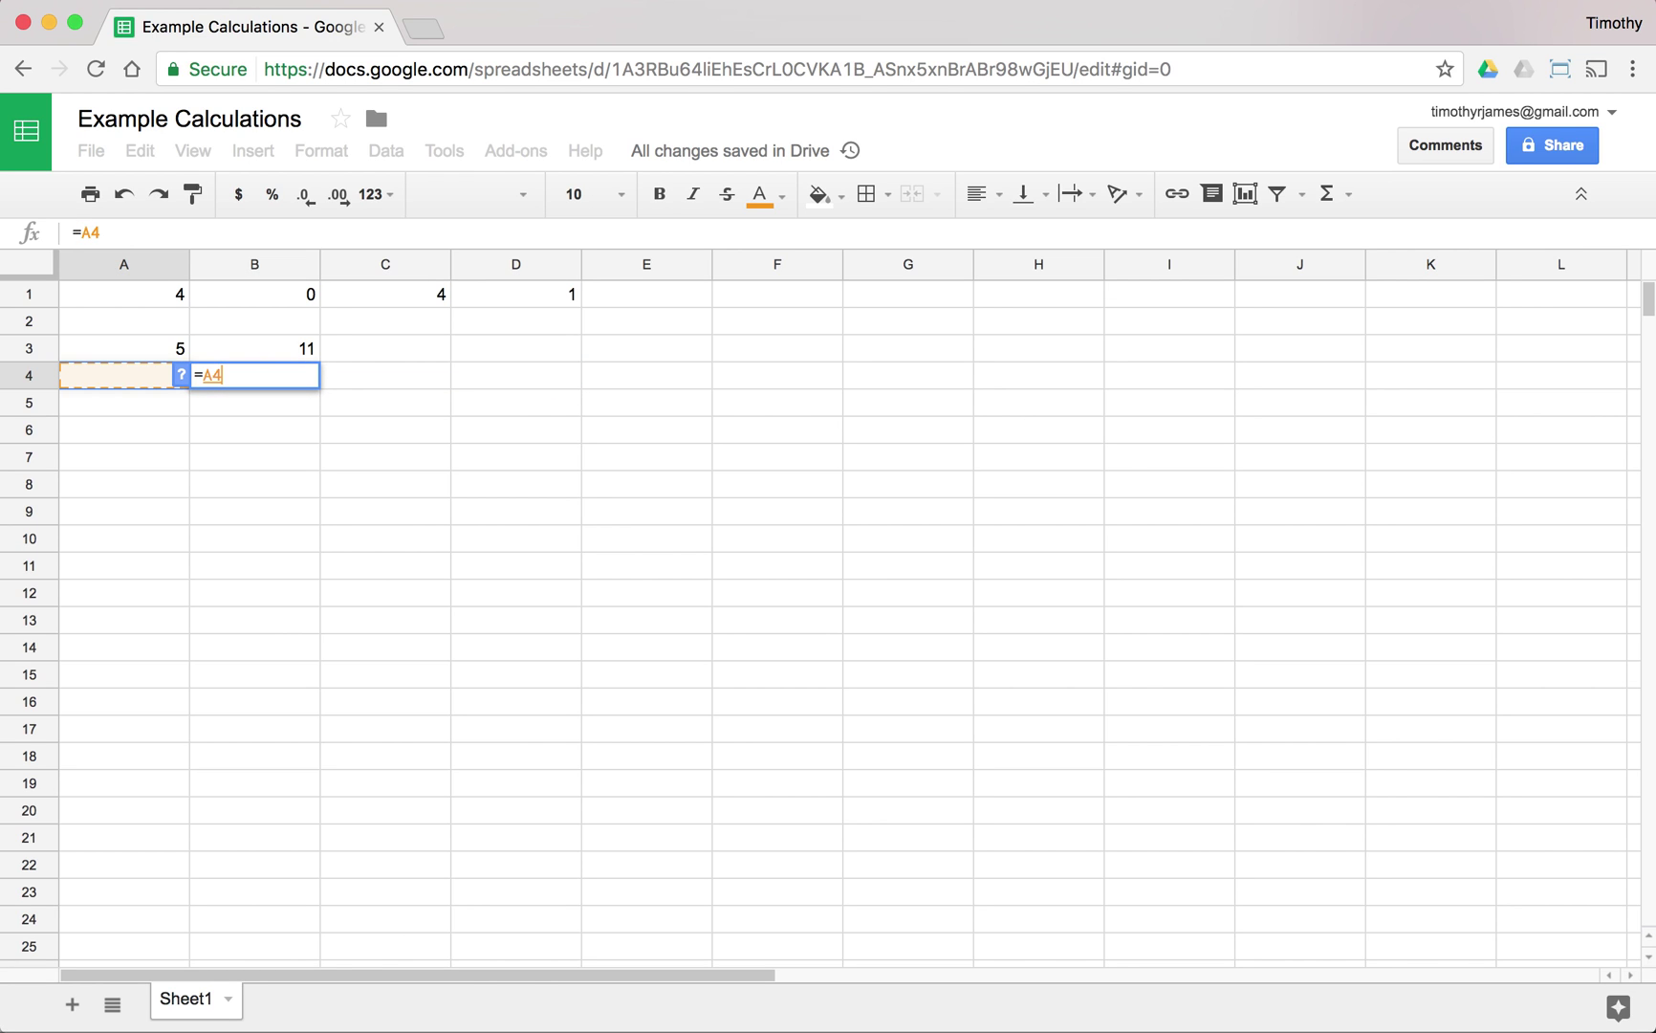
{"action": "key", "text": "Up"}
{"action": "key", "text": "Down"}
{"action": "key", "text": "Right"}
{"action": "key", "text": "Left"}
{"action": "key", "text": "Up"}
{"action": "key", "text": "Right"}
{"action": "key", "text": "Right"}
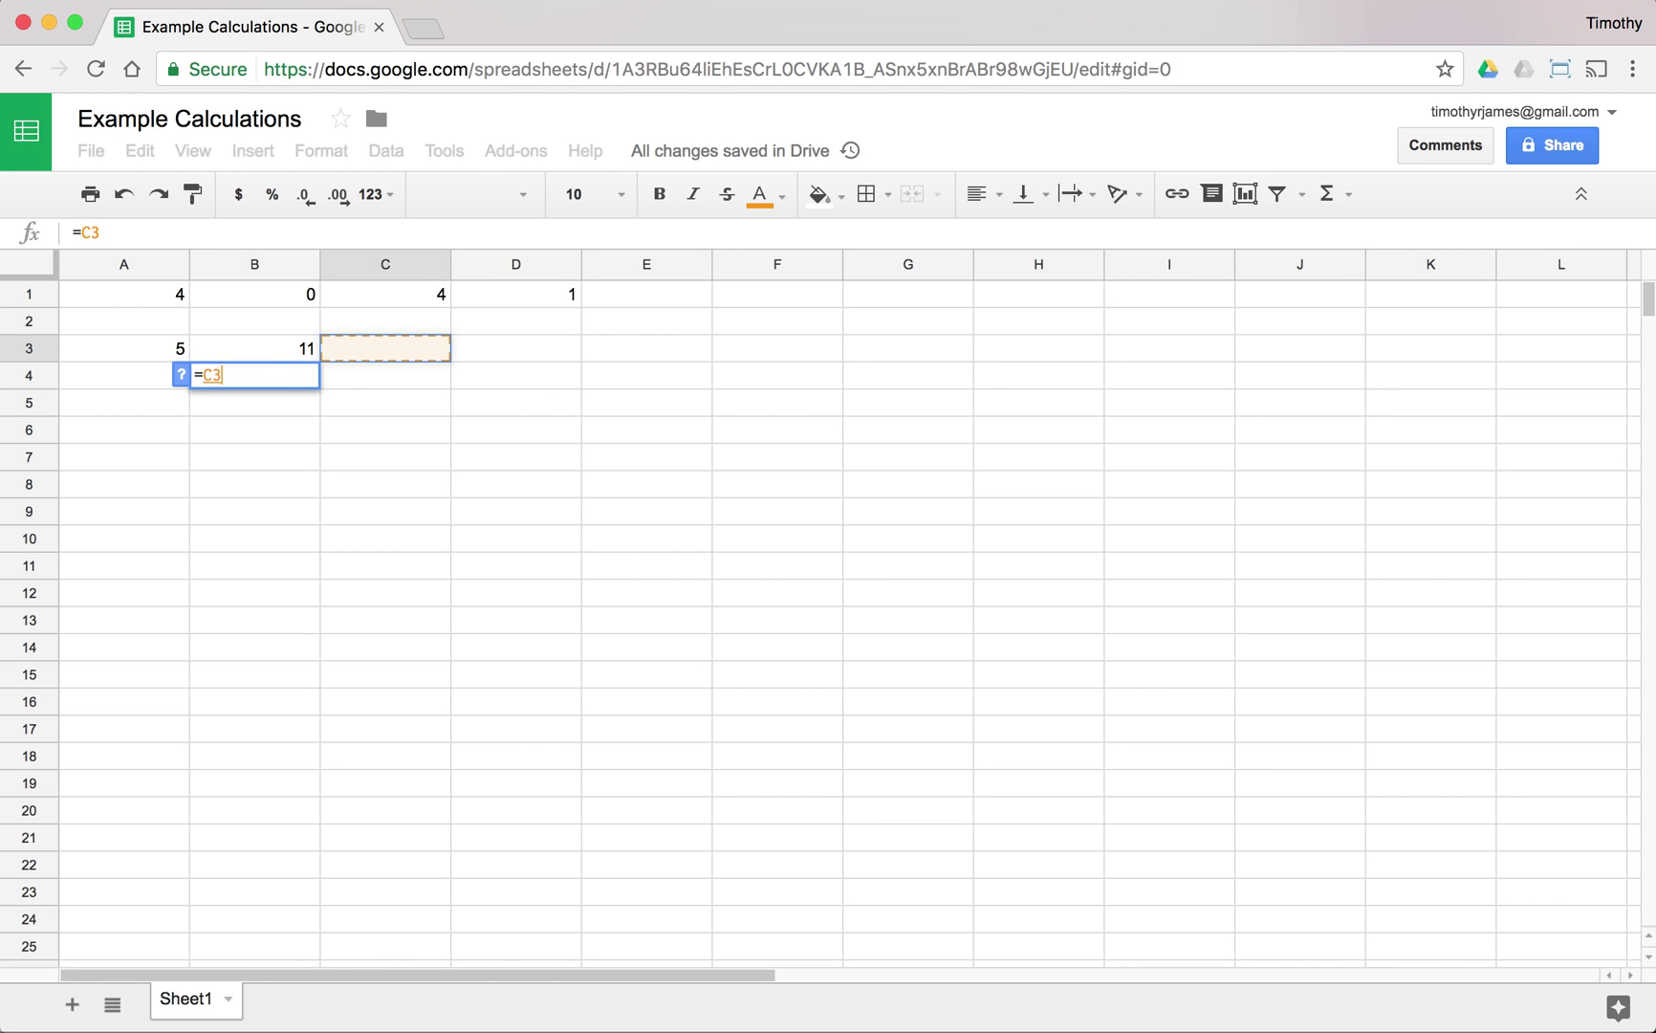
Add + A4 to the B4 formula so it shows 11, then compare it with B3
{"action": "key", "text": "Left"}
{"action": "key", "text": "Left"}
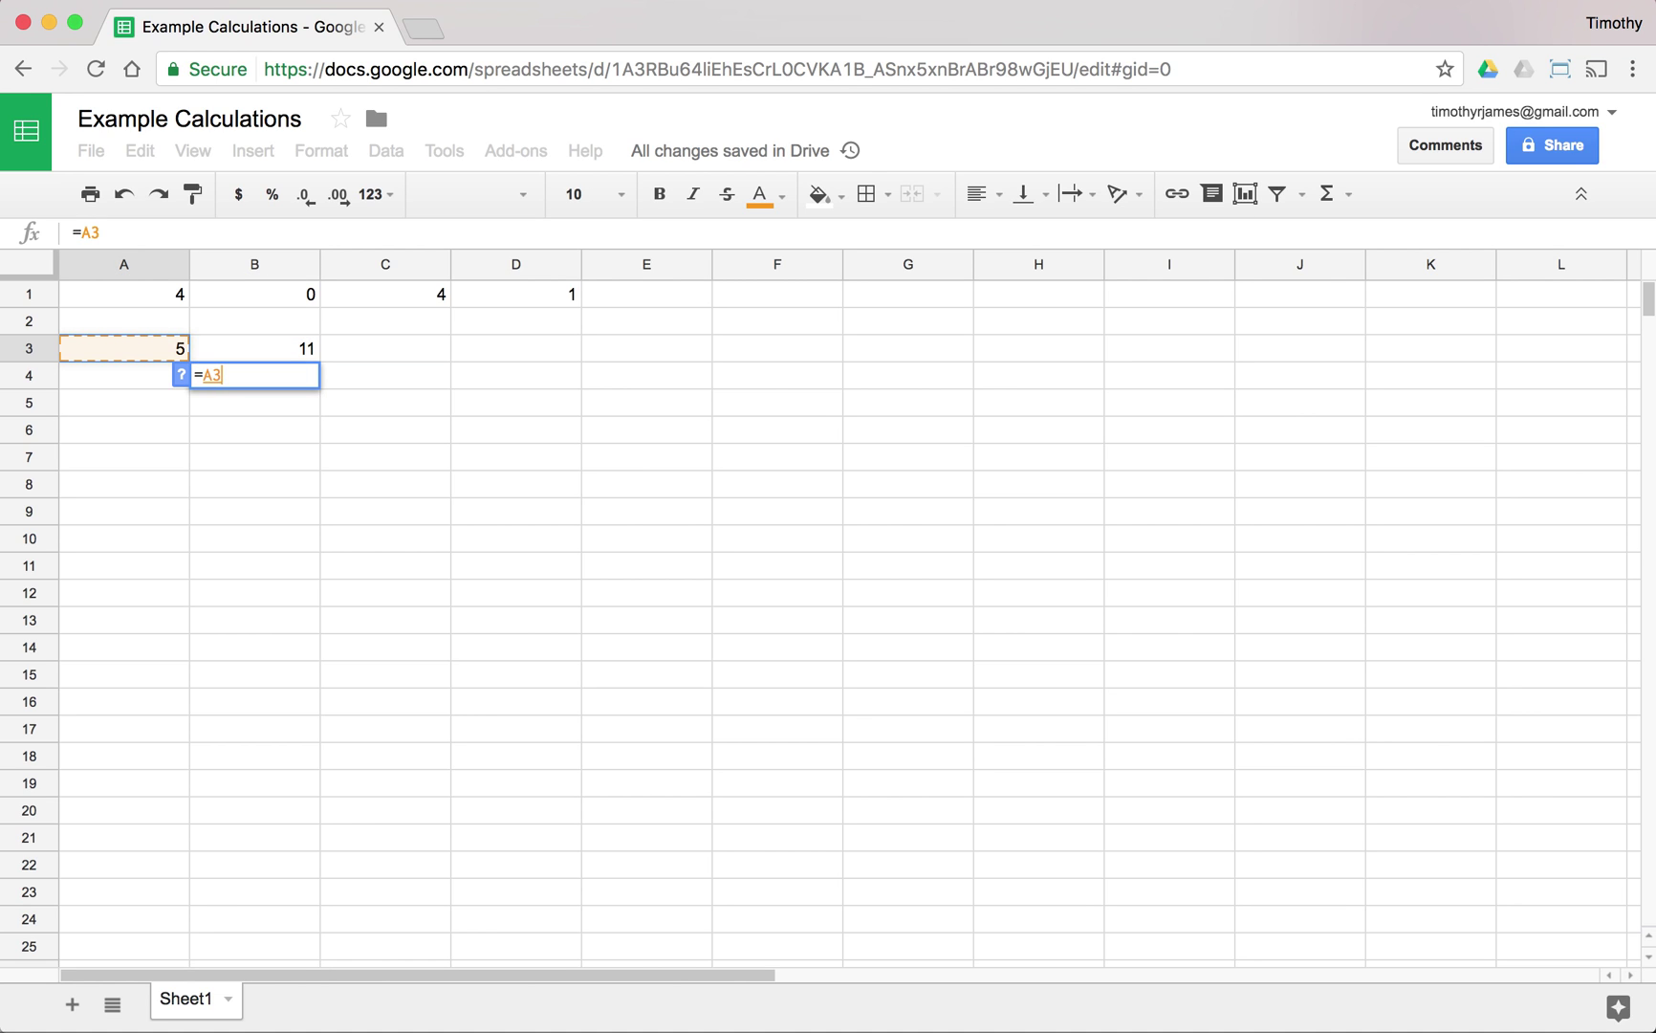
{"action": "type", "text": "+"}
{"action": "key", "text": "Left"}
{"action": "key", "text": "Up"}
{"action": "key", "text": "Down"}
{"action": "key", "text": "Right"}
{"action": "key", "text": "Right"}
{"action": "key", "text": "Left"}
{"action": "key", "text": "Left"}
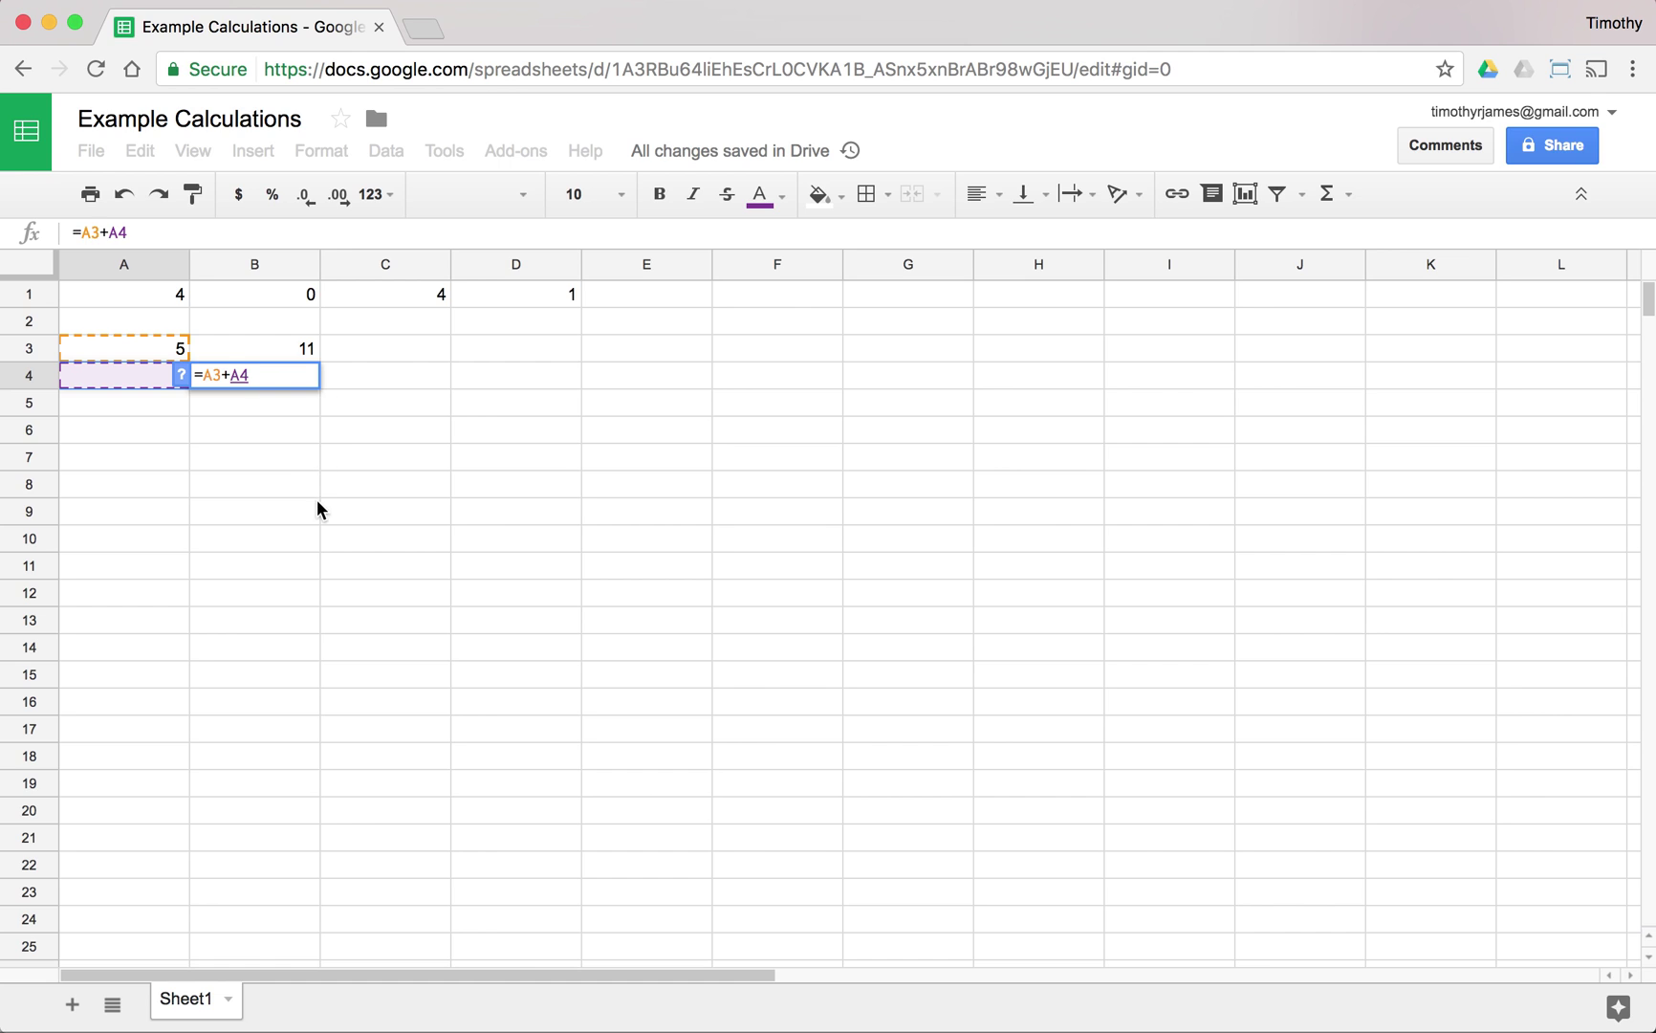
{"action": "left_click", "coordinate": [318, 499]}
{"action": "left_click_drag", "start_coordinate": [321, 506], "coordinate": [158, 373]}
{"action": "key", "text": "Return"}
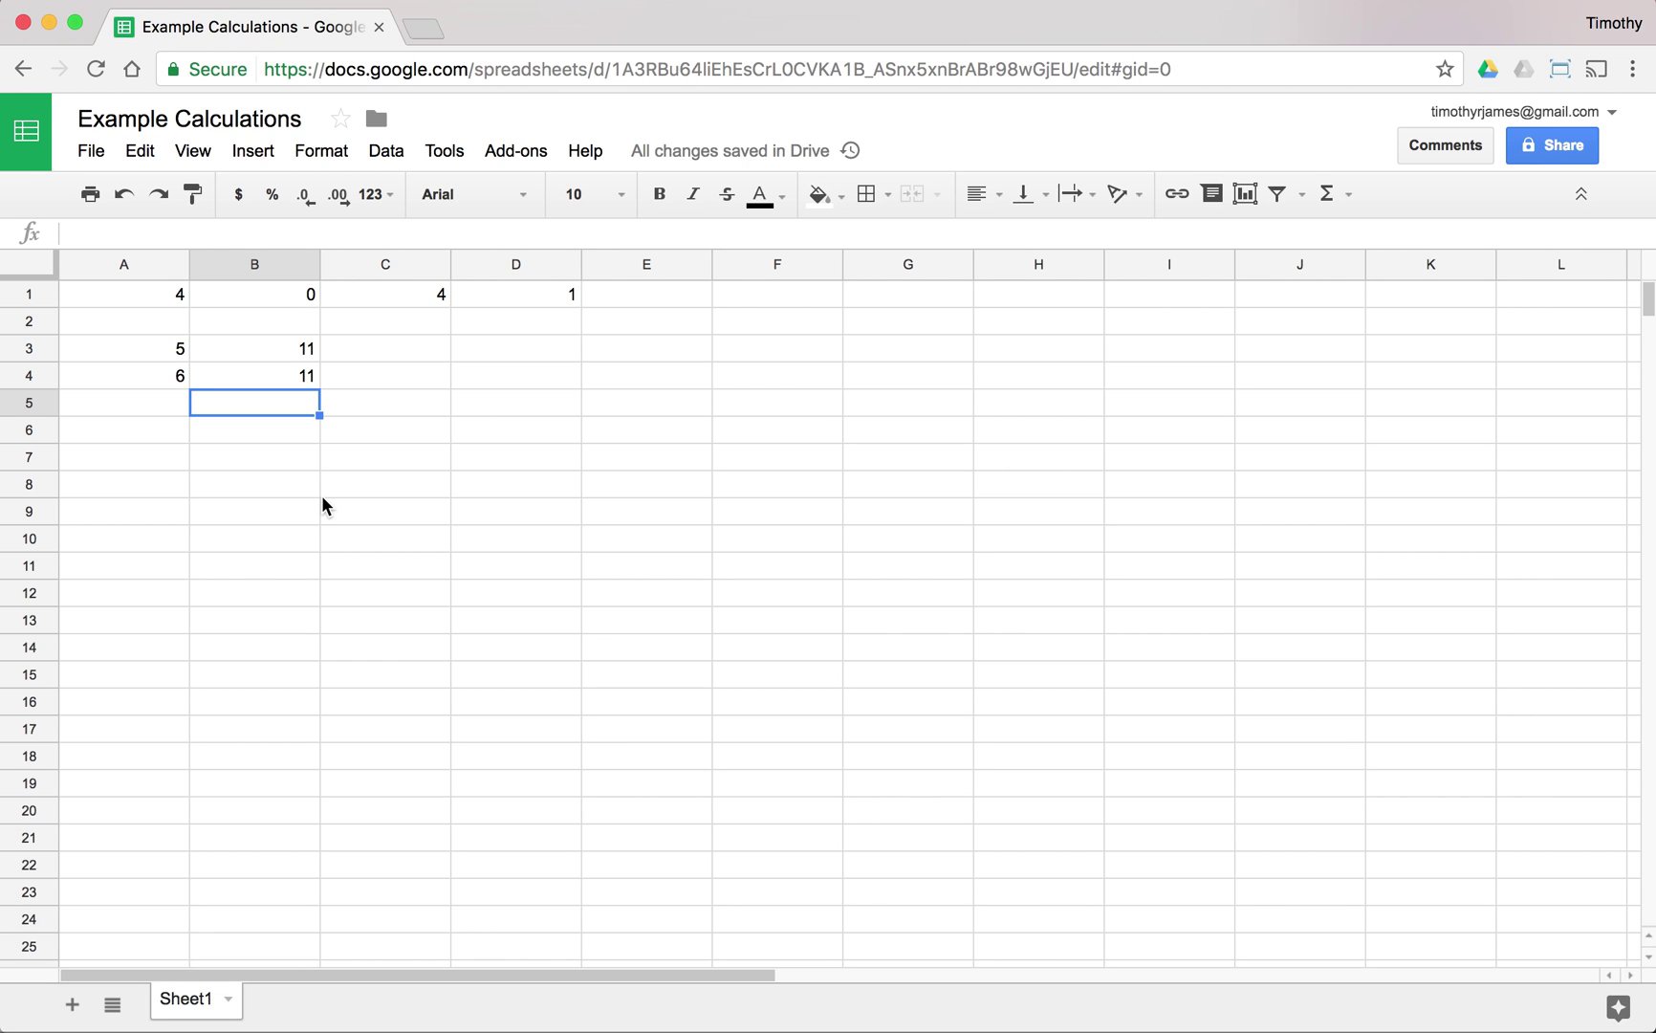
{"action": "left_click", "coordinate": [306, 375]}
{"action": "left_click", "coordinate": [302, 348]}
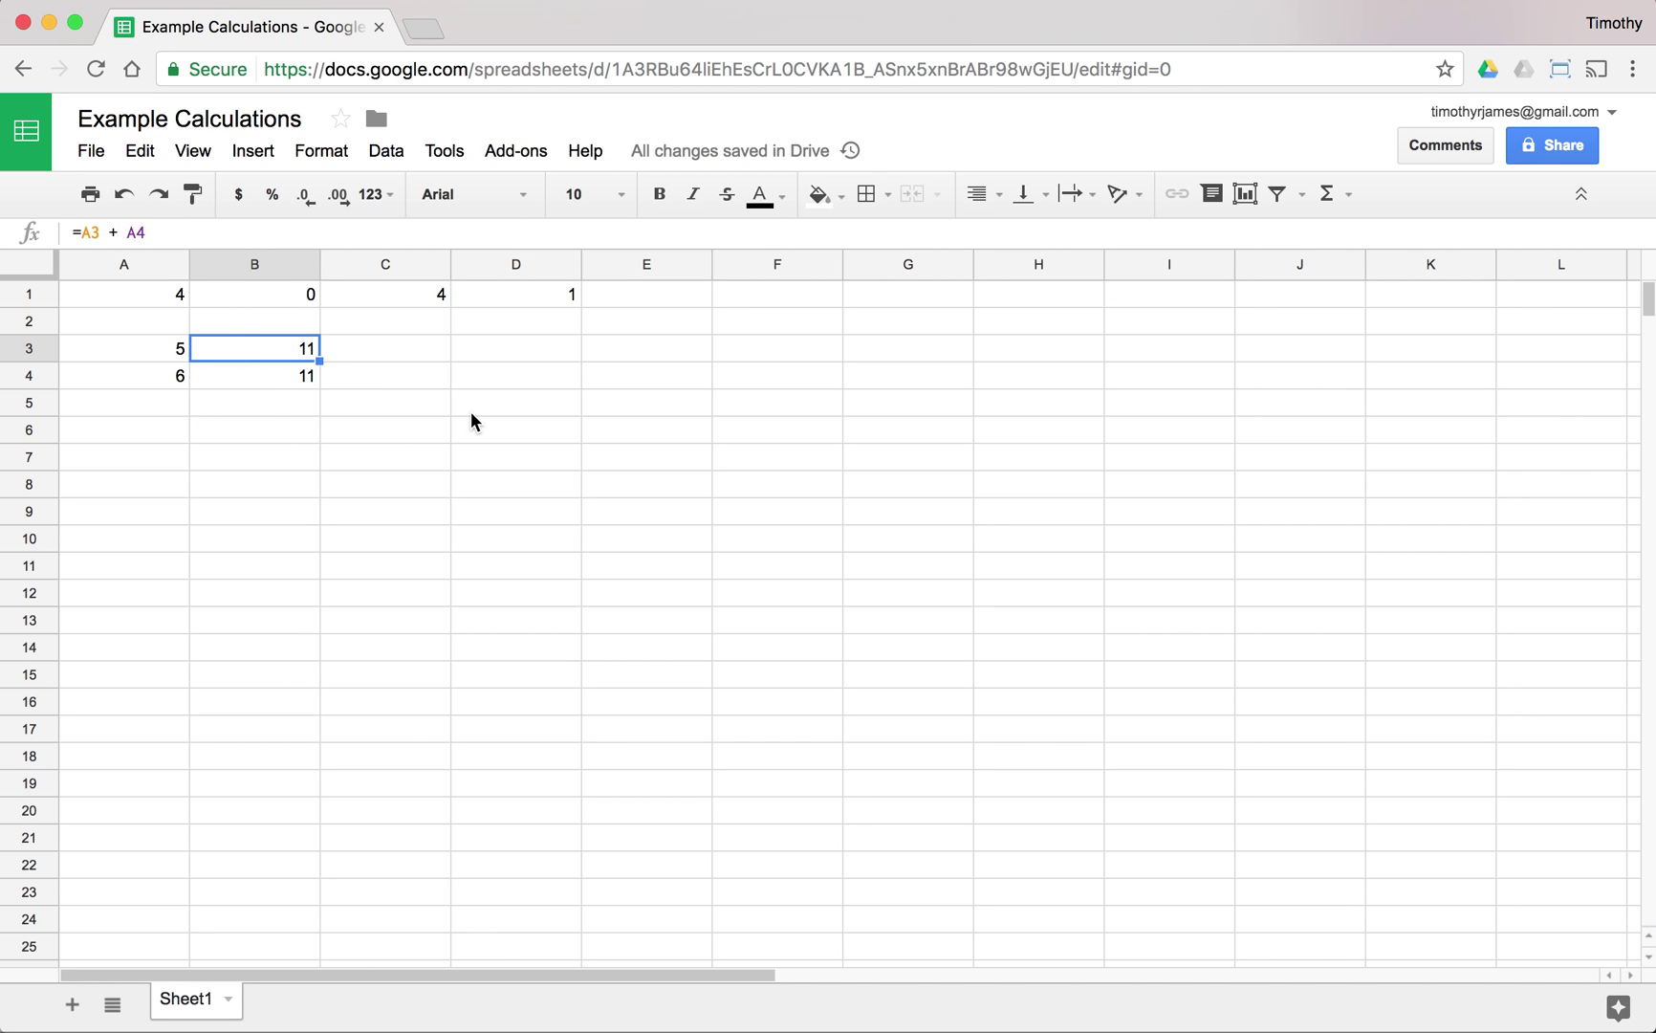
{"action": "left_click", "coordinate": [443, 356]}
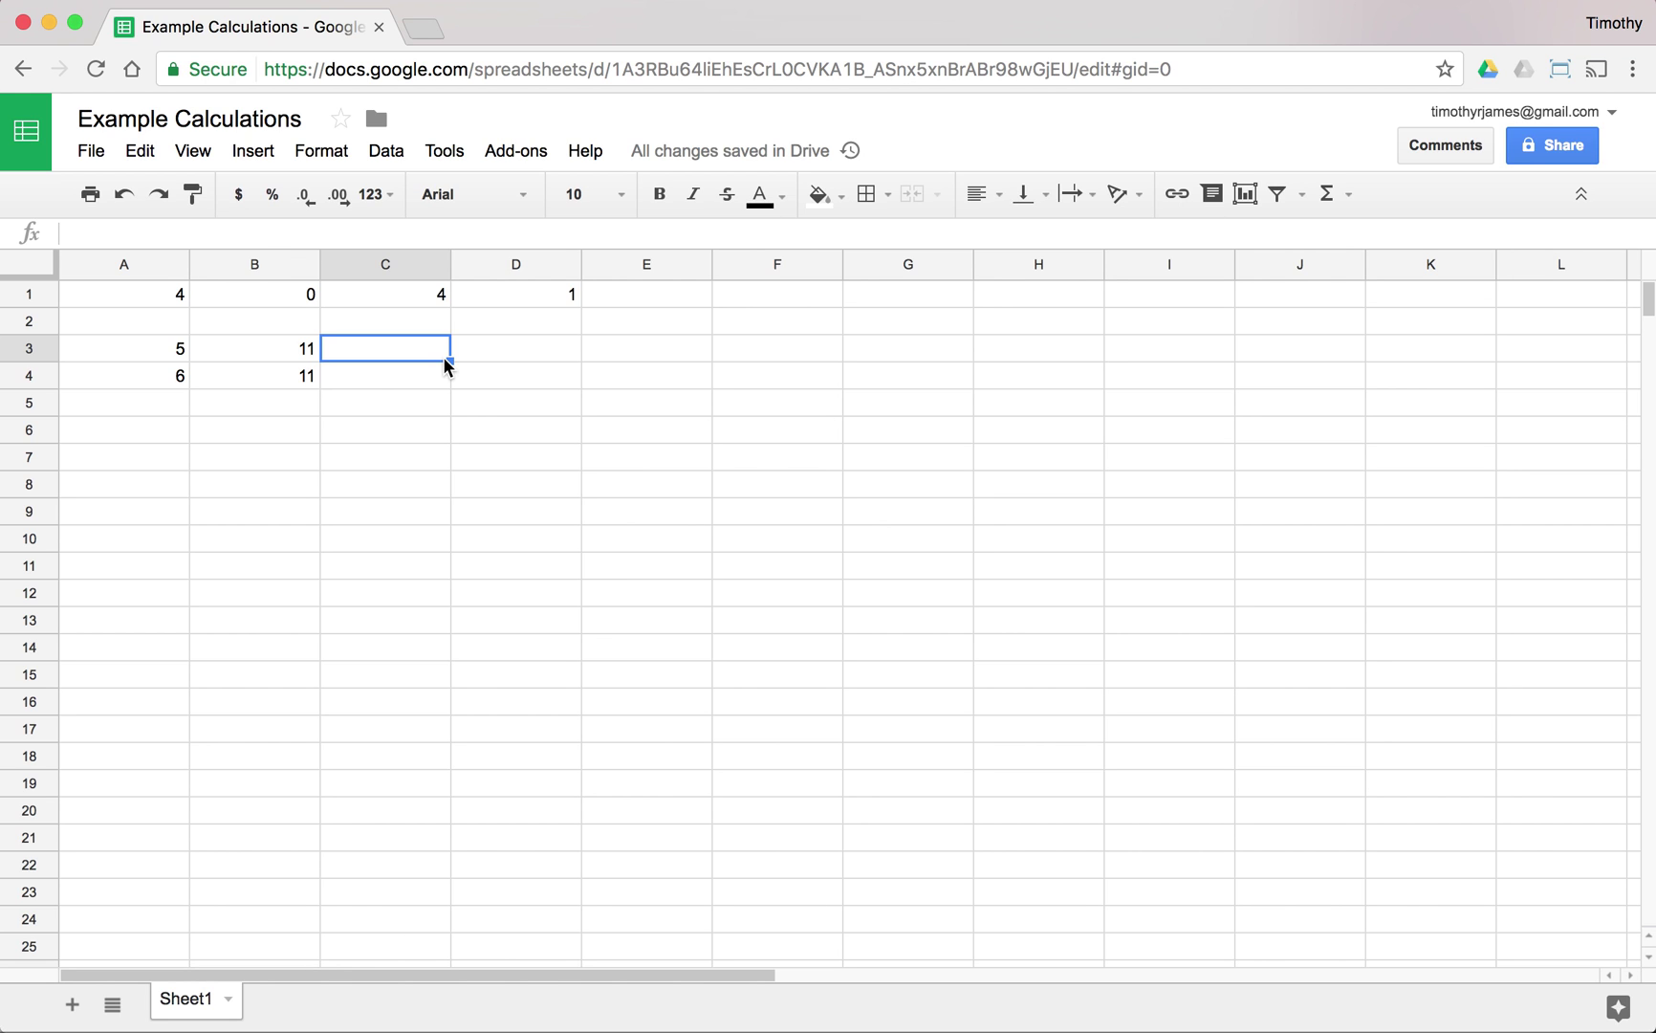
Store a lone equals sign as text in C3 using a leading apostrophe
{"action": "type", "text": "="}
{"action": "key", "text": "Return"}
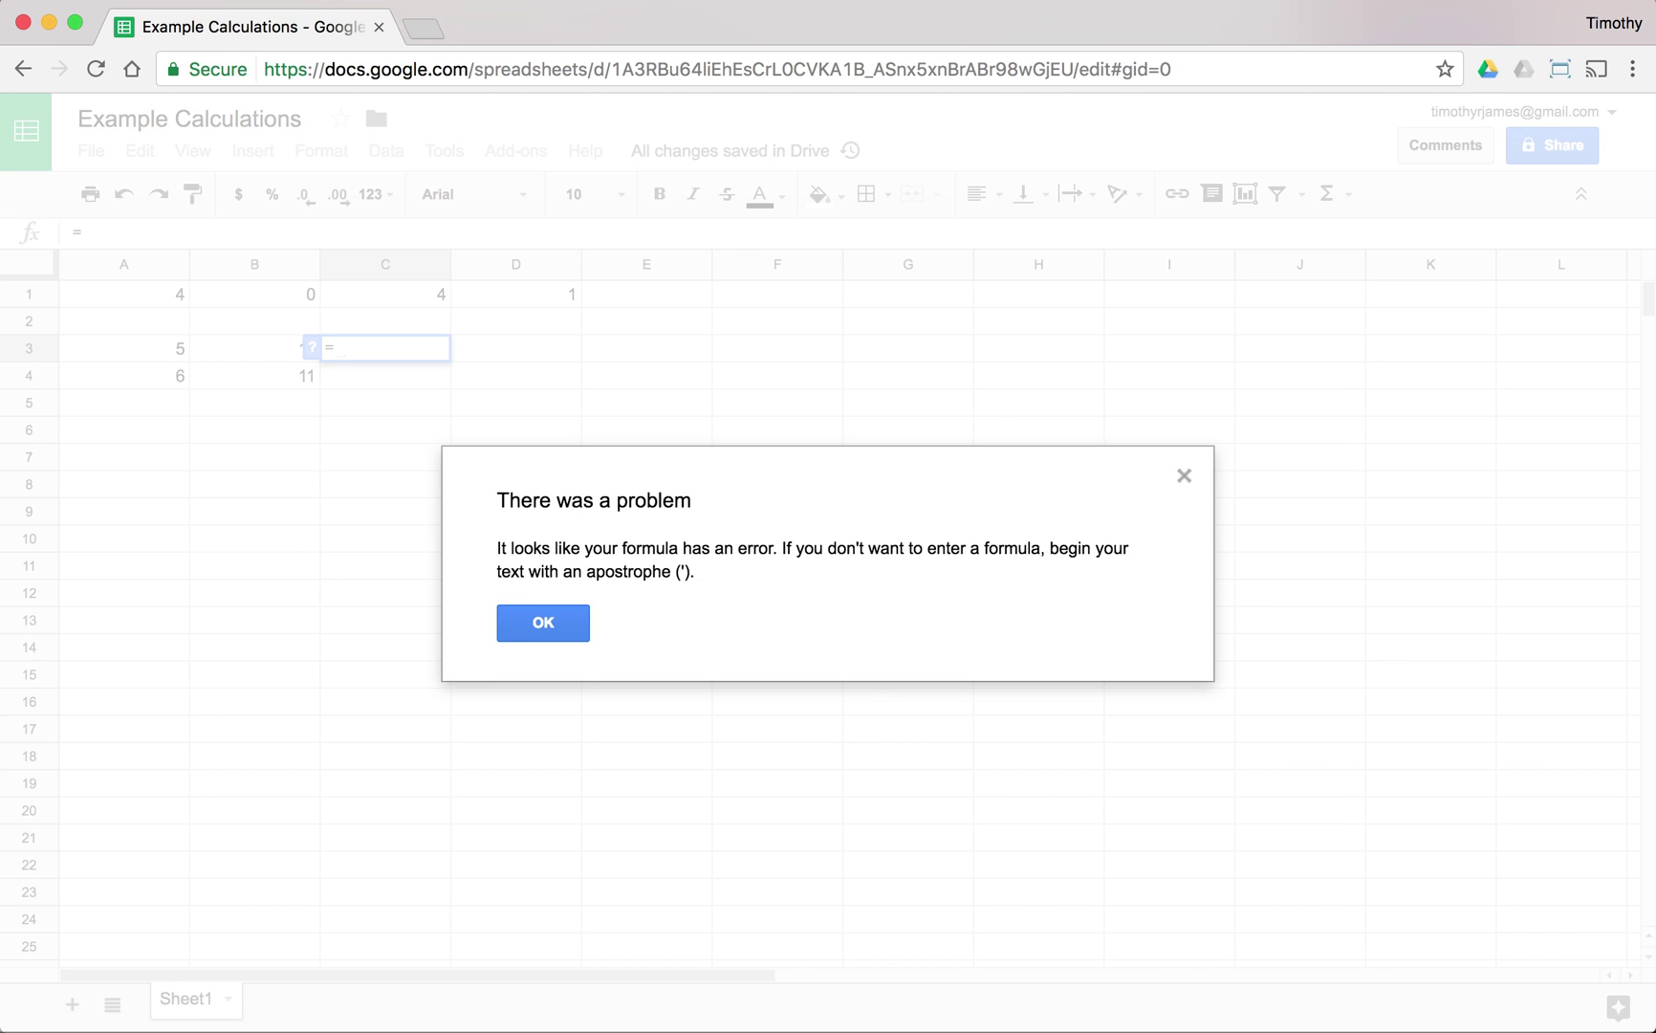
{"action": "key", "text": "Return"}
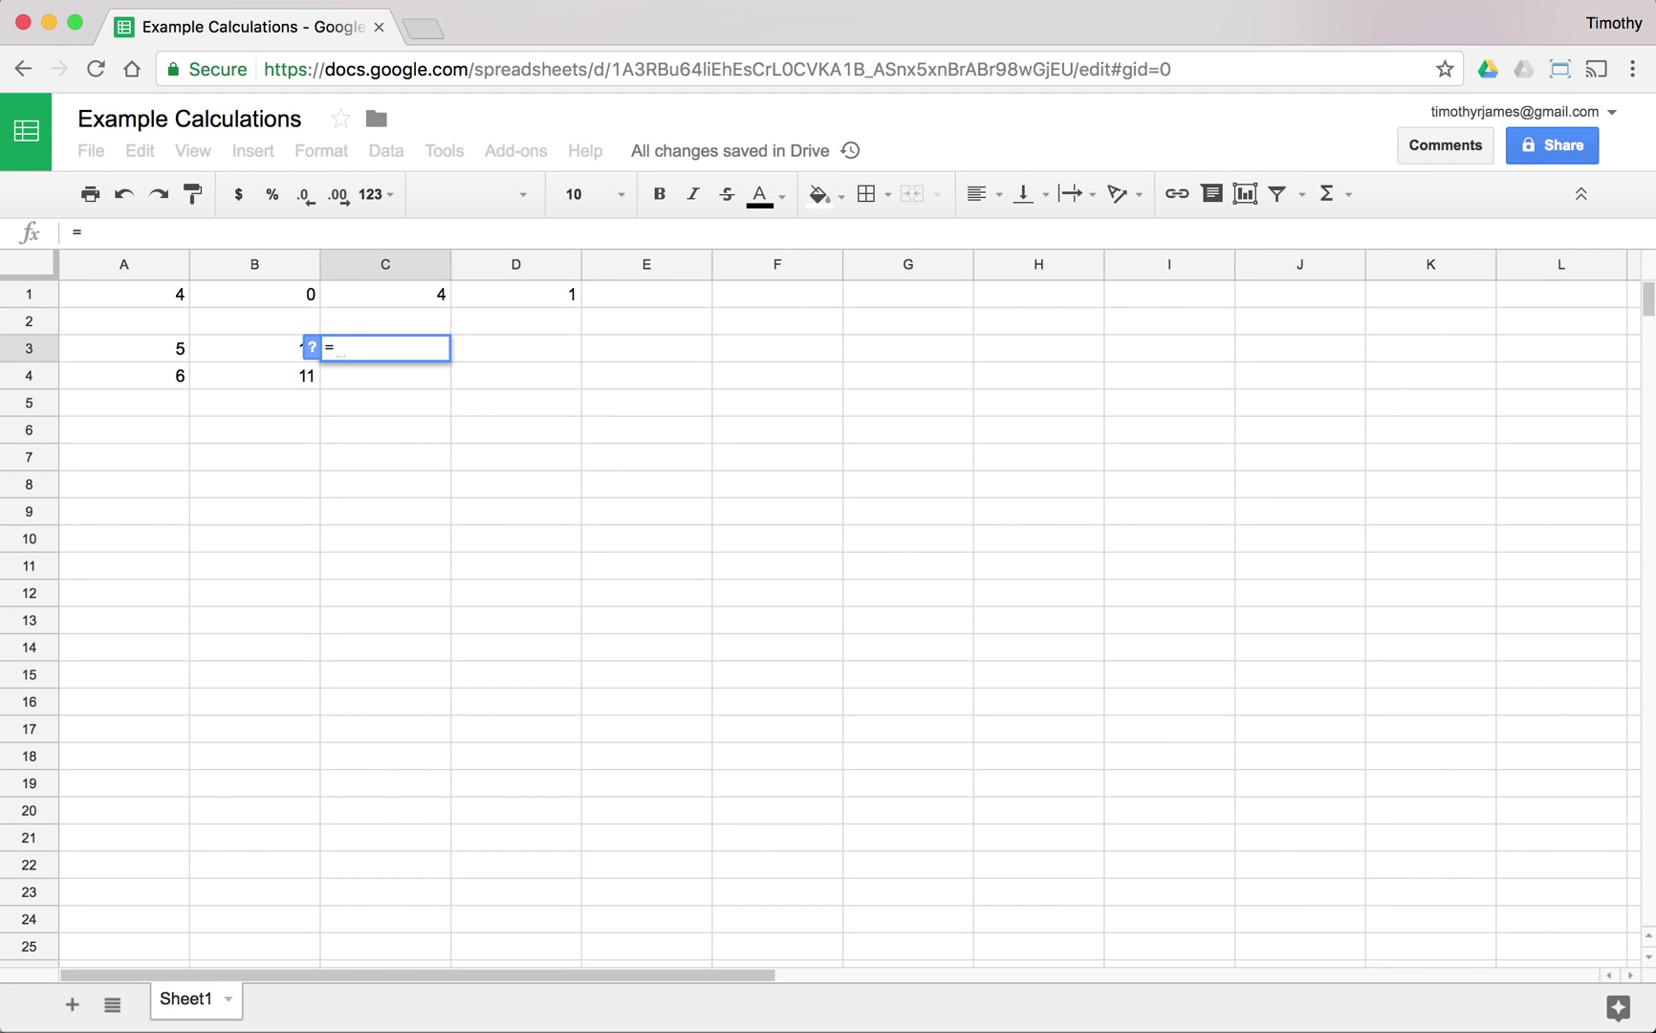
{"action": "key", "text": "Return"}
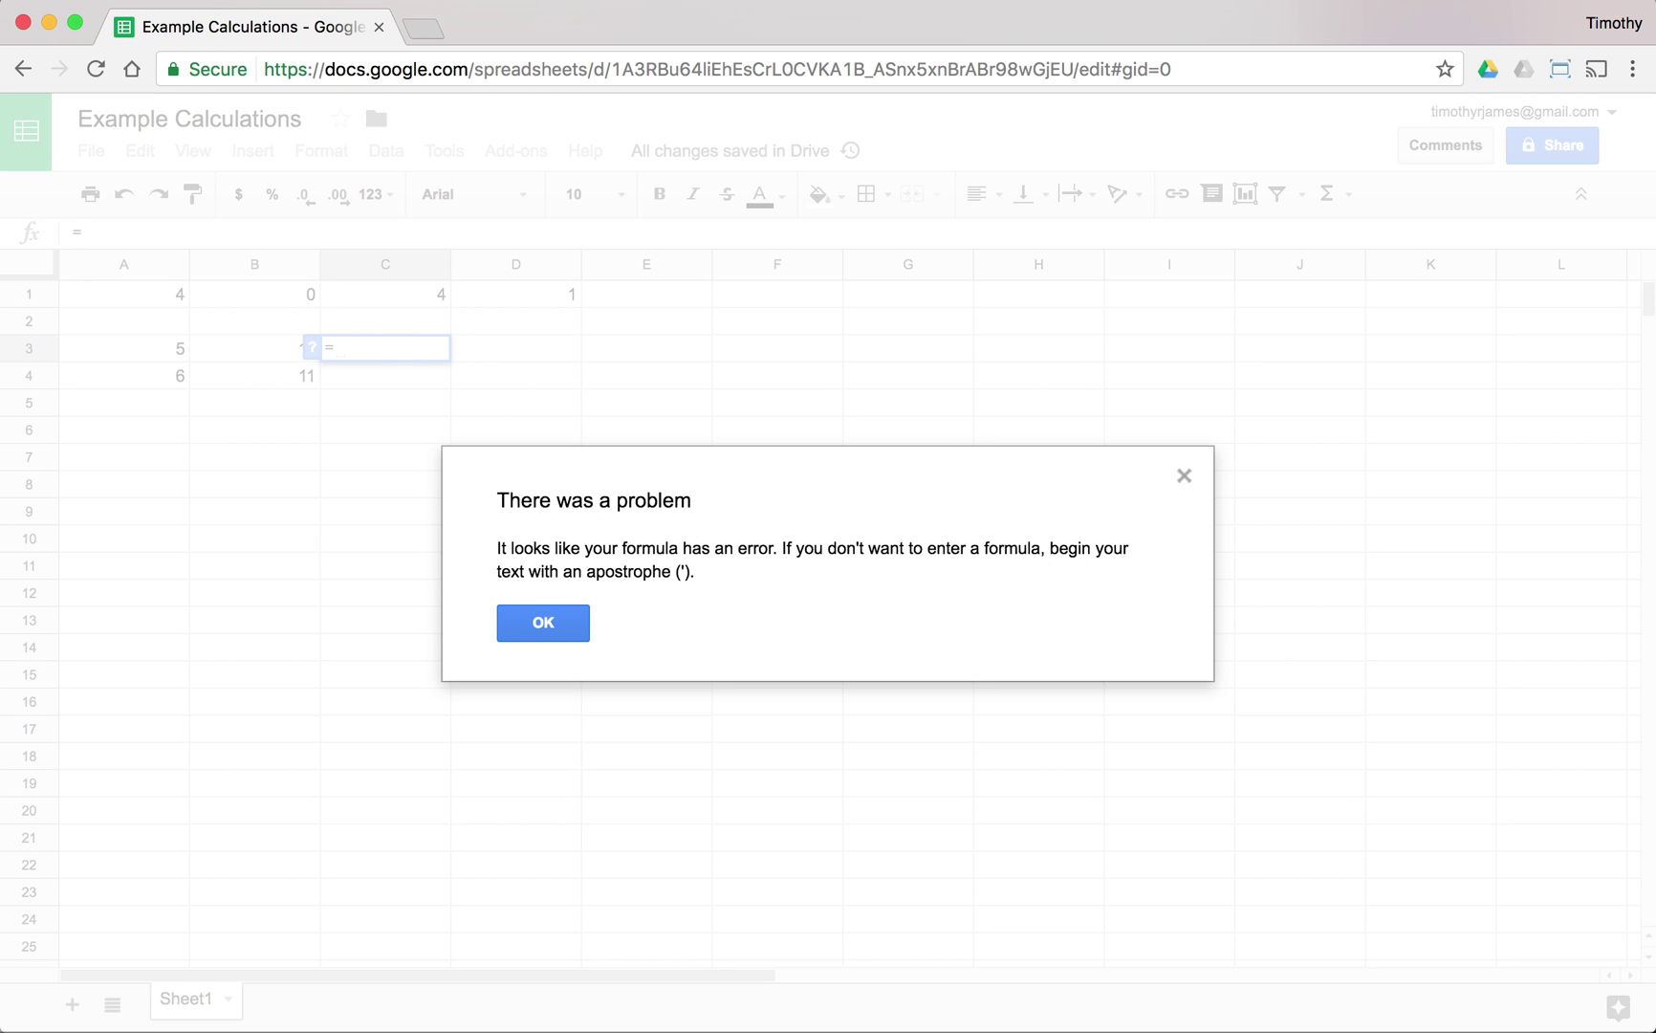
{"action": "left_click", "coordinate": [553, 627]}
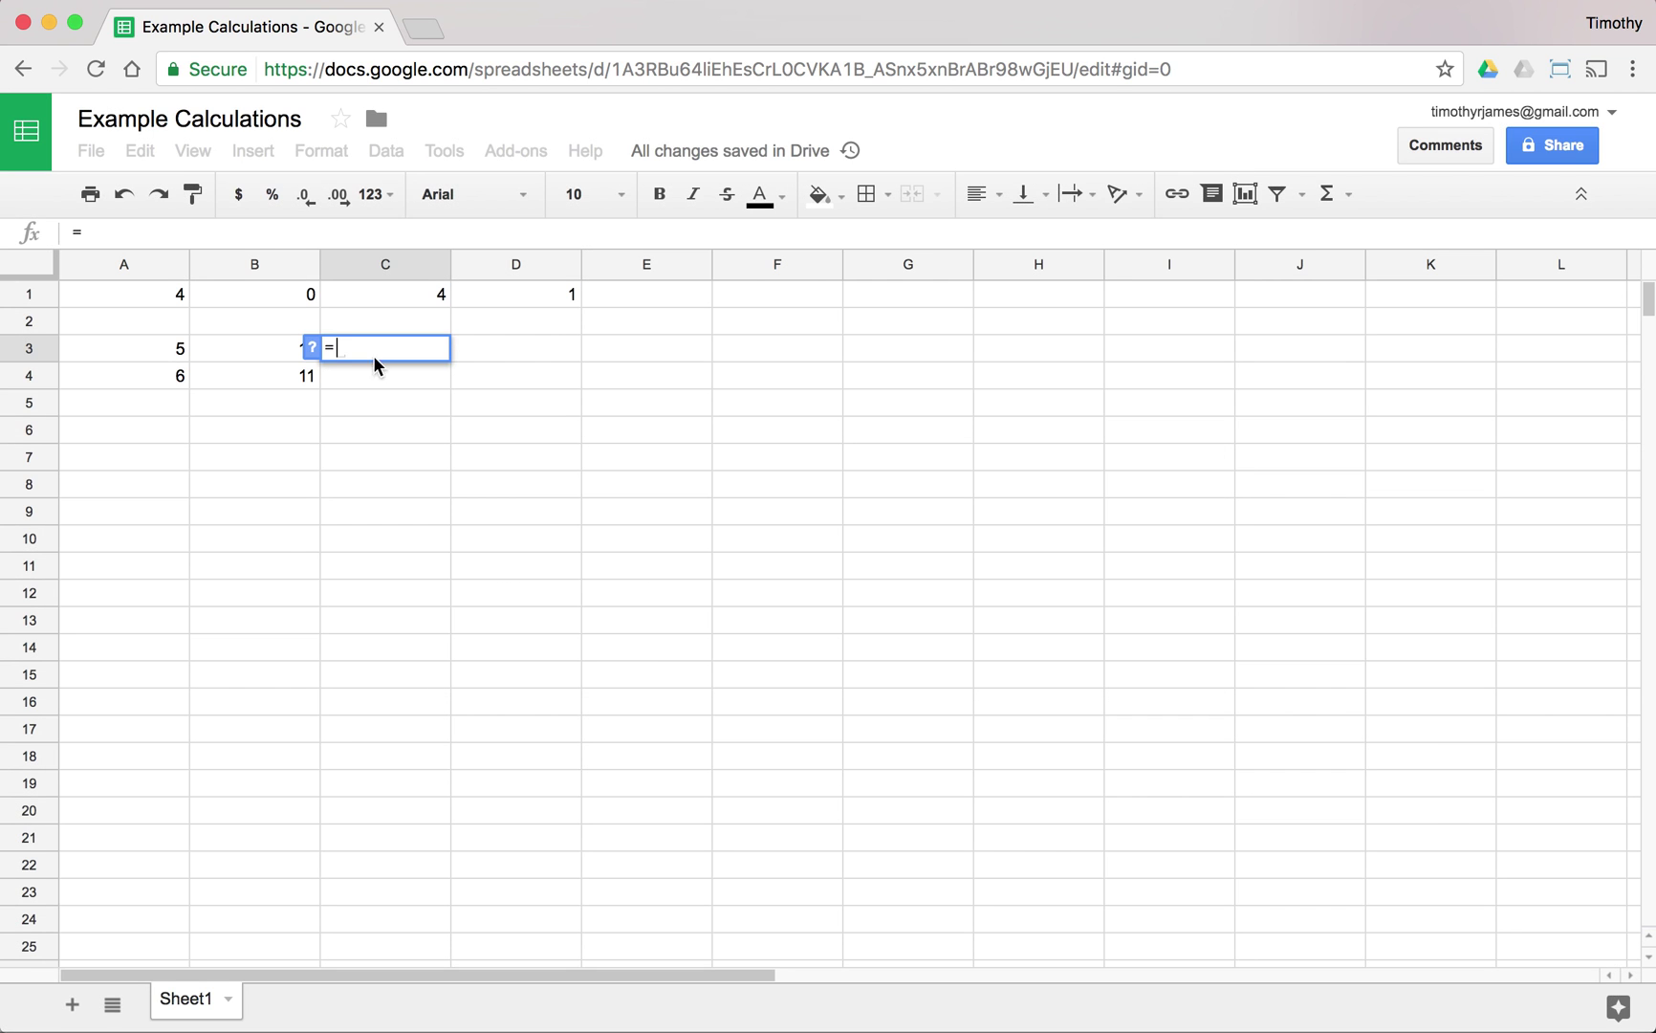
{"action": "key", "text": "BackSpace"}
{"action": "type", "text": "'"}
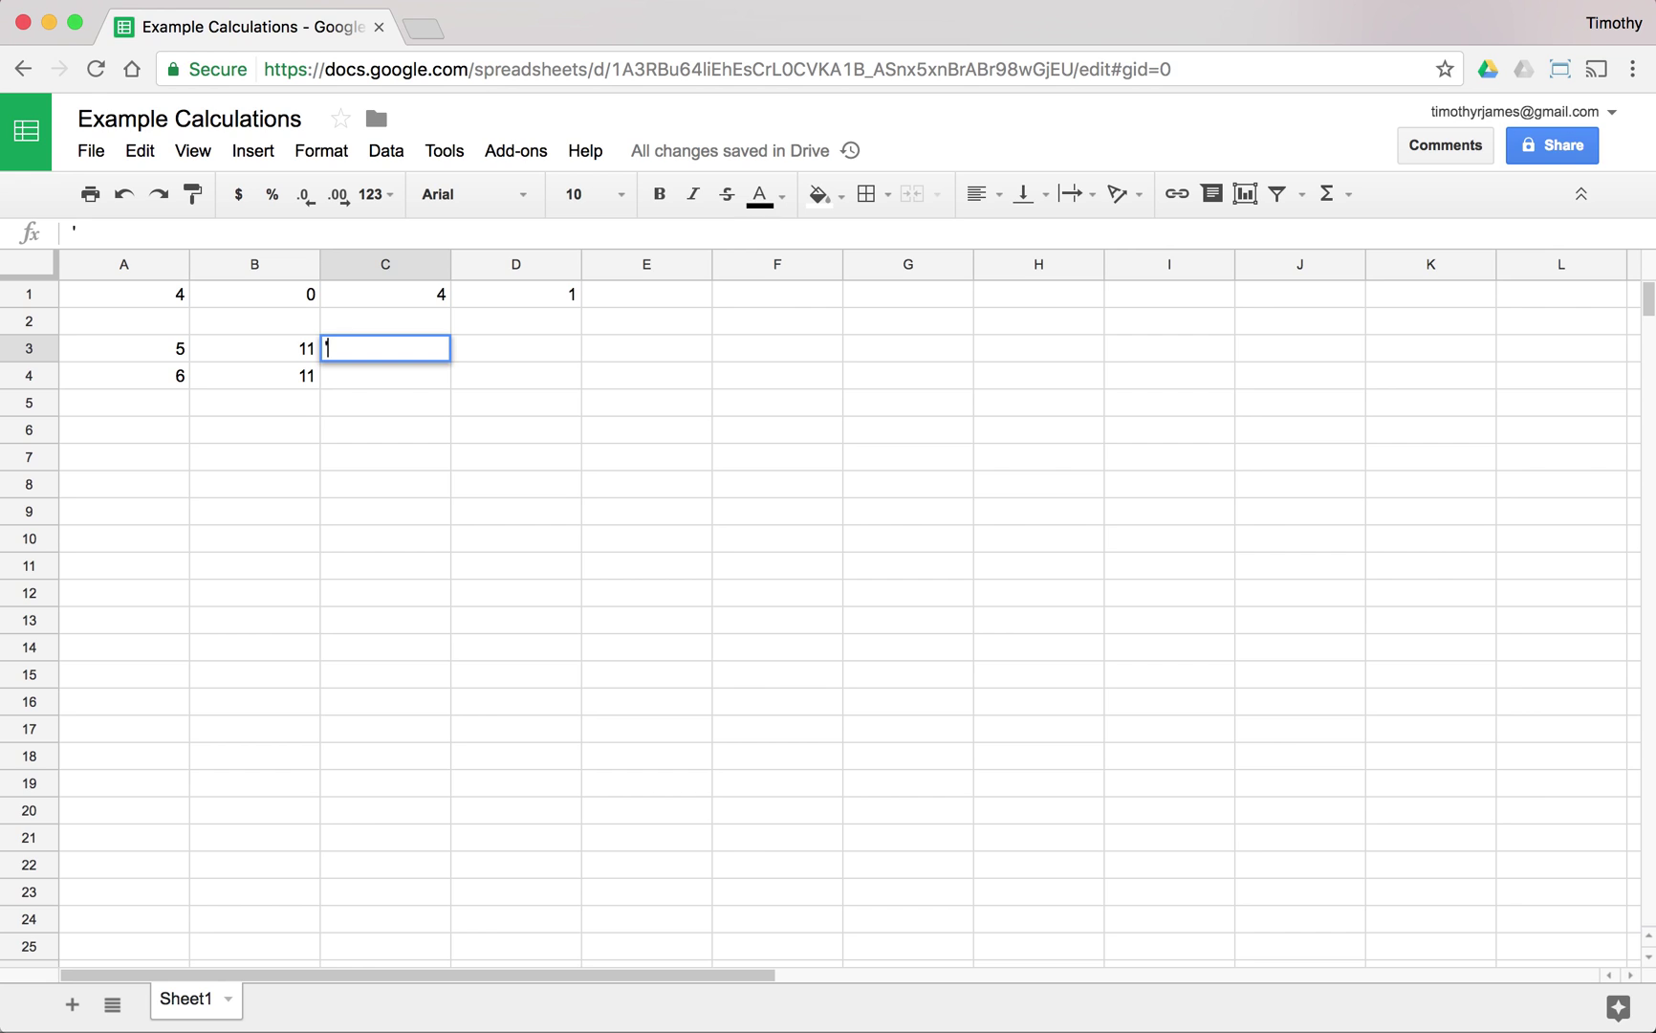
{"action": "key", "text": "Return"}
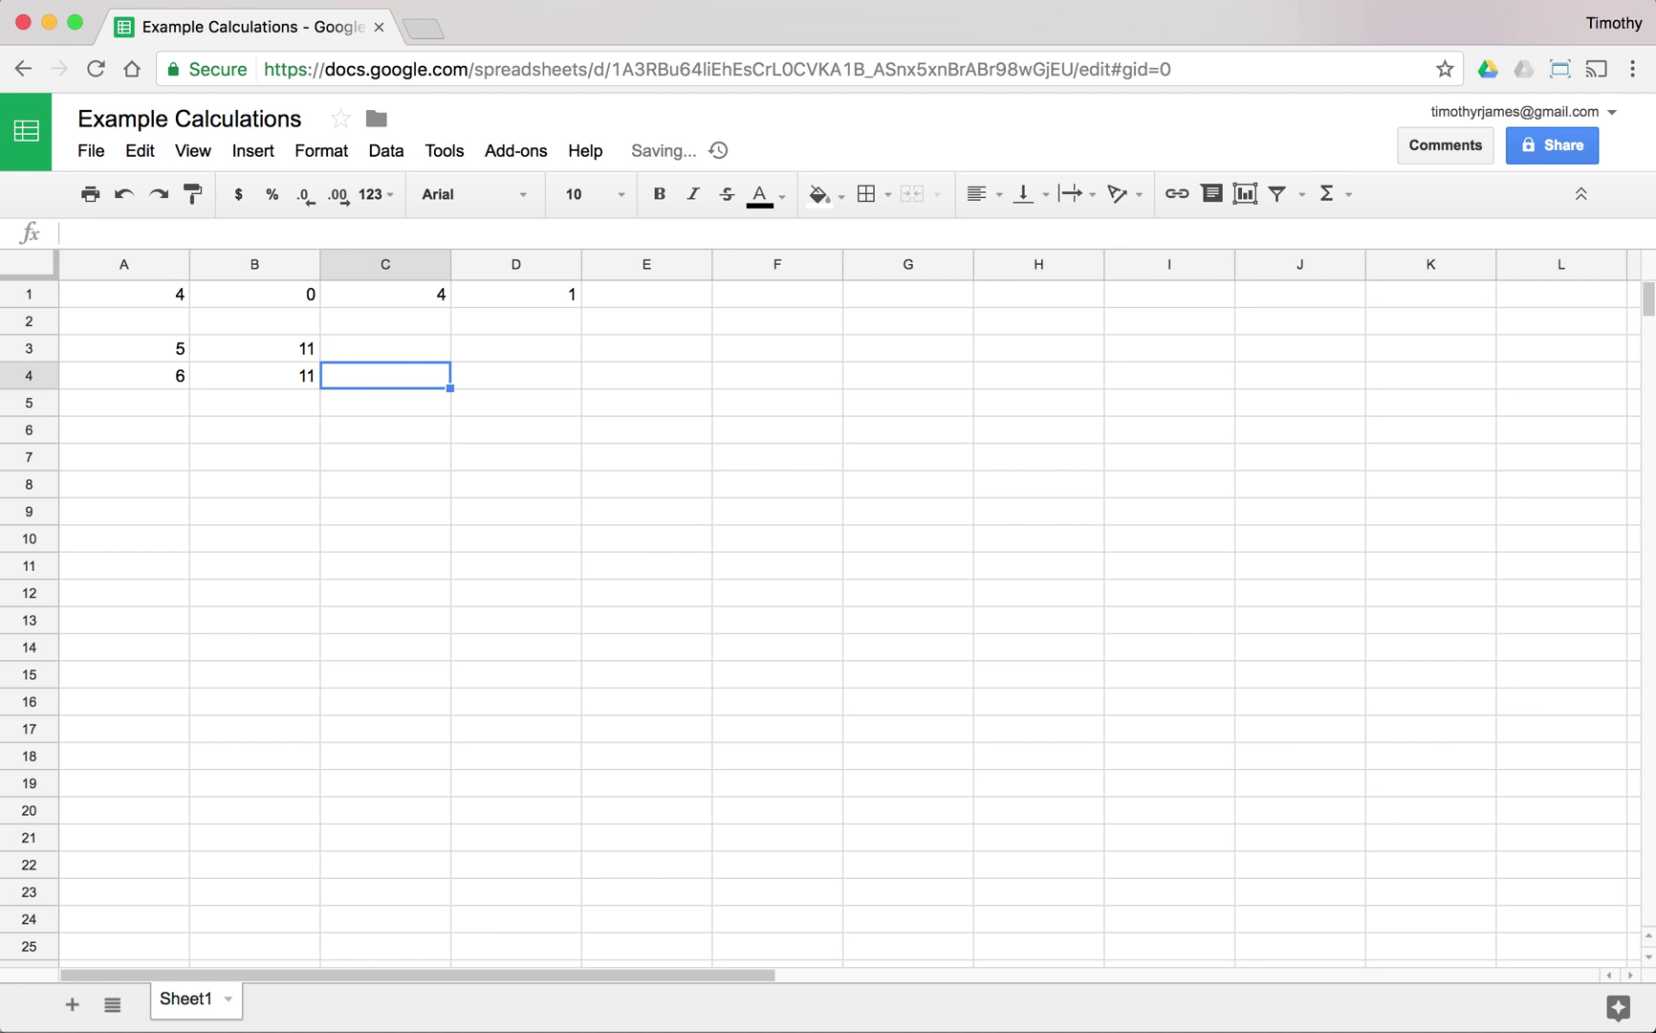
{"action": "left_click", "coordinate": [365, 340]}
{"action": "key", "text": "Return"}
{"action": "type", "text": "="}
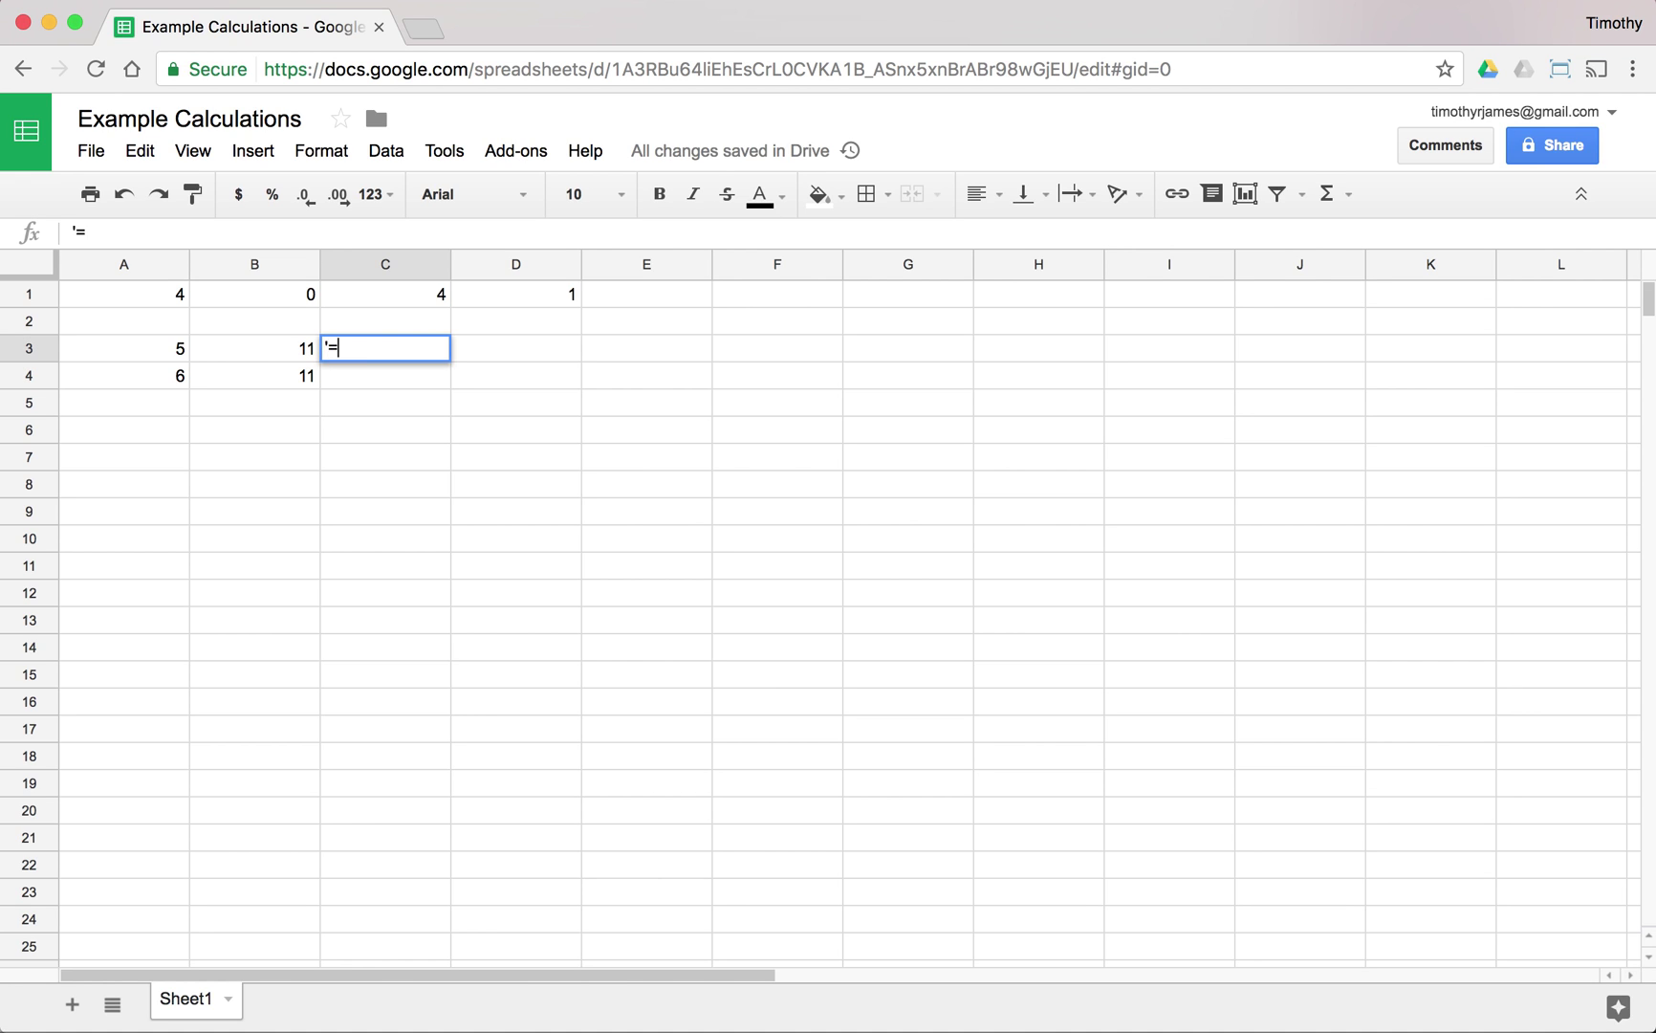
{"action": "key", "text": "Return"}
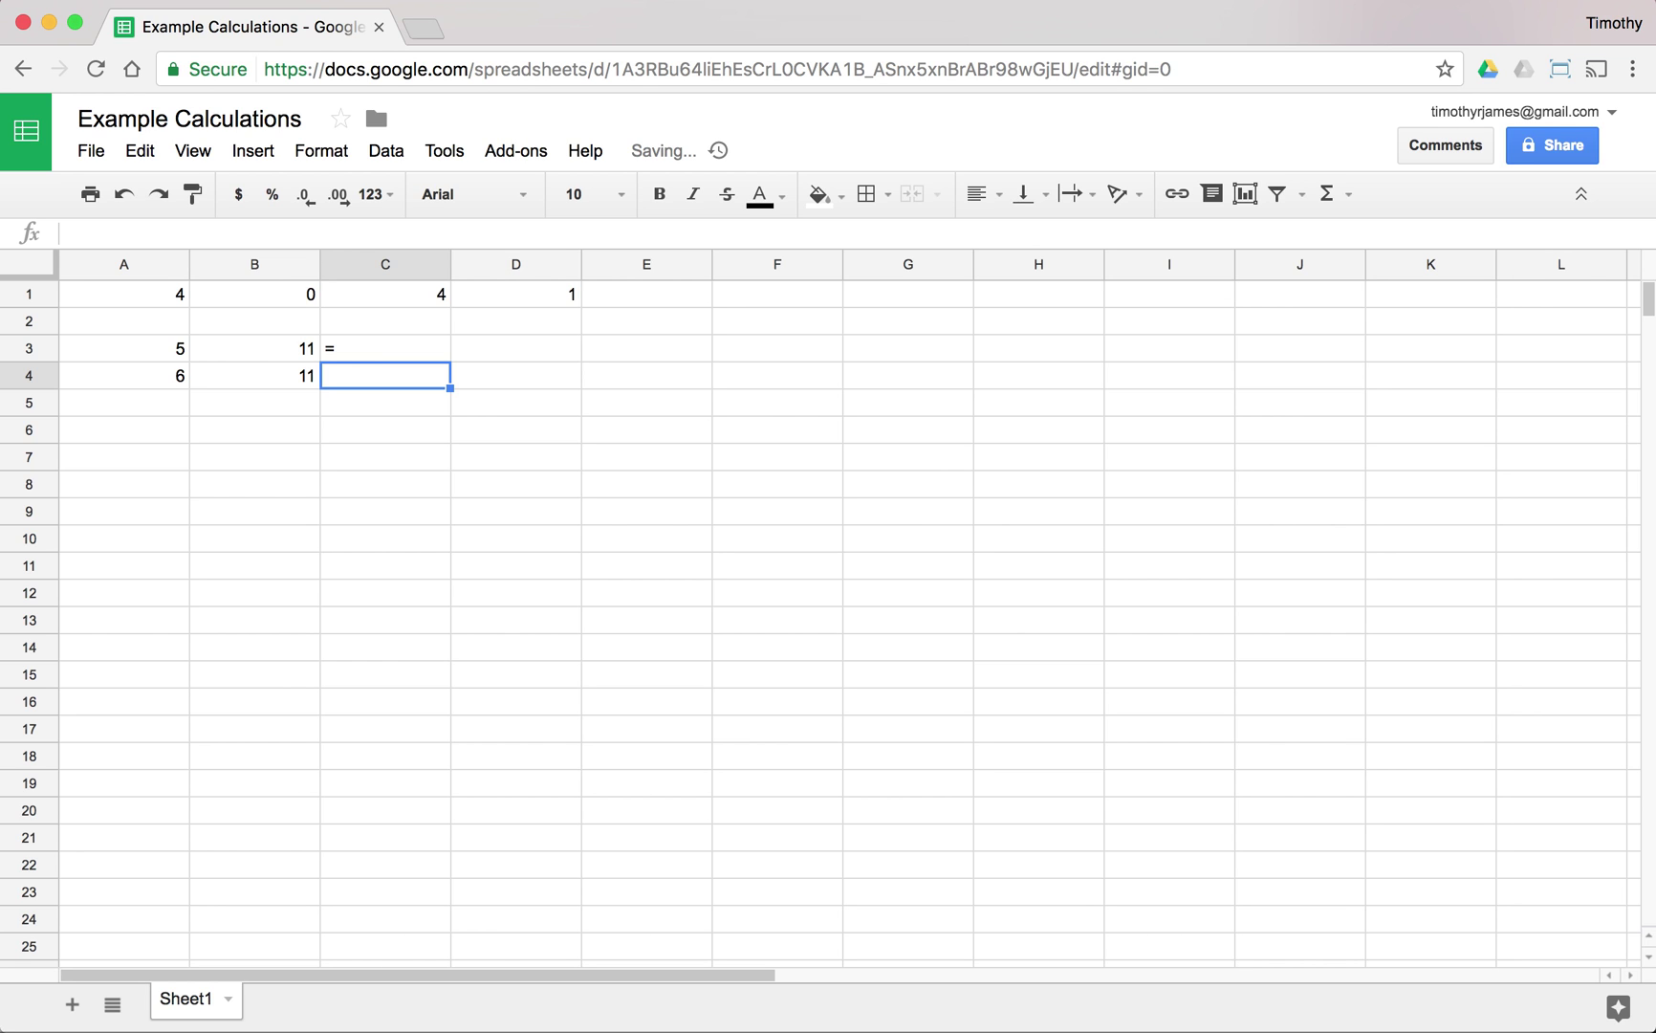
Replace C3's content with '+ so it shows a plain plus sign
{"action": "left_click", "coordinate": [386, 348]}
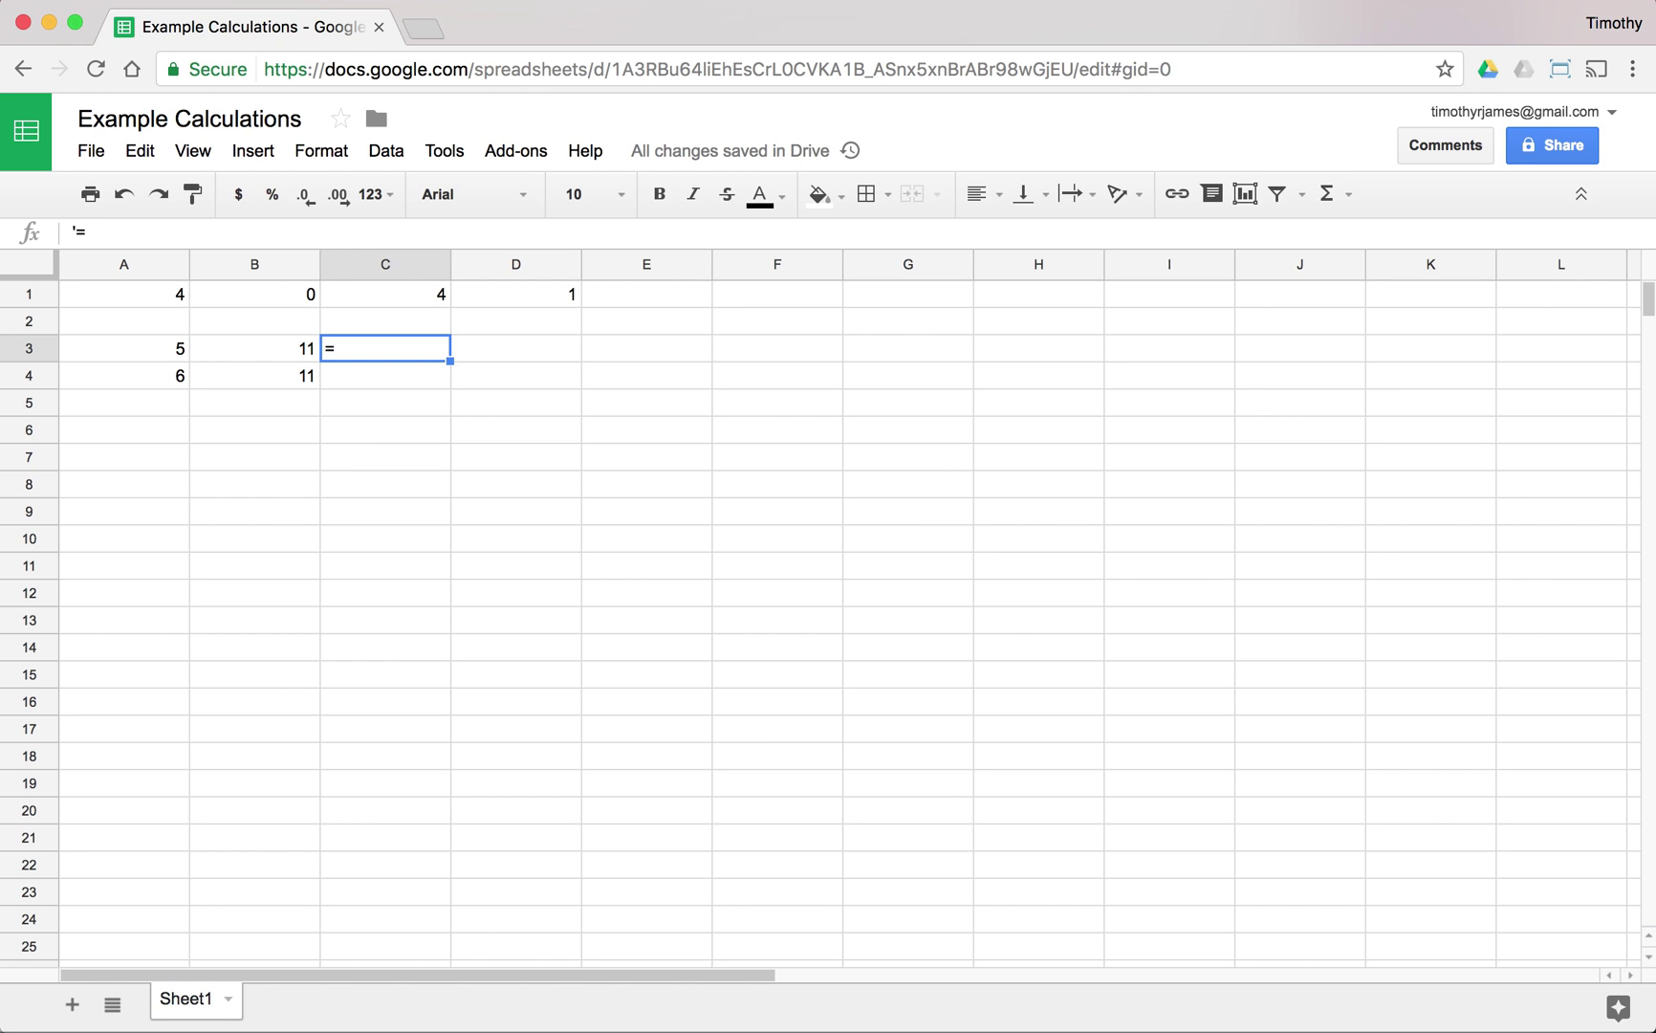
{"action": "type", "text": "+"}
{"action": "key", "text": "Return"}
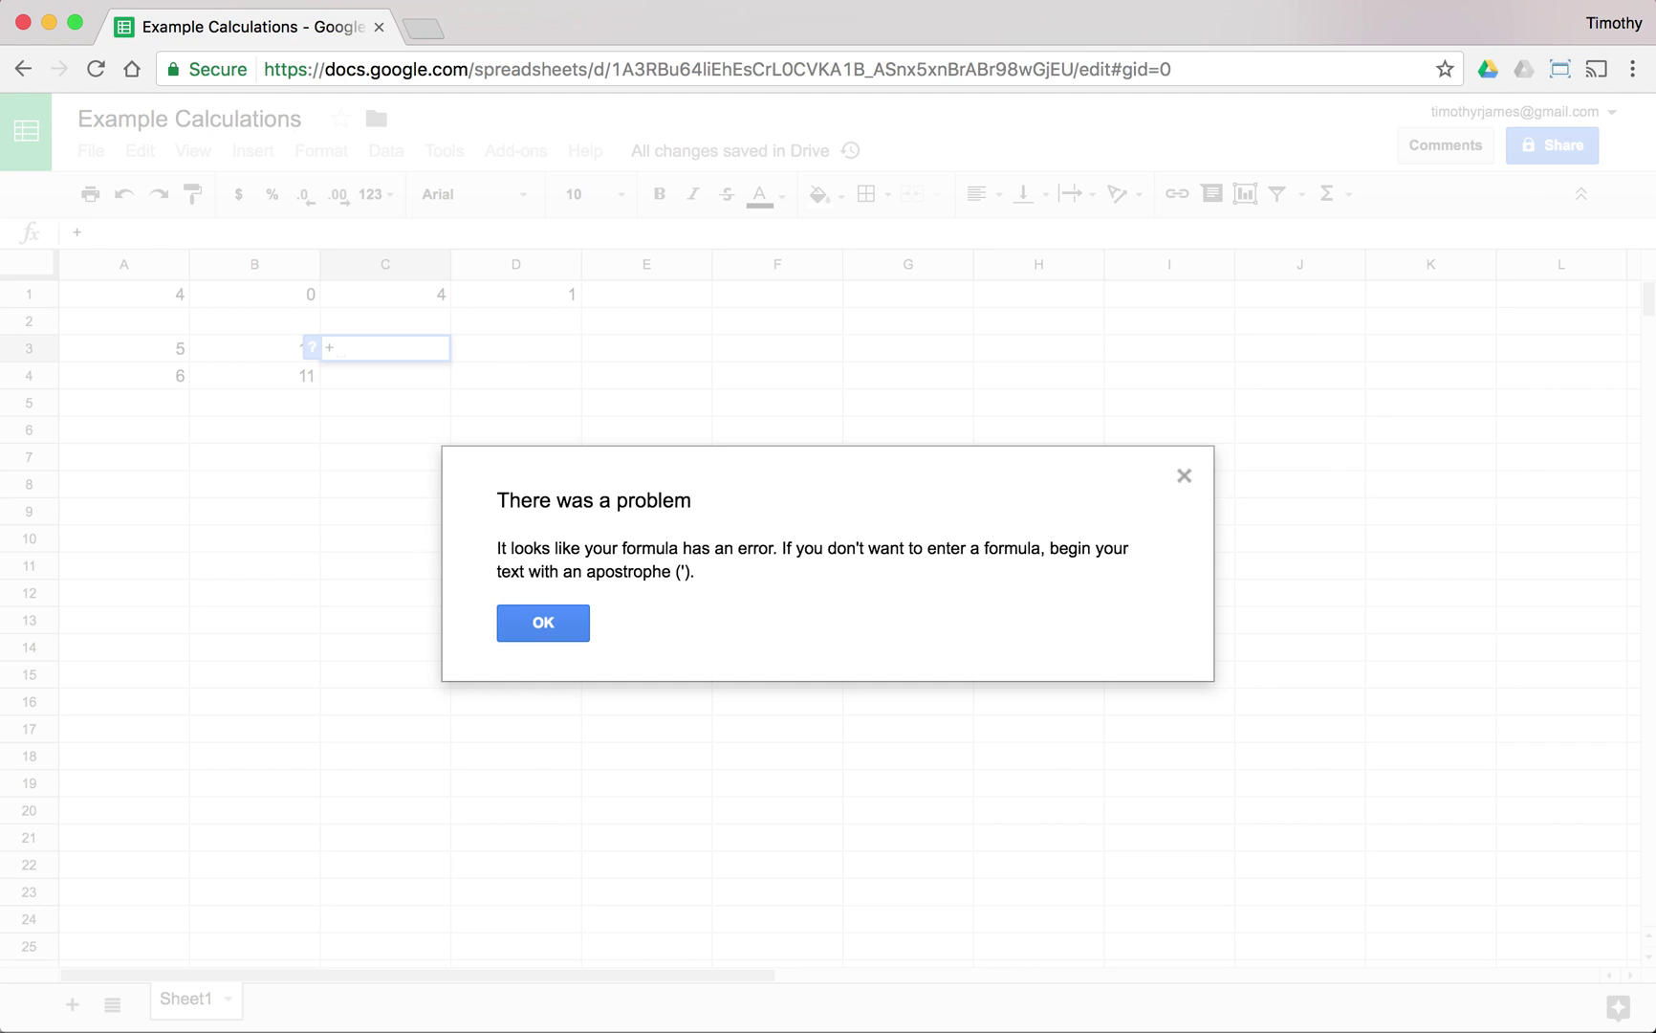
{"action": "key", "text": "Return"}
{"action": "key", "text": "BackSpace"}
{"action": "type", "text": "'+"}
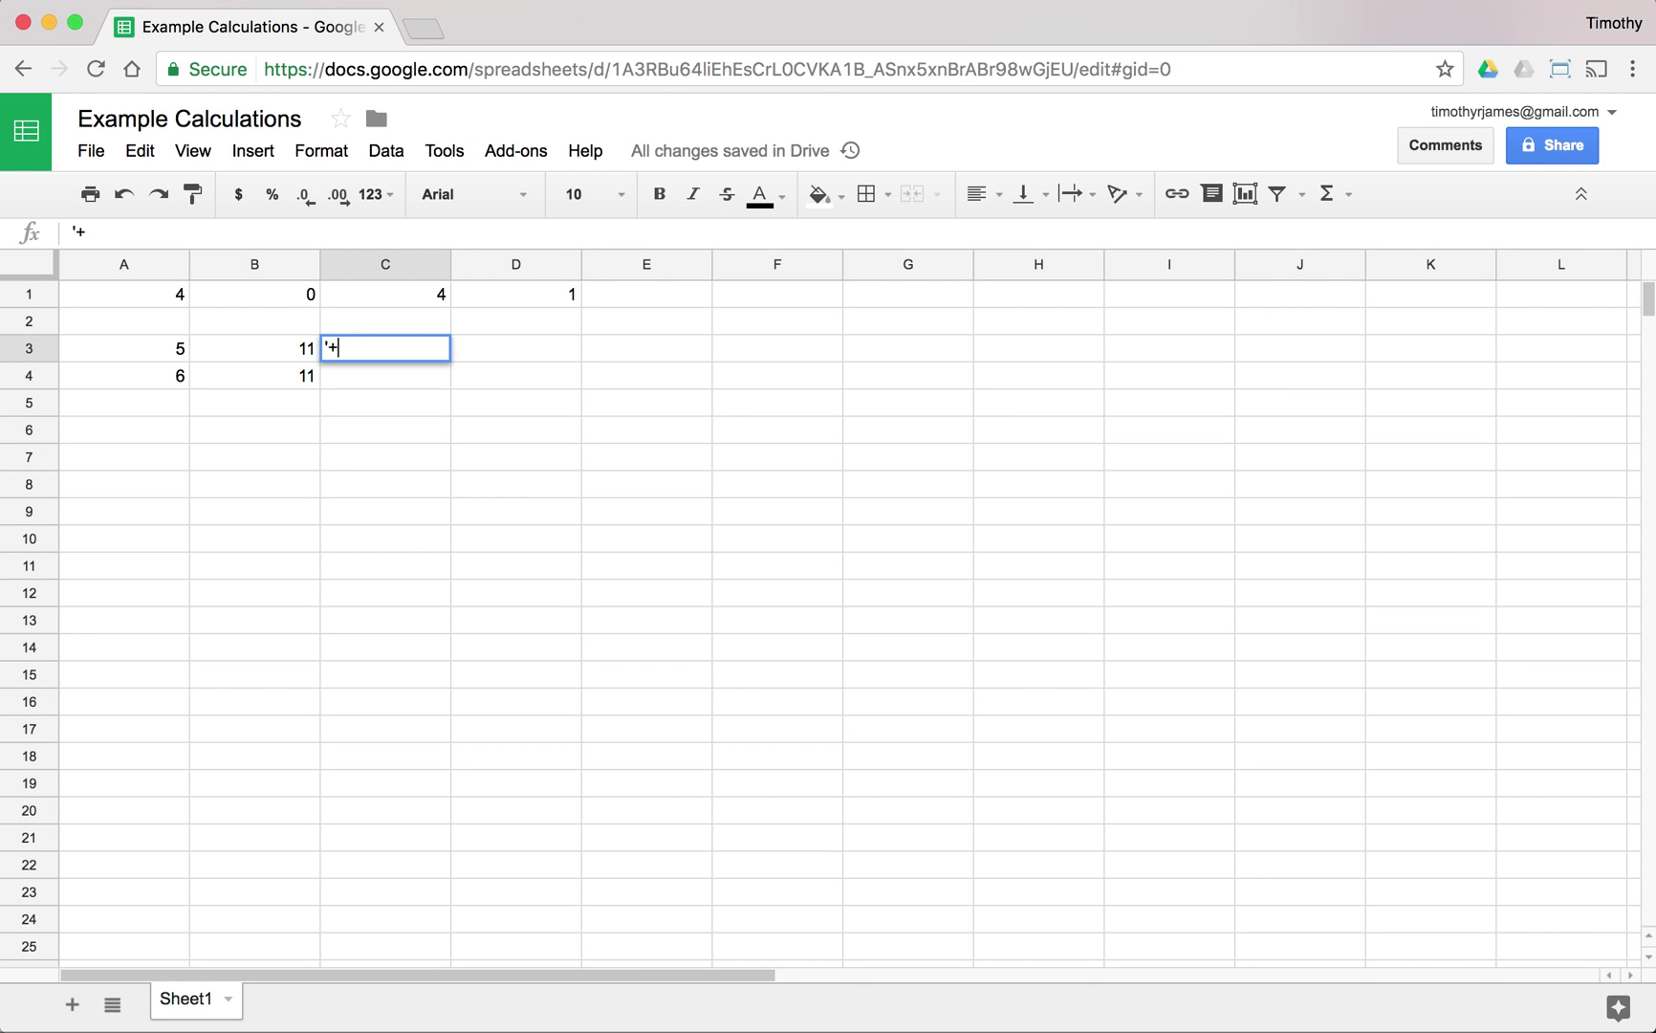
{"action": "key", "text": "Return"}
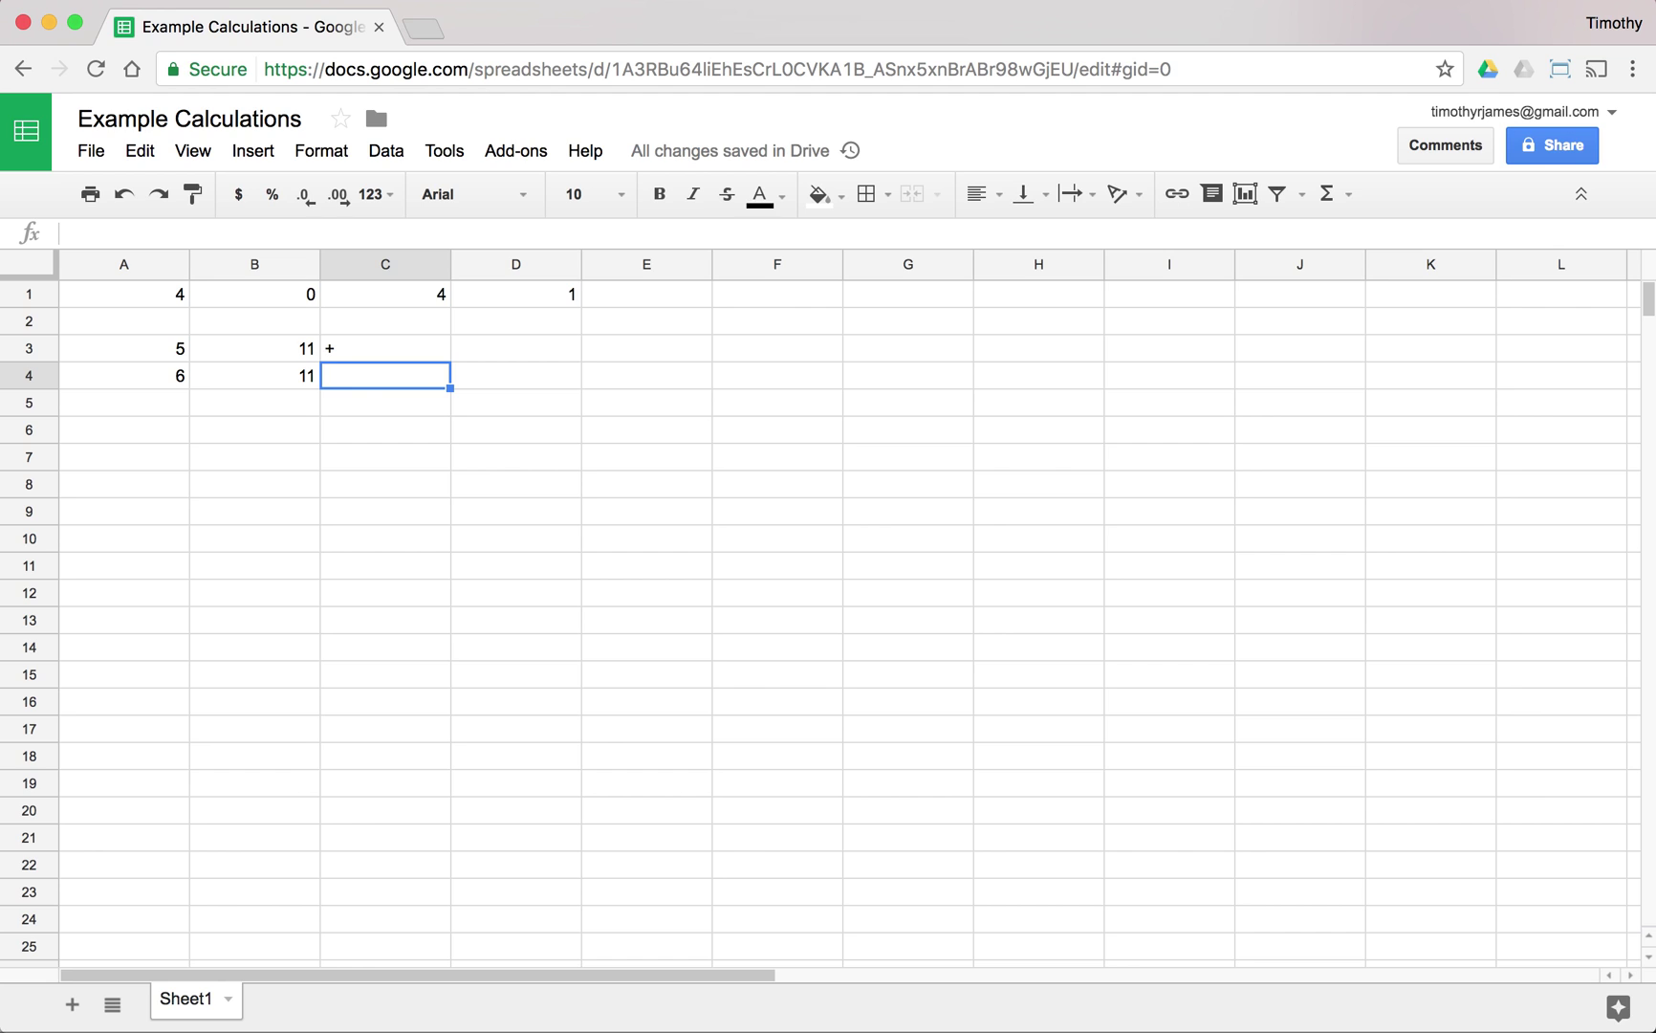
Try a text plus sign in C4, then clear C4 so it is empty
{"action": "type", "text": "'+"}
{"action": "key", "text": "Return"}
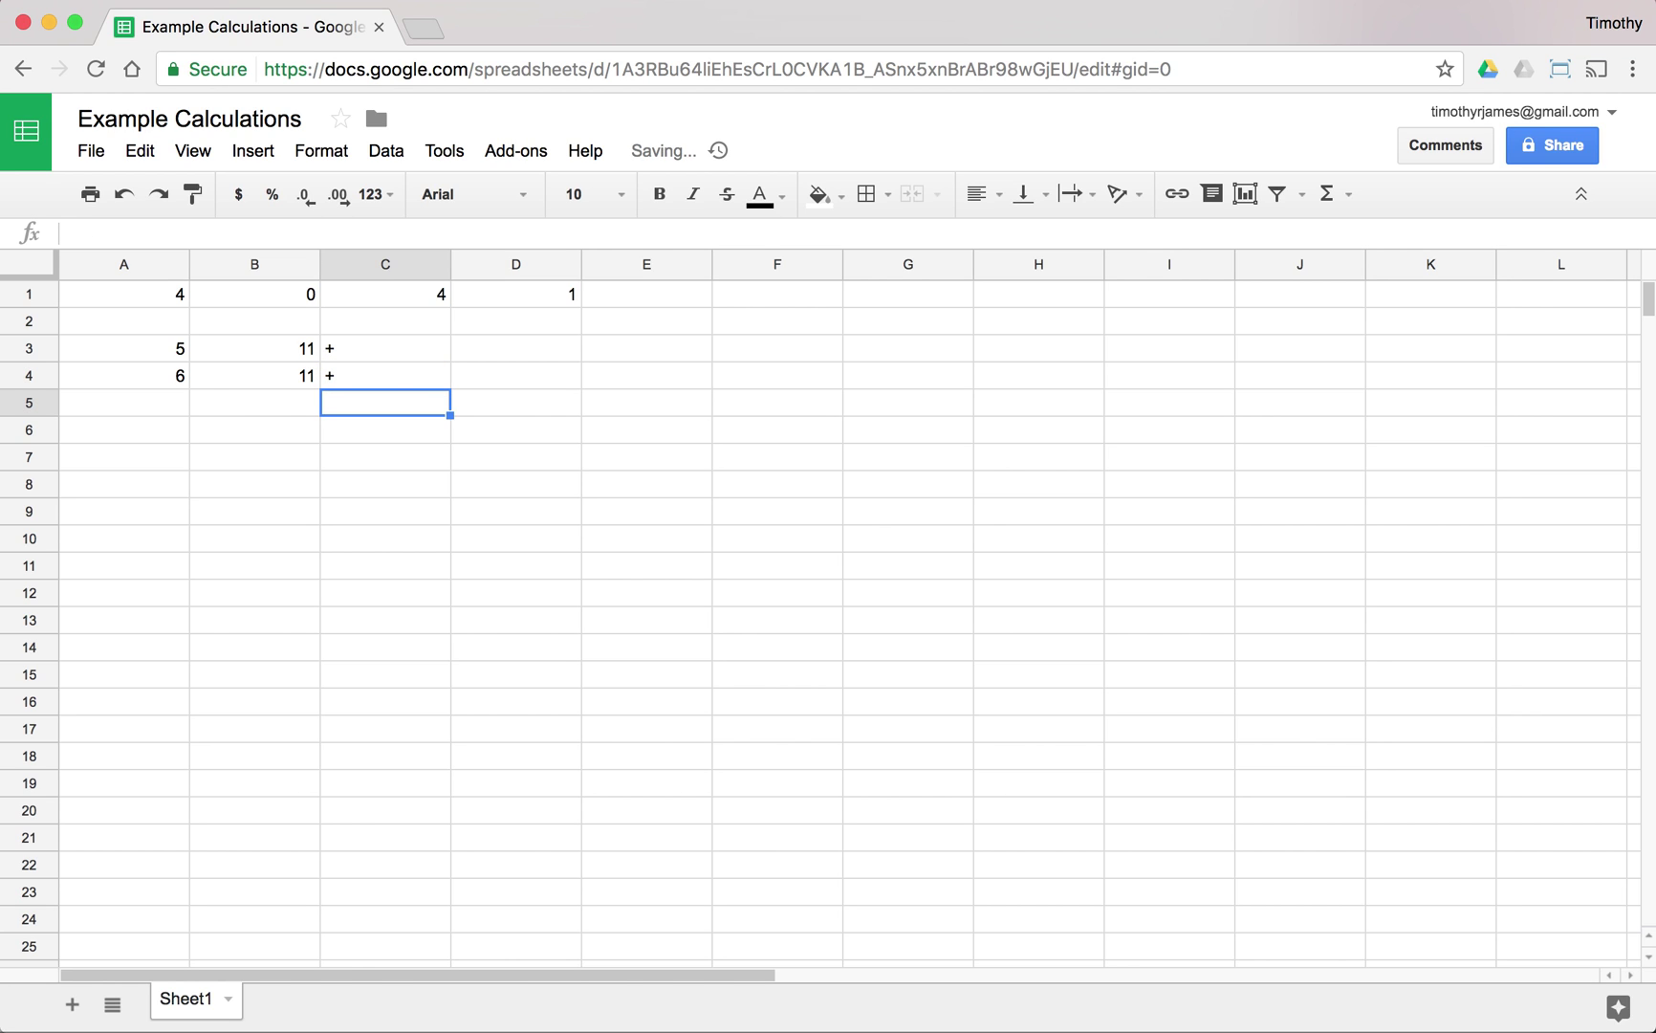
{"action": "left_click", "coordinate": [385, 375]}
{"action": "type", "text": "'"}
{"action": "key", "text": "Return"}
{"action": "left_click", "coordinate": [358, 377]}
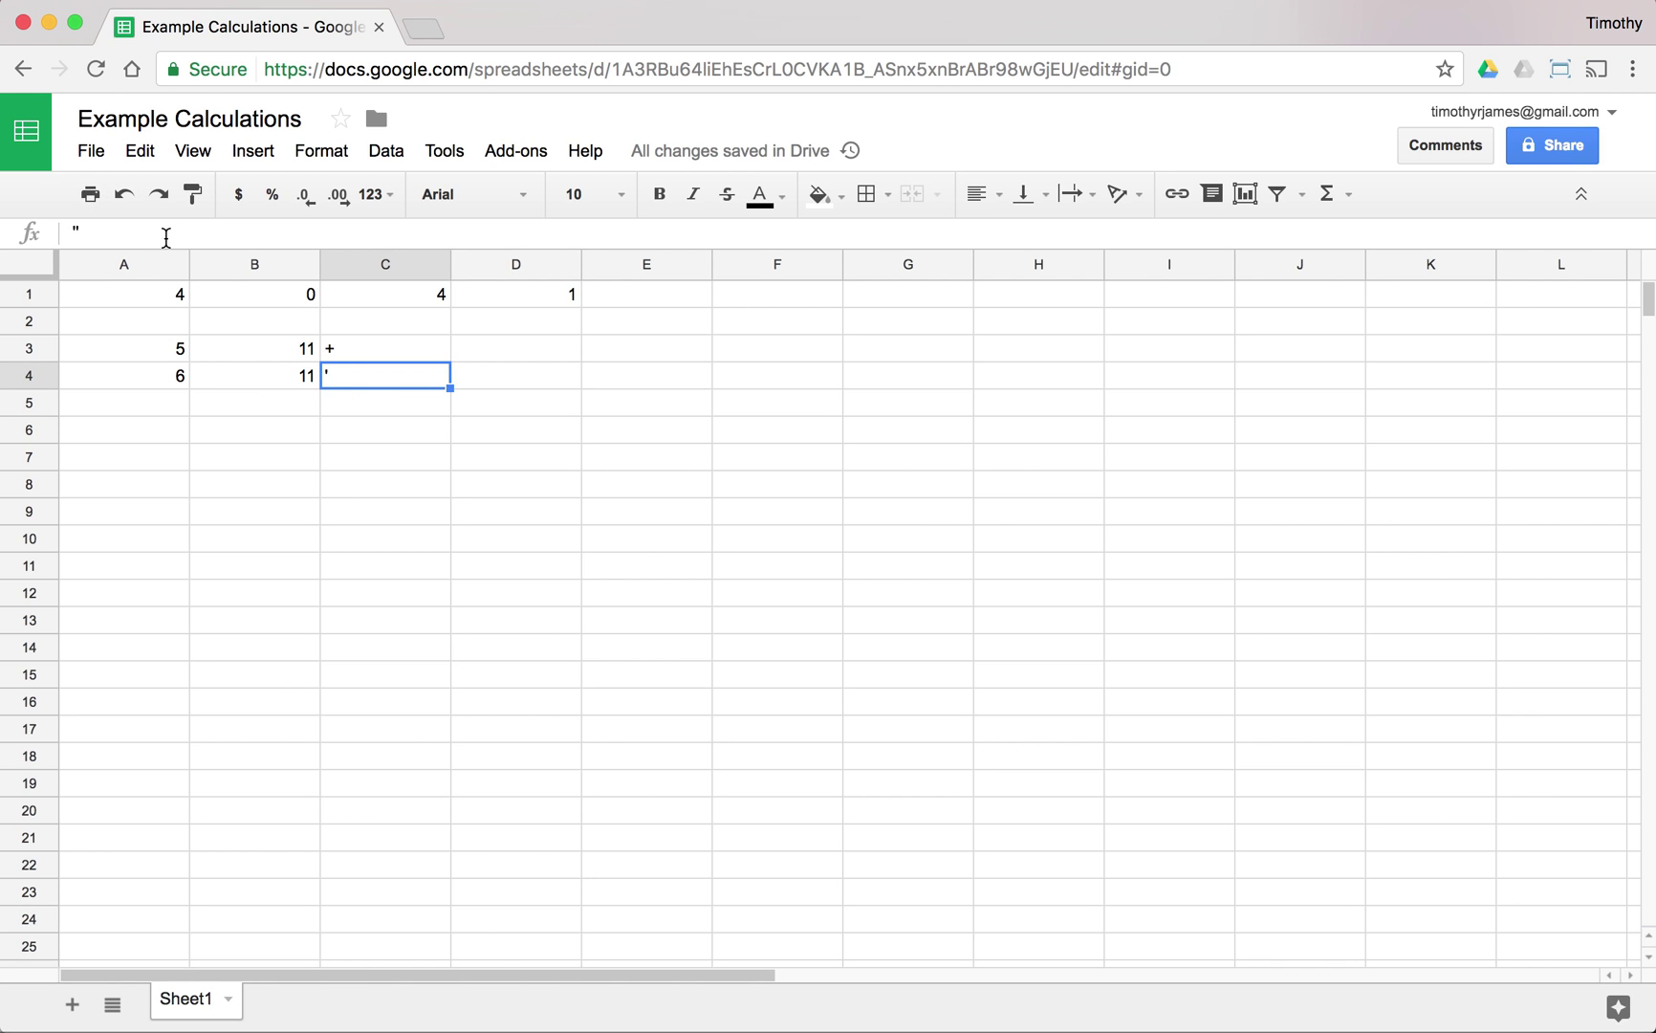
{"action": "left_click", "coordinate": [373, 350]}
{"action": "left_click", "coordinate": [391, 374]}
{"action": "key", "text": "Delete"}
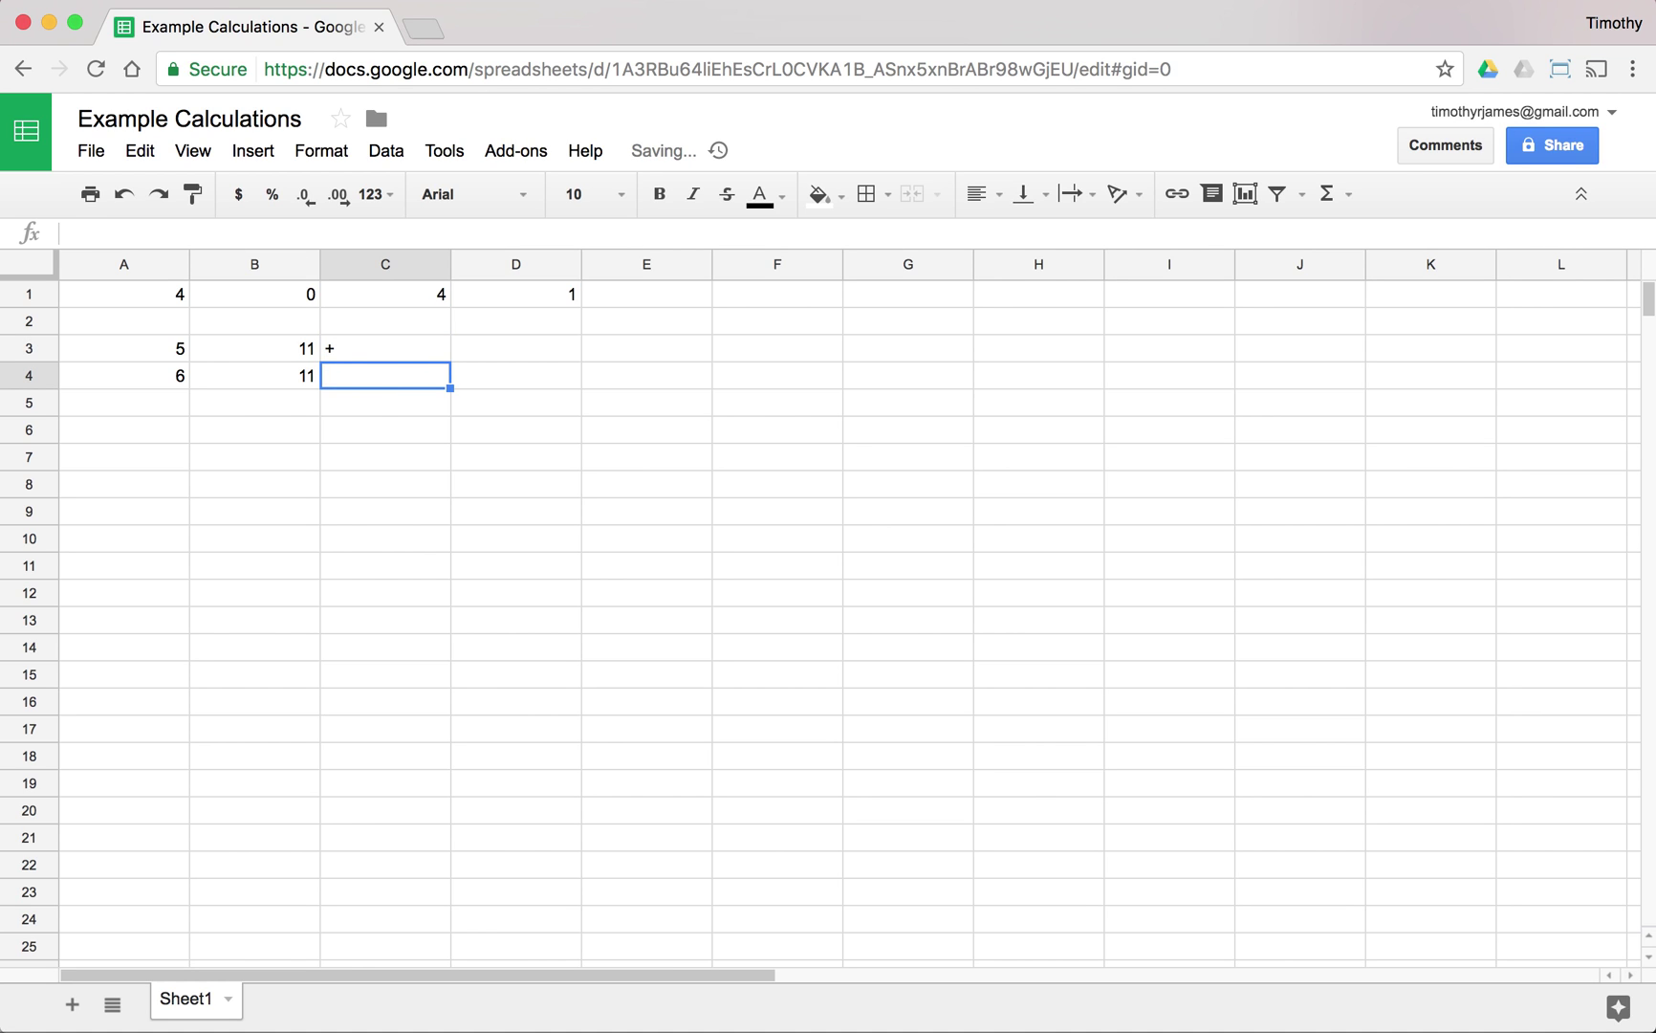
Enter 35%, 36%, 38% and 39% into E3:E6
{"action": "left_click", "coordinate": [473, 351]}
{"action": "left_click", "coordinate": [645, 360]}
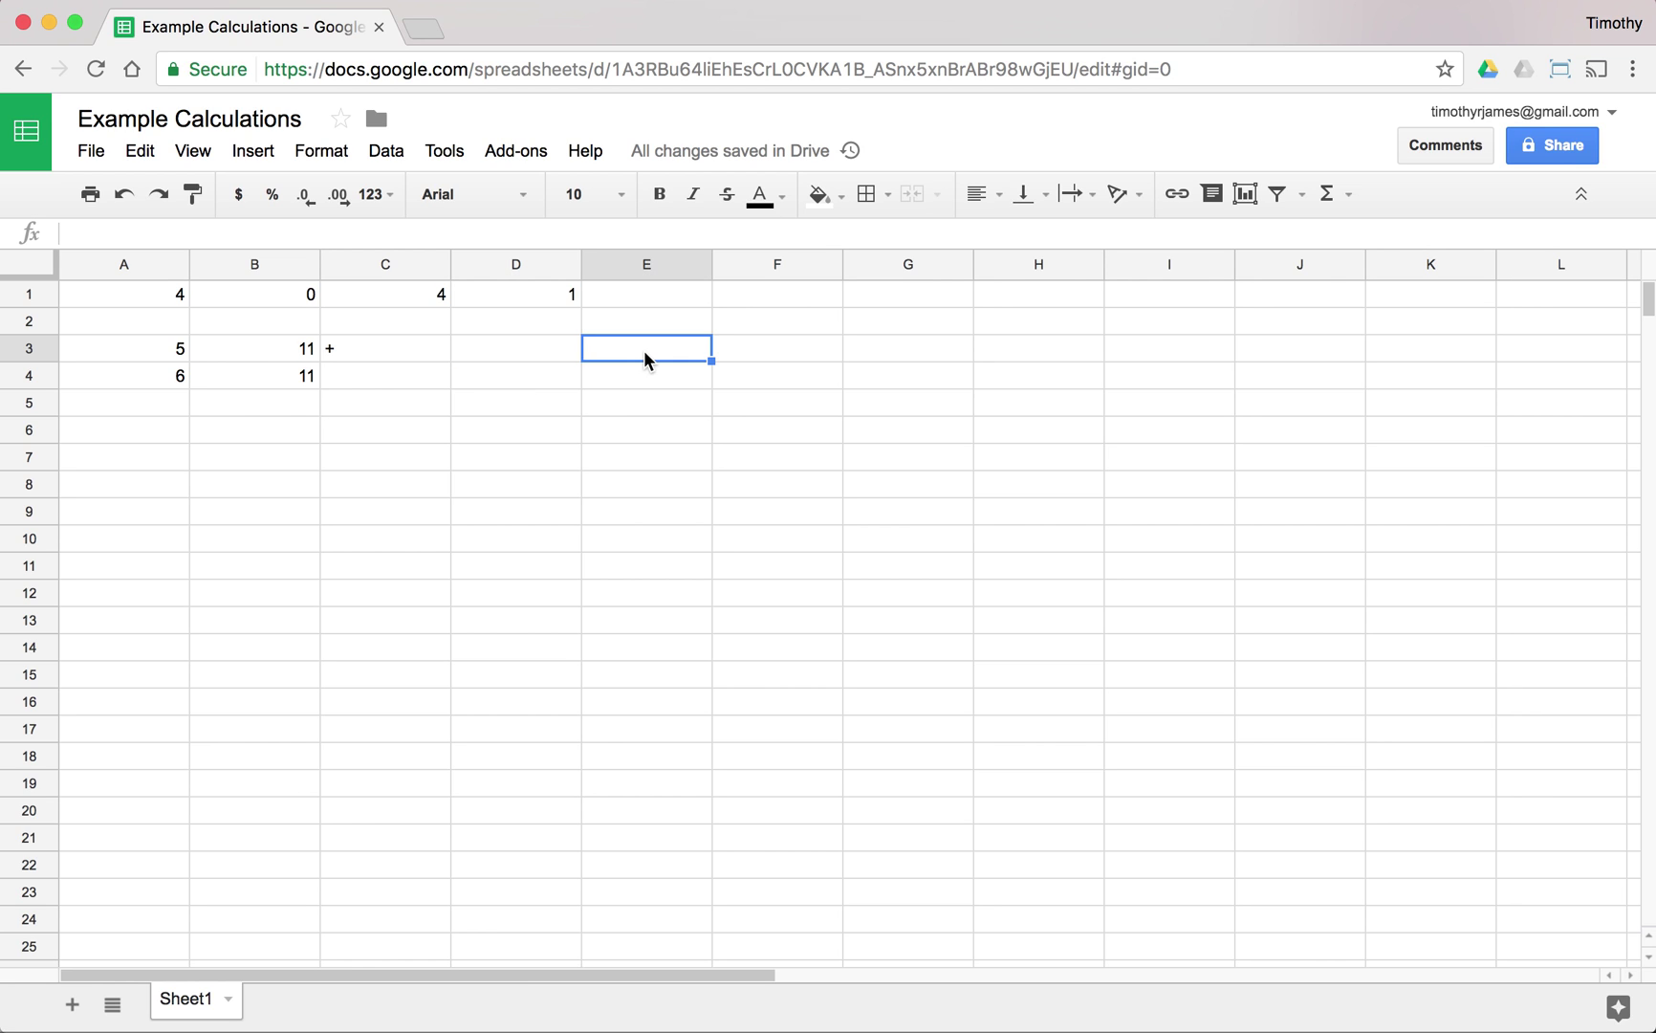
{"action": "type", "text": "35%"}
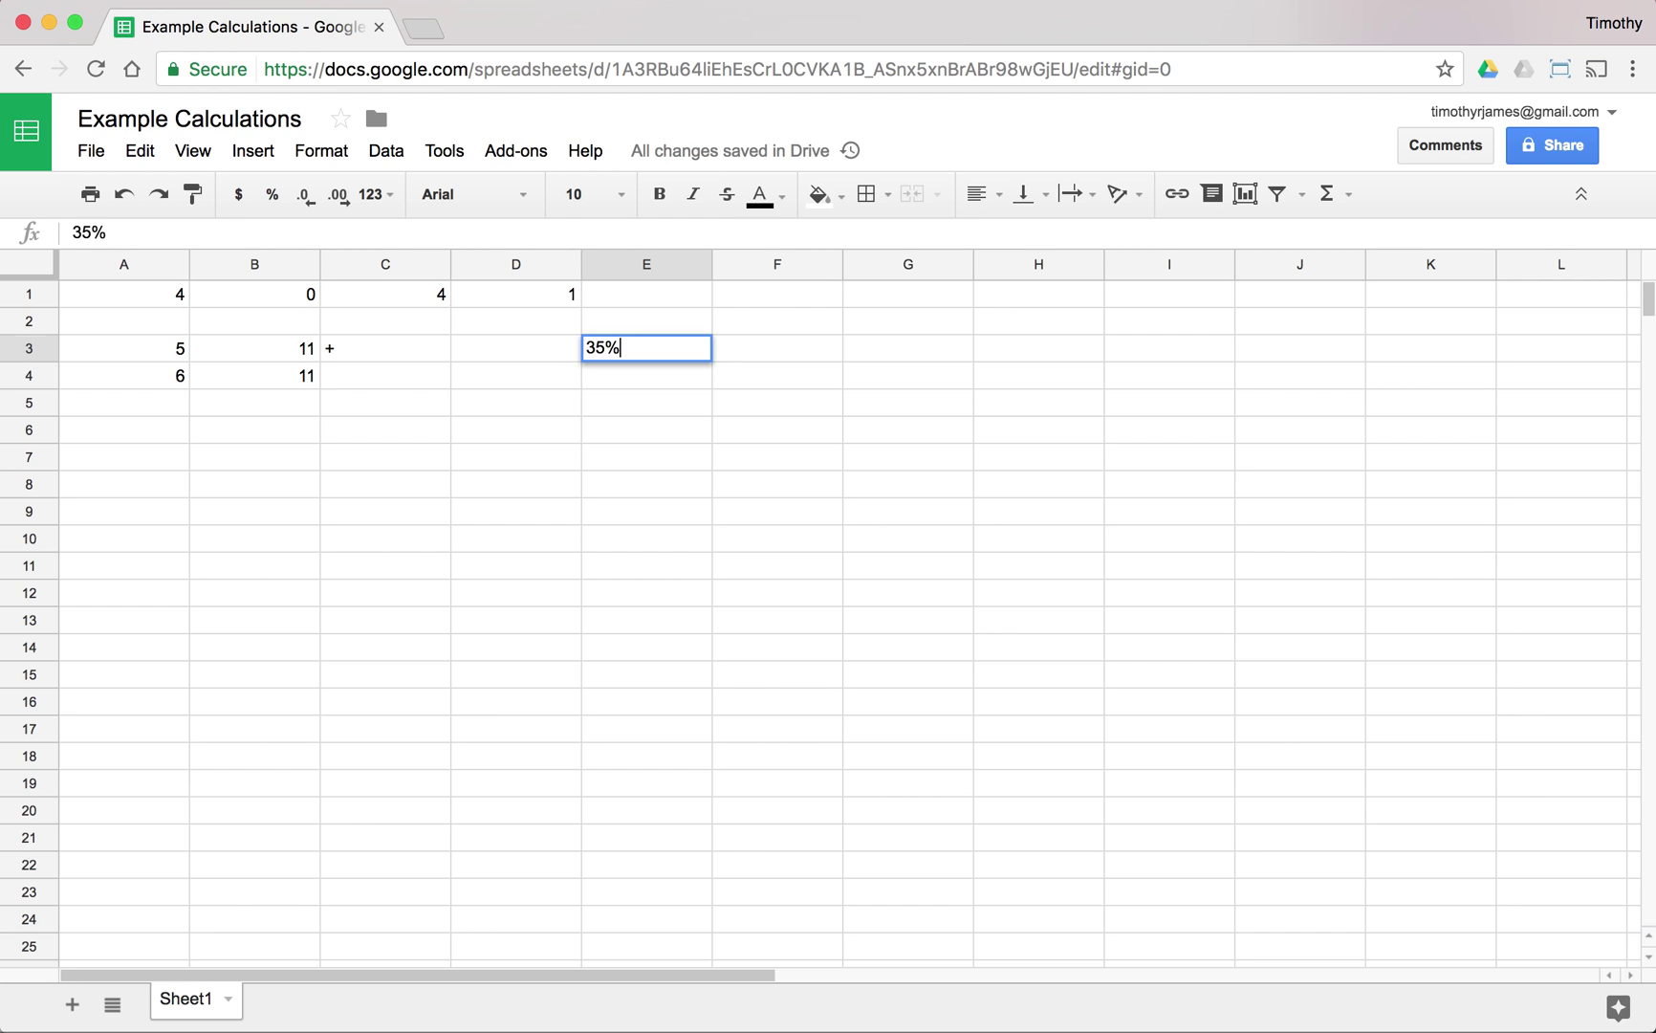
{"action": "key", "text": "Return"}
{"action": "type", "text": "36%"}
{"action": "key", "text": "Return"}
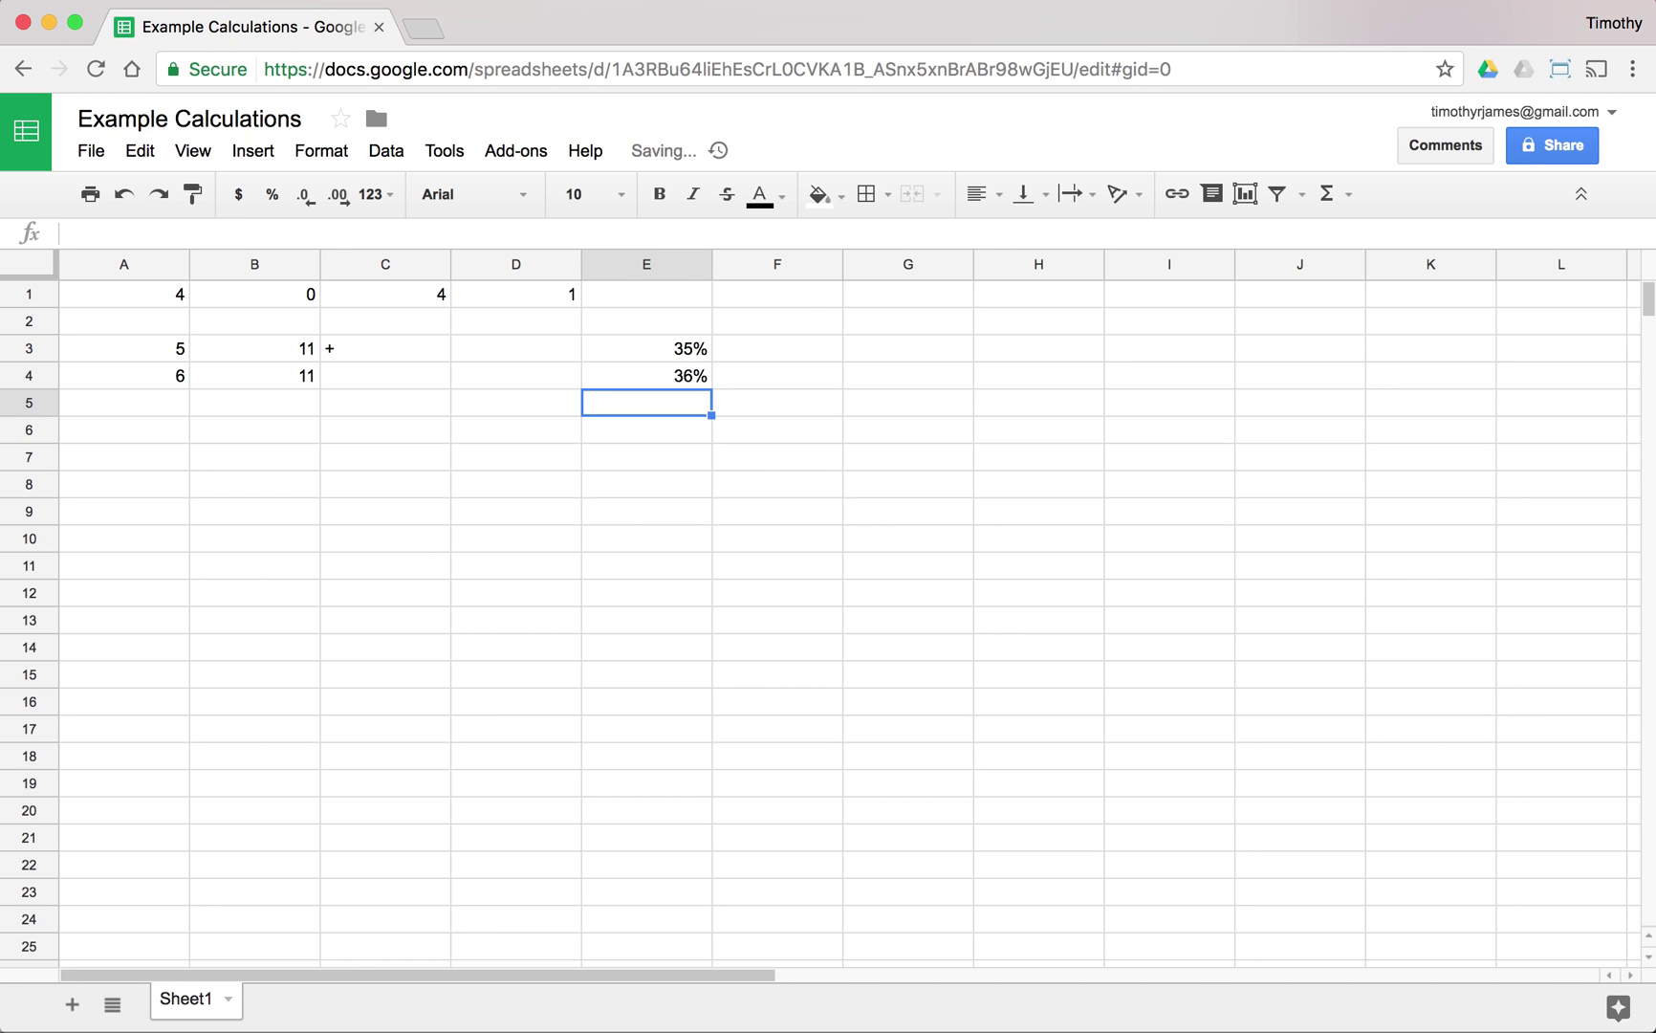
{"action": "type", "text": "38%"}
{"action": "key", "text": "Return"}
{"action": "type", "text": "39"}
{"action": "key", "text": "Return"}
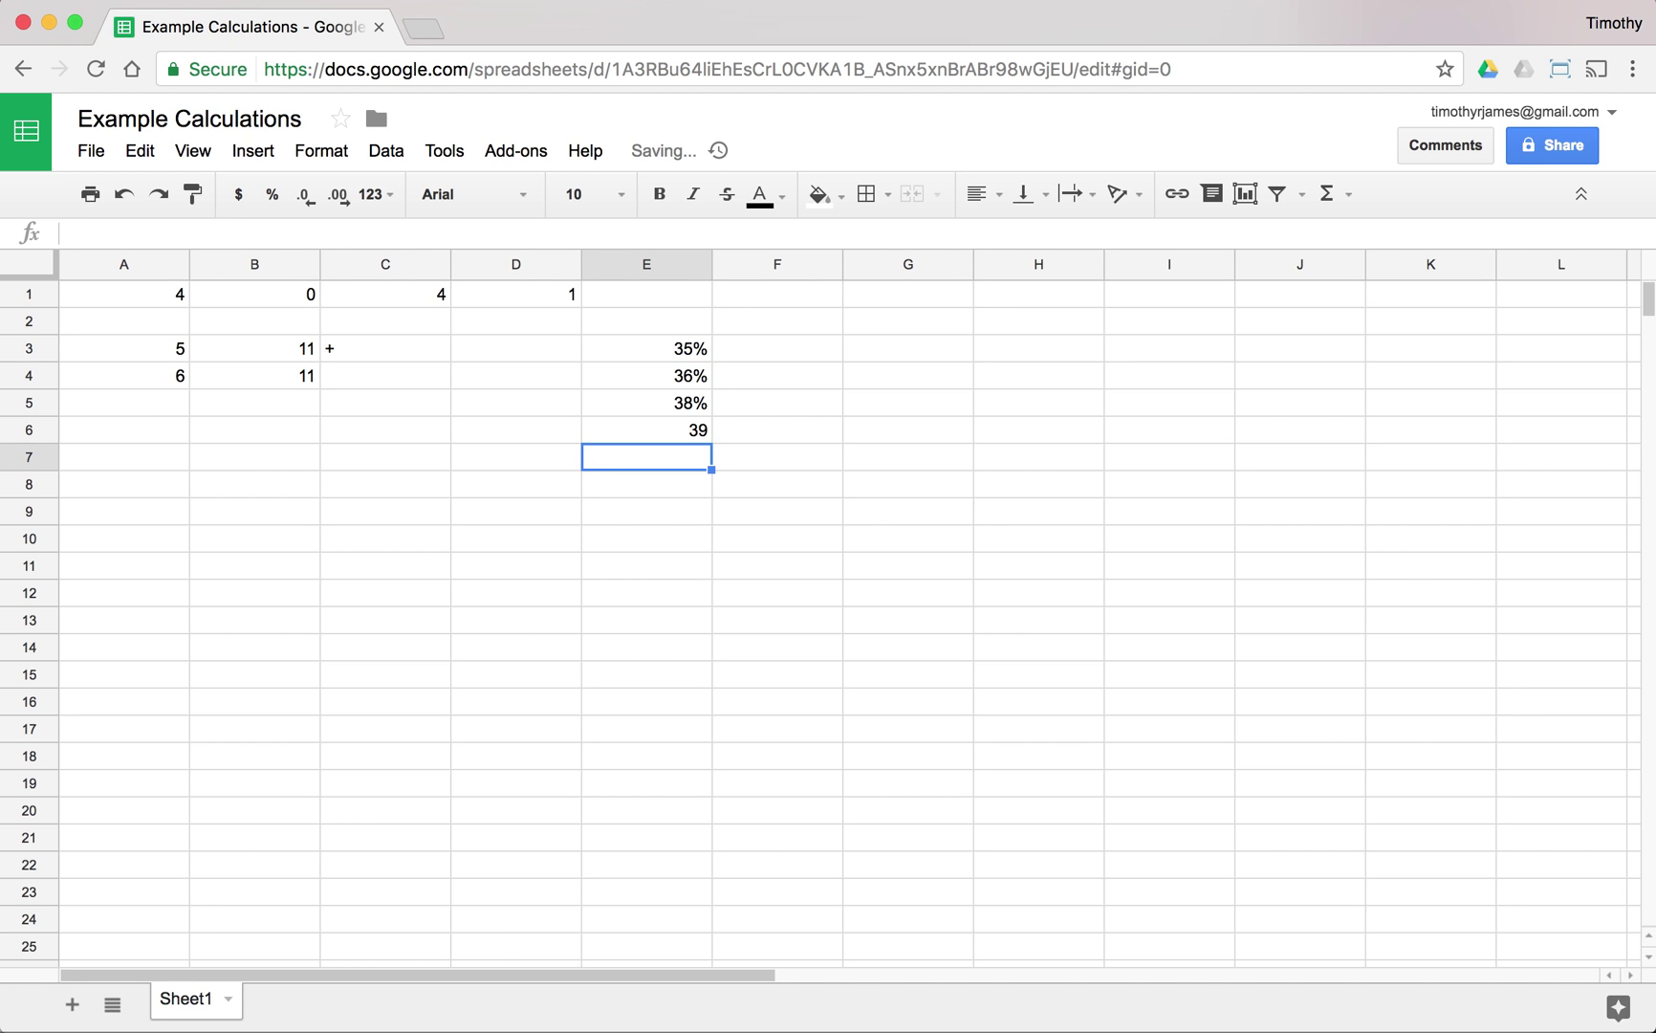
{"action": "left_click", "coordinate": [647, 430]}
{"action": "type", "text": "39%"}
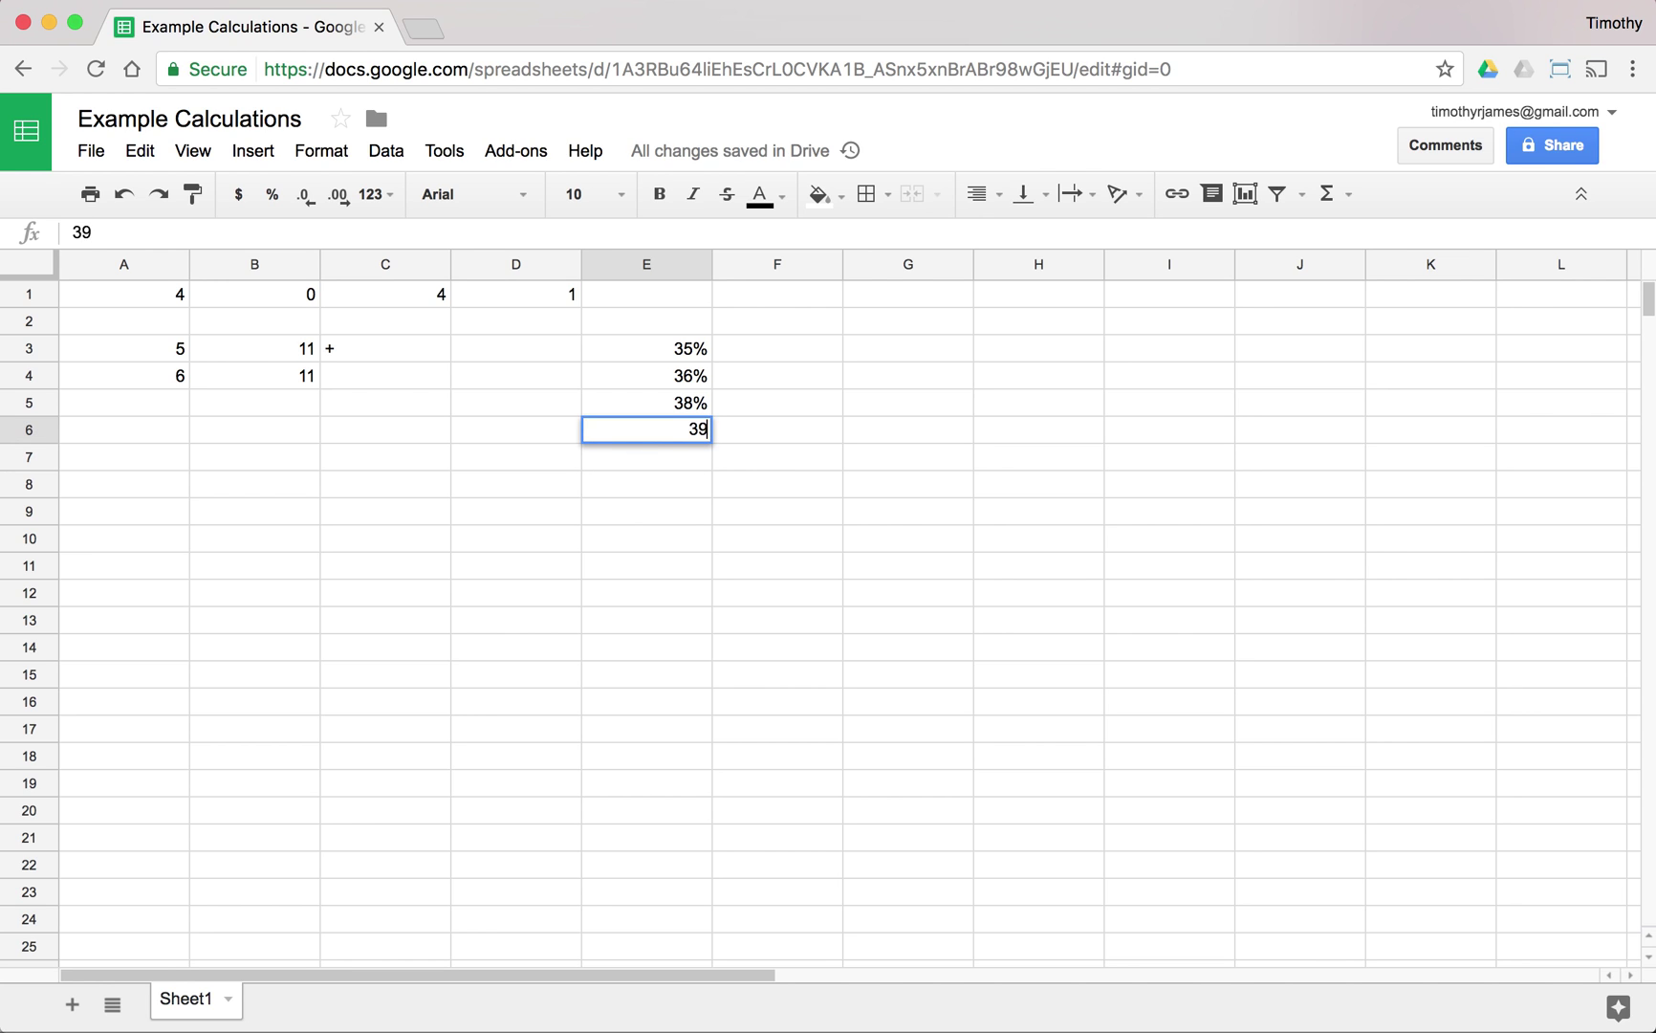
{"action": "key", "text": "Return"}
Enter 32%, 38% and 41% into E7:E9
{"action": "key", "text": "Return"}
{"action": "type", "text": "32%"}
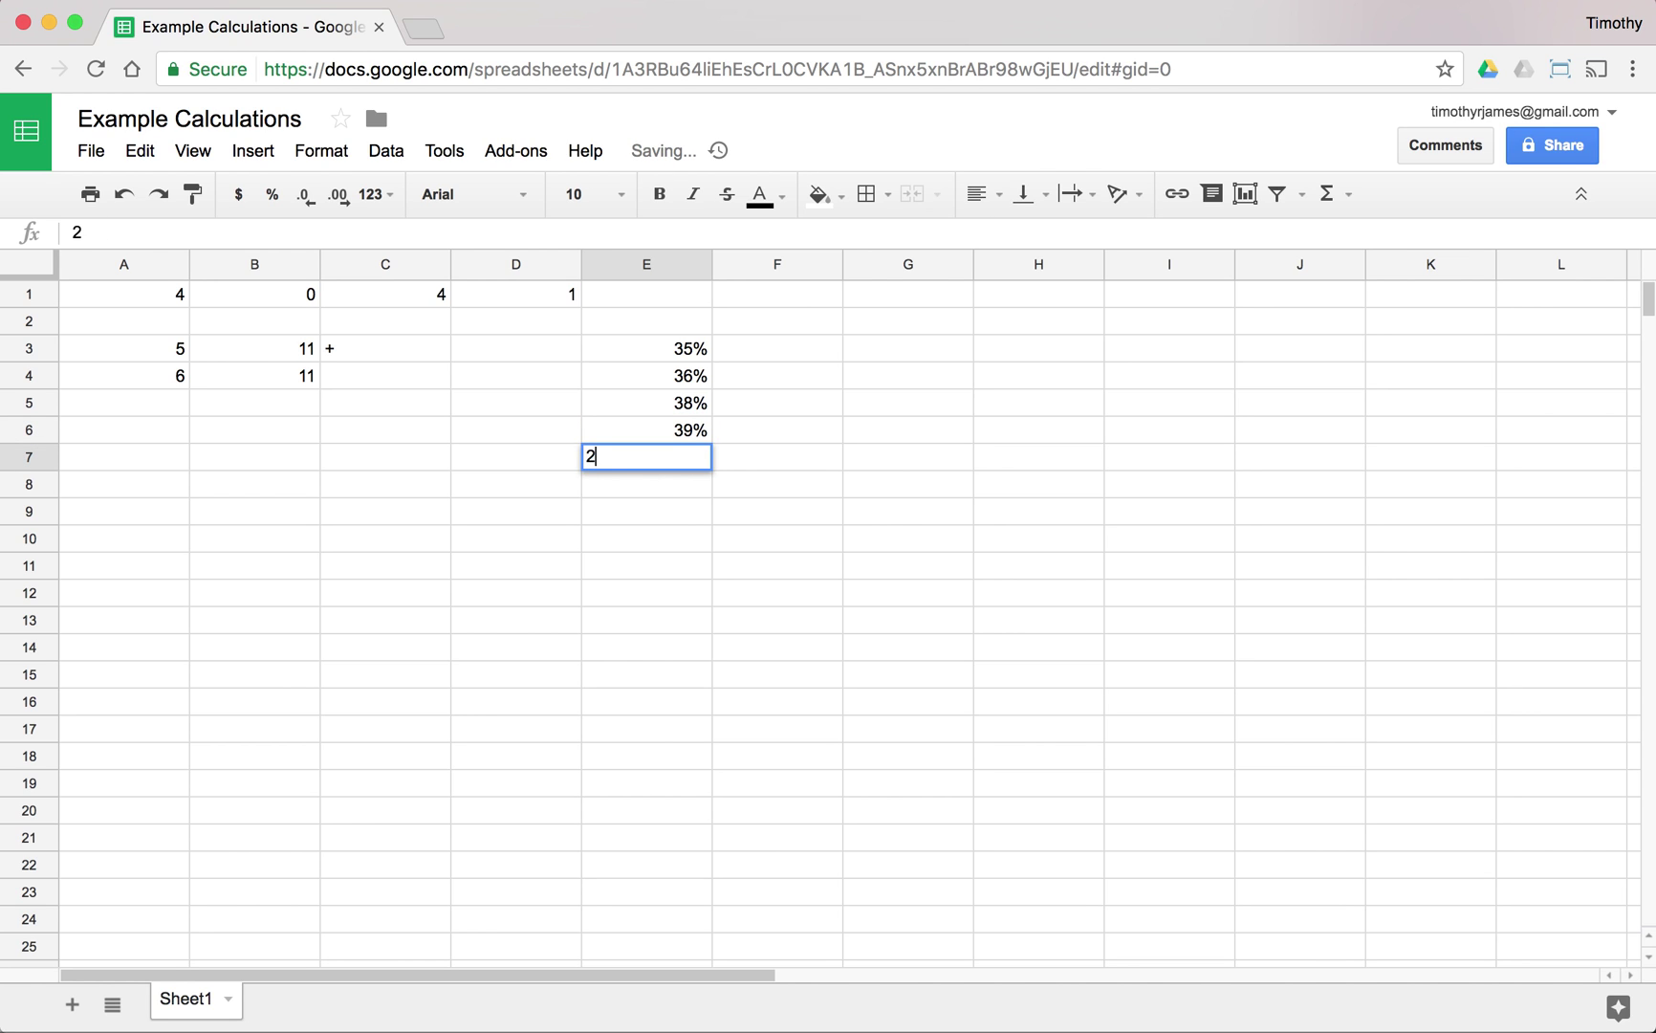
{"action": "key", "text": "Return"}
{"action": "type", "text": "38%"}
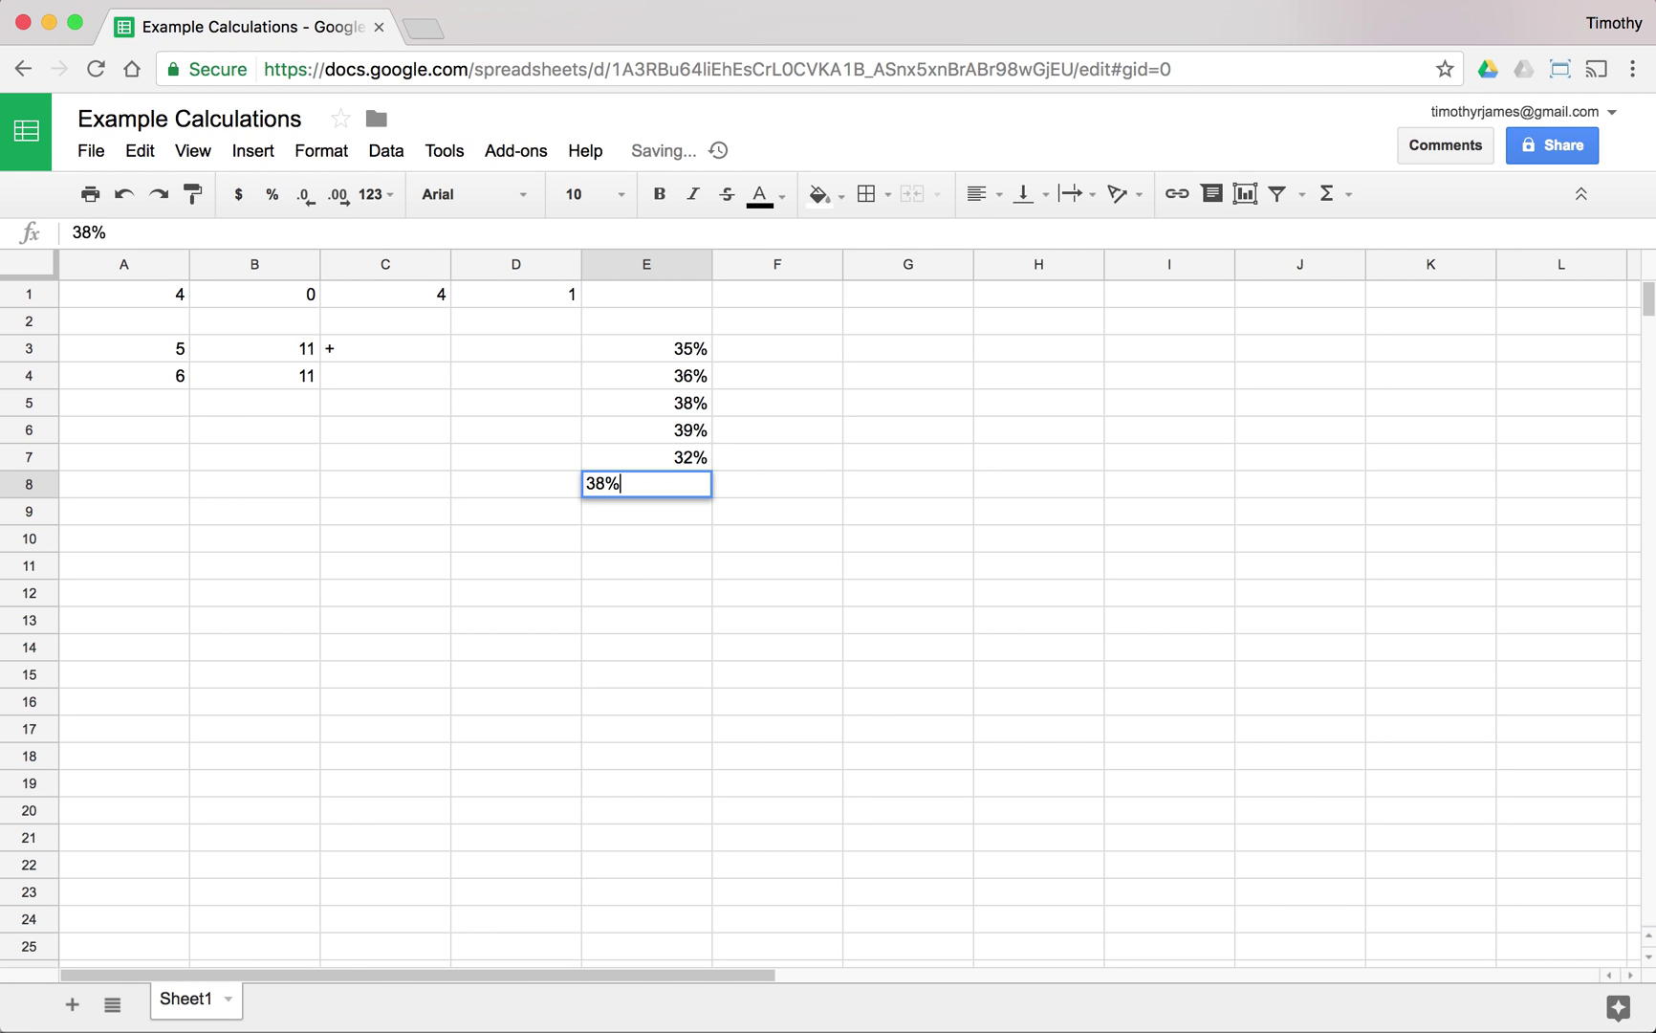
{"action": "key", "text": "Return"}
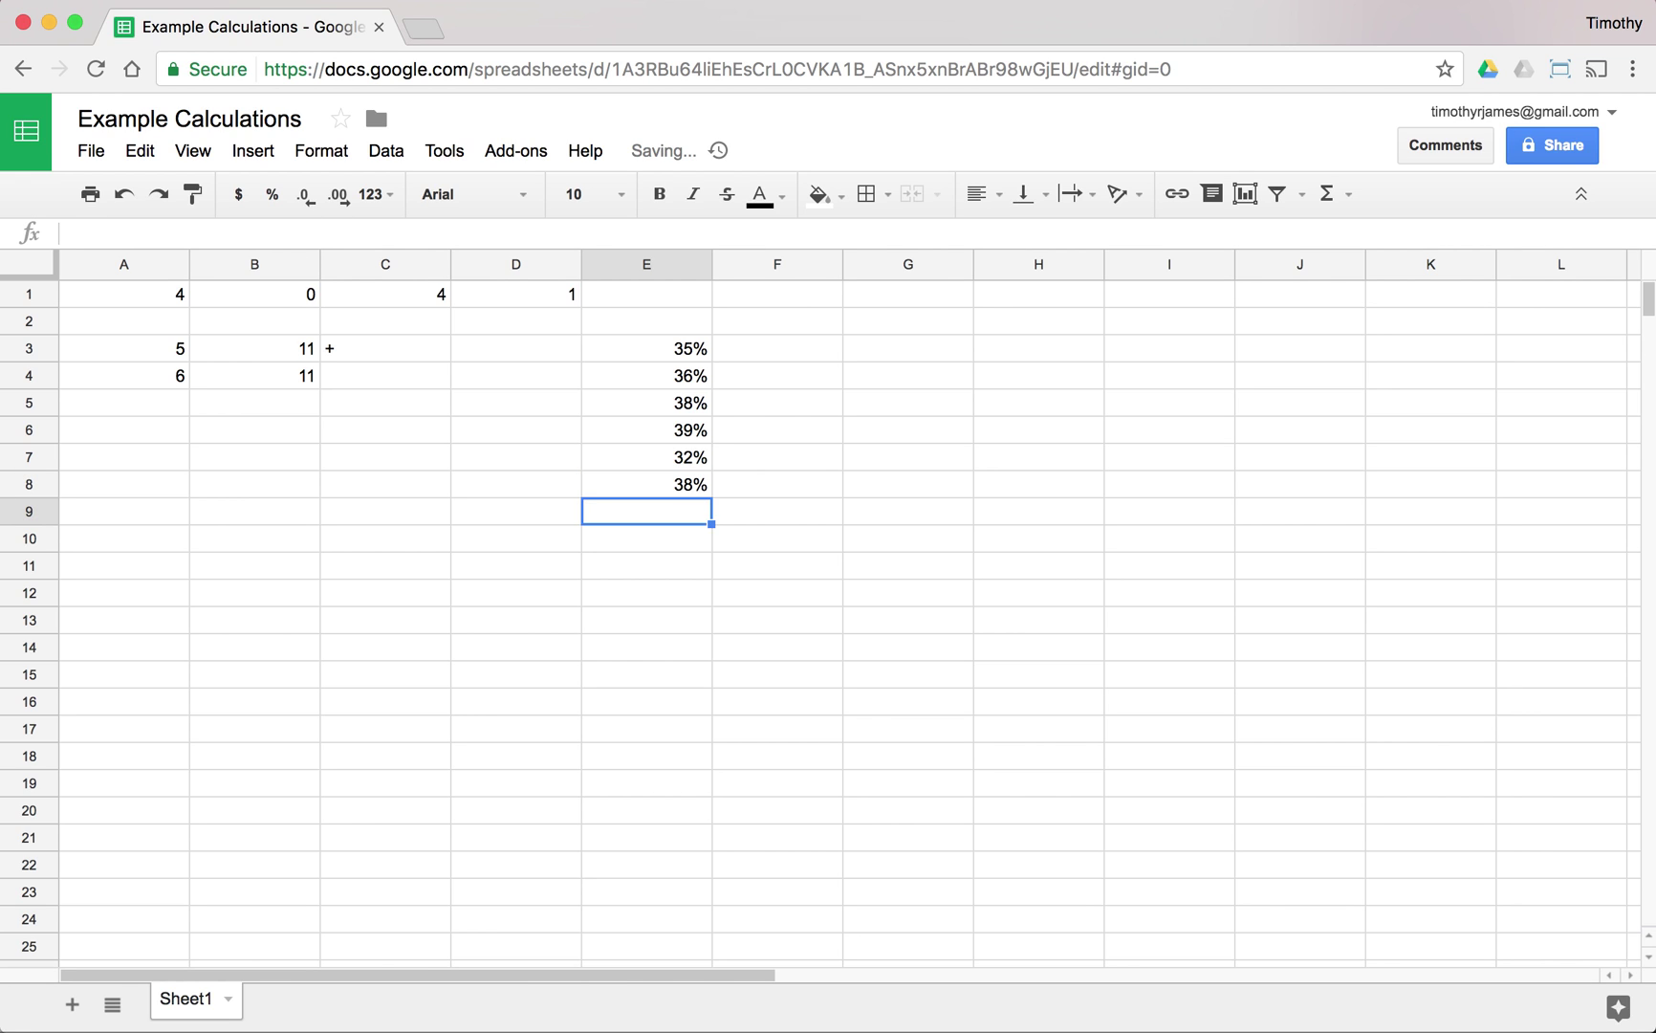
{"action": "type", "text": "41%"}
{"action": "key", "text": "Return"}
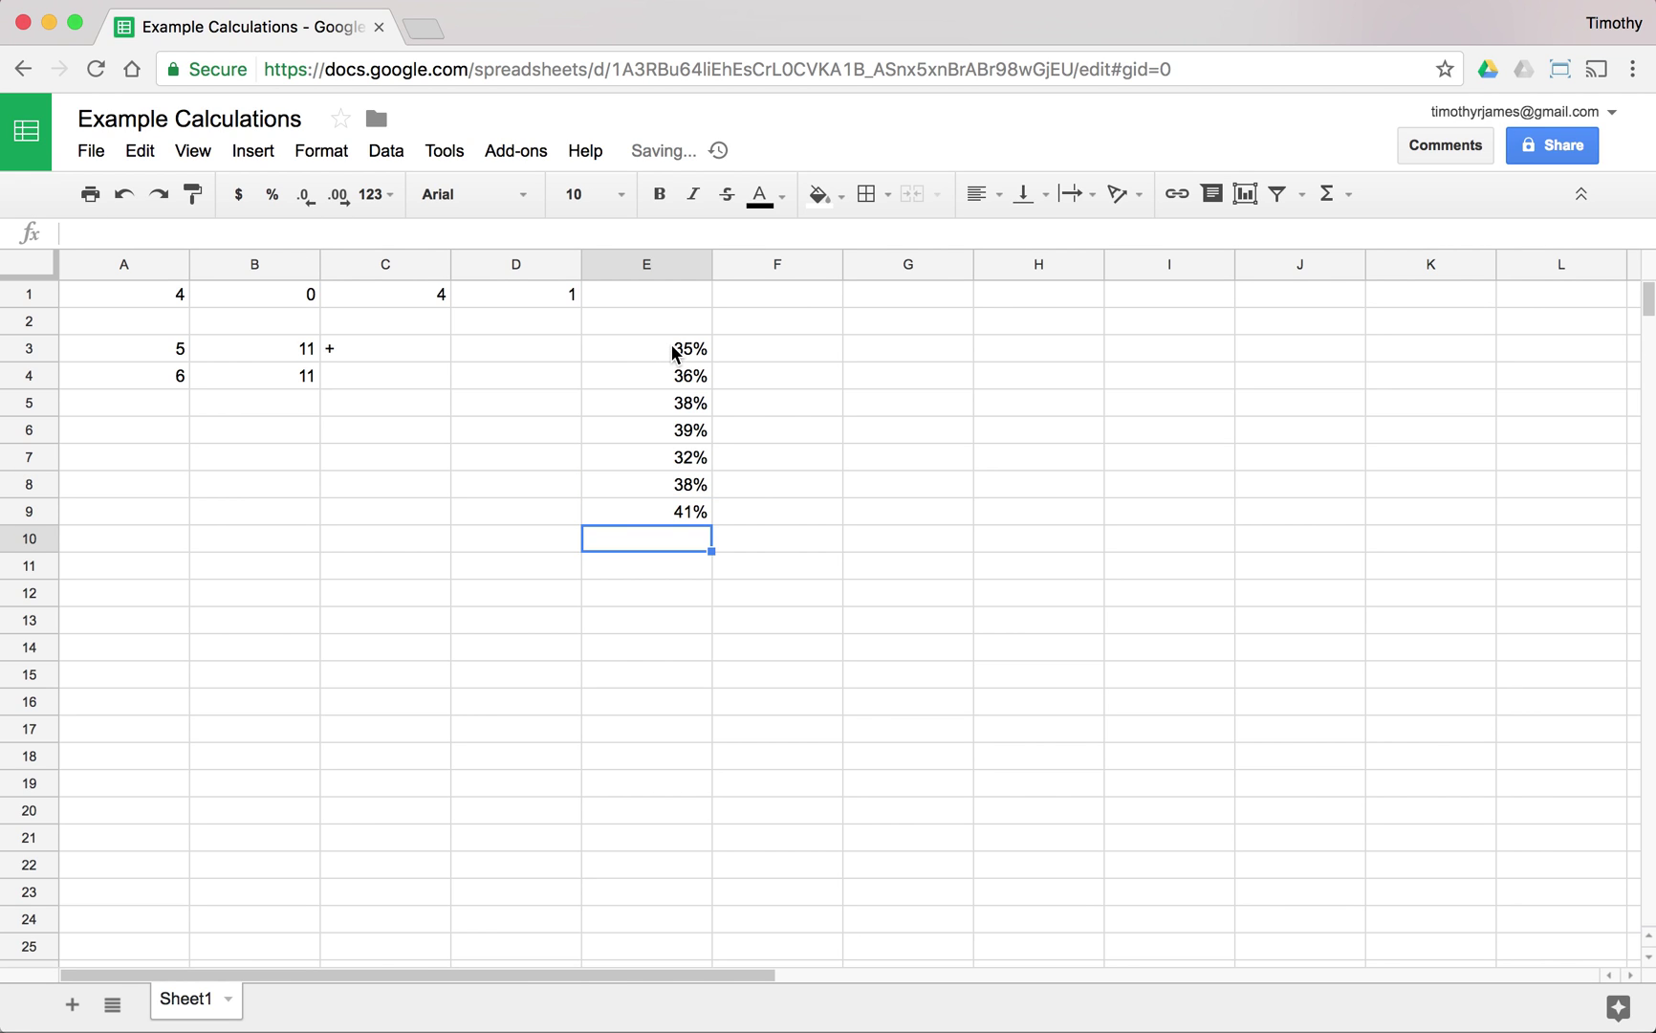
Add the heading Percentages in E2 above the values
{"action": "left_click", "coordinate": [670, 317]}
{"action": "type", "text": "Percentages"}
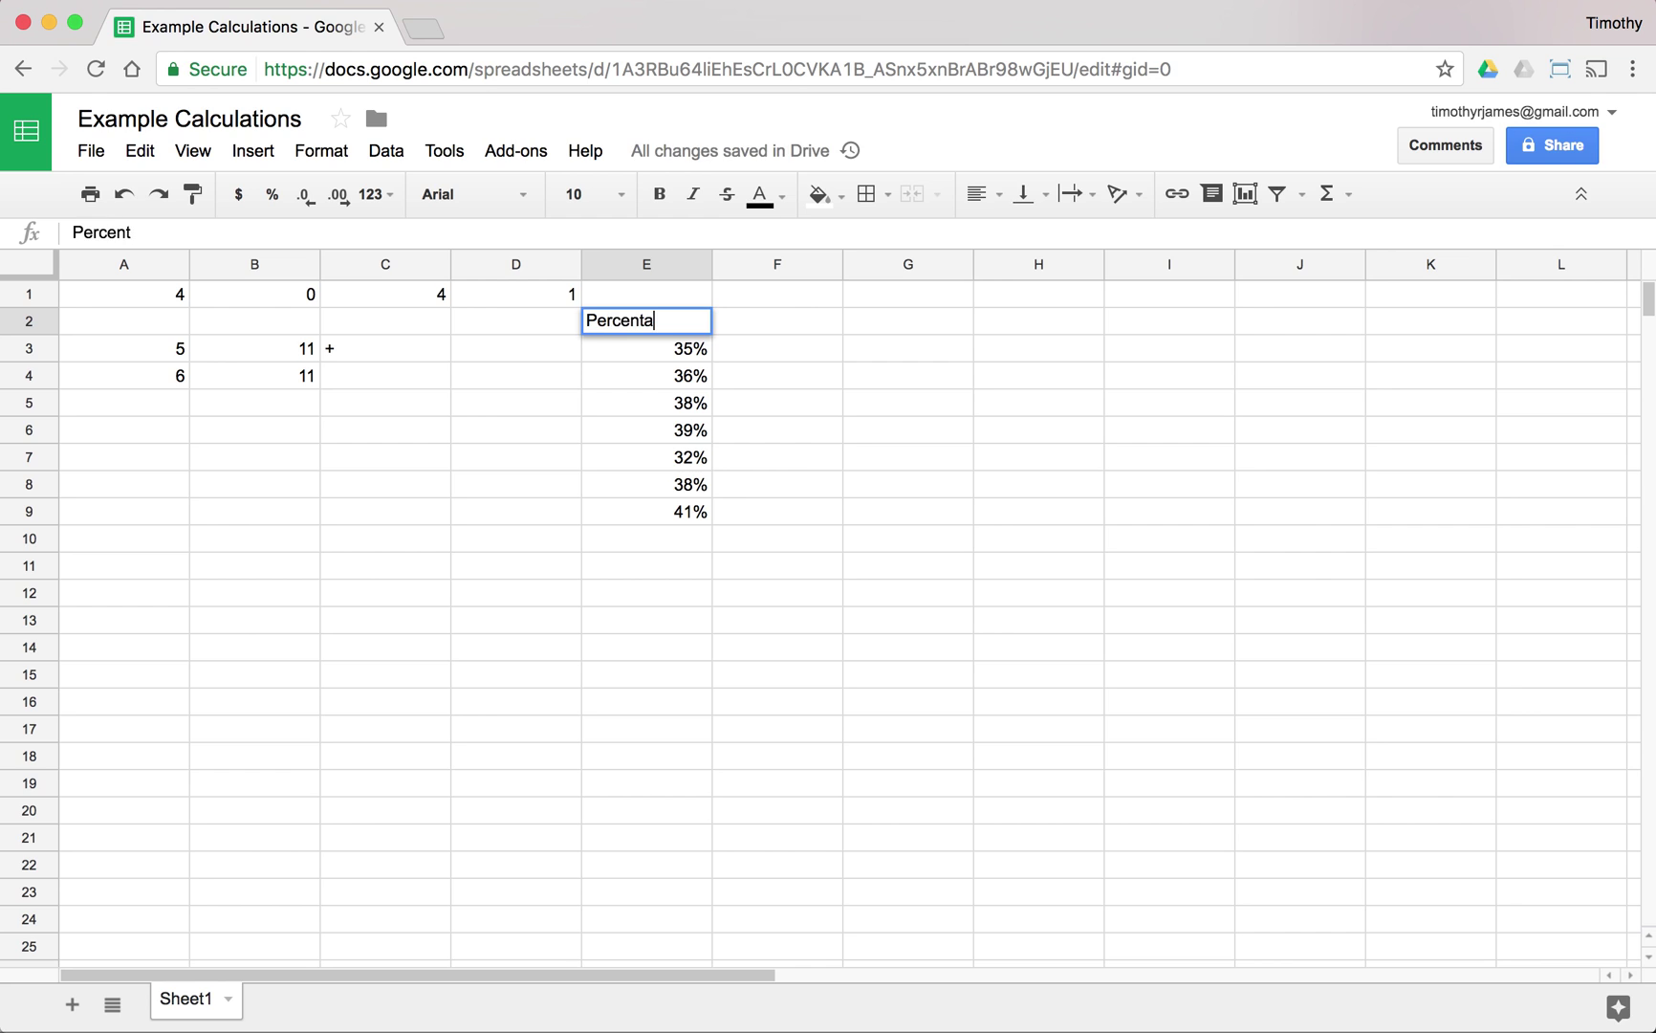
{"action": "key", "text": "Return"}
{"action": "key", "text": "shift+Down"}
{"action": "key", "text": "shift+Down"}
{"action": "key", "text": "shift+Down"}
{"action": "key", "text": "shift+Down"}
{"action": "key", "text": "shift+Down"}
{"action": "key", "text": "shift+Down"}
{"action": "key", "text": "shift+Down"}
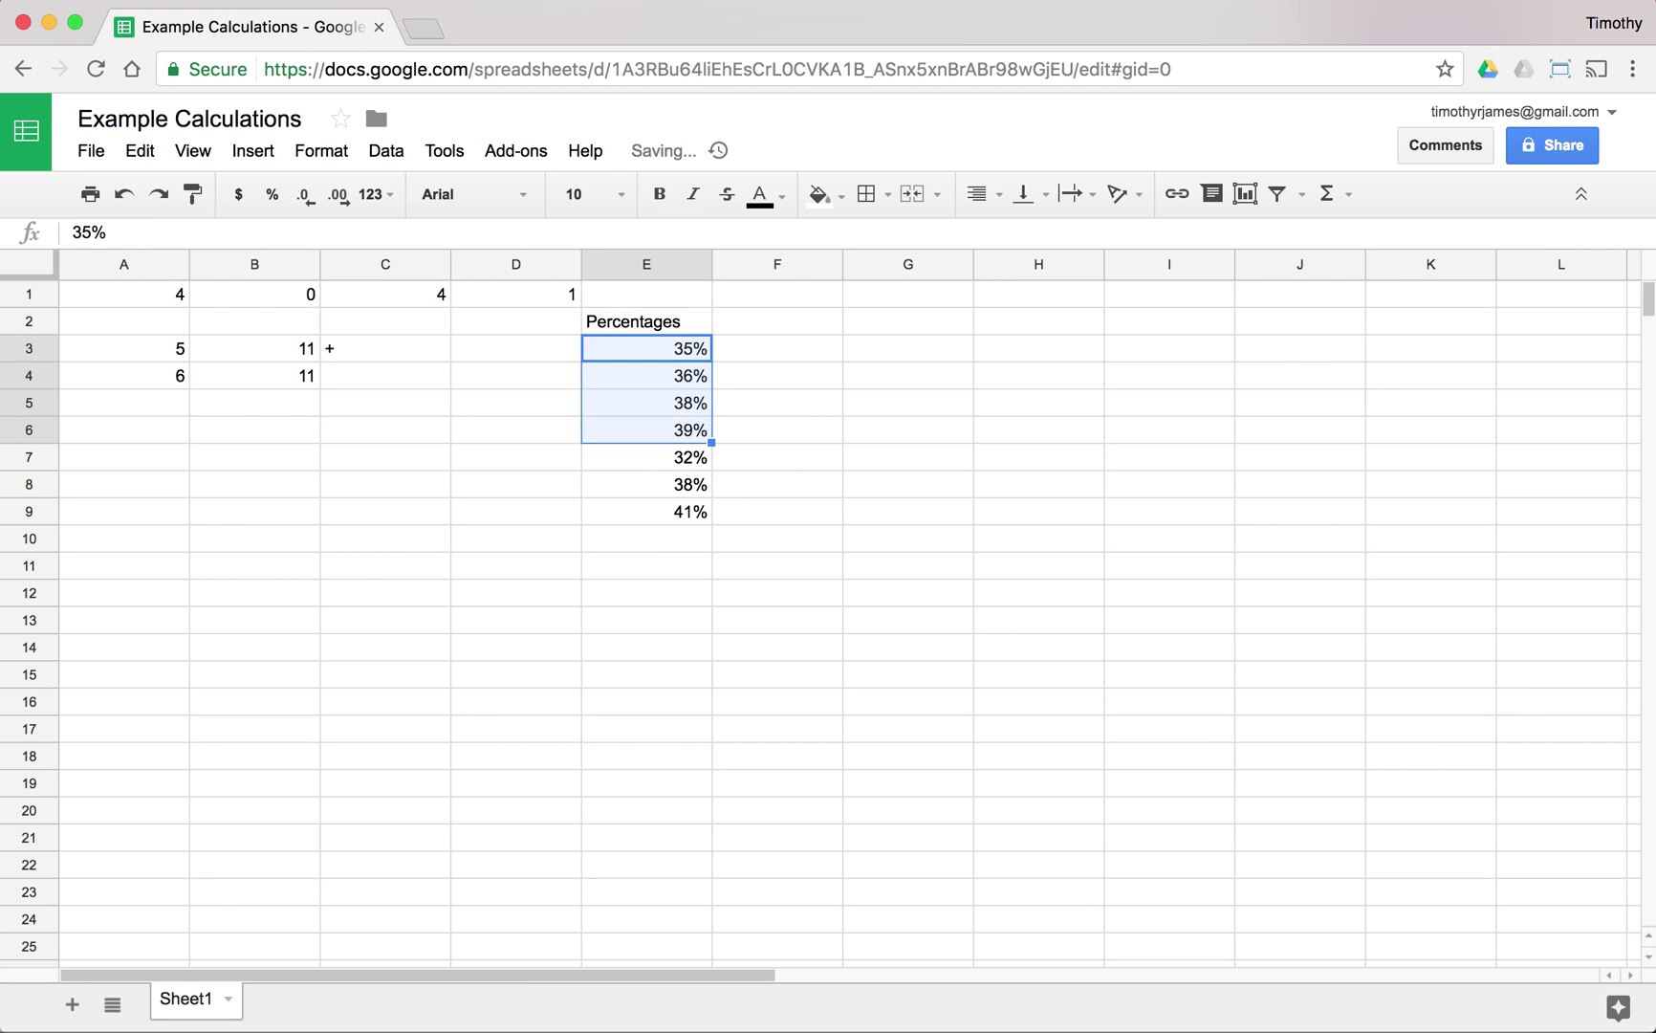
{"action": "key", "text": "shift+Up"}
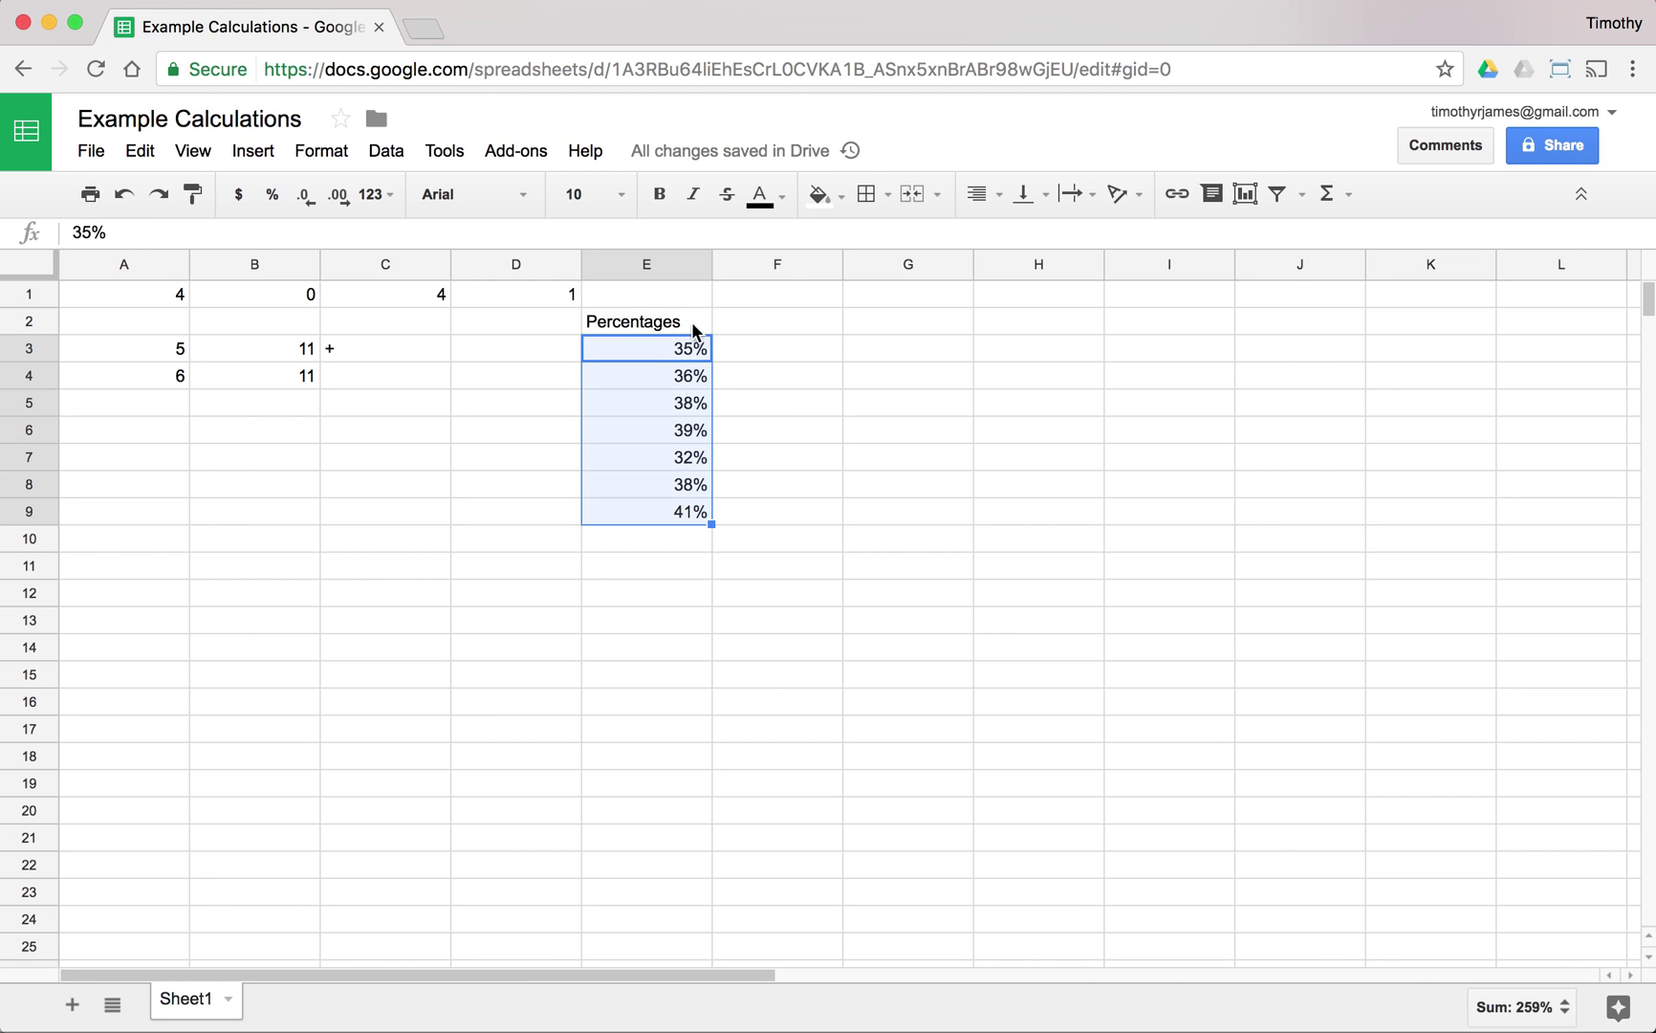
{"action": "key", "text": "Up"}
{"action": "key", "text": "Up"}
{"action": "key", "text": "Down"}
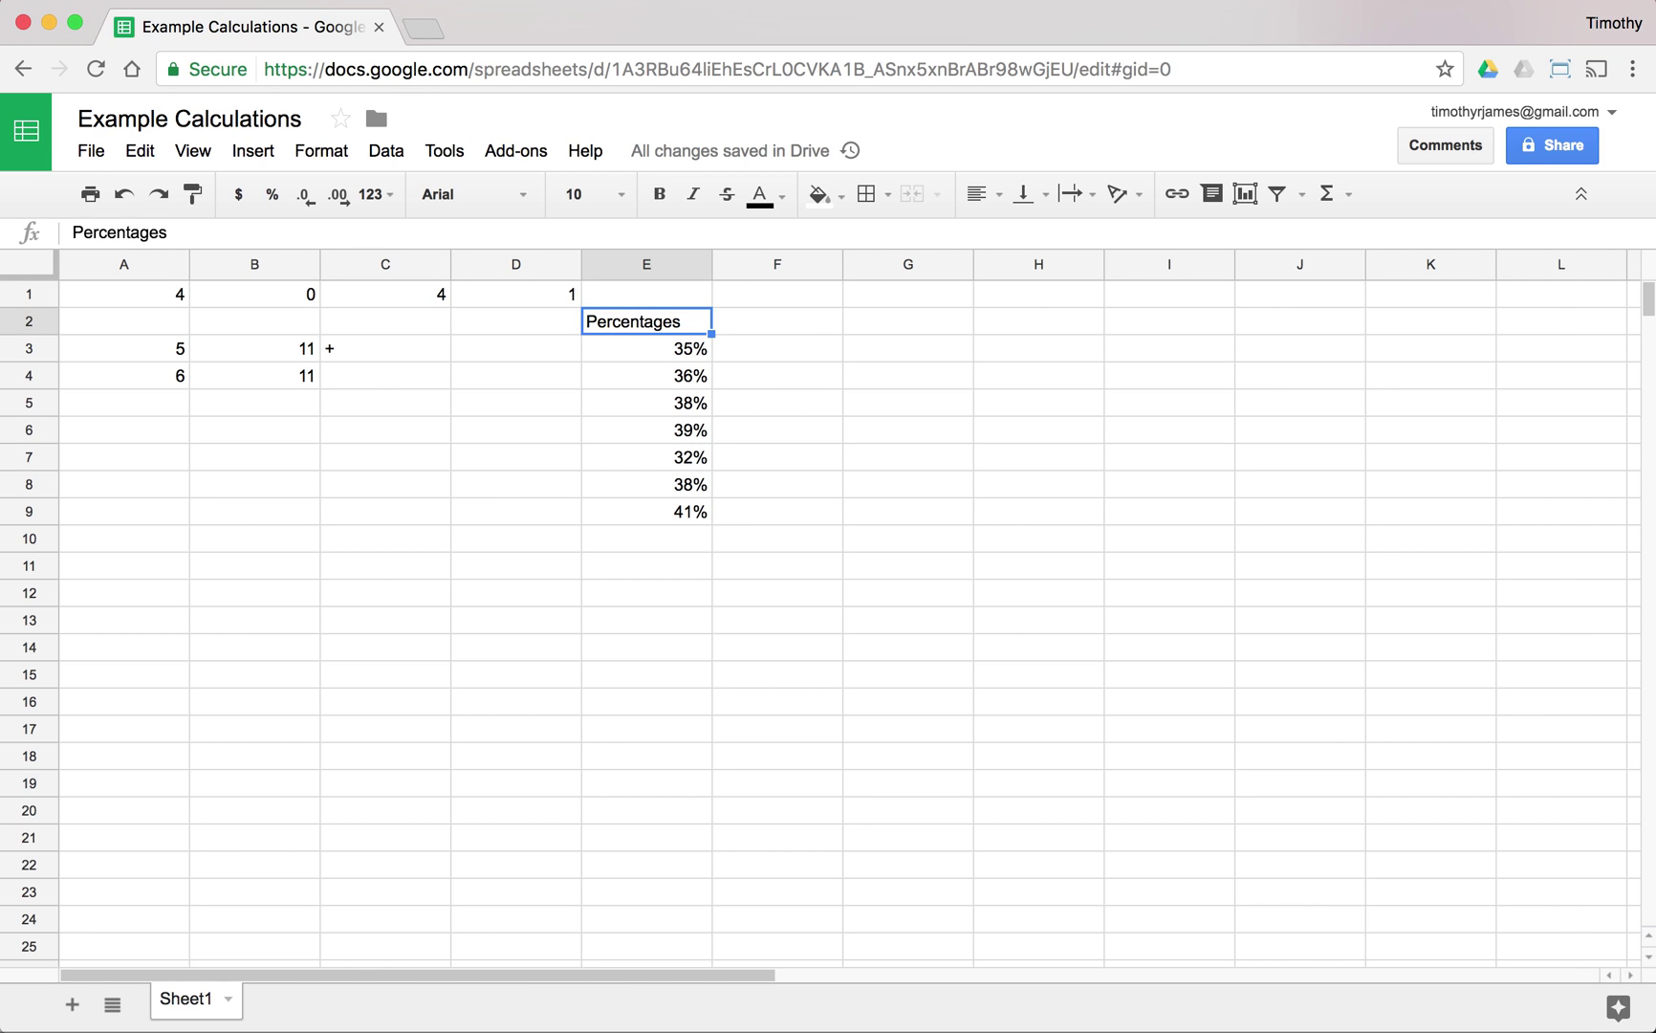
{"action": "key", "text": "Down"}
{"action": "key", "text": "shift+Down"}
{"action": "key", "text": "shift+Down"}
{"action": "key", "text": "shift+Down"}
{"action": "key", "text": "shift+Down"}
{"action": "key", "text": "shift+Down"}
{"action": "key", "text": "shift+Down"}
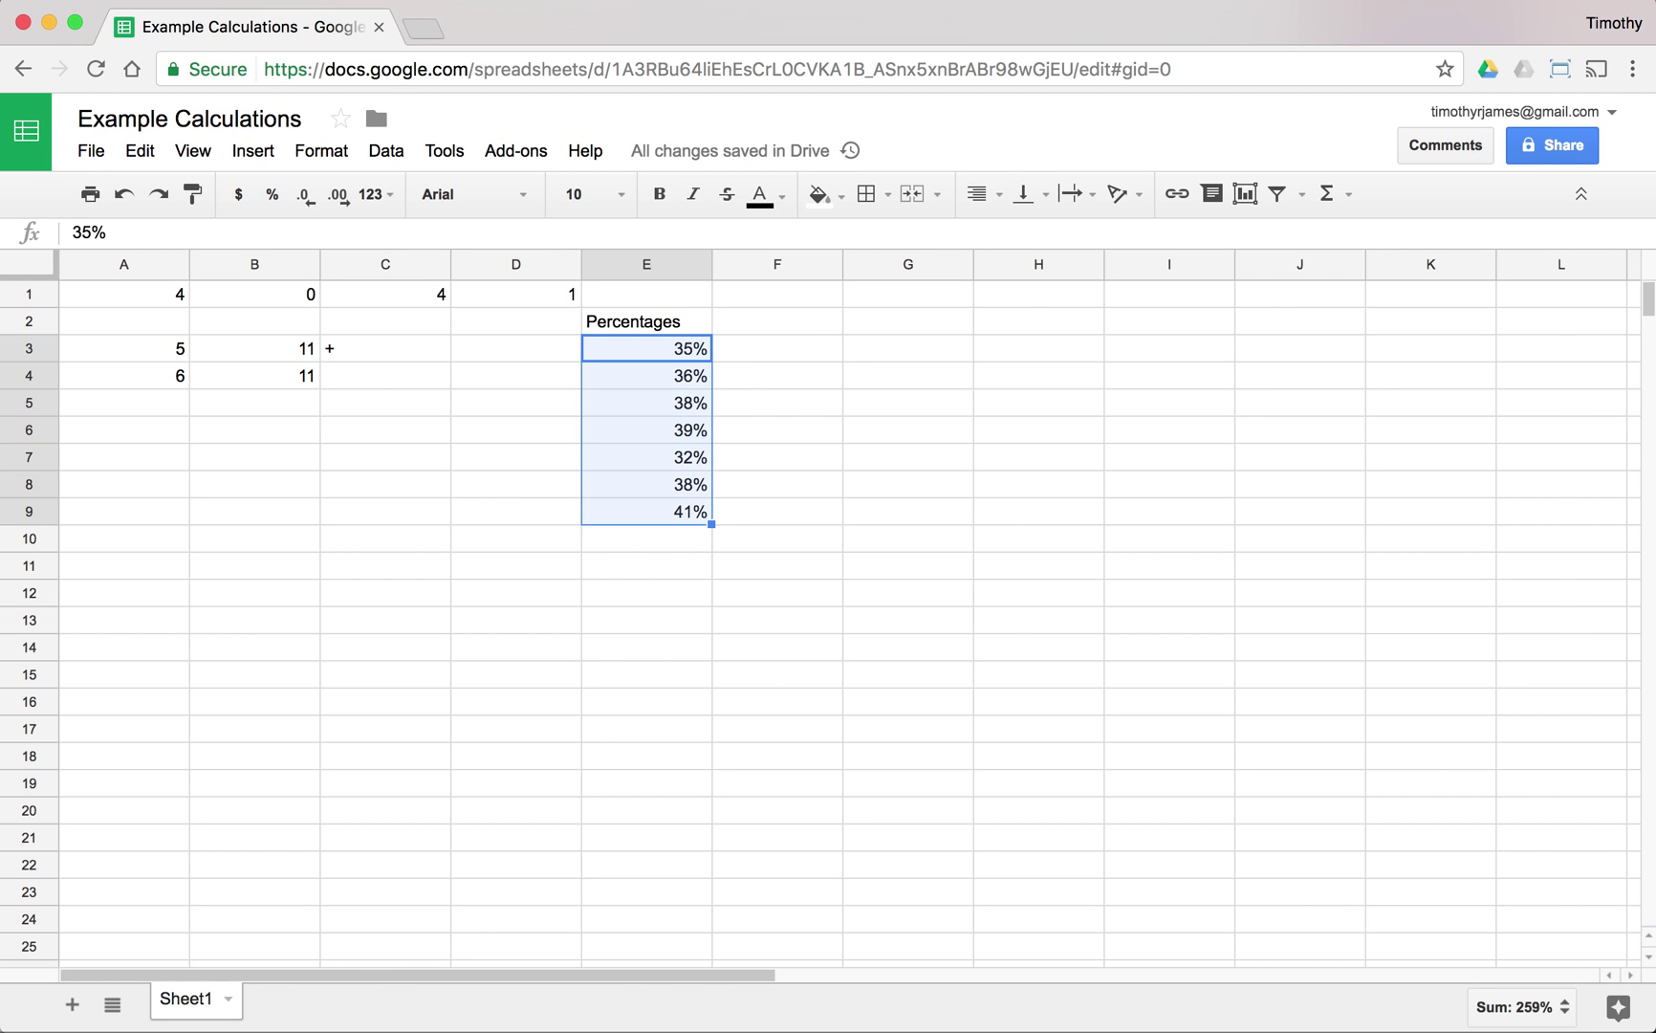
Name E3:E9 'Percentages' via Data > Named ranges and close the panel
{"action": "left_click", "coordinate": [794, 380]}
{"action": "left_click_drag", "start_coordinate": [690, 348], "coordinate": [686, 519]}
{"action": "left_click", "coordinate": [385, 151]}
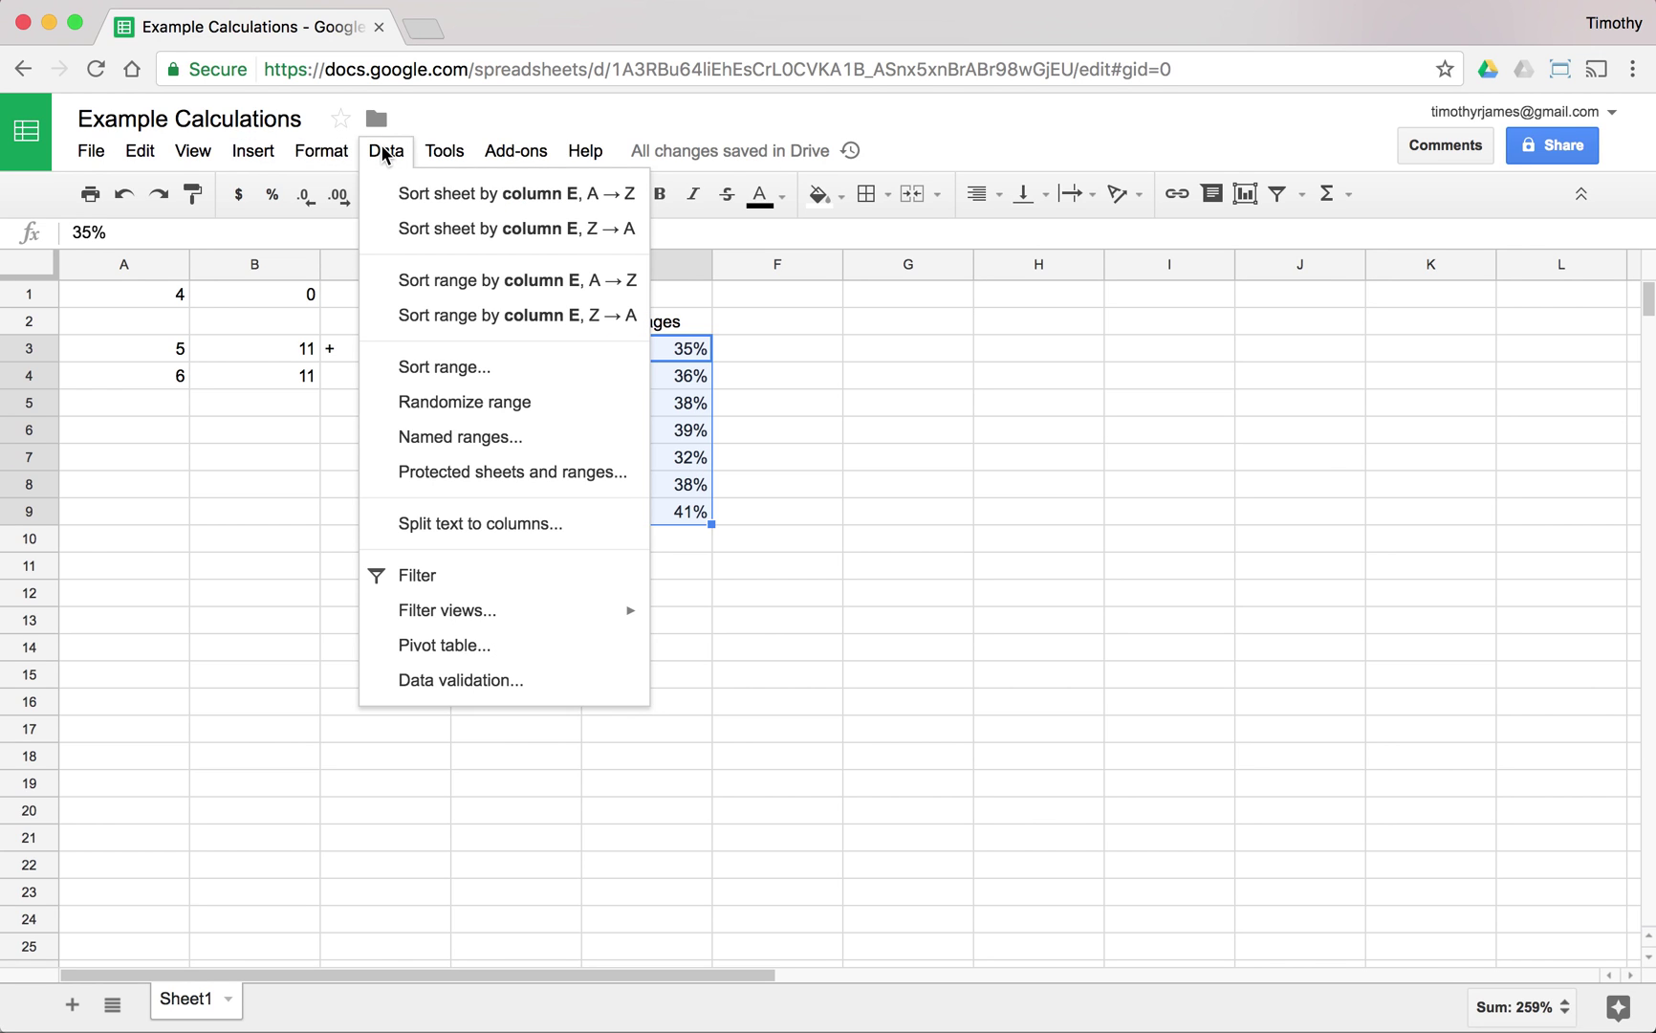
{"action": "left_click", "coordinate": [501, 435]}
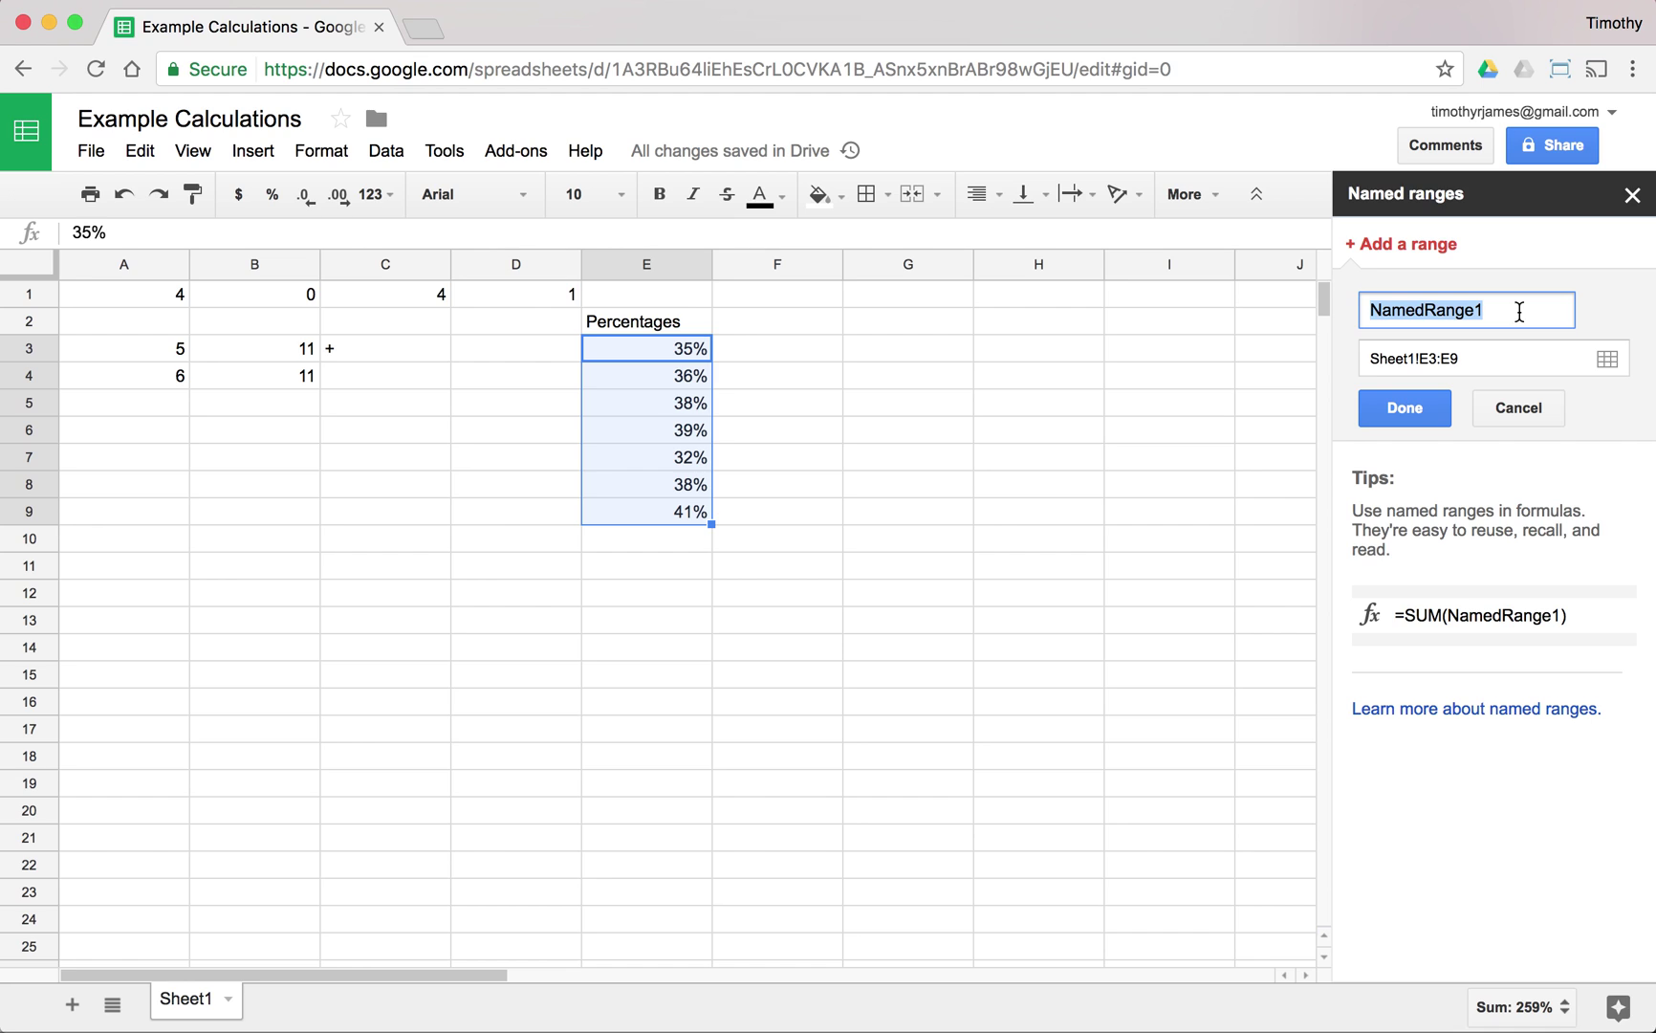
{"action": "type", "text": "Percentages"}
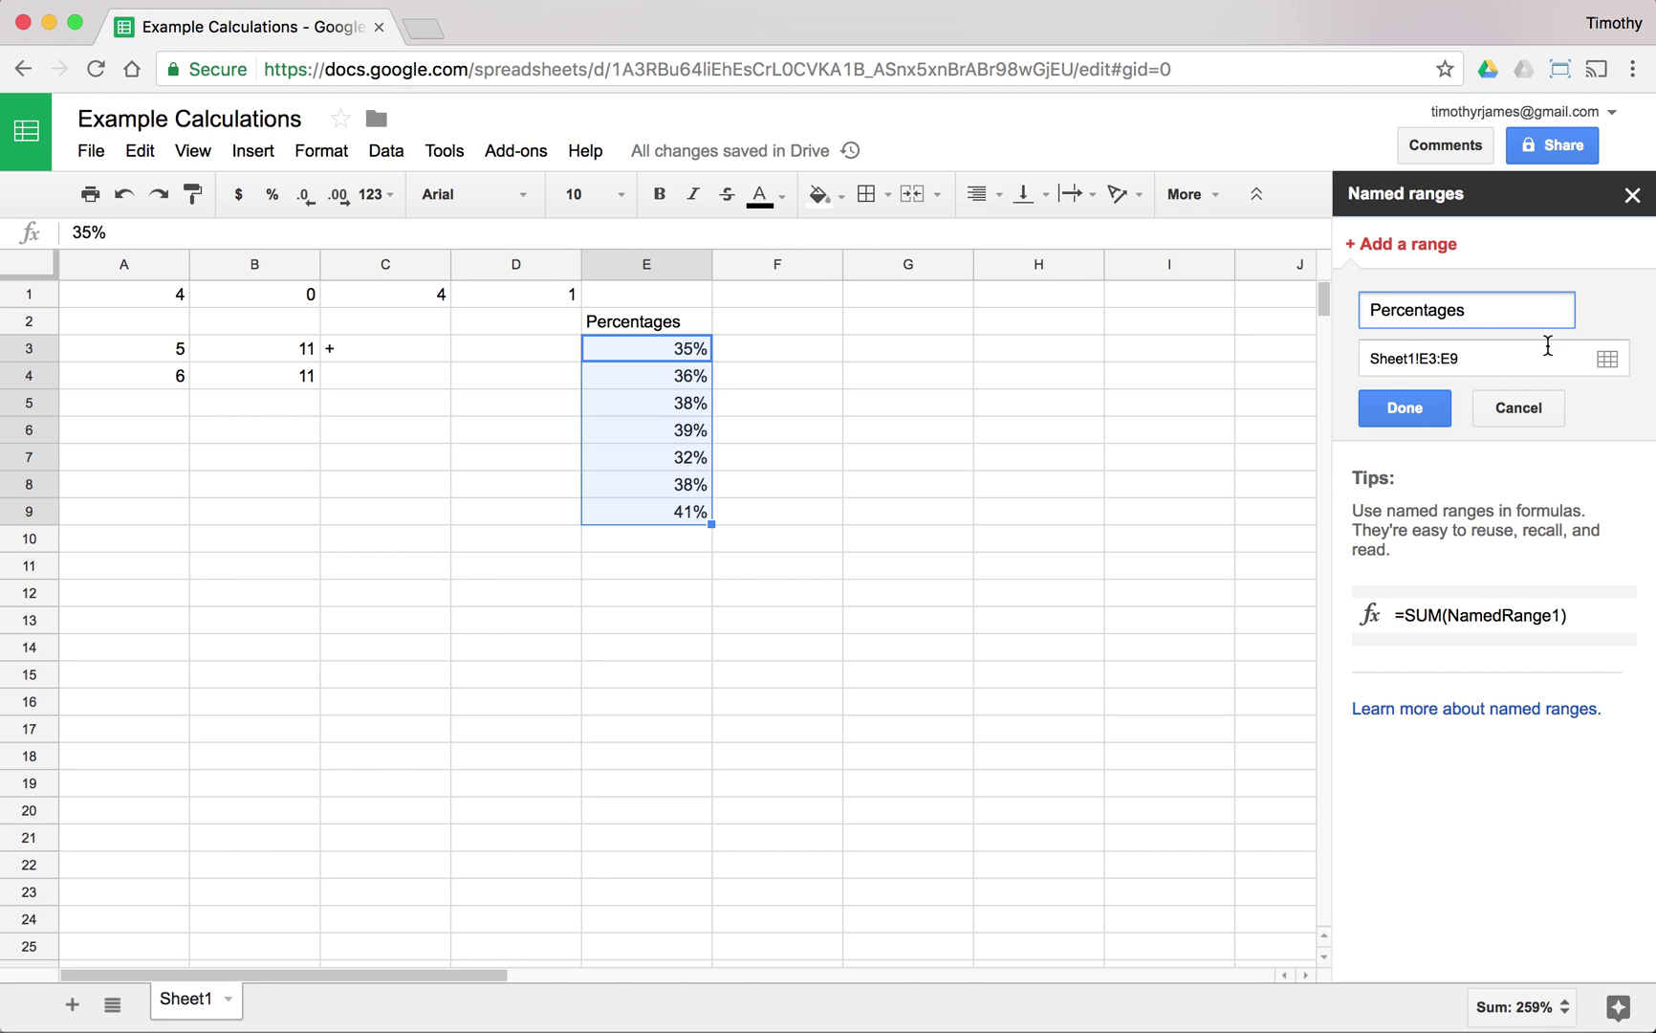
{"action": "left_click", "coordinate": [1441, 356]}
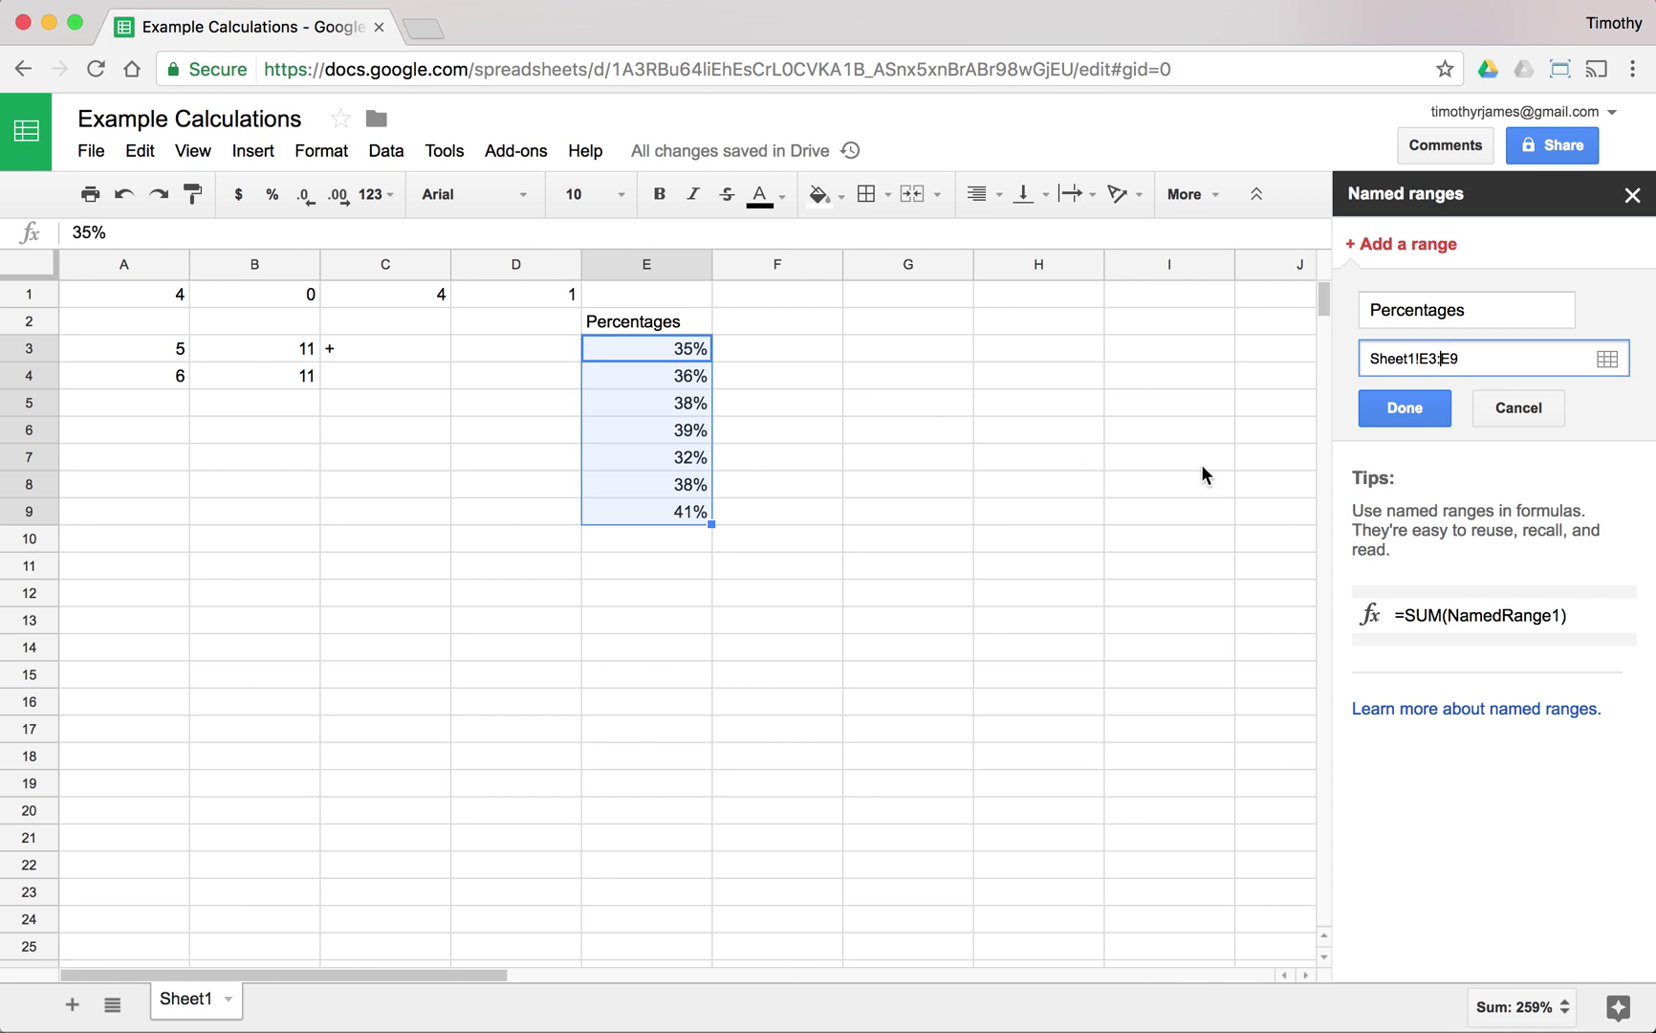
{"action": "left_click", "coordinate": [1405, 408]}
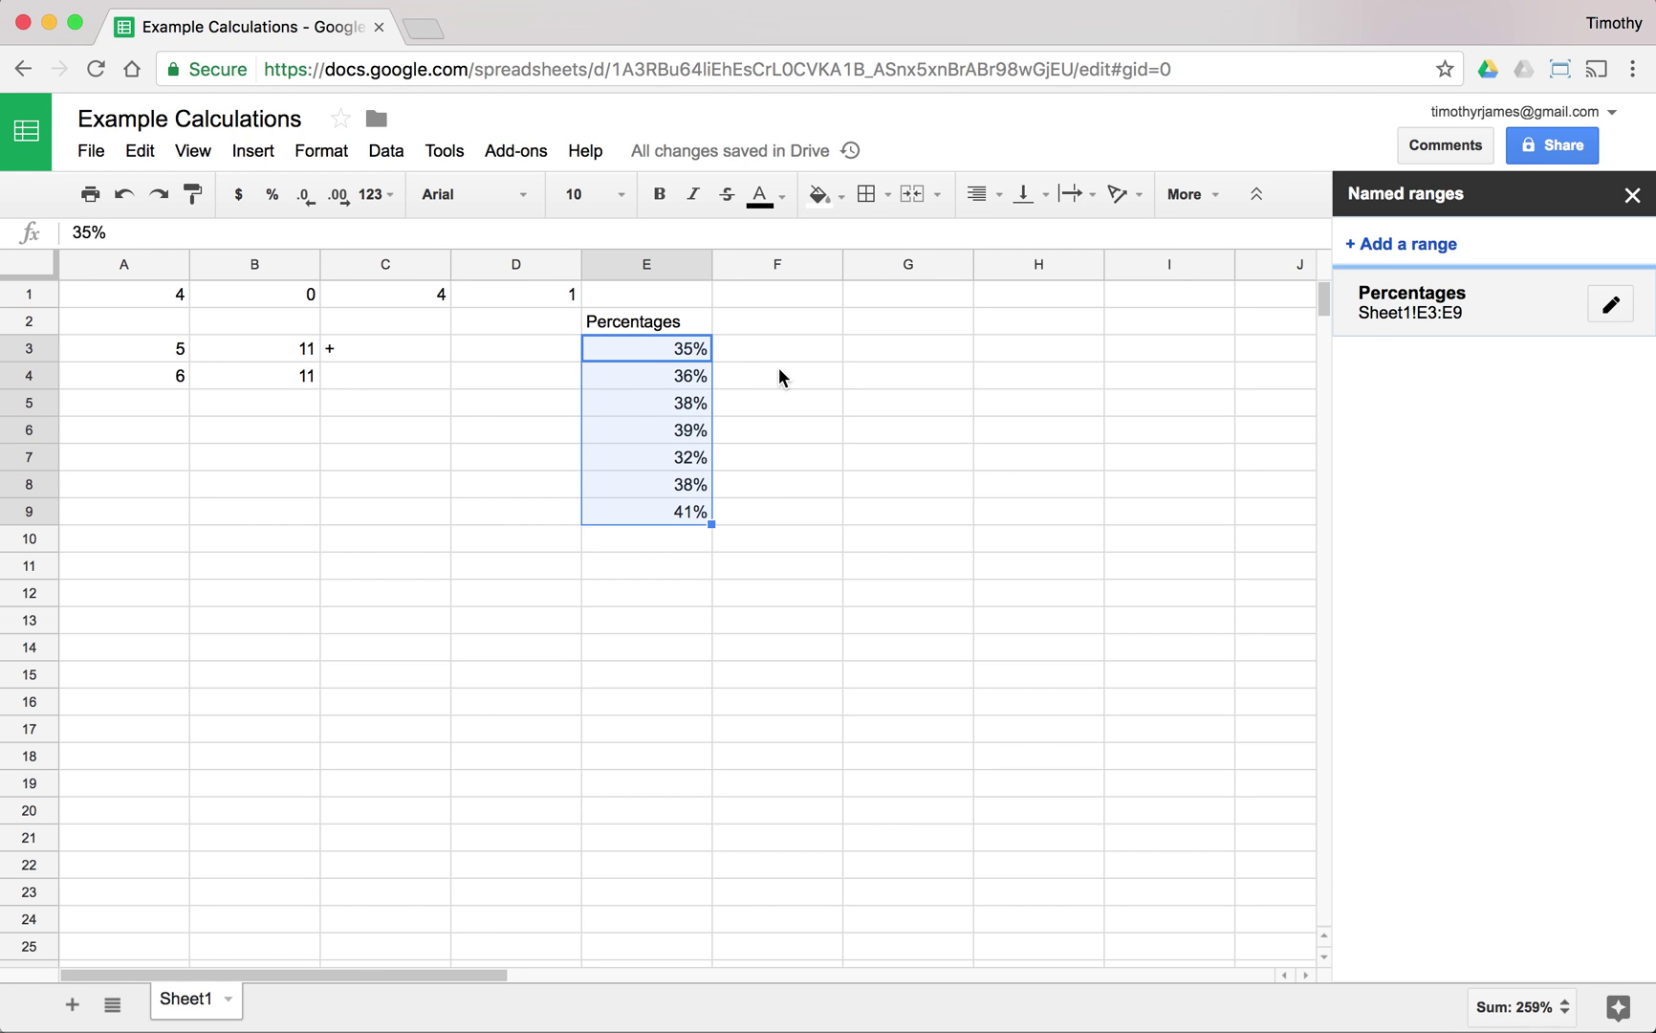
{"action": "left_click", "coordinate": [1632, 196]}
{"action": "left_click", "coordinate": [880, 352]}
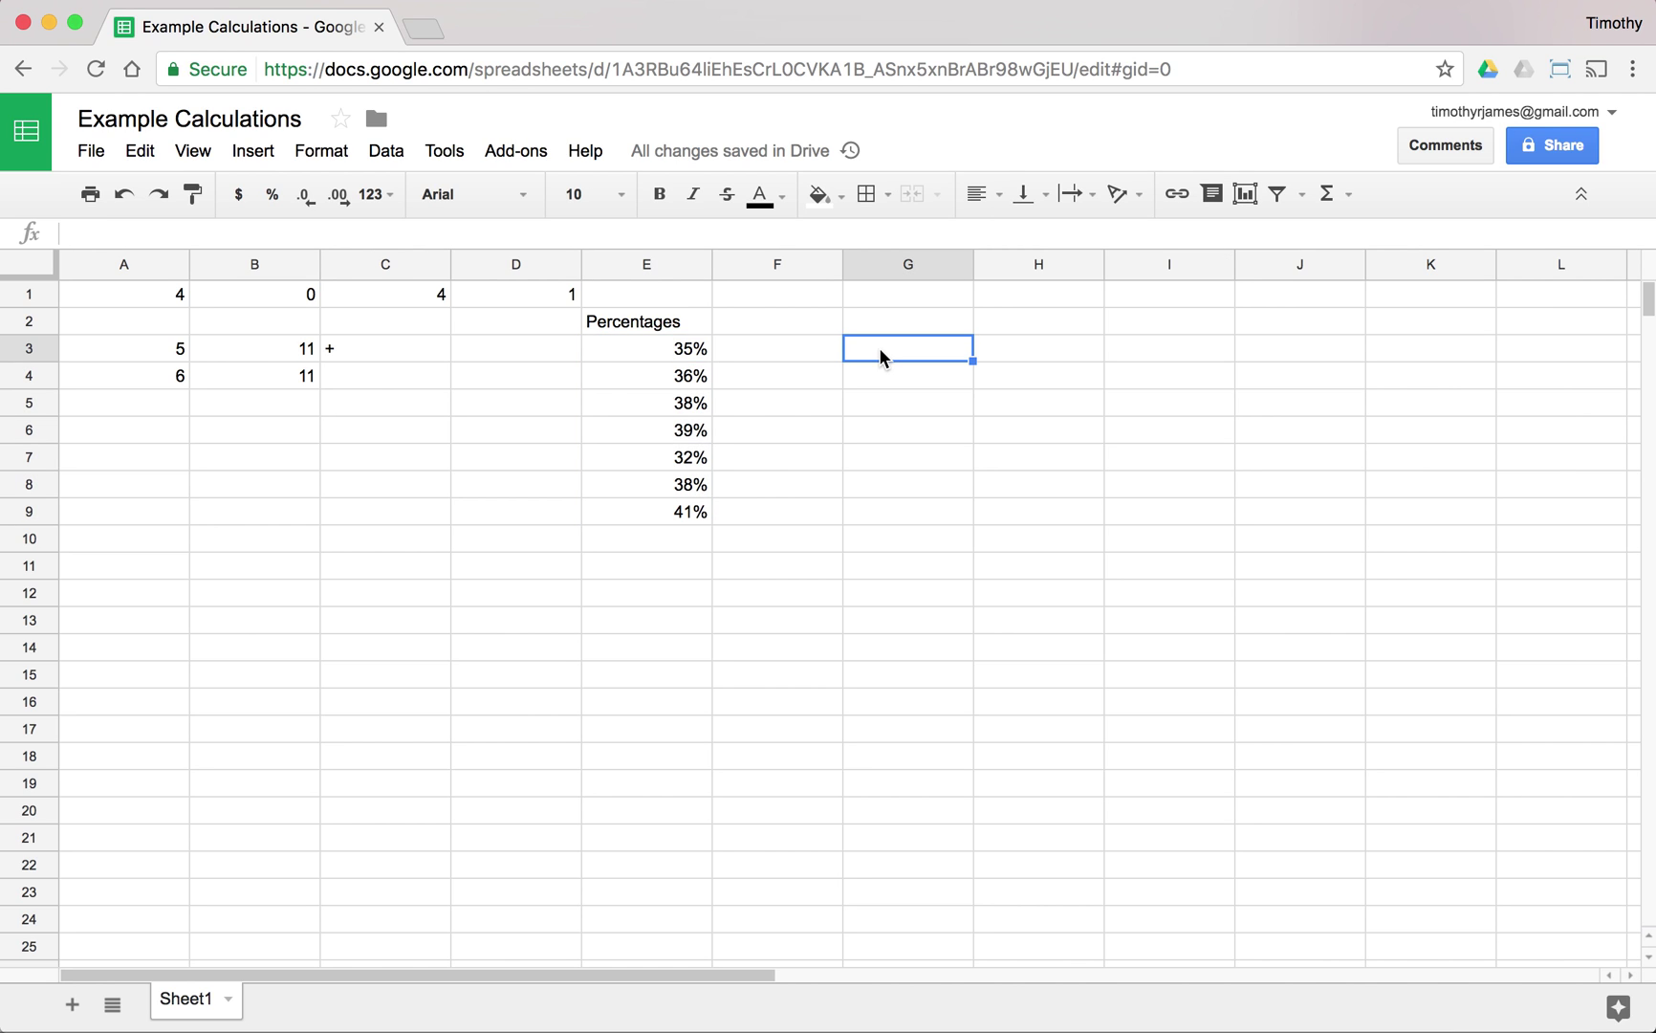
Count the percentage cells in G3 with =COUNT(E3:E9)
{"action": "type", "text": "=COUNT("}
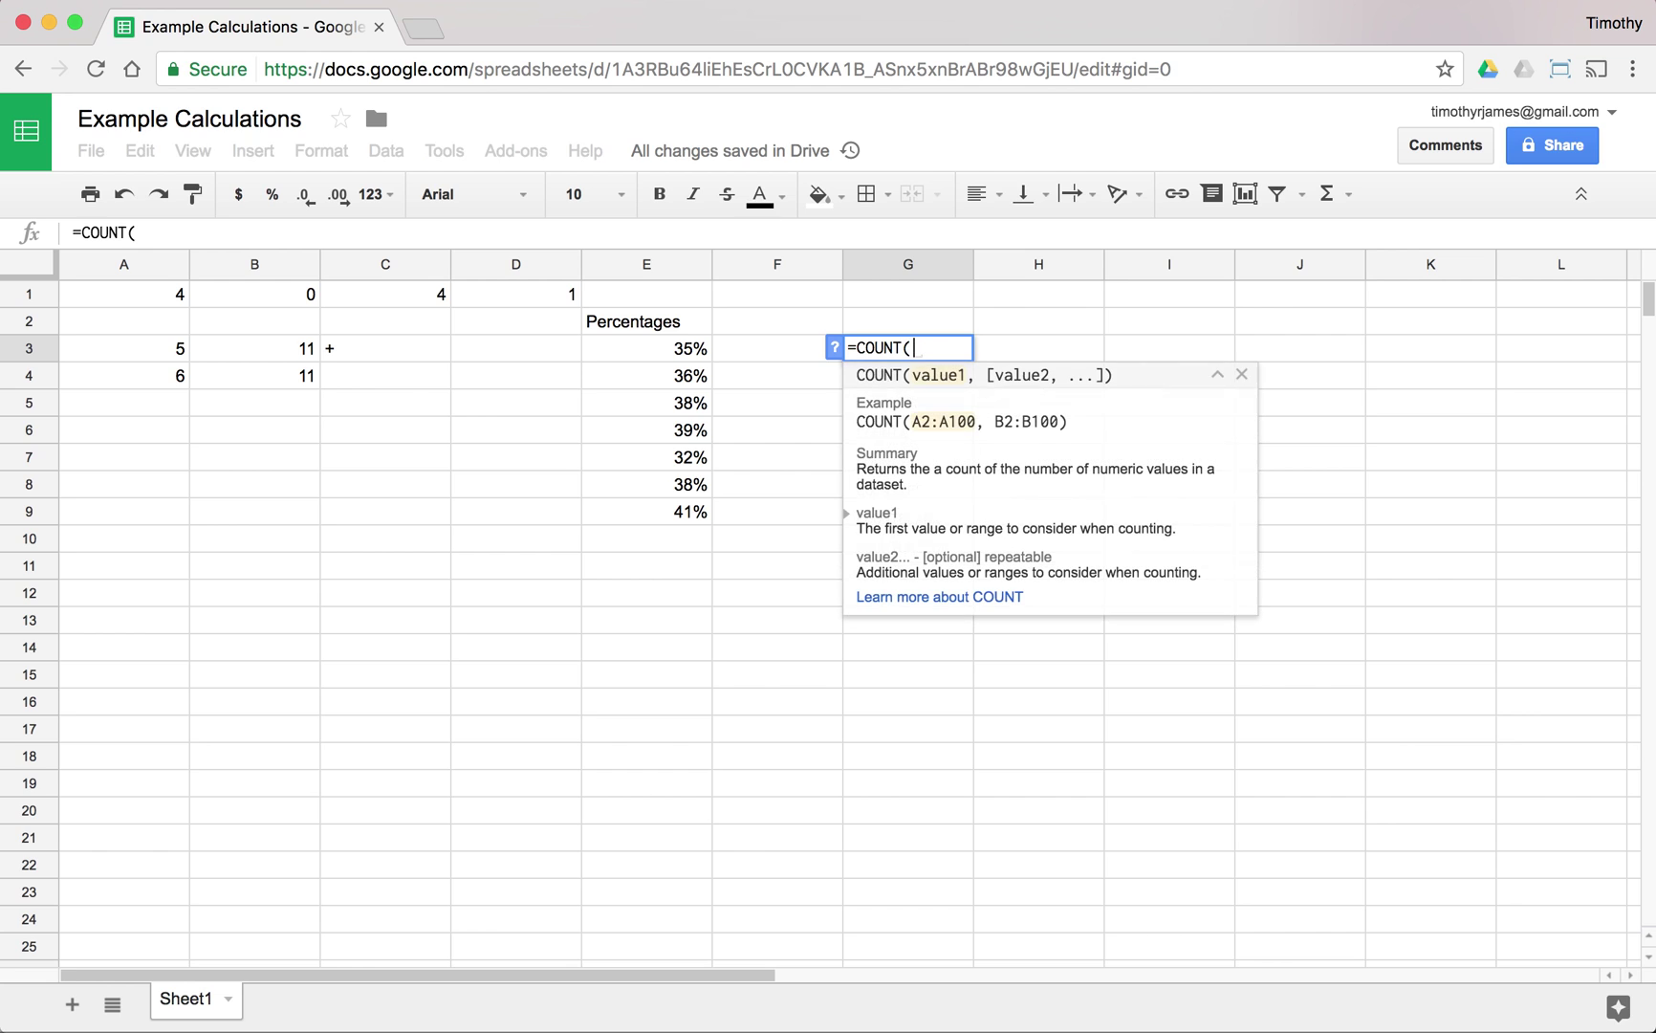
{"action": "left_click_drag", "start_coordinate": [681, 352], "coordinate": [677, 503]}
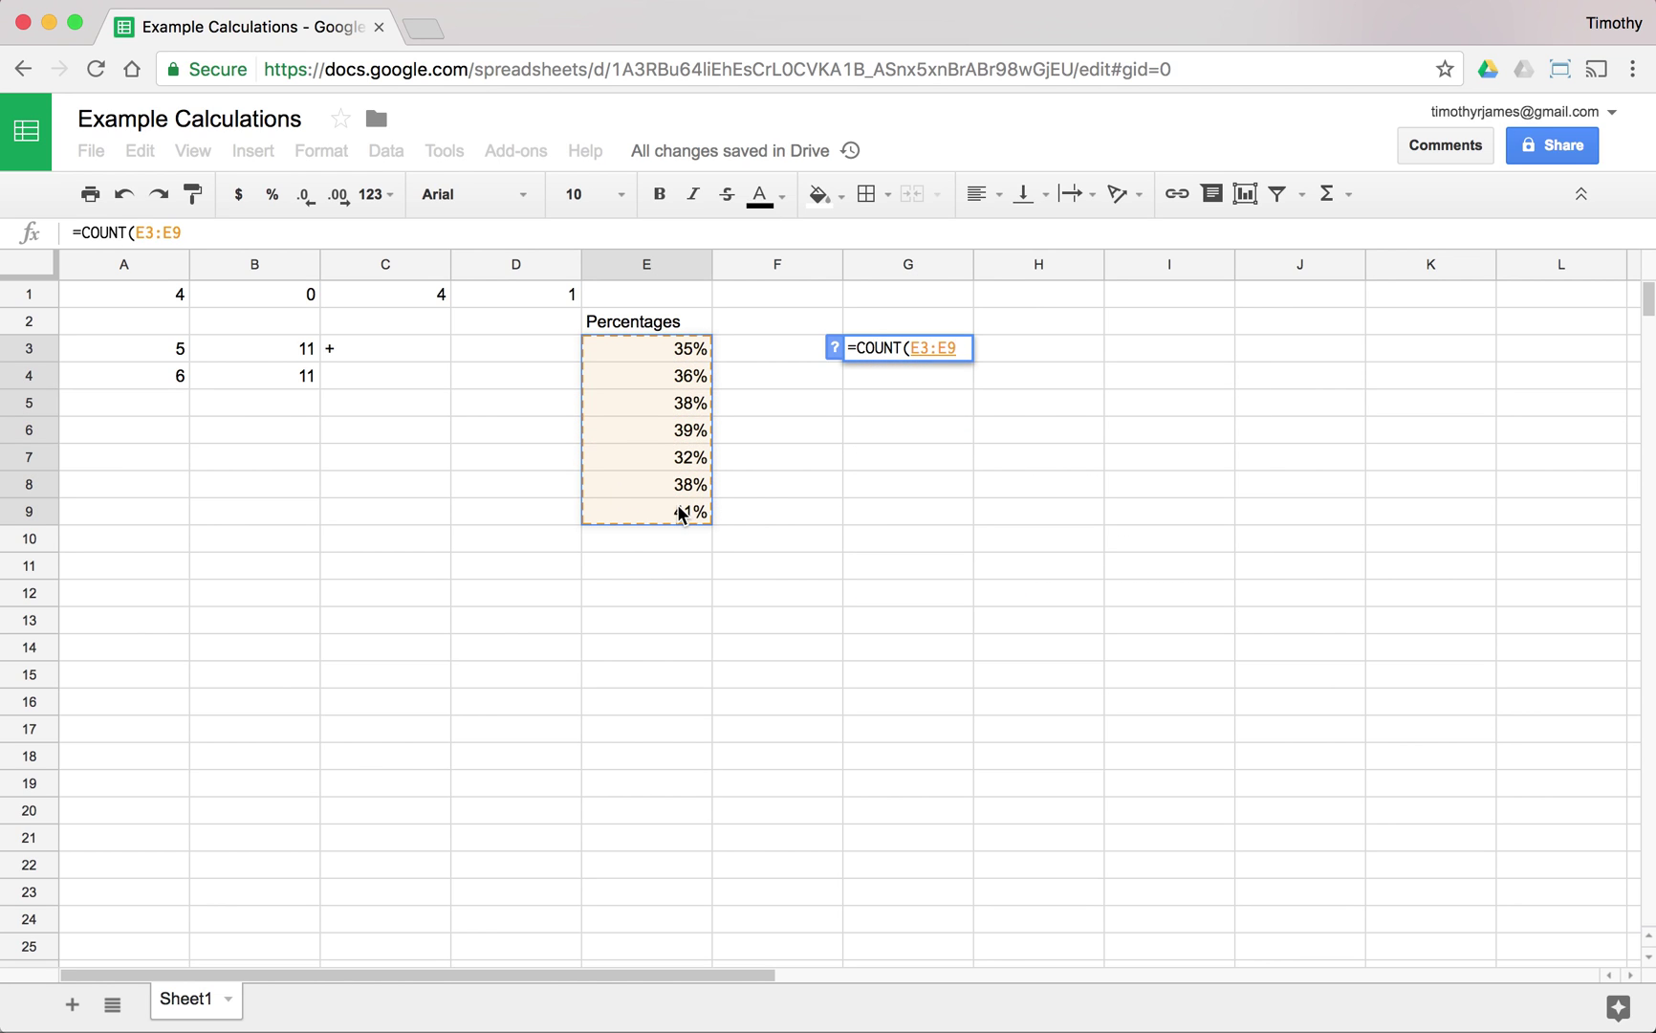
{"action": "type", "text": ")"}
{"action": "key", "text": "Return"}
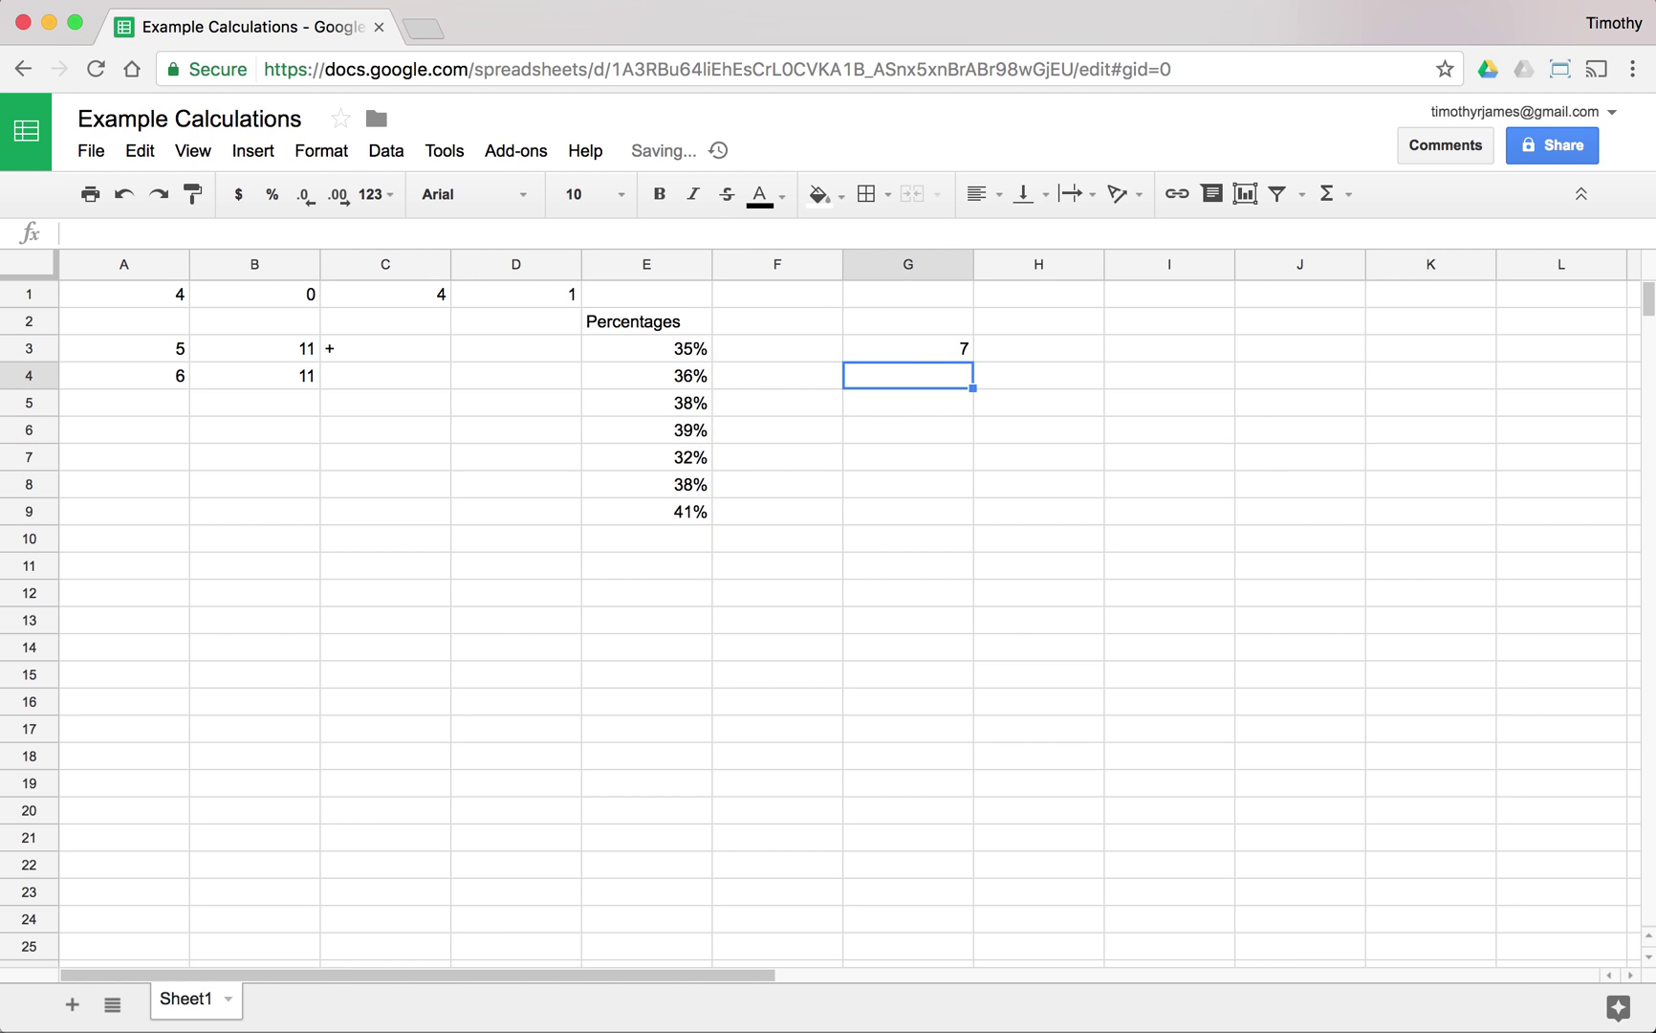
Enter =COUNT(Percentages) in G4 and review its formula, also giving 7
{"action": "type", "text": "=COUNT"}
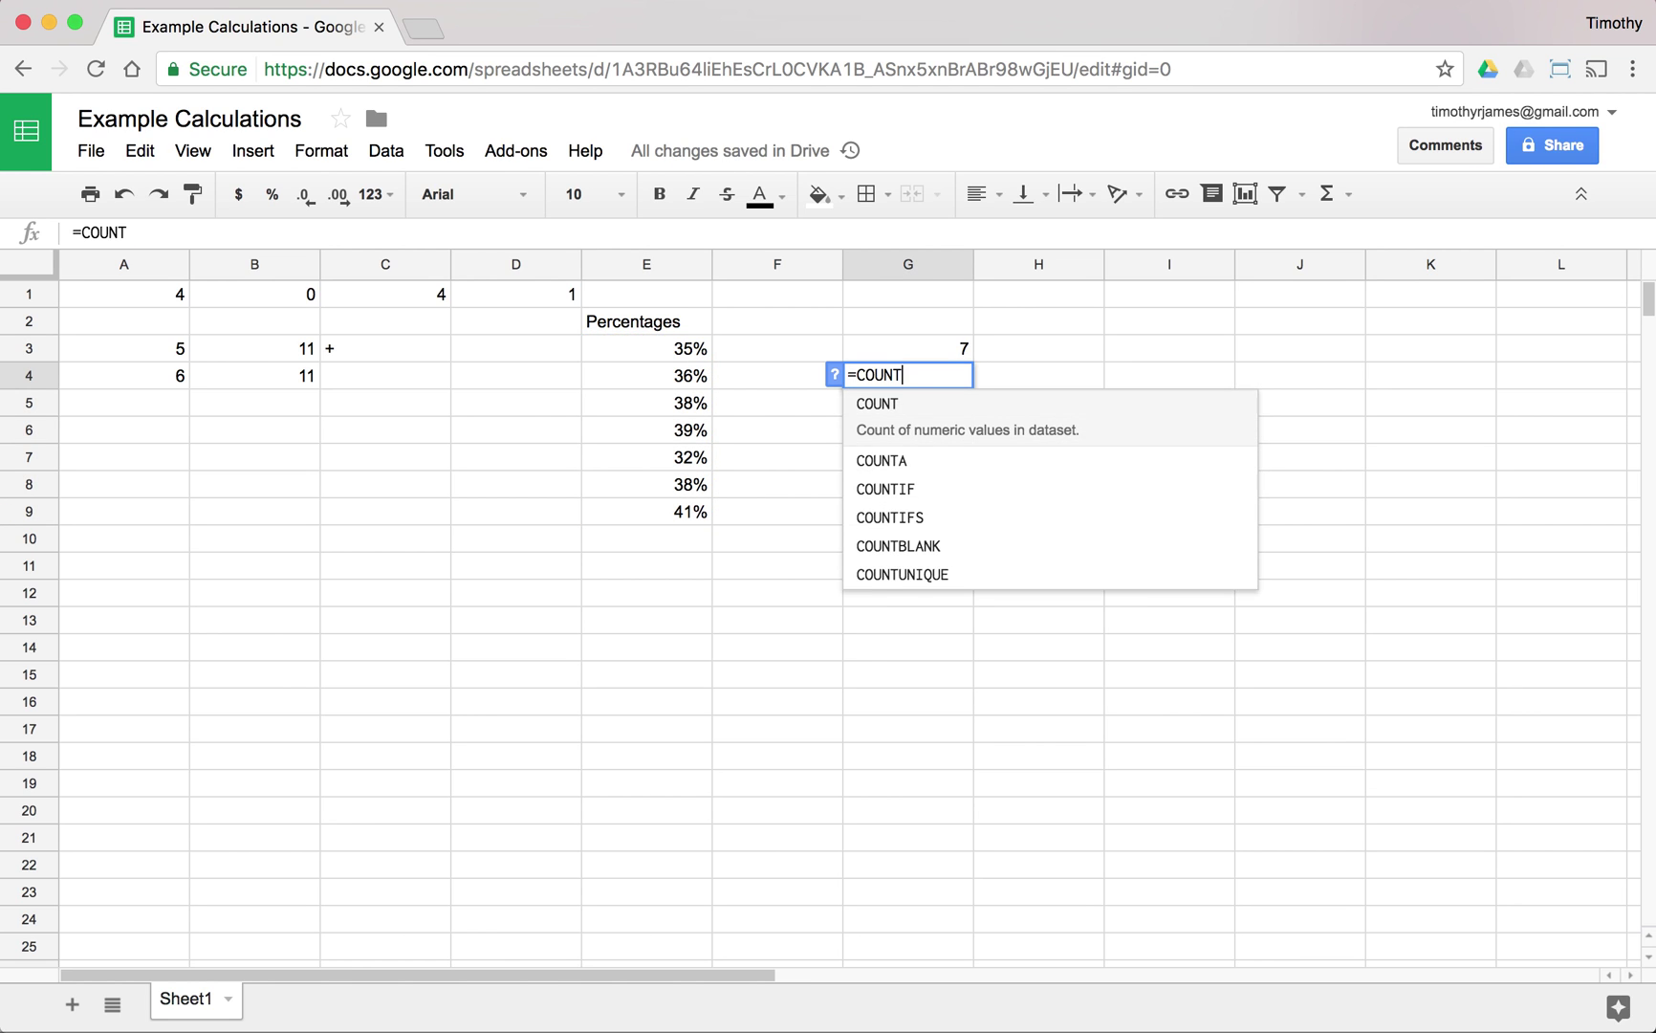
{"action": "type", "text": "(Percentages)"}
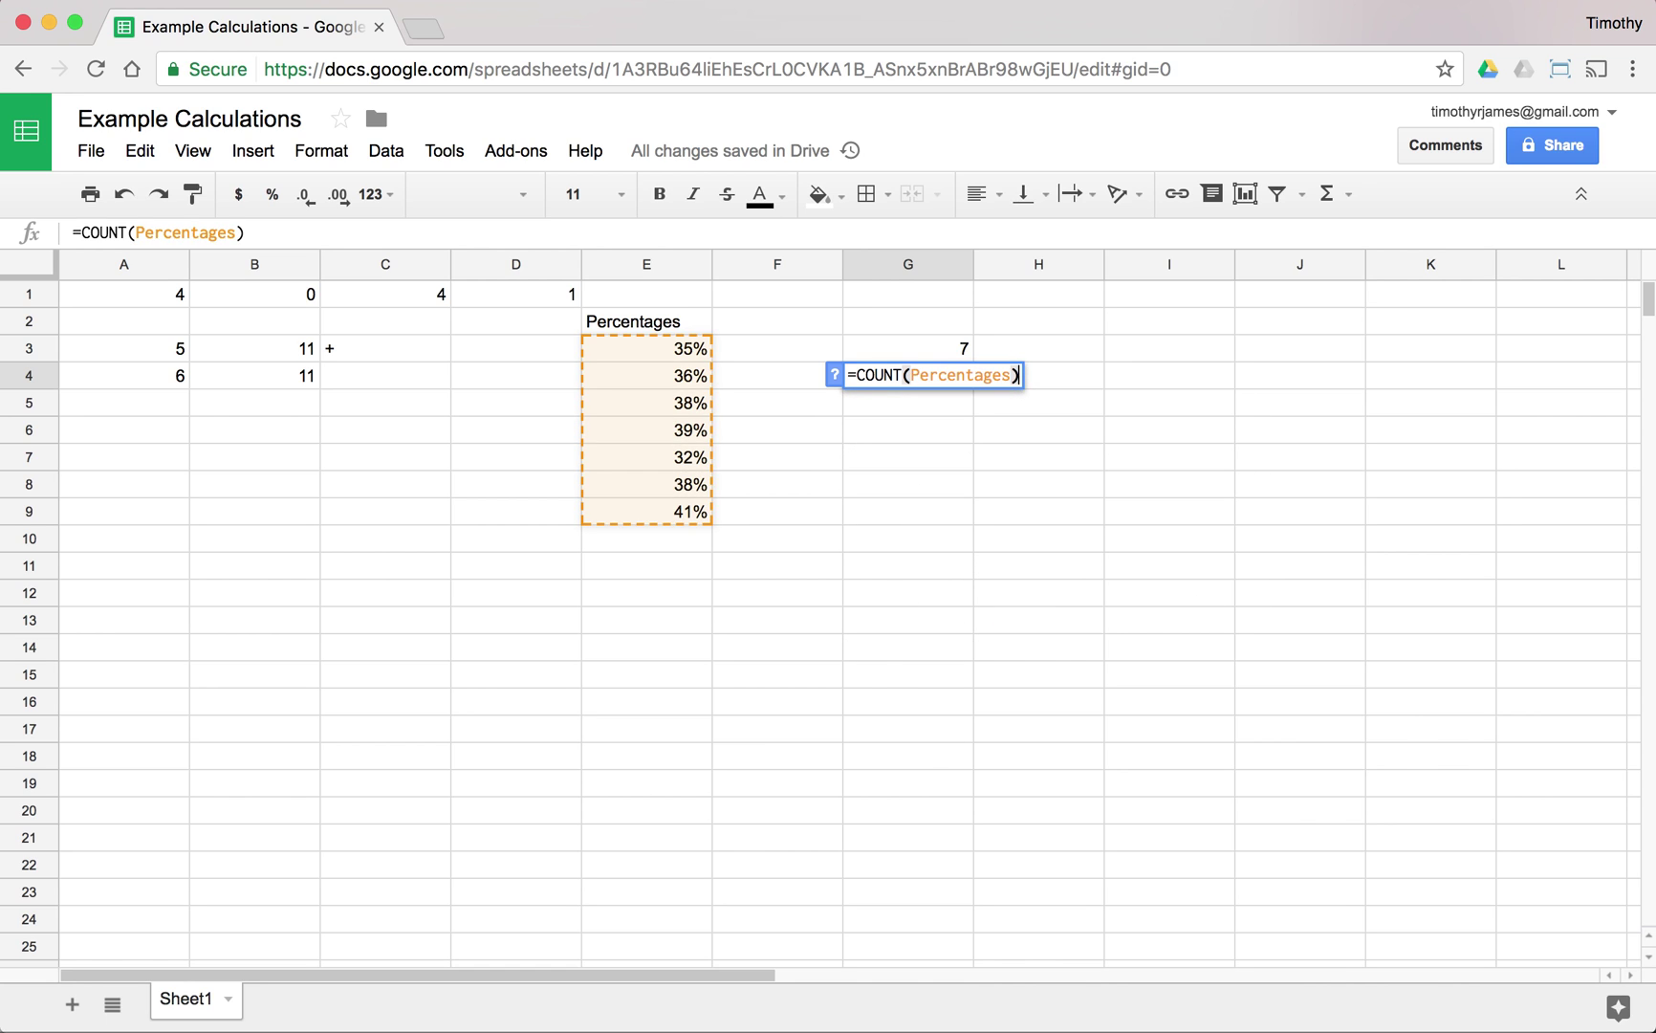
{"action": "key", "text": "Return"}
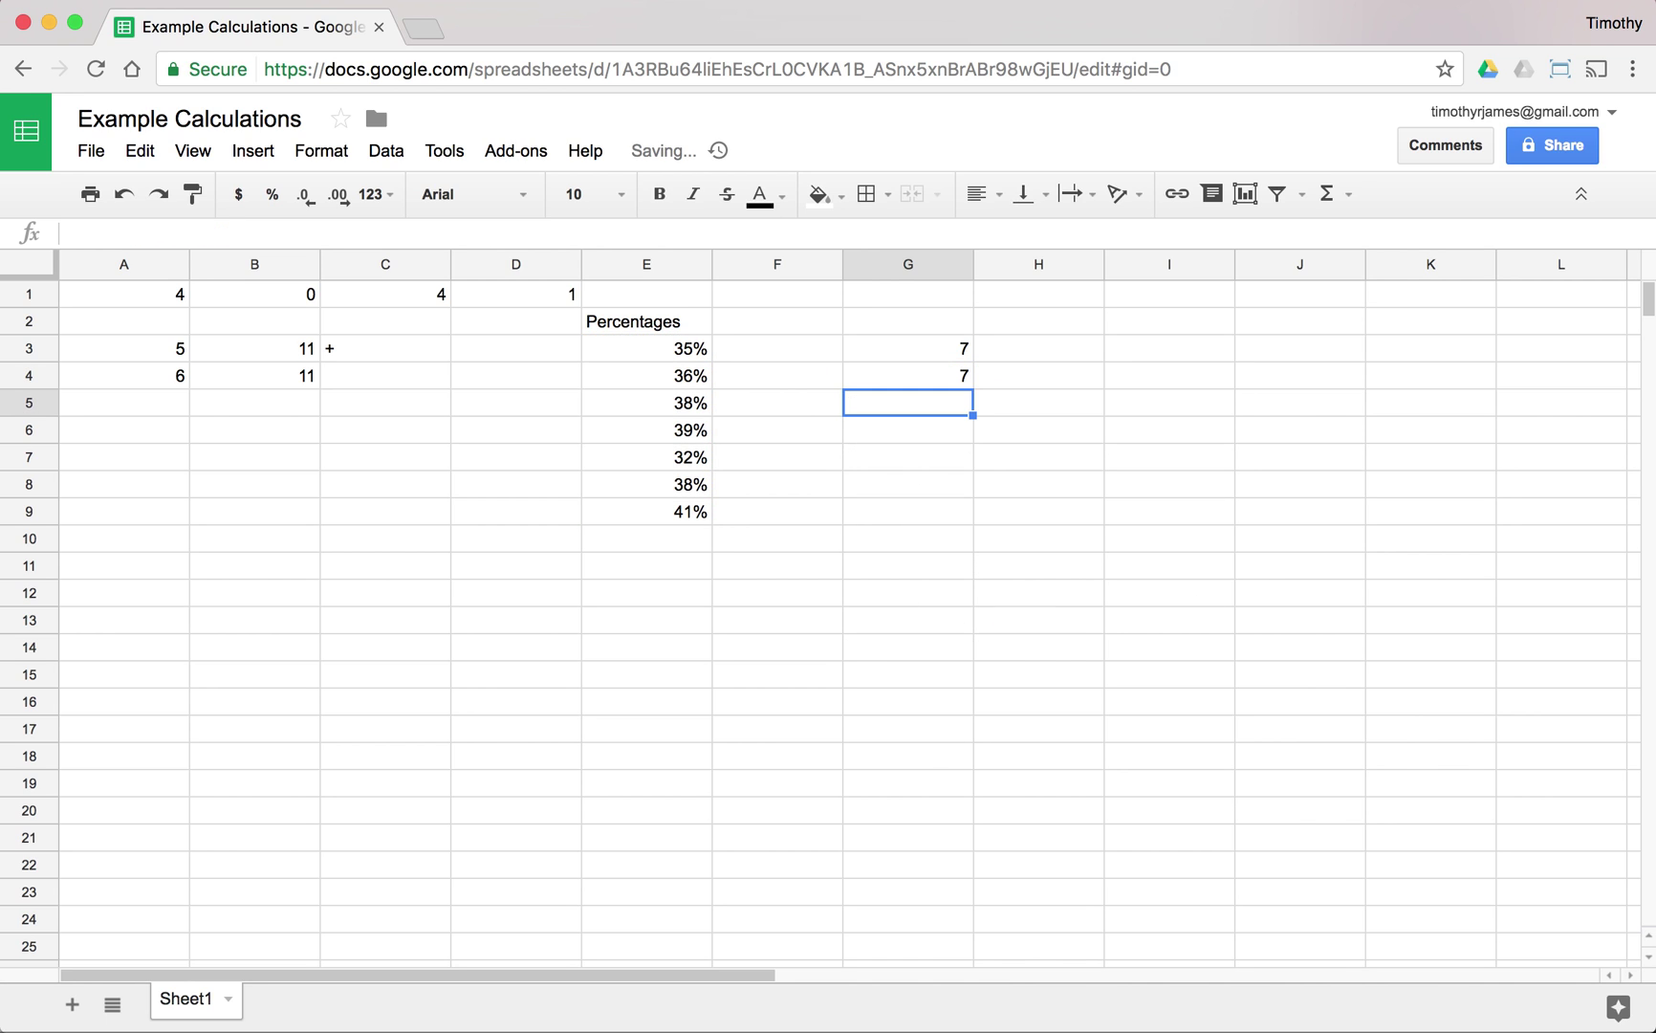
{"action": "left_click", "coordinate": [963, 382]}
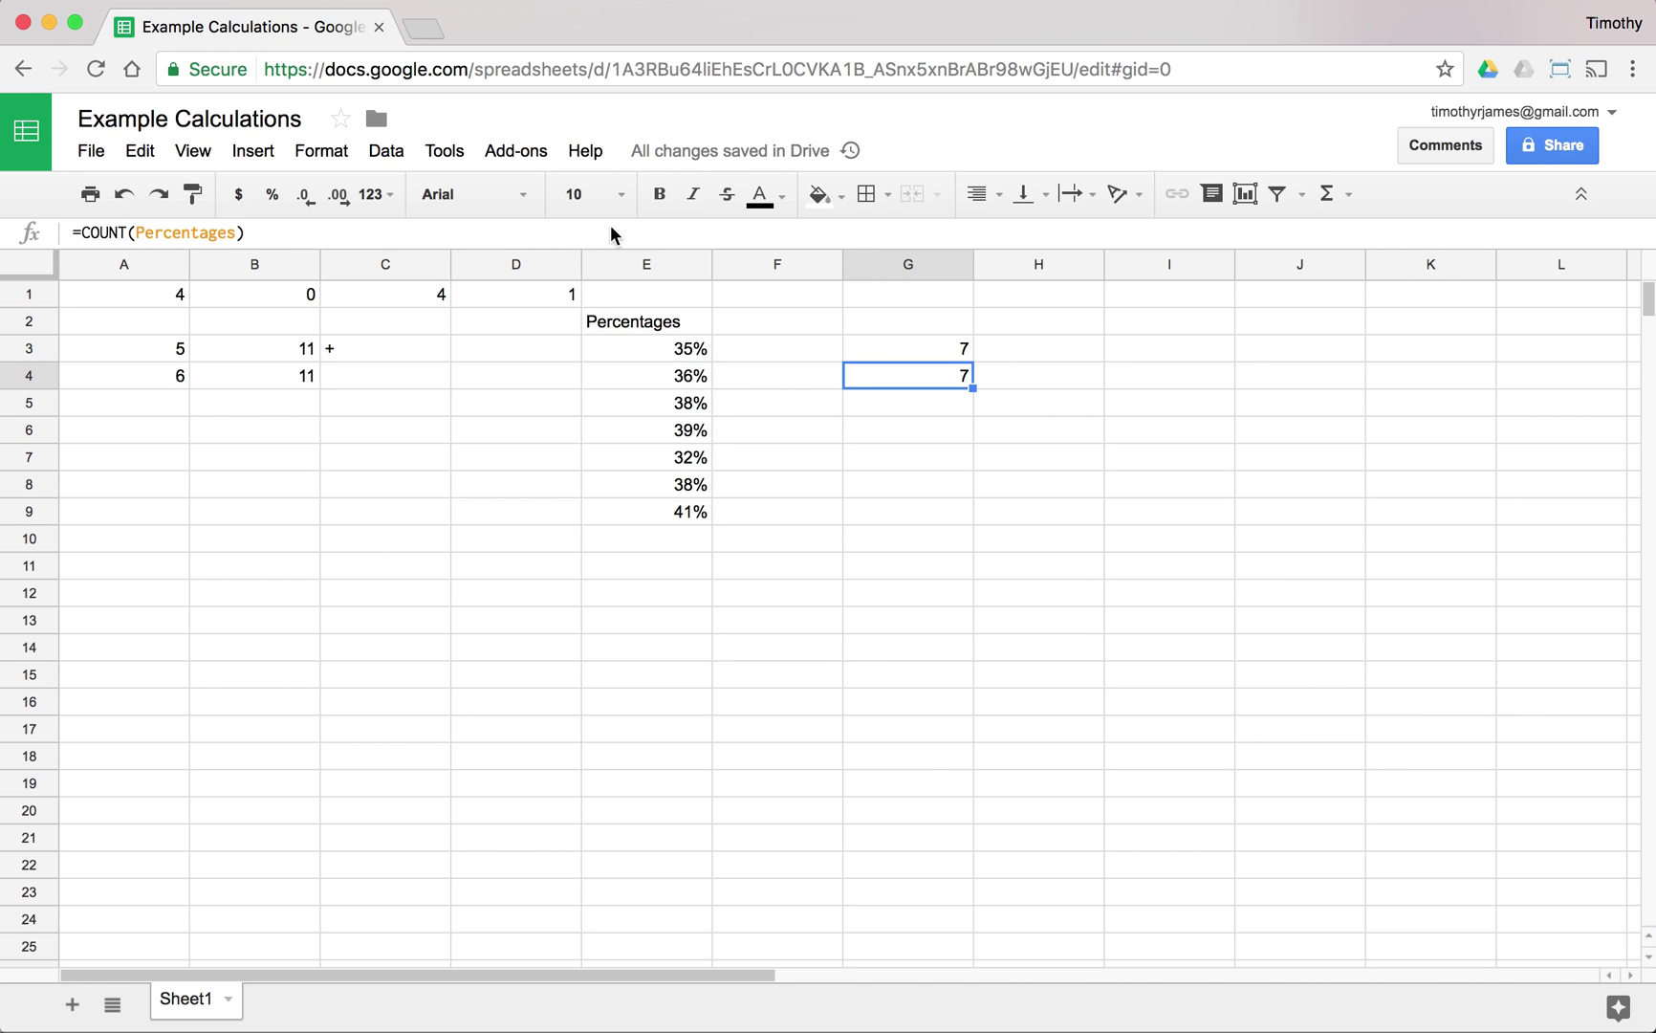
{"action": "left_click", "coordinate": [447, 231]}
{"action": "key", "text": "BackSpace"}
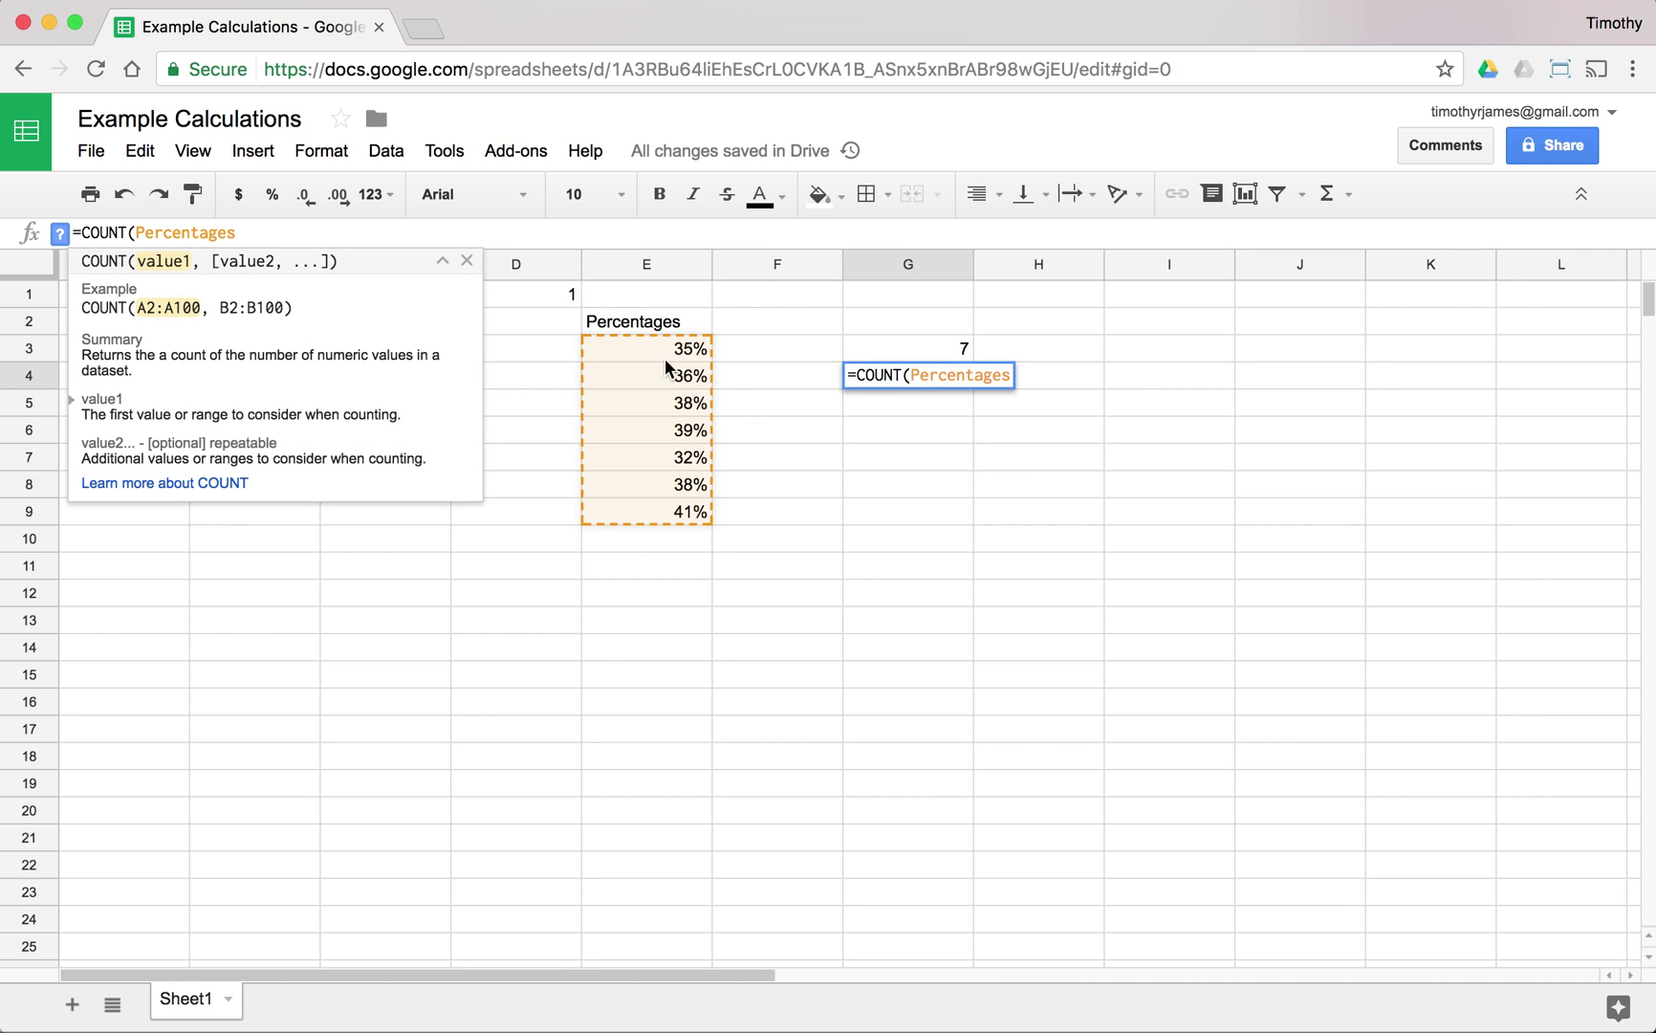
{"action": "left_click", "coordinate": [924, 382]}
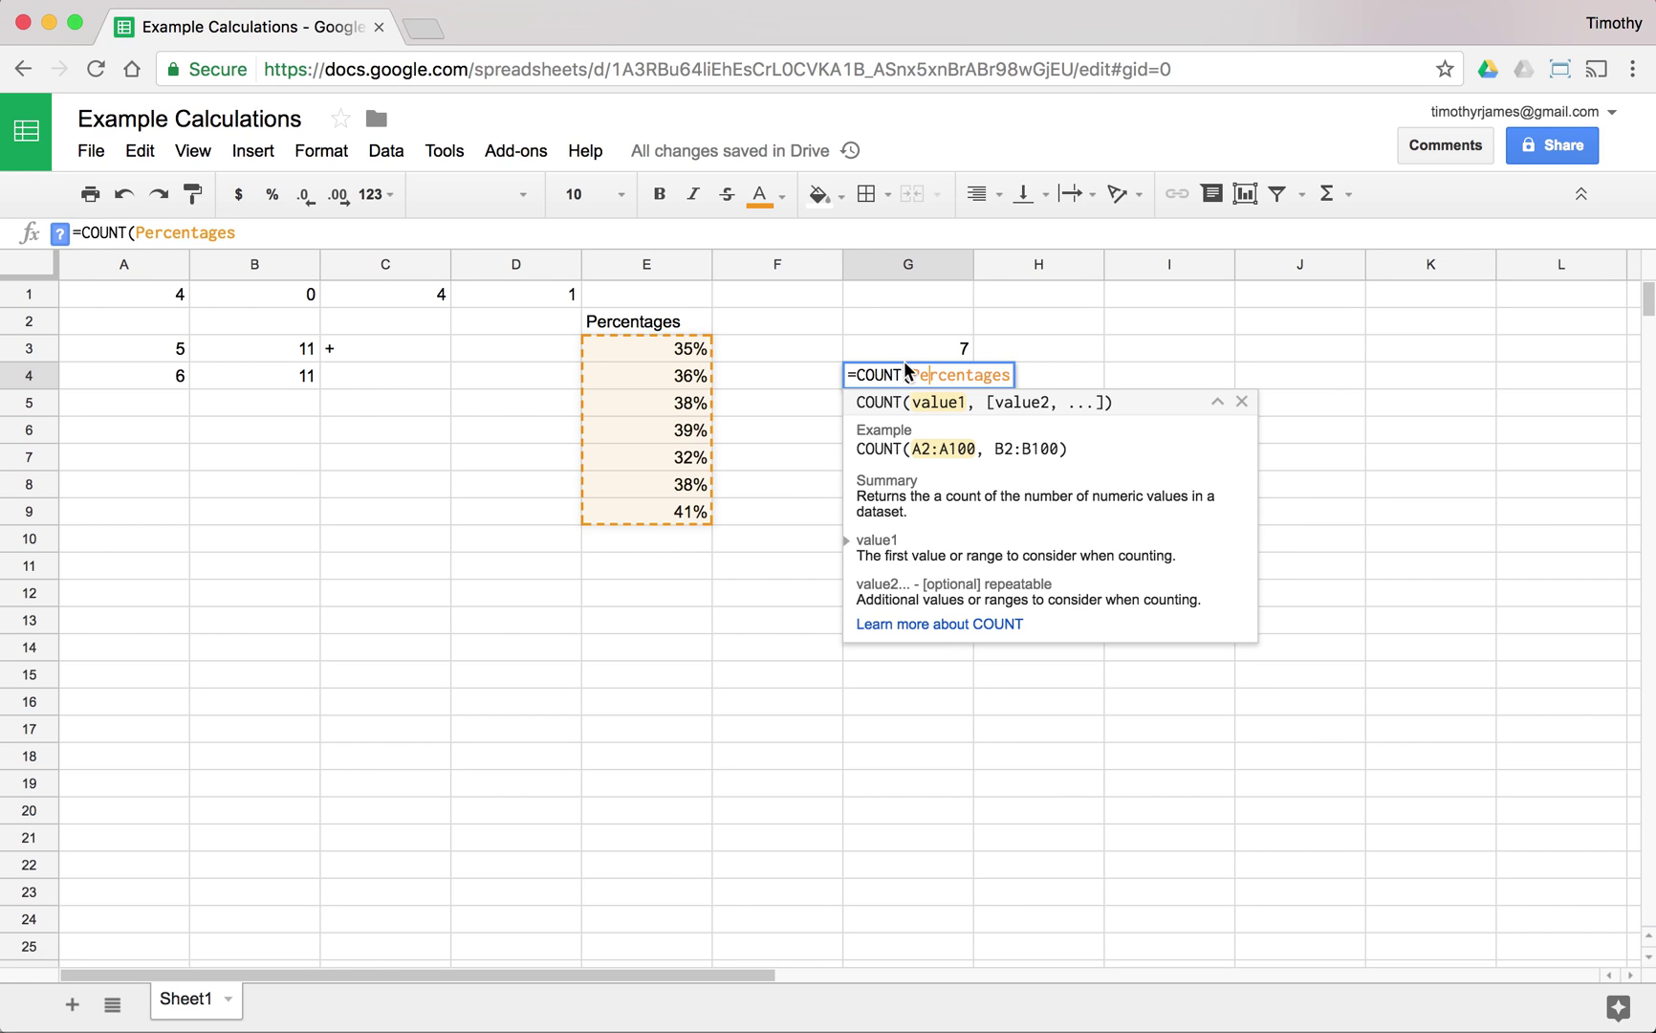
{"action": "left_click", "coordinate": [1046, 384]}
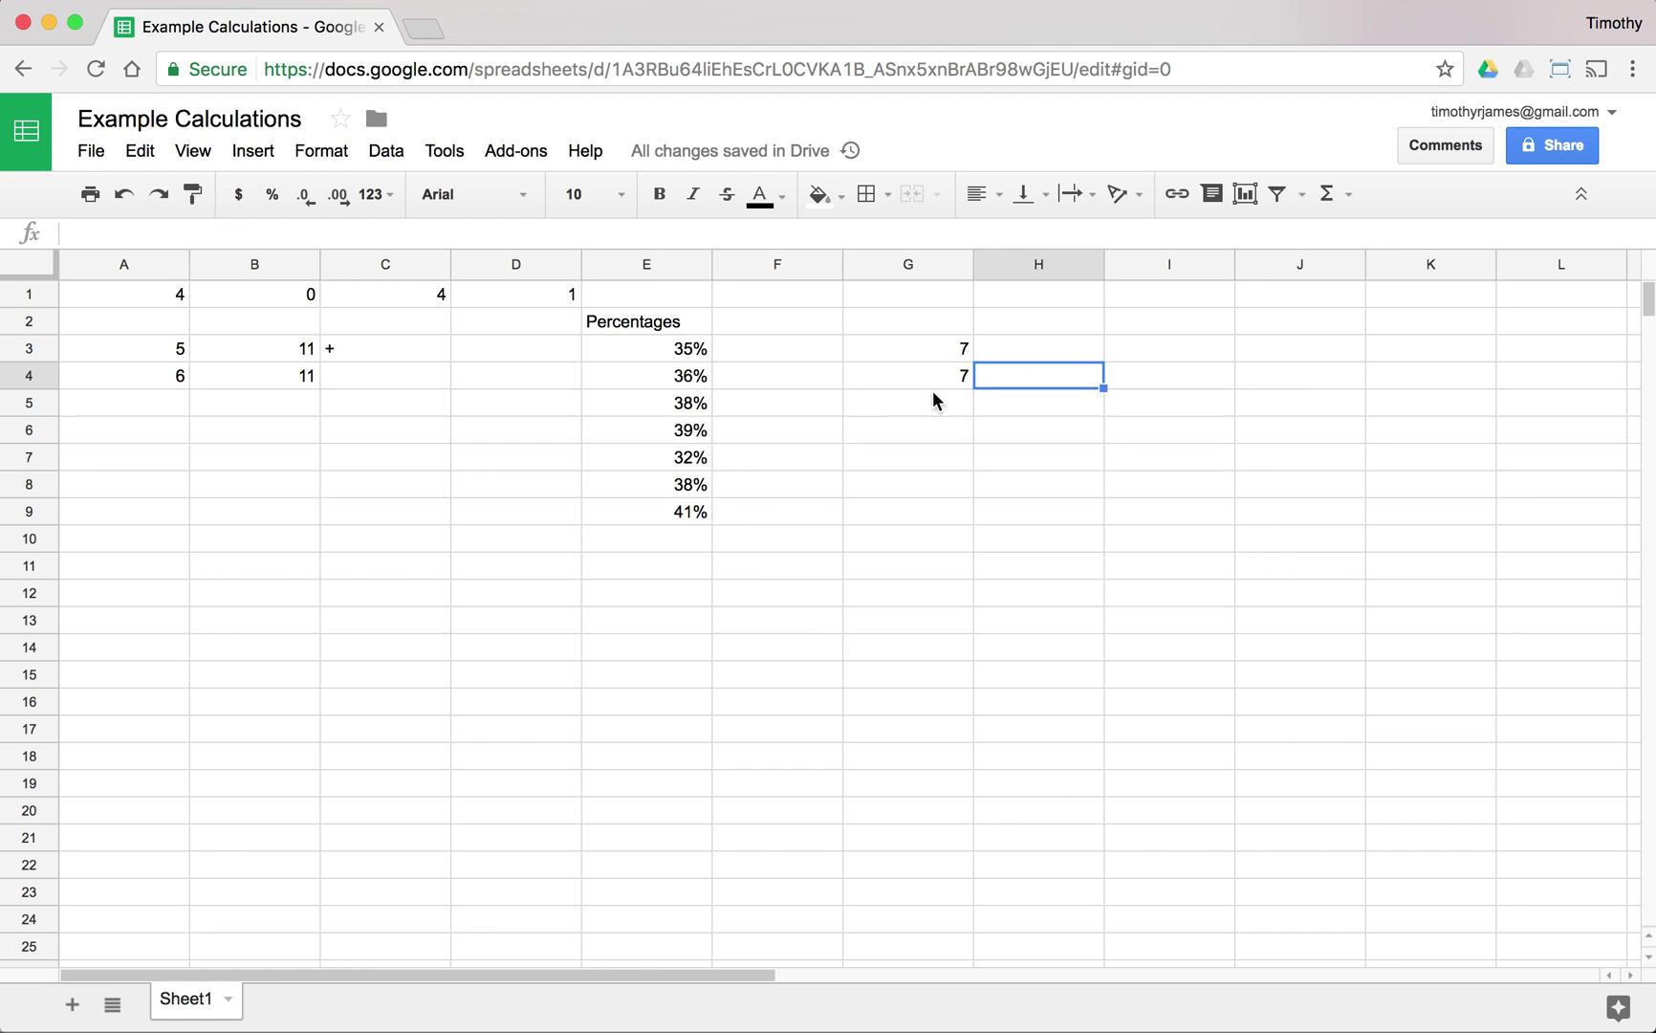
Start a =COUNT( formula in G5
{"action": "left_click", "coordinate": [923, 396]}
{"action": "type", "text": "=COUNT"}
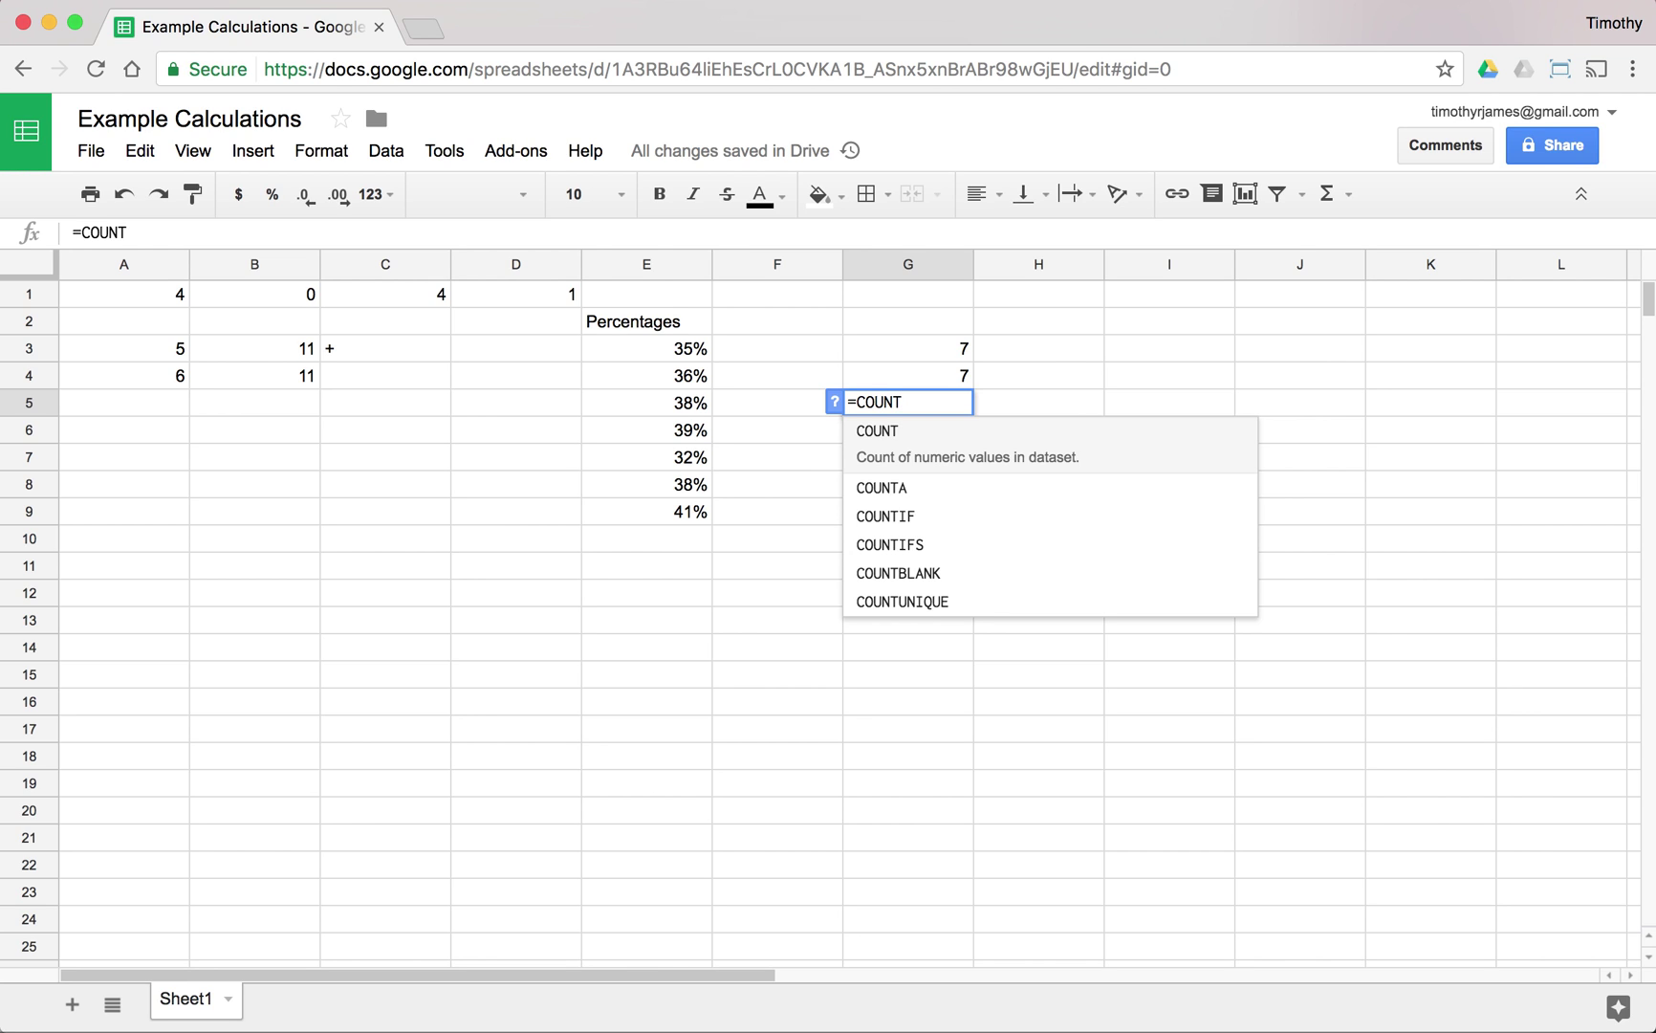
{"action": "type", "text": "("}
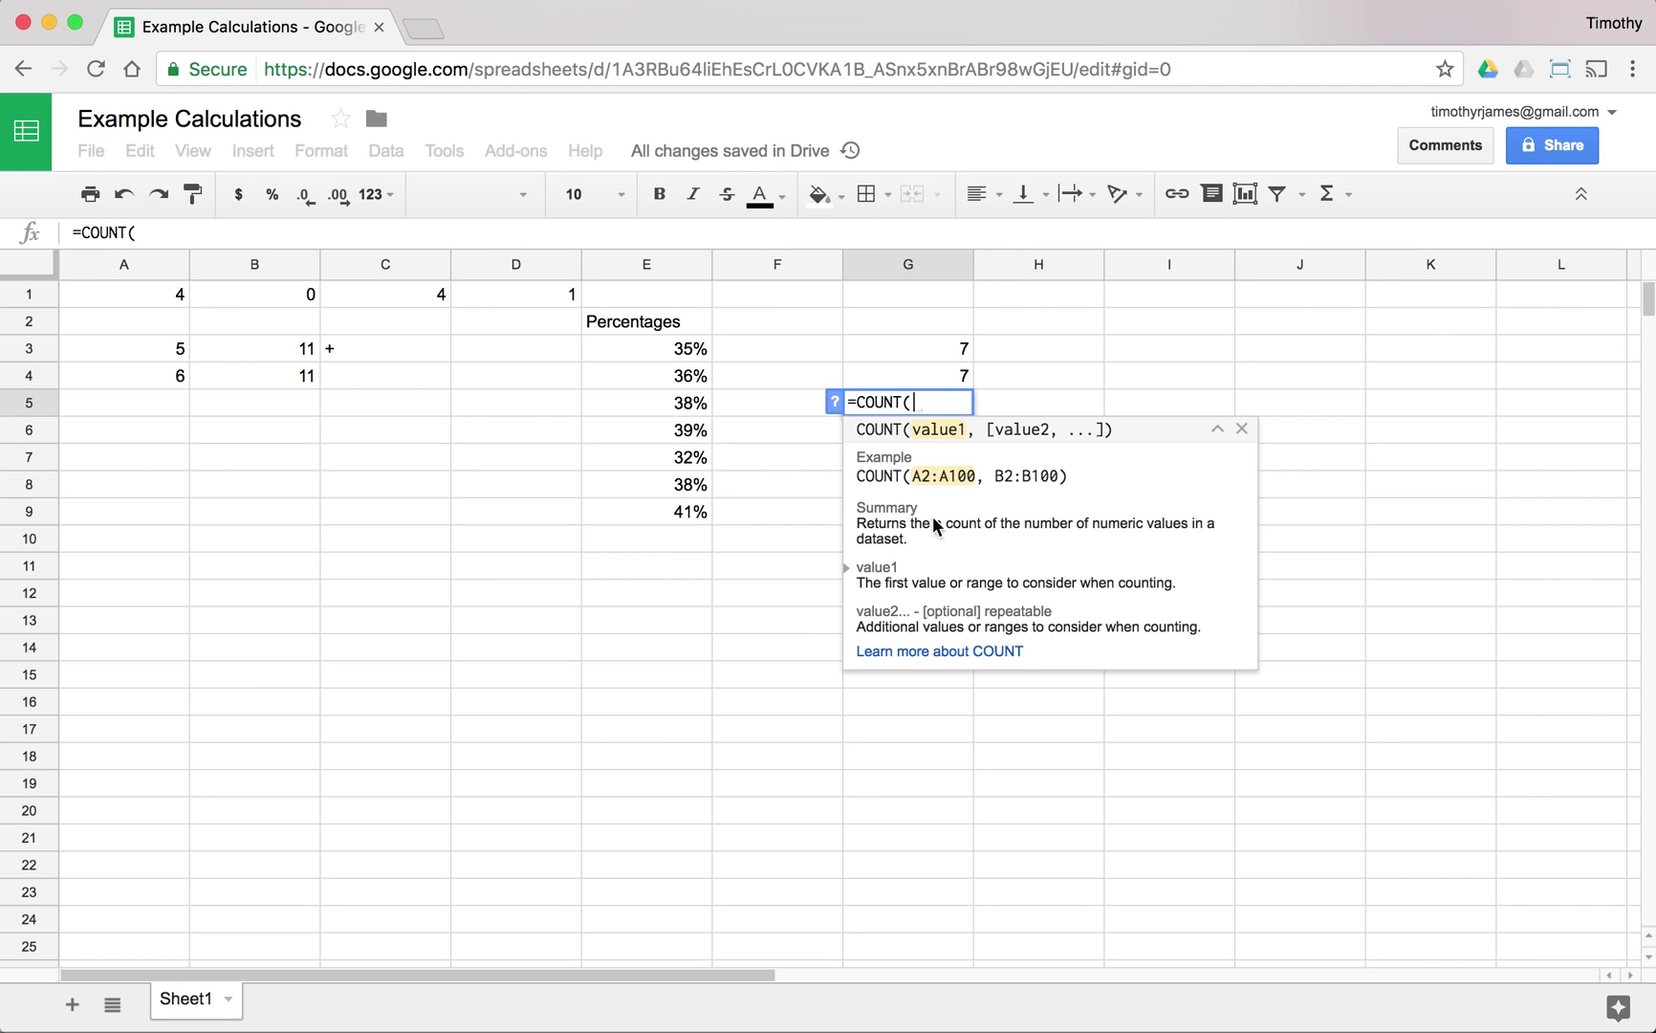
Read through the full COUNT help article, then close it
{"action": "left_click", "coordinate": [960, 658]}
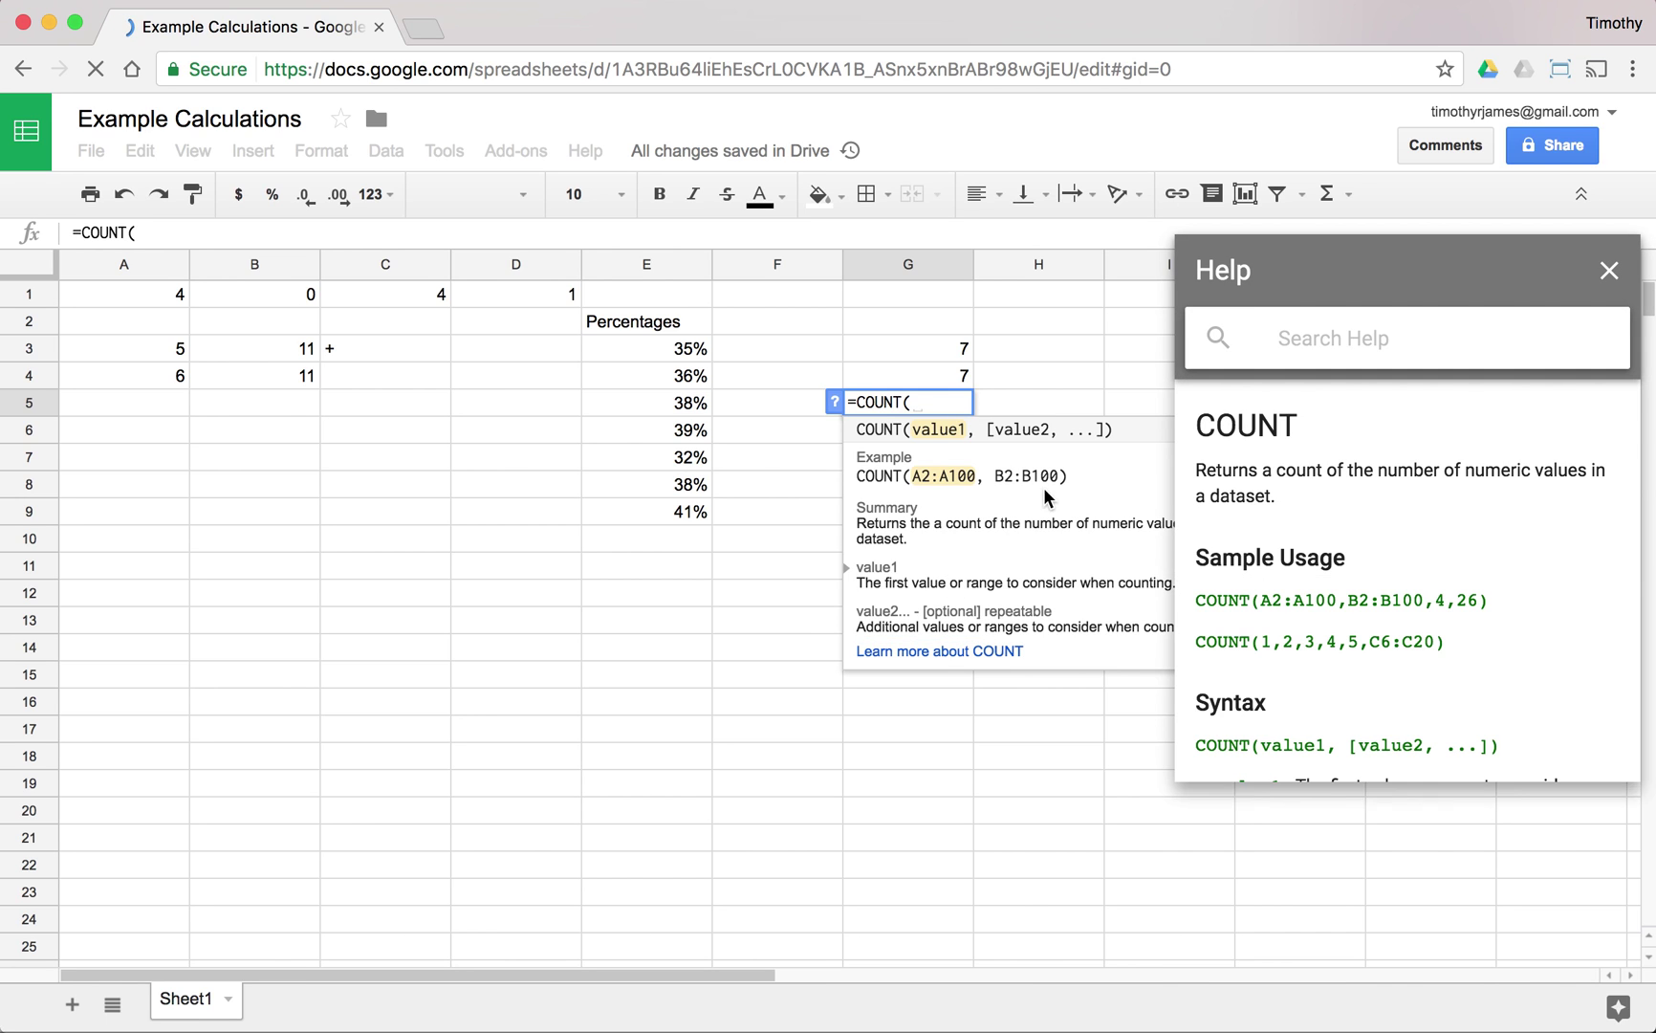
{"action": "scroll", "coordinate": [1386, 472], "scroll_direction": "down", "scroll_amount": 4}
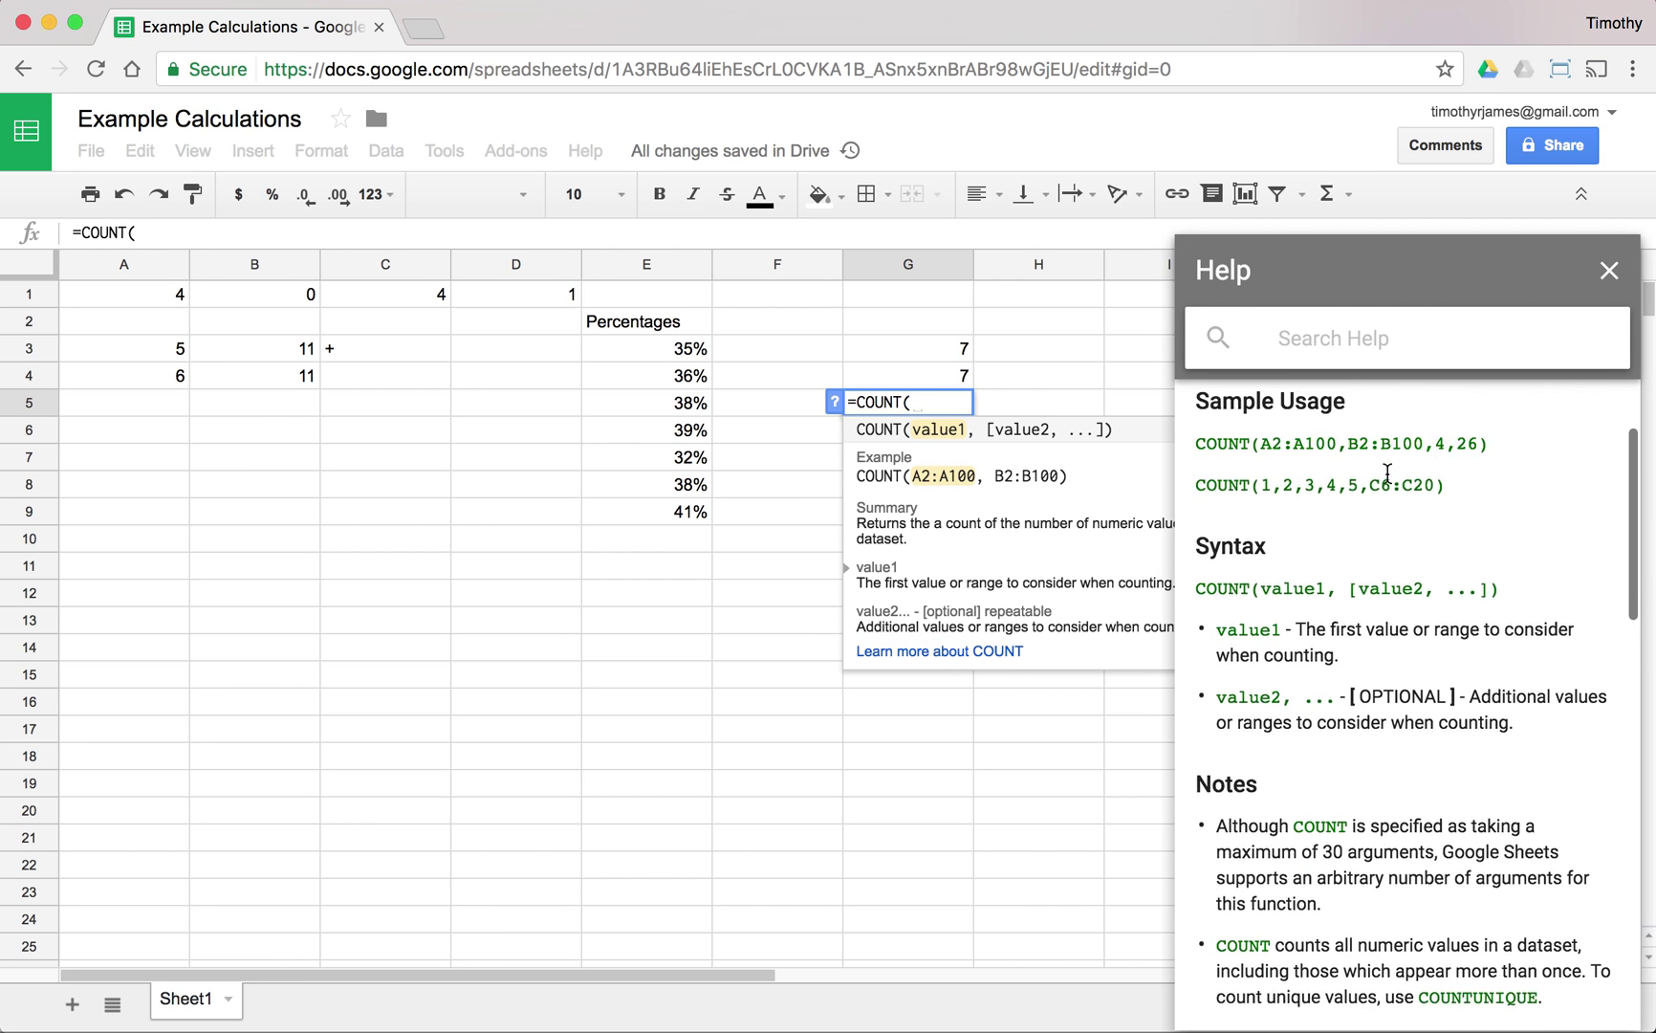
{"action": "scroll", "coordinate": [1386, 472], "scroll_direction": "down", "scroll_amount": 2}
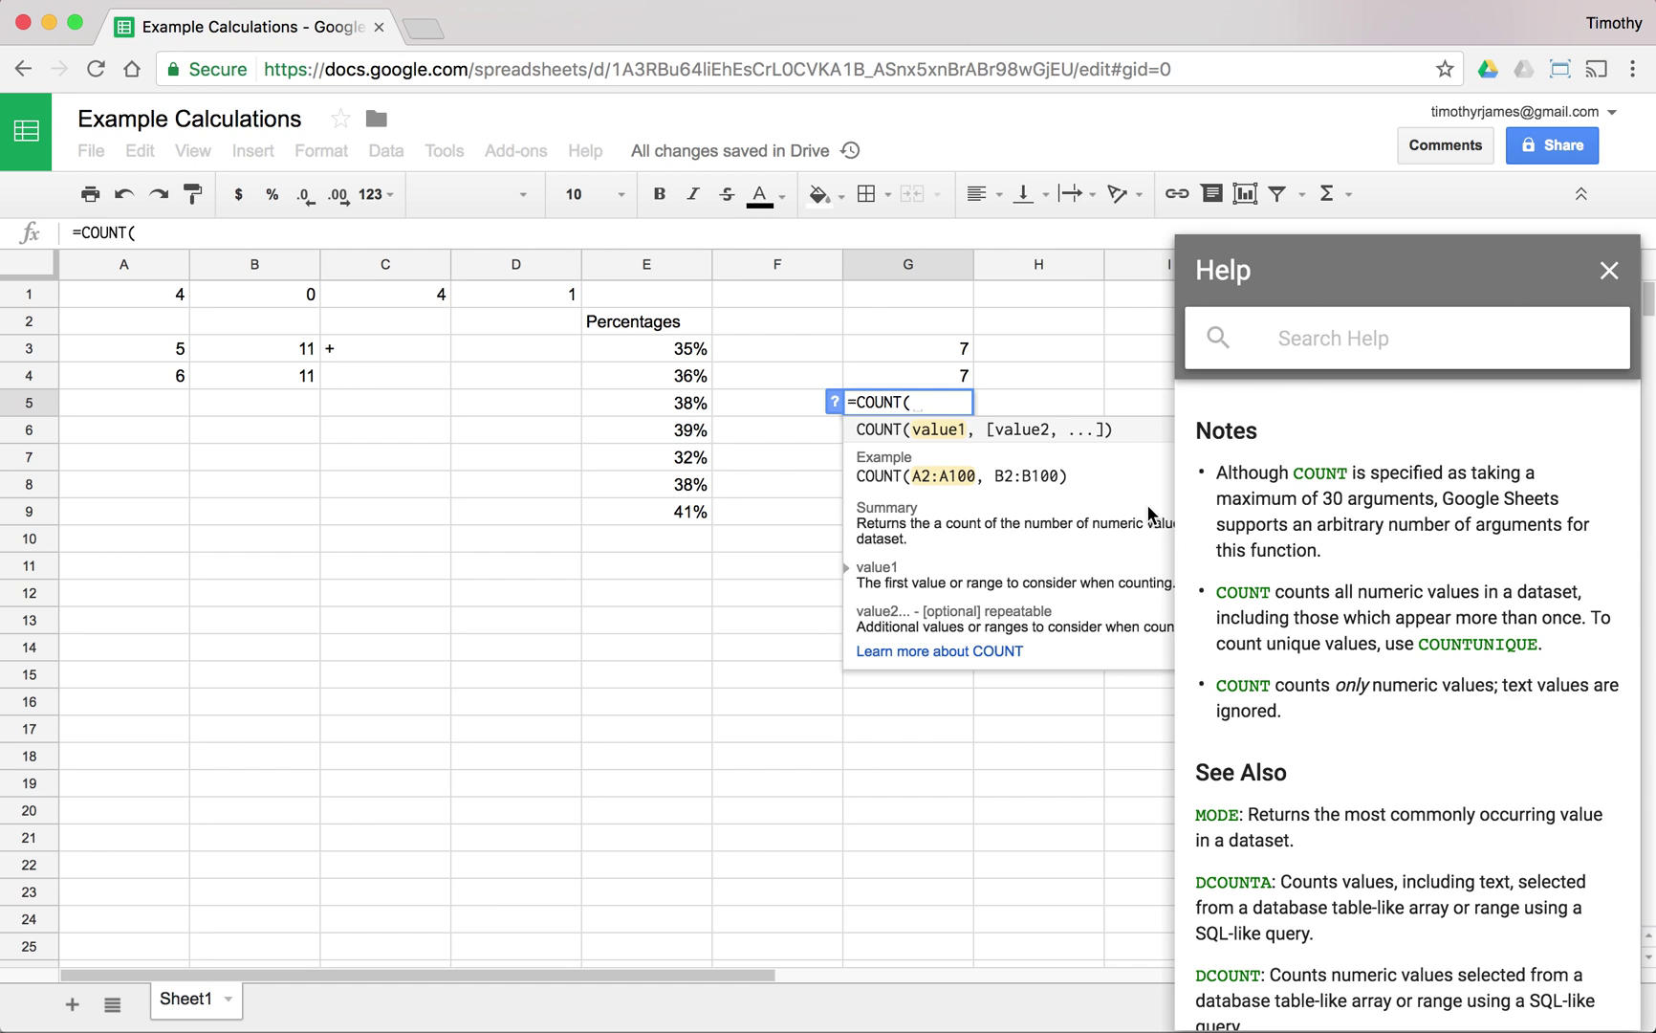
{"action": "scroll", "coordinate": [1347, 666], "scroll_direction": "down", "scroll_amount": 7}
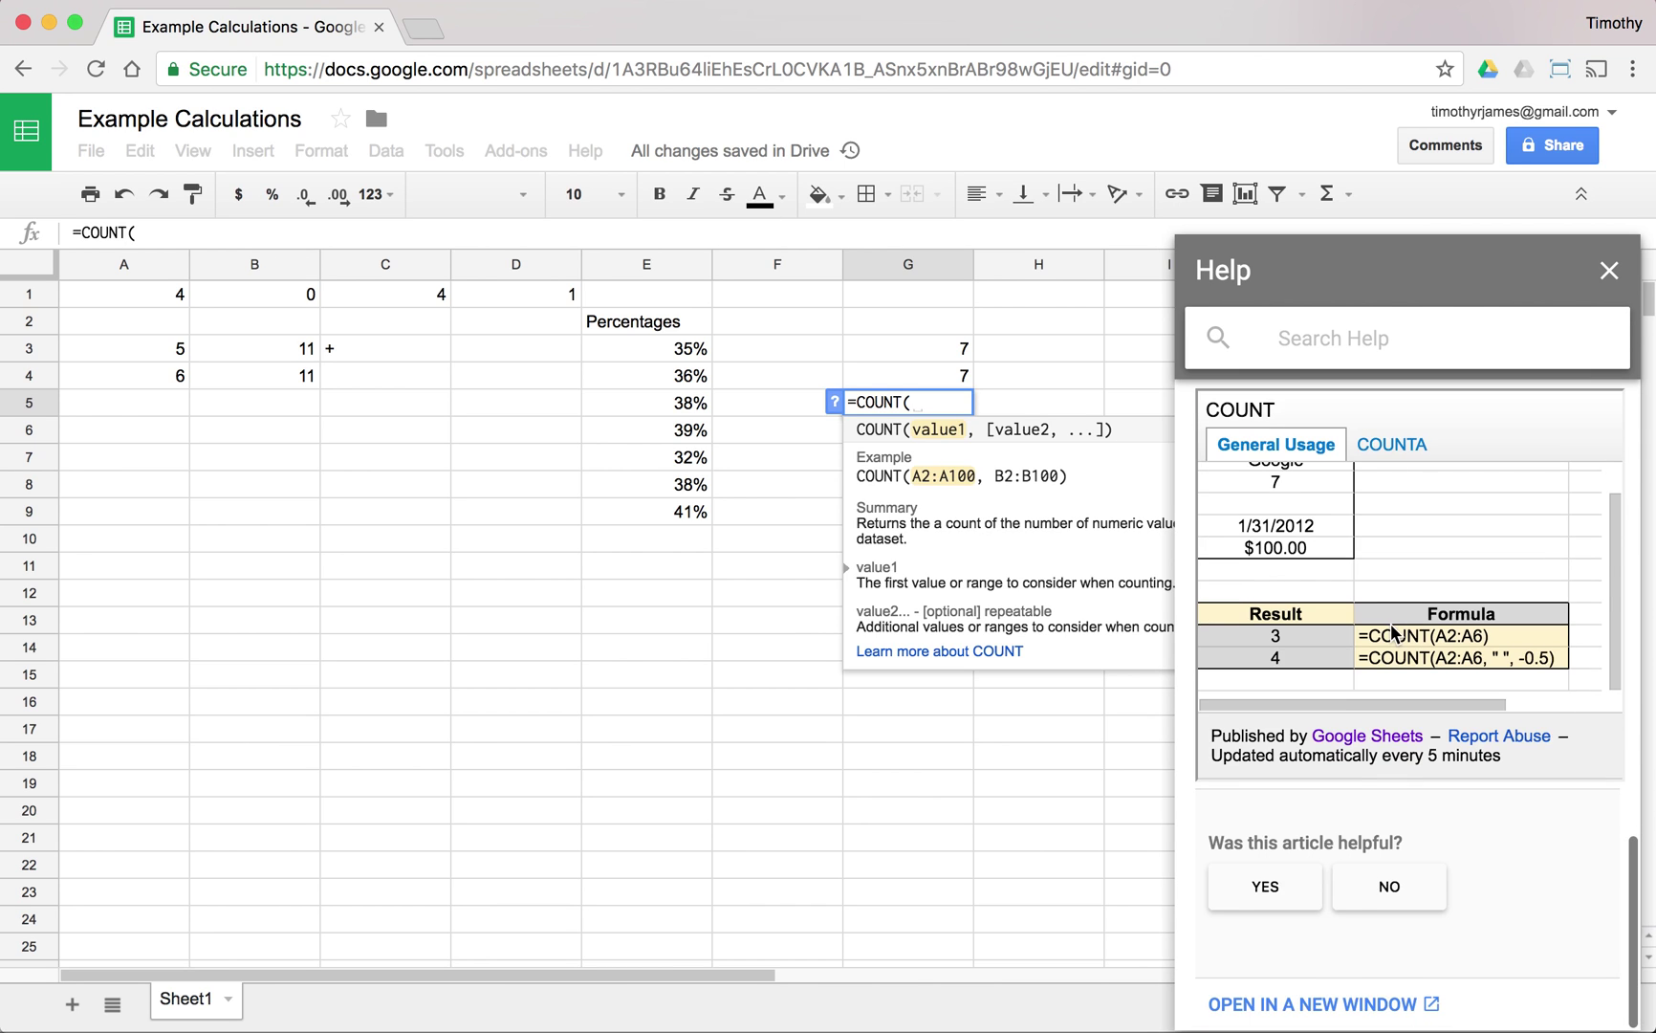
{"action": "scroll", "coordinate": [1392, 635], "scroll_direction": "up", "scroll_amount": 13}
{"action": "left_click", "coordinate": [1609, 269]}
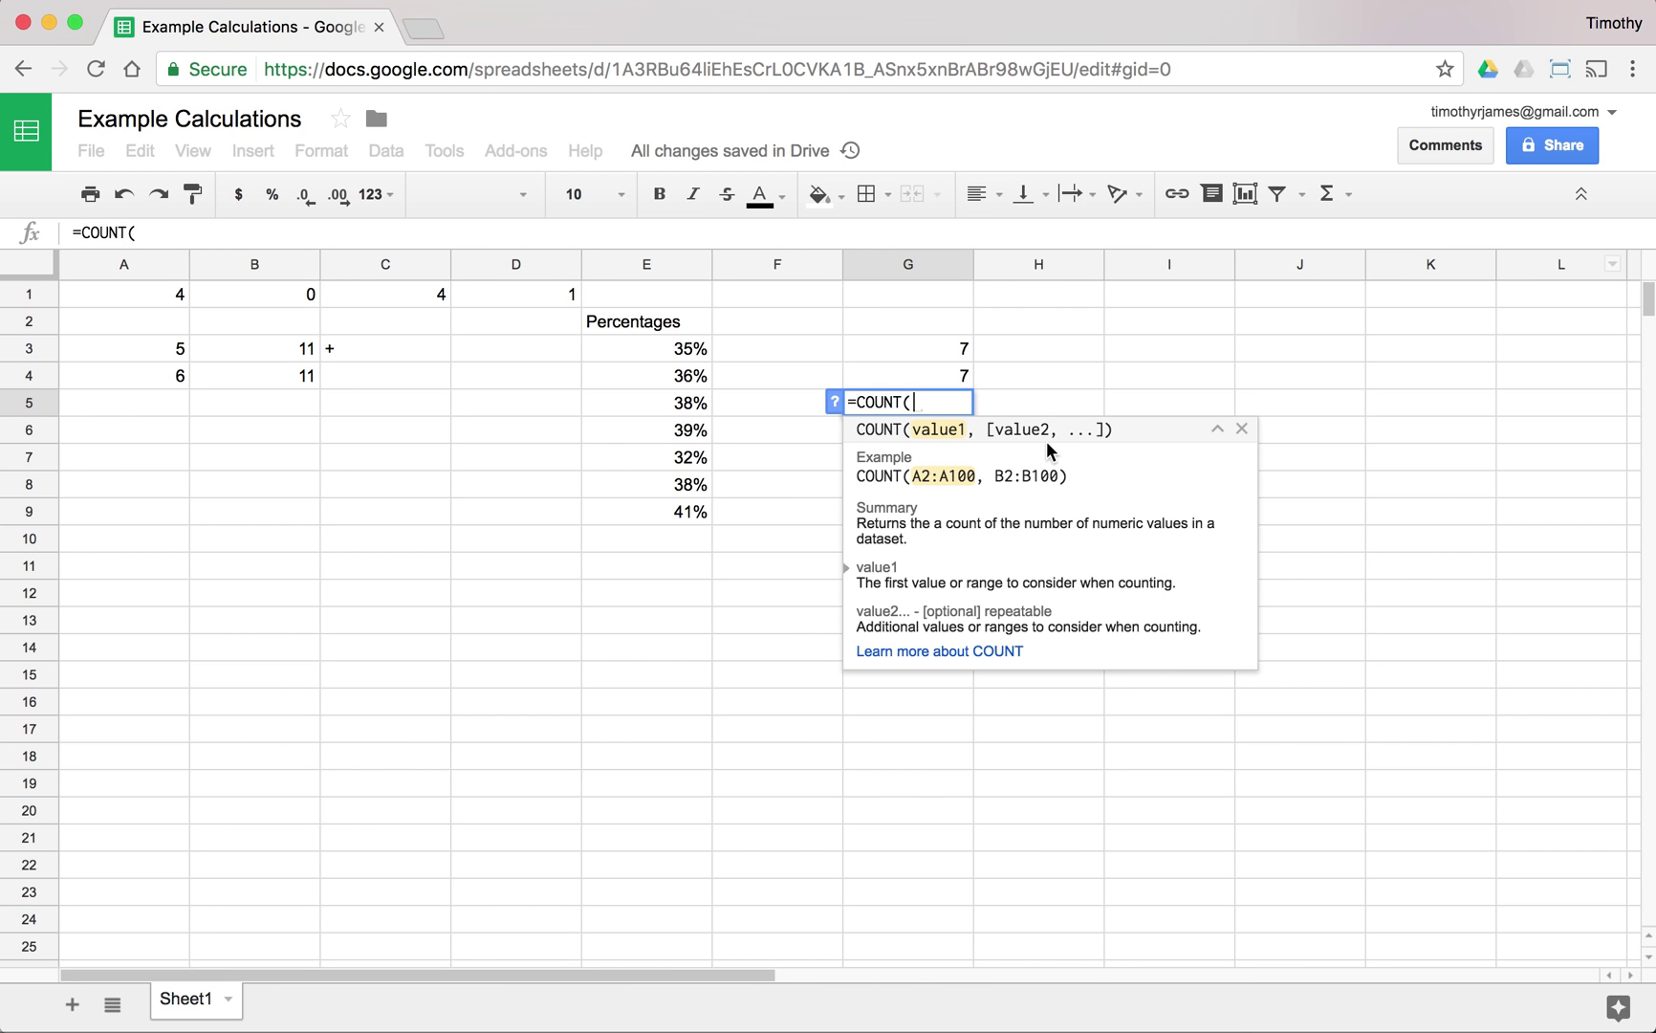
{"action": "left_click", "coordinate": [1036, 388]}
Label G5 Maximum: and enter =MAX(Percentages) in H5, showing 41%
{"action": "key", "text": "Escape"}
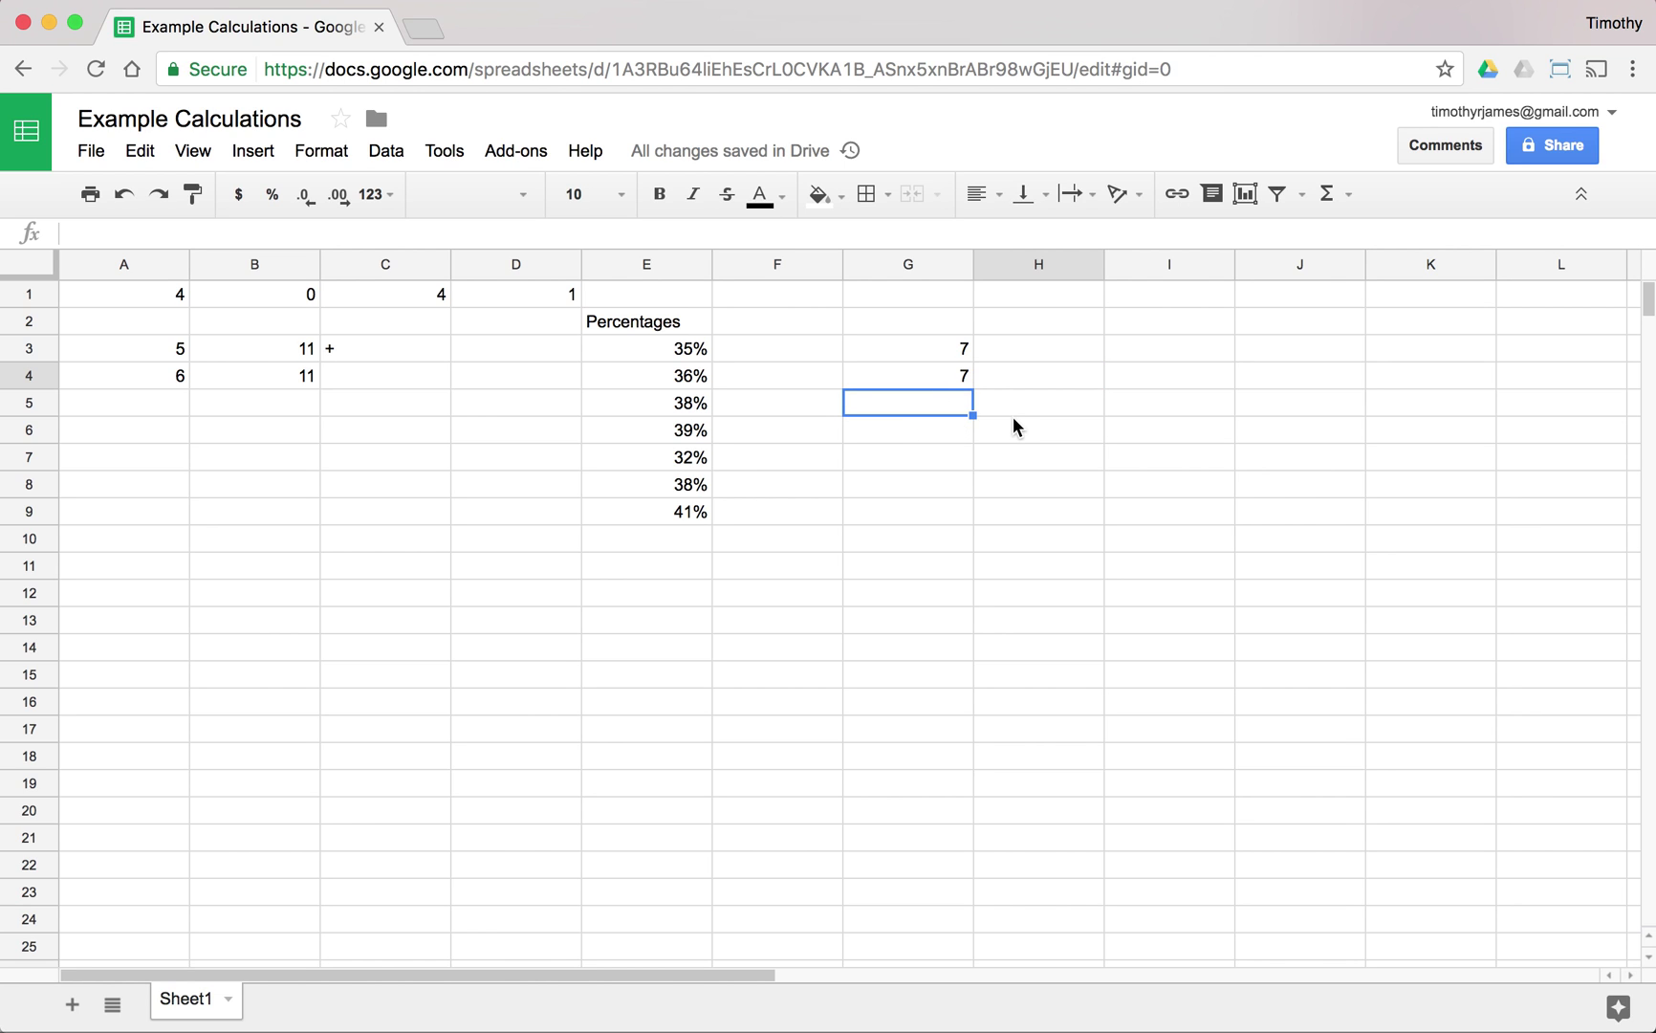
{"action": "type", "text": "=MAX("}
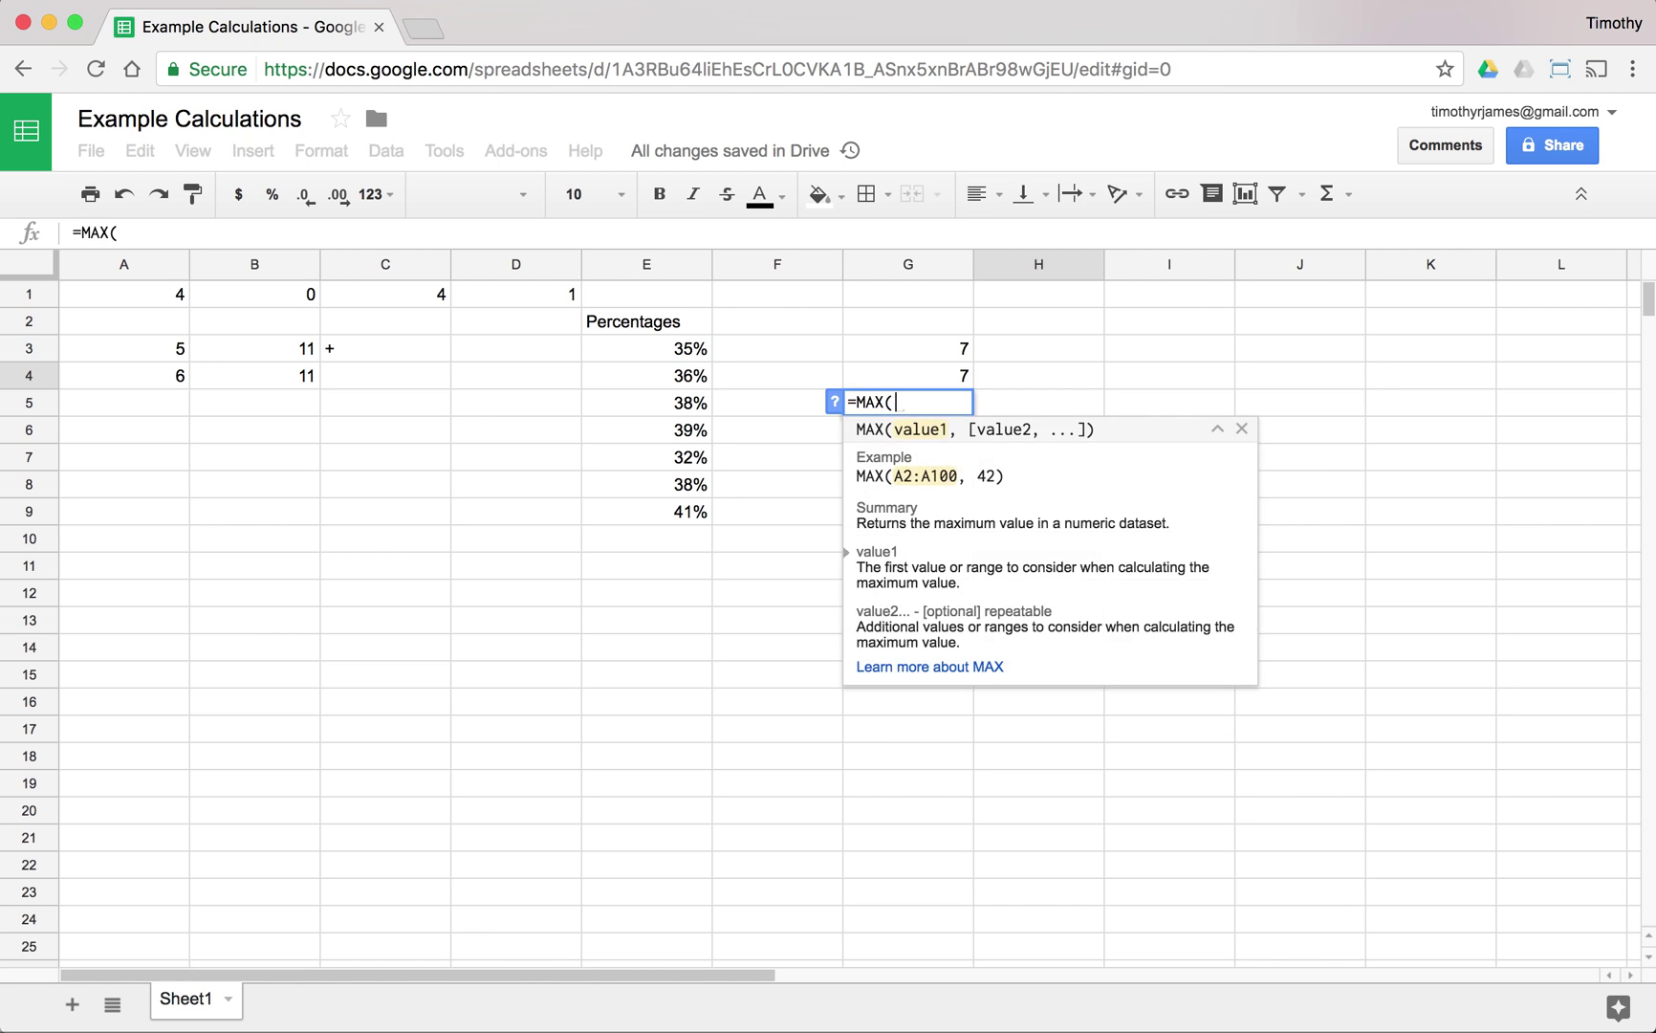
{"action": "key", "text": "Escape"}
{"action": "type", "text": "Maximum:"}
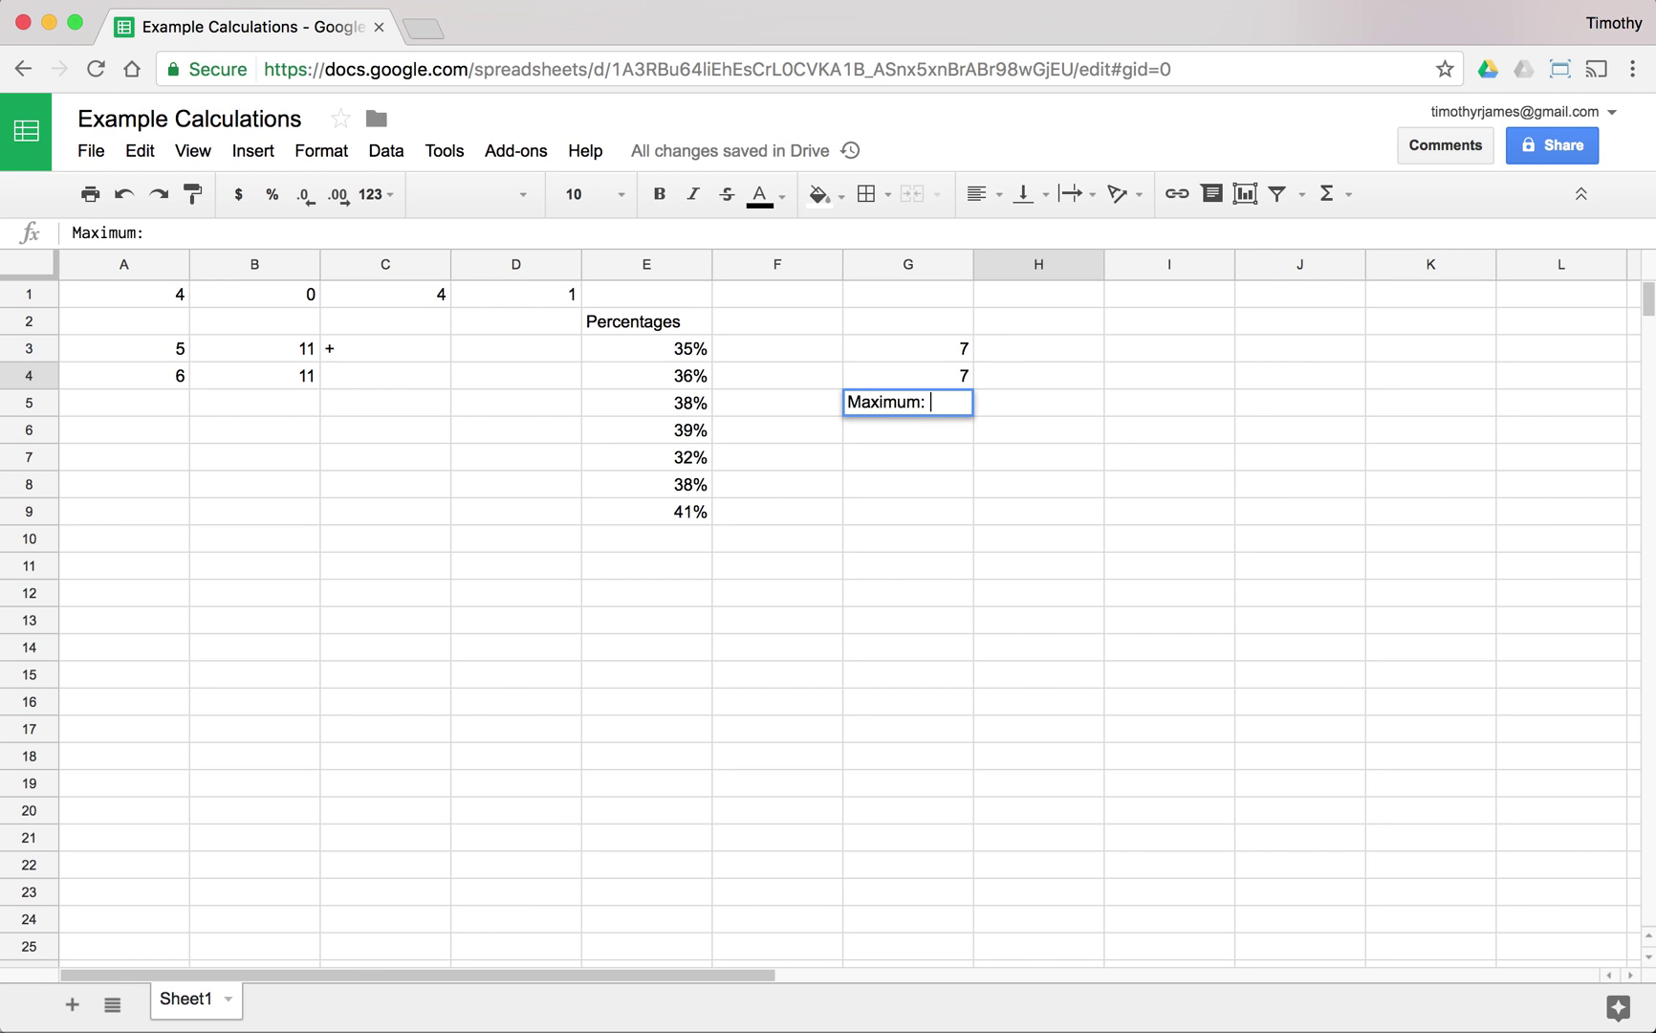
{"action": "key", "text": "Tab"}
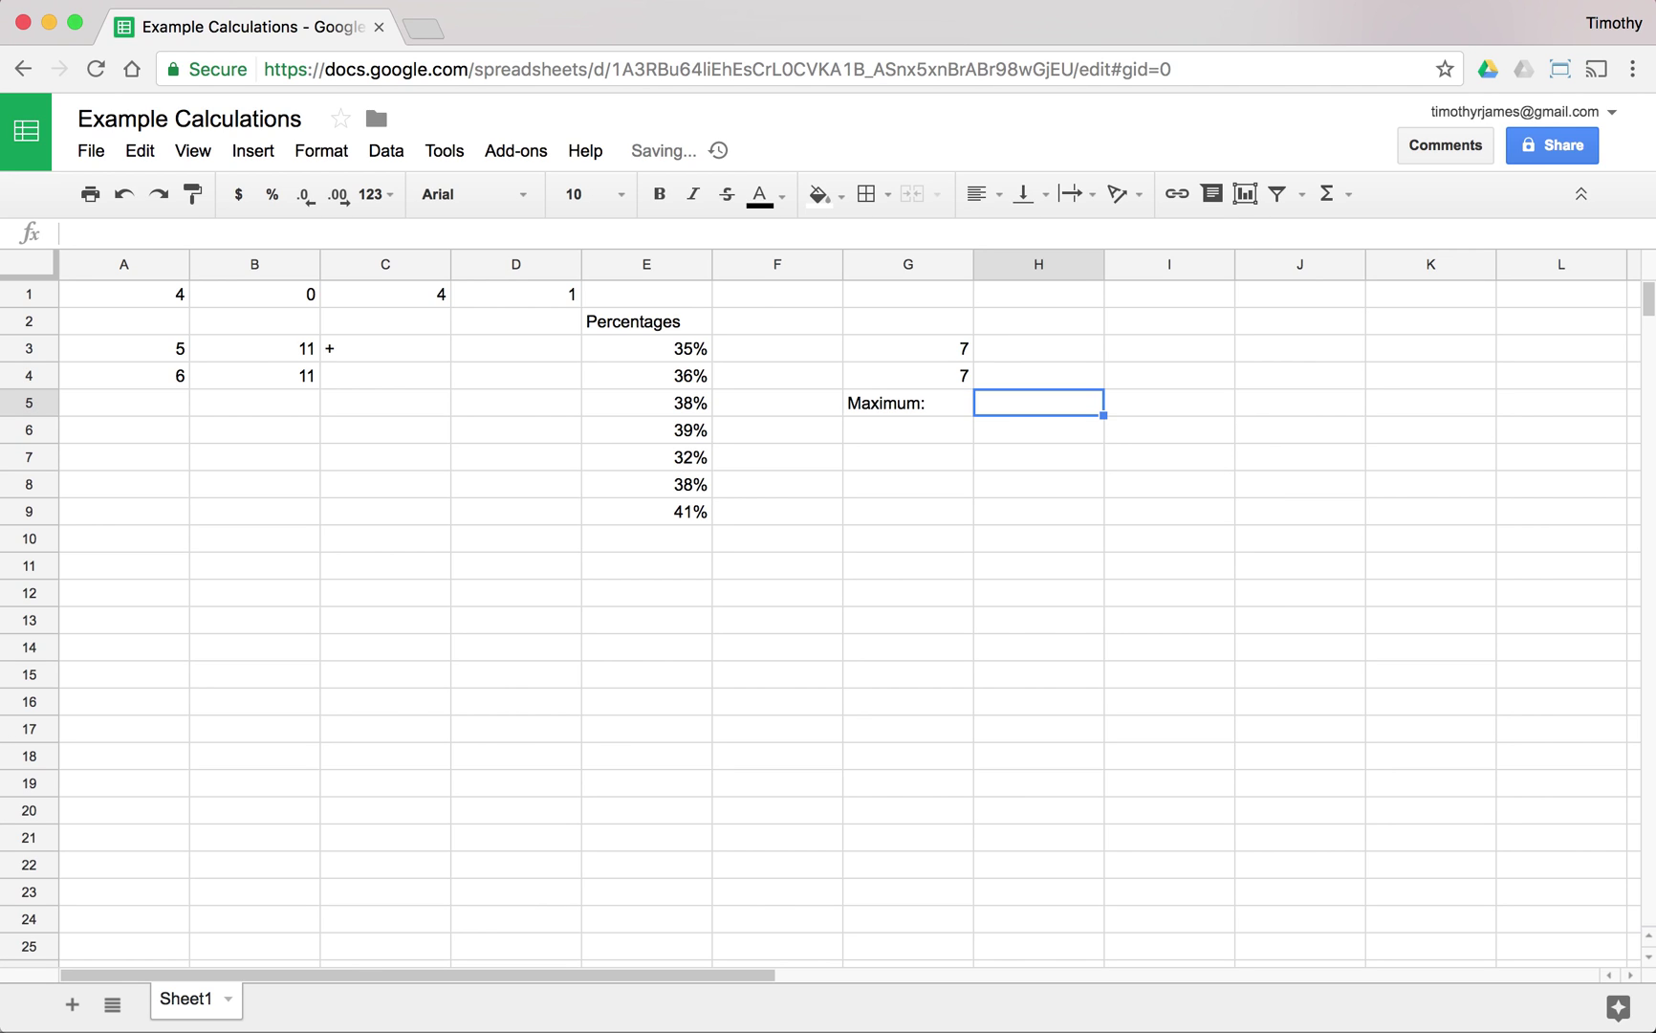
{"action": "type", "text": "=MA"}
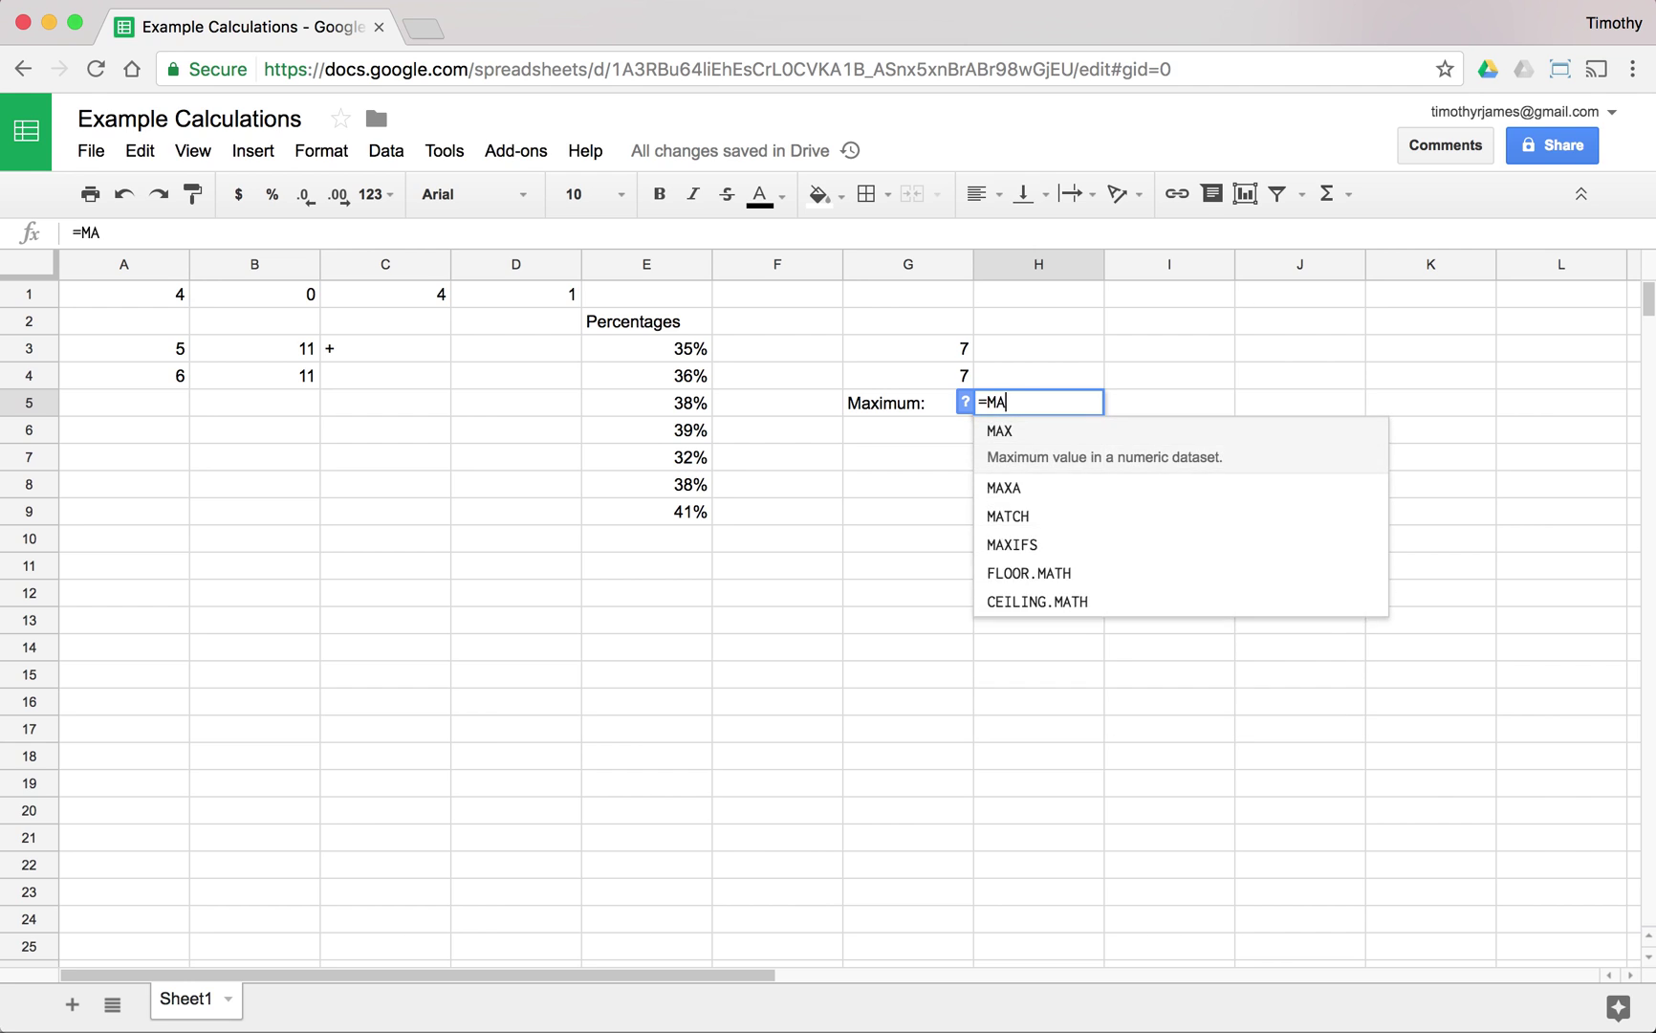
{"action": "type", "text": "X(Percent"}
{"action": "key", "text": "Tab"}
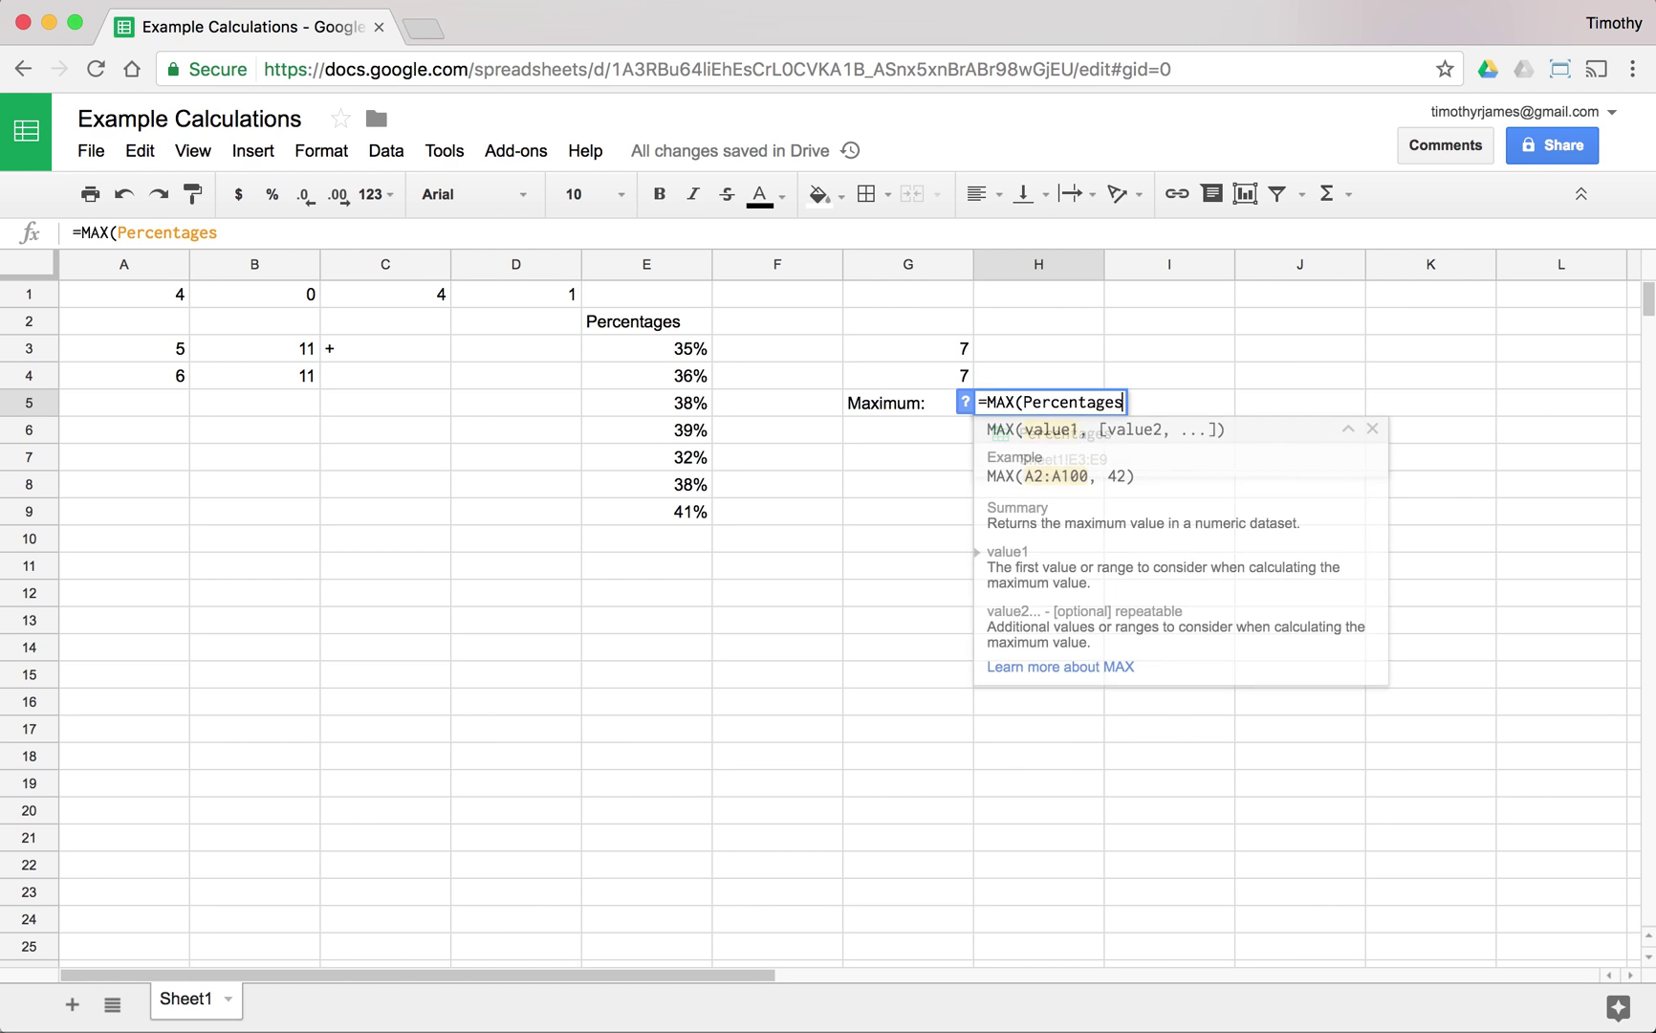
{"action": "key", "text": "Return"}
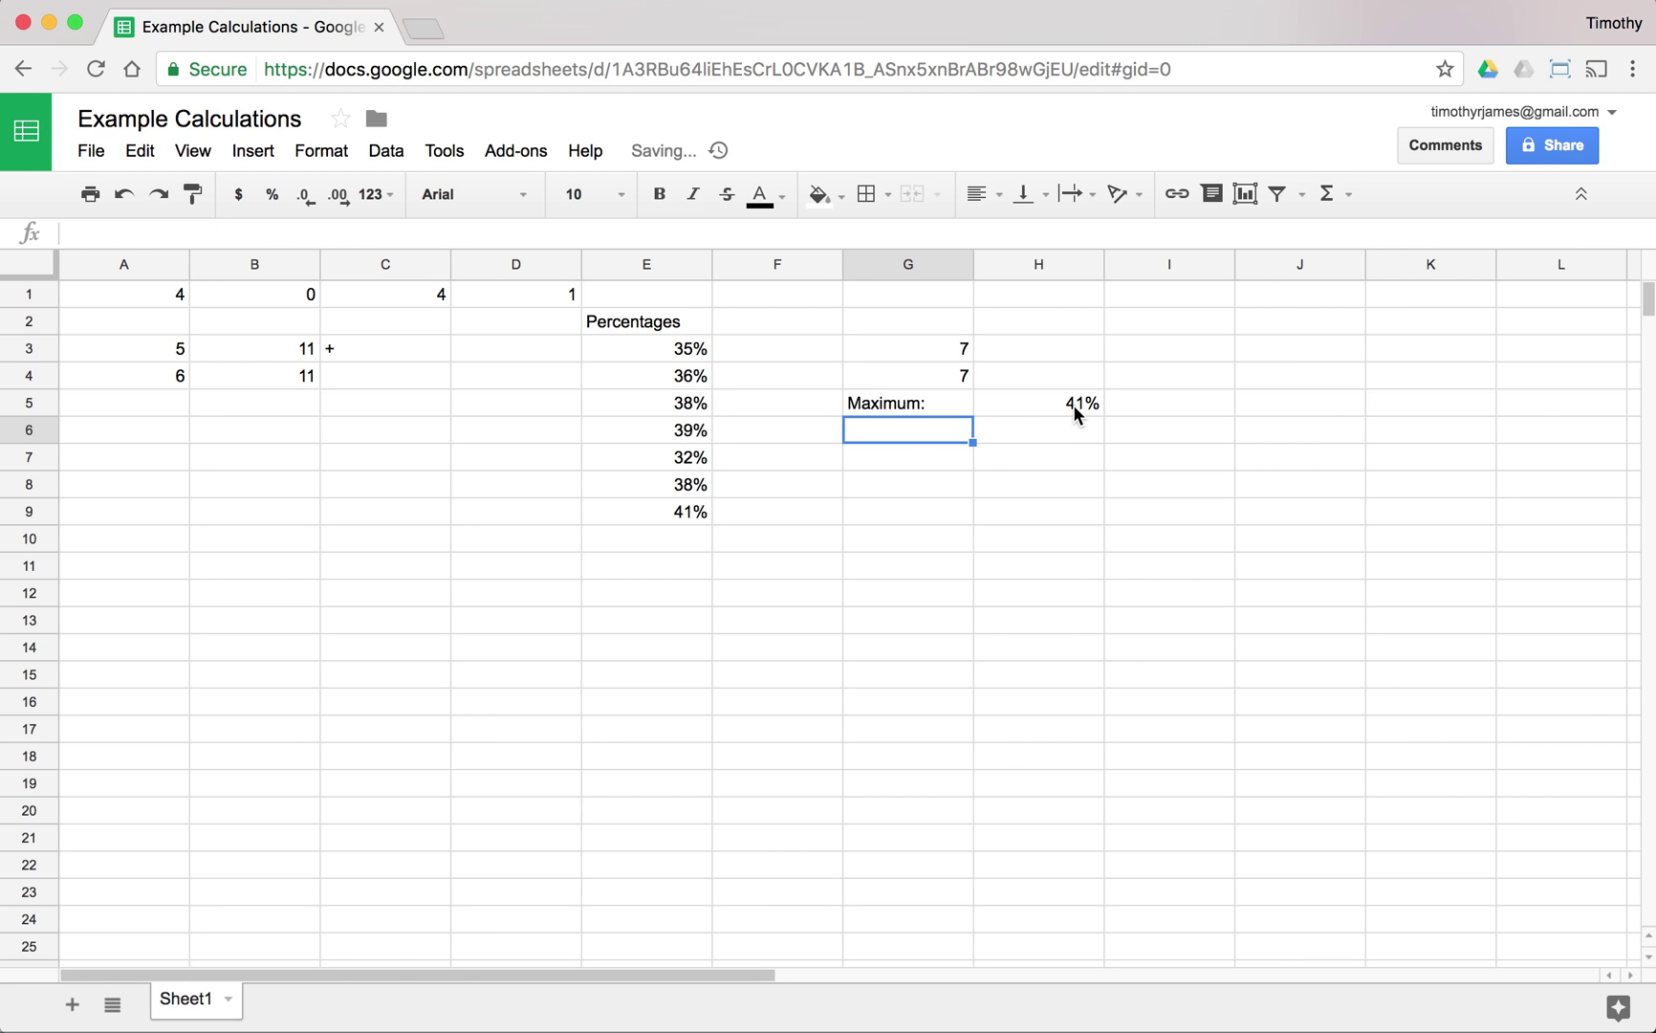
Label G6 Minimum: and enter =MIN(Percentages) in H6, showing 32%
{"action": "type", "text": "Mini"}
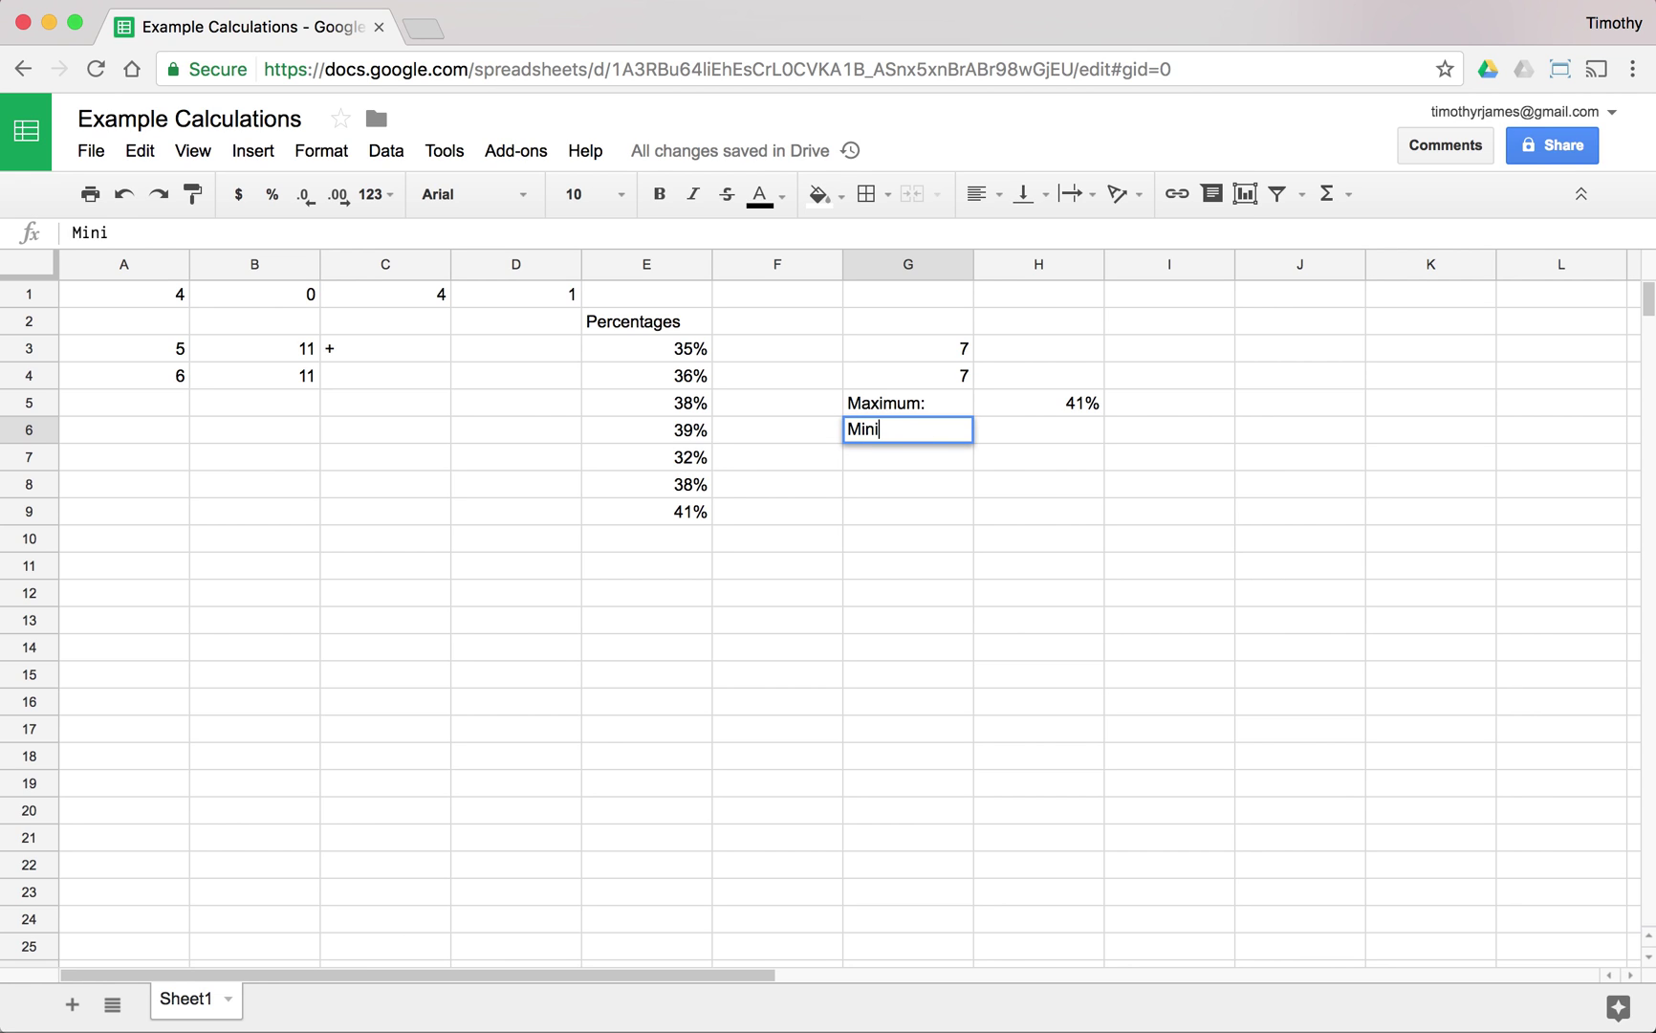
{"action": "type", "text": "mum:"}
{"action": "key", "text": "Tab"}
{"action": "type", "text": "=M"}
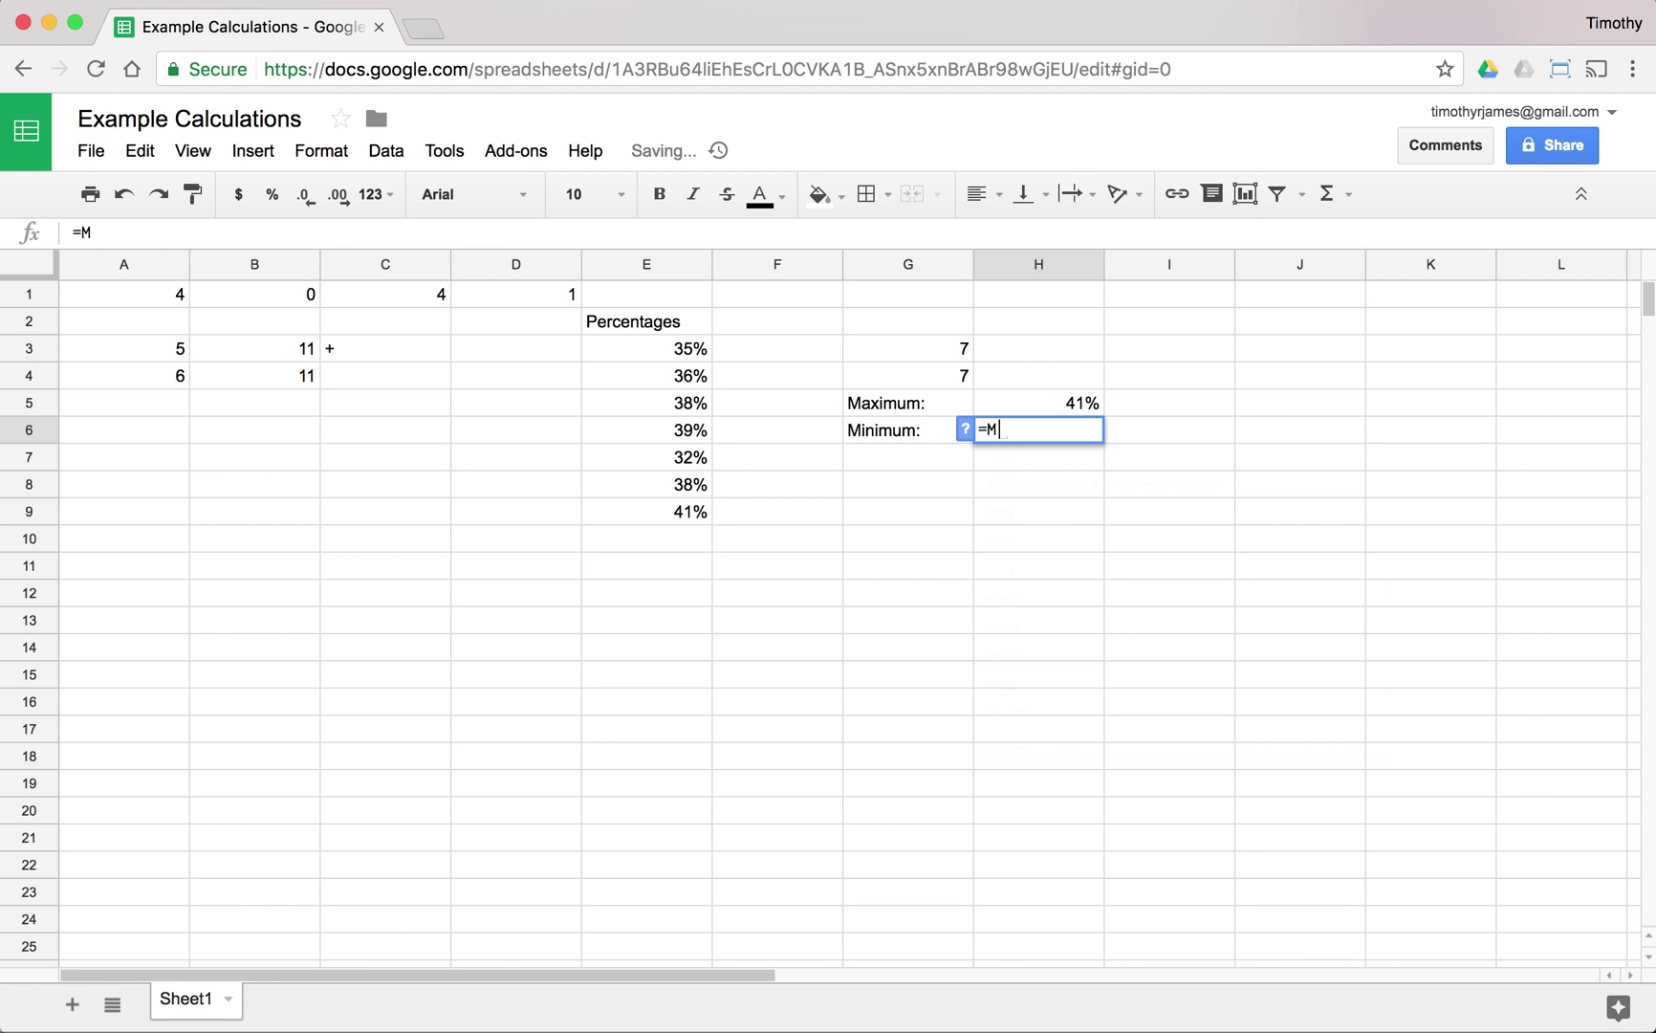
{"action": "type", "text": "IN(Percent"}
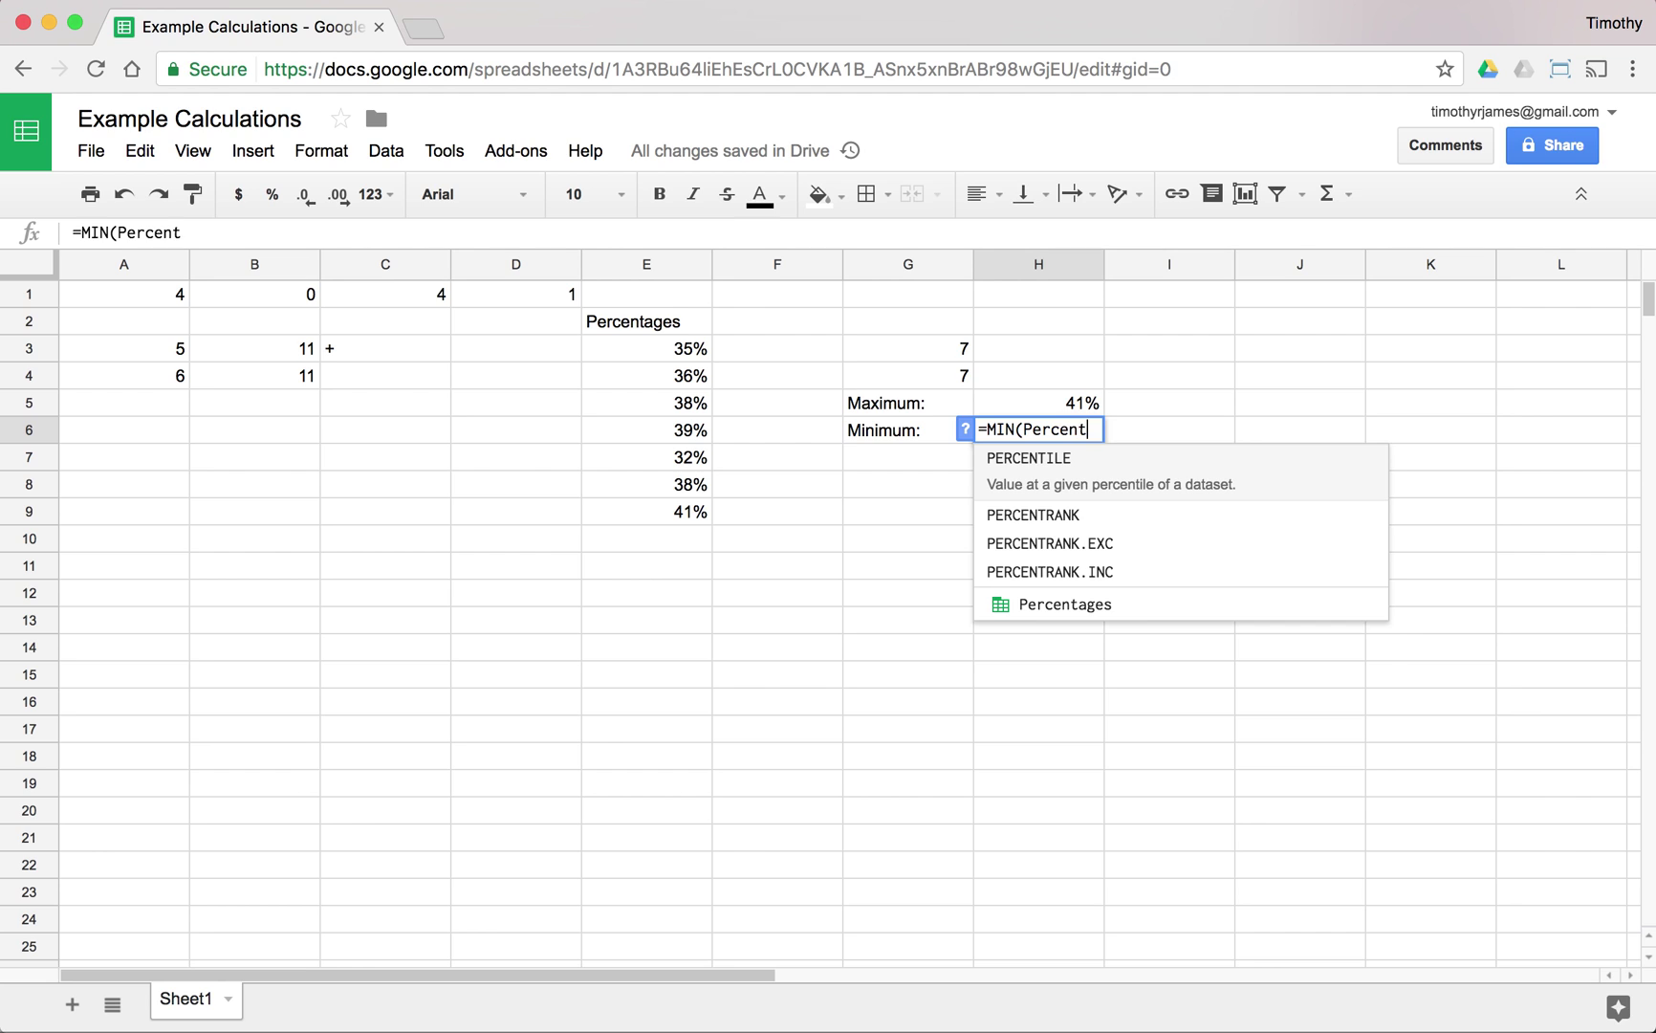
{"action": "type", "text": "ages)"}
{"action": "key", "text": "Return"}
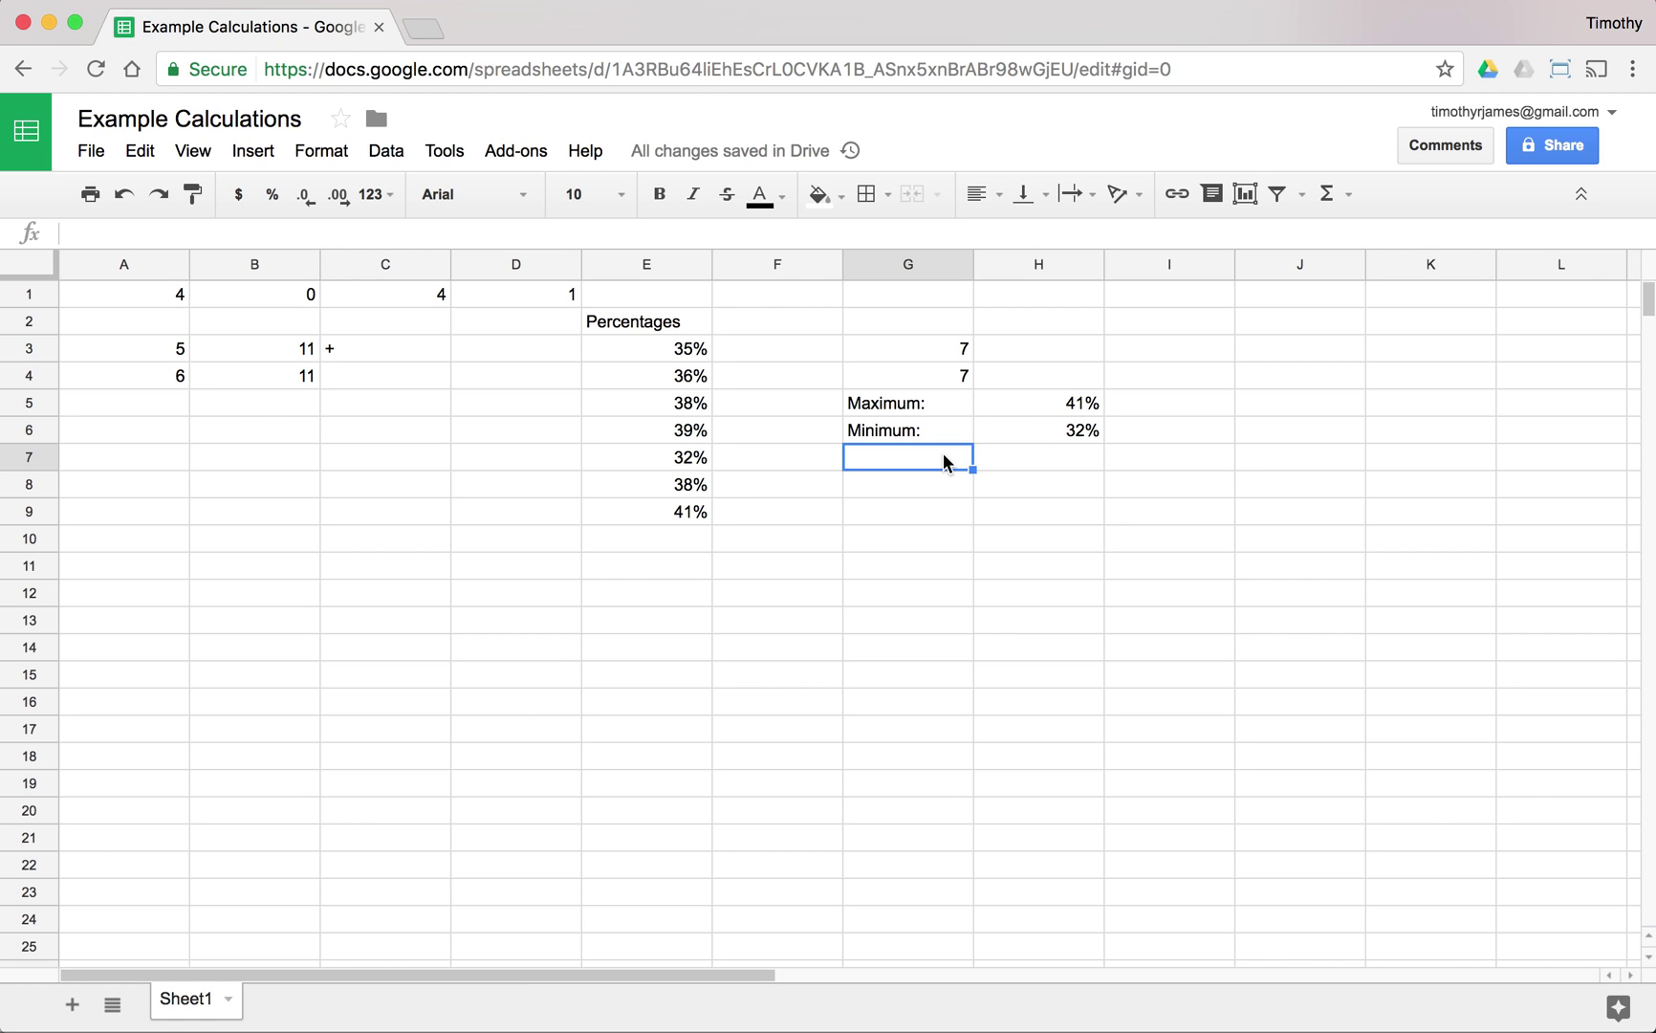
Enter =AVERAGE(Percentages) in G7 and add two decimal places to show 37.00%
{"action": "type", "text": "=AVERAGE("}
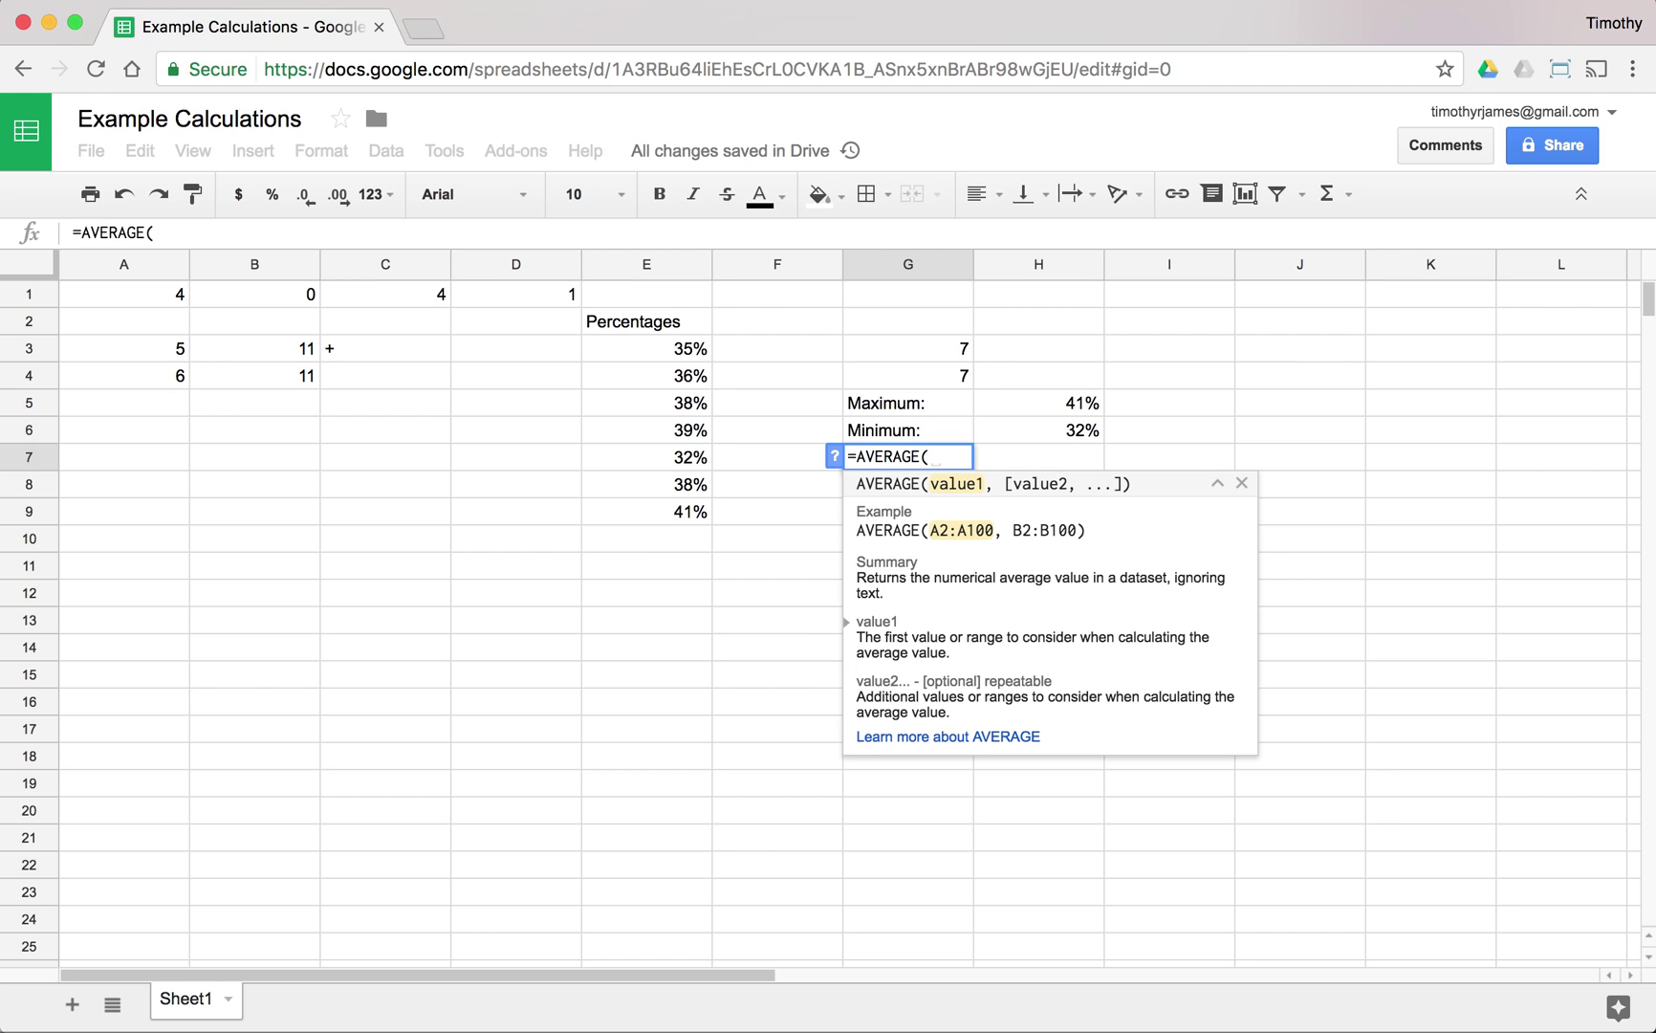
{"action": "type", "text": "Percentages)"}
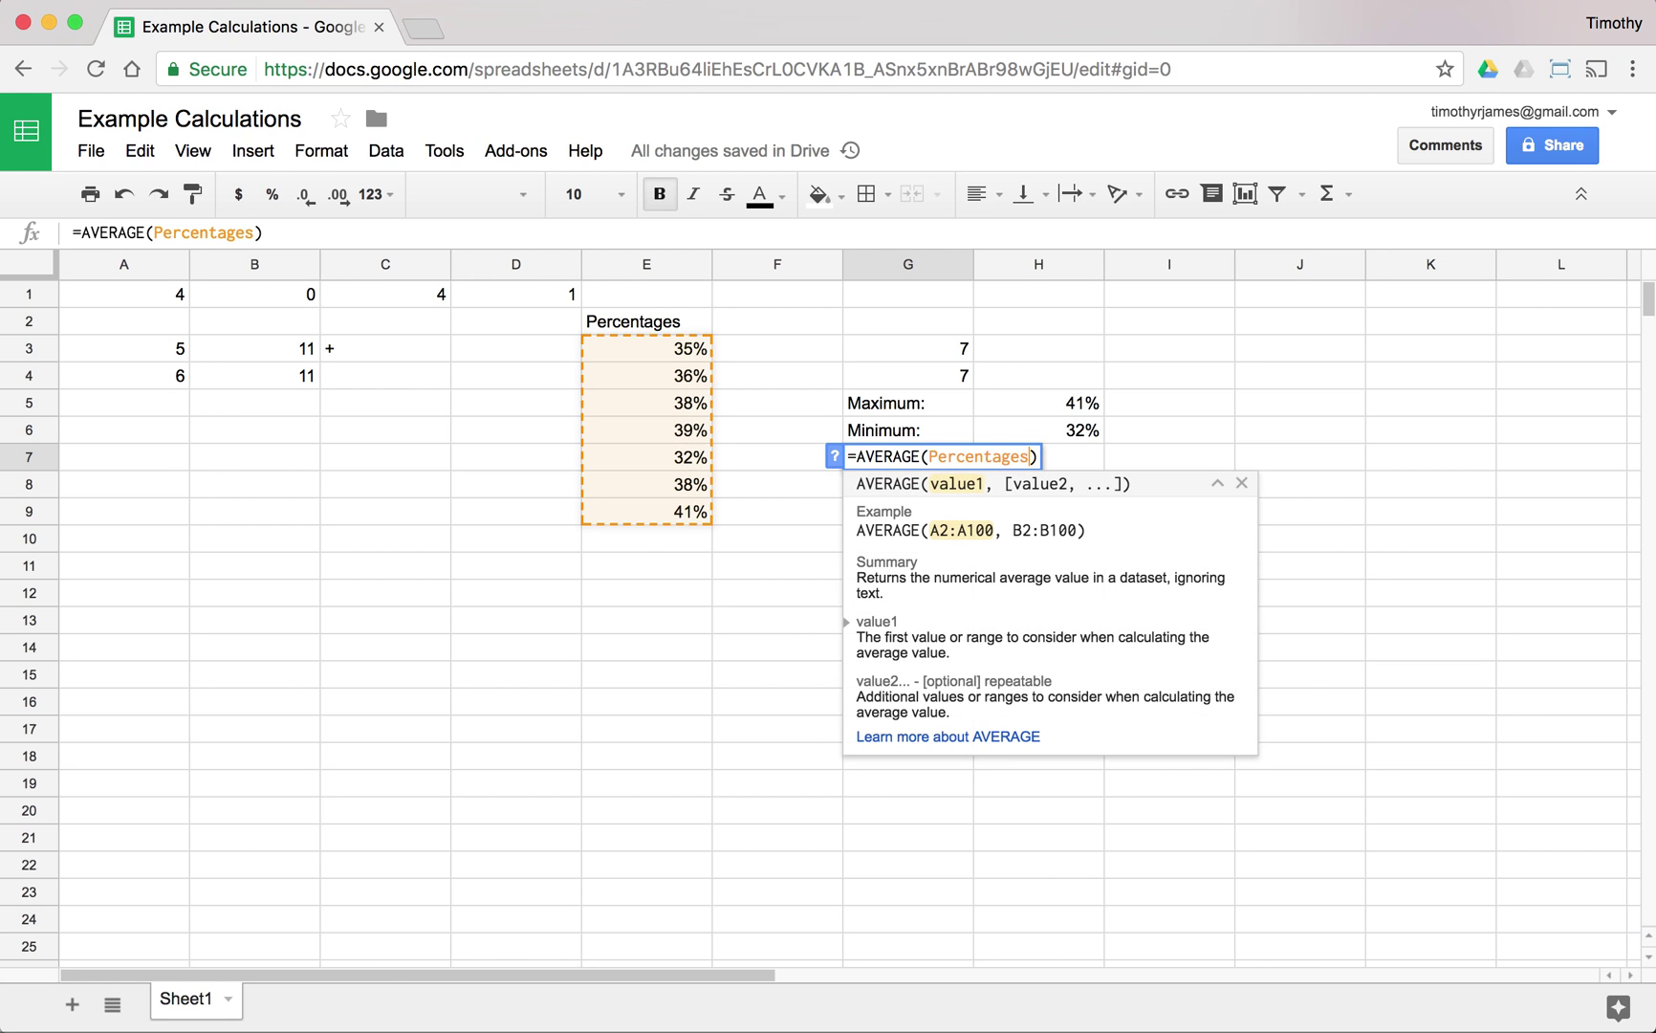
{"action": "key", "text": "Return"}
{"action": "left_click", "coordinate": [956, 465]}
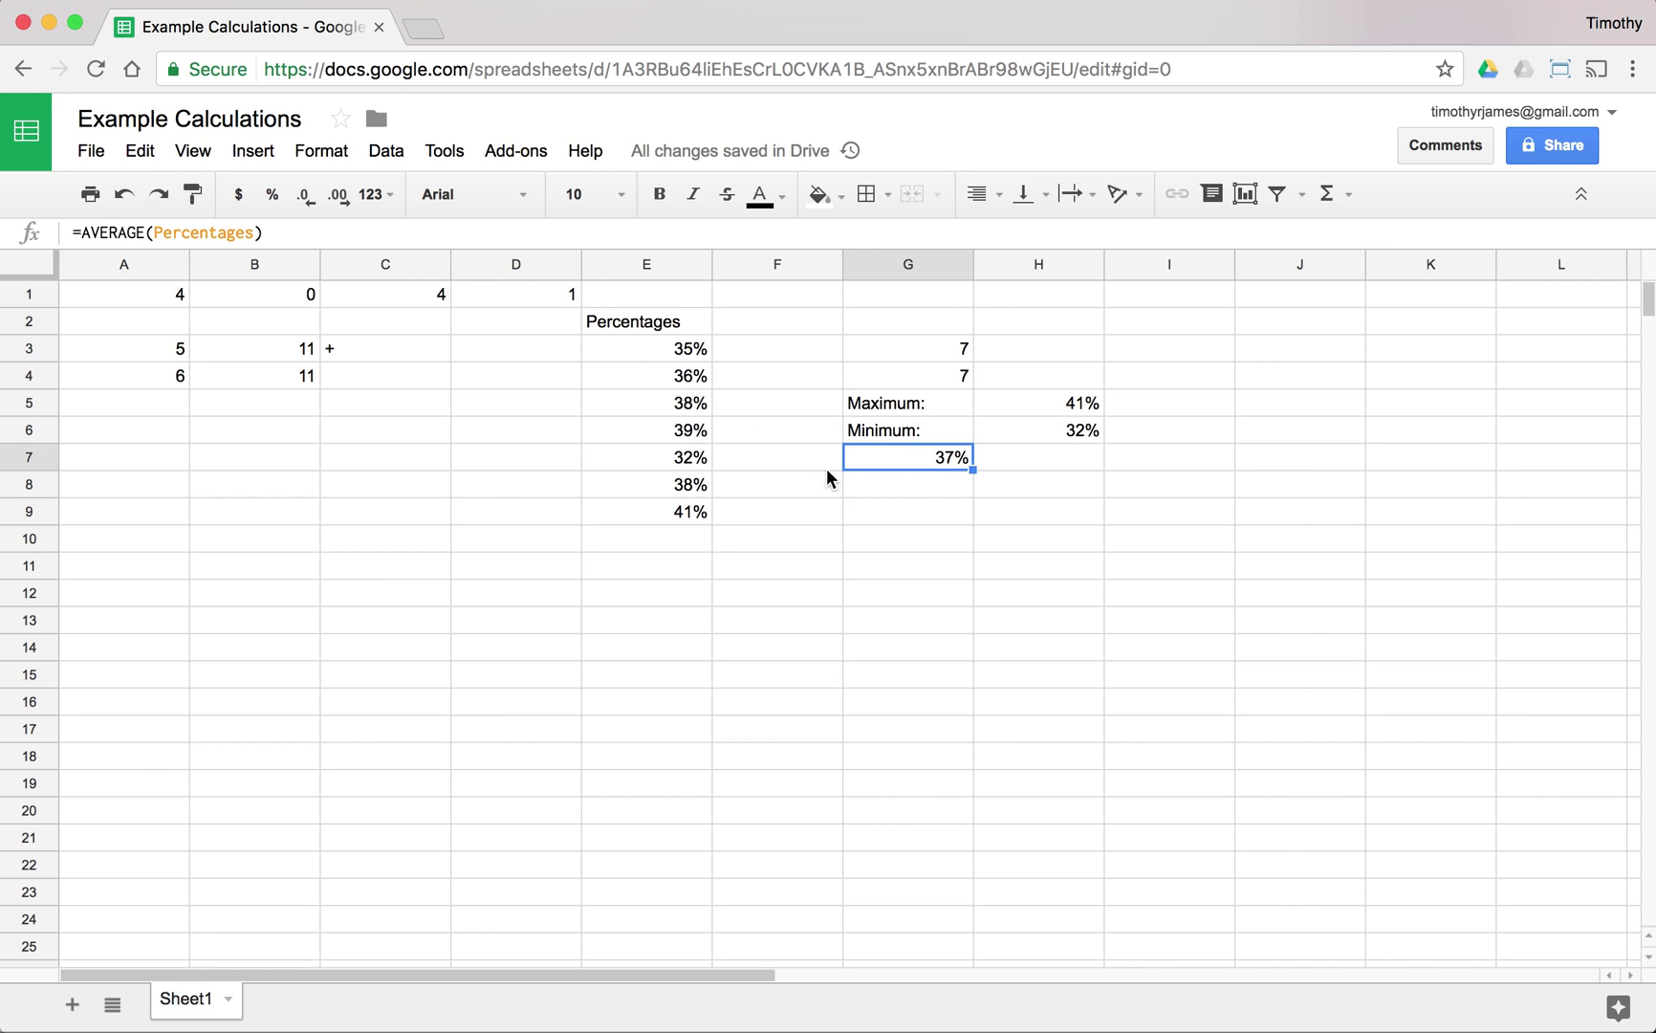
{"action": "left_click", "coordinate": [335, 199]}
{"action": "left_click", "coordinate": [334, 199]}
Enter =SUM(Percentages) in G8, giving 259%
{"action": "left_click", "coordinate": [937, 489]}
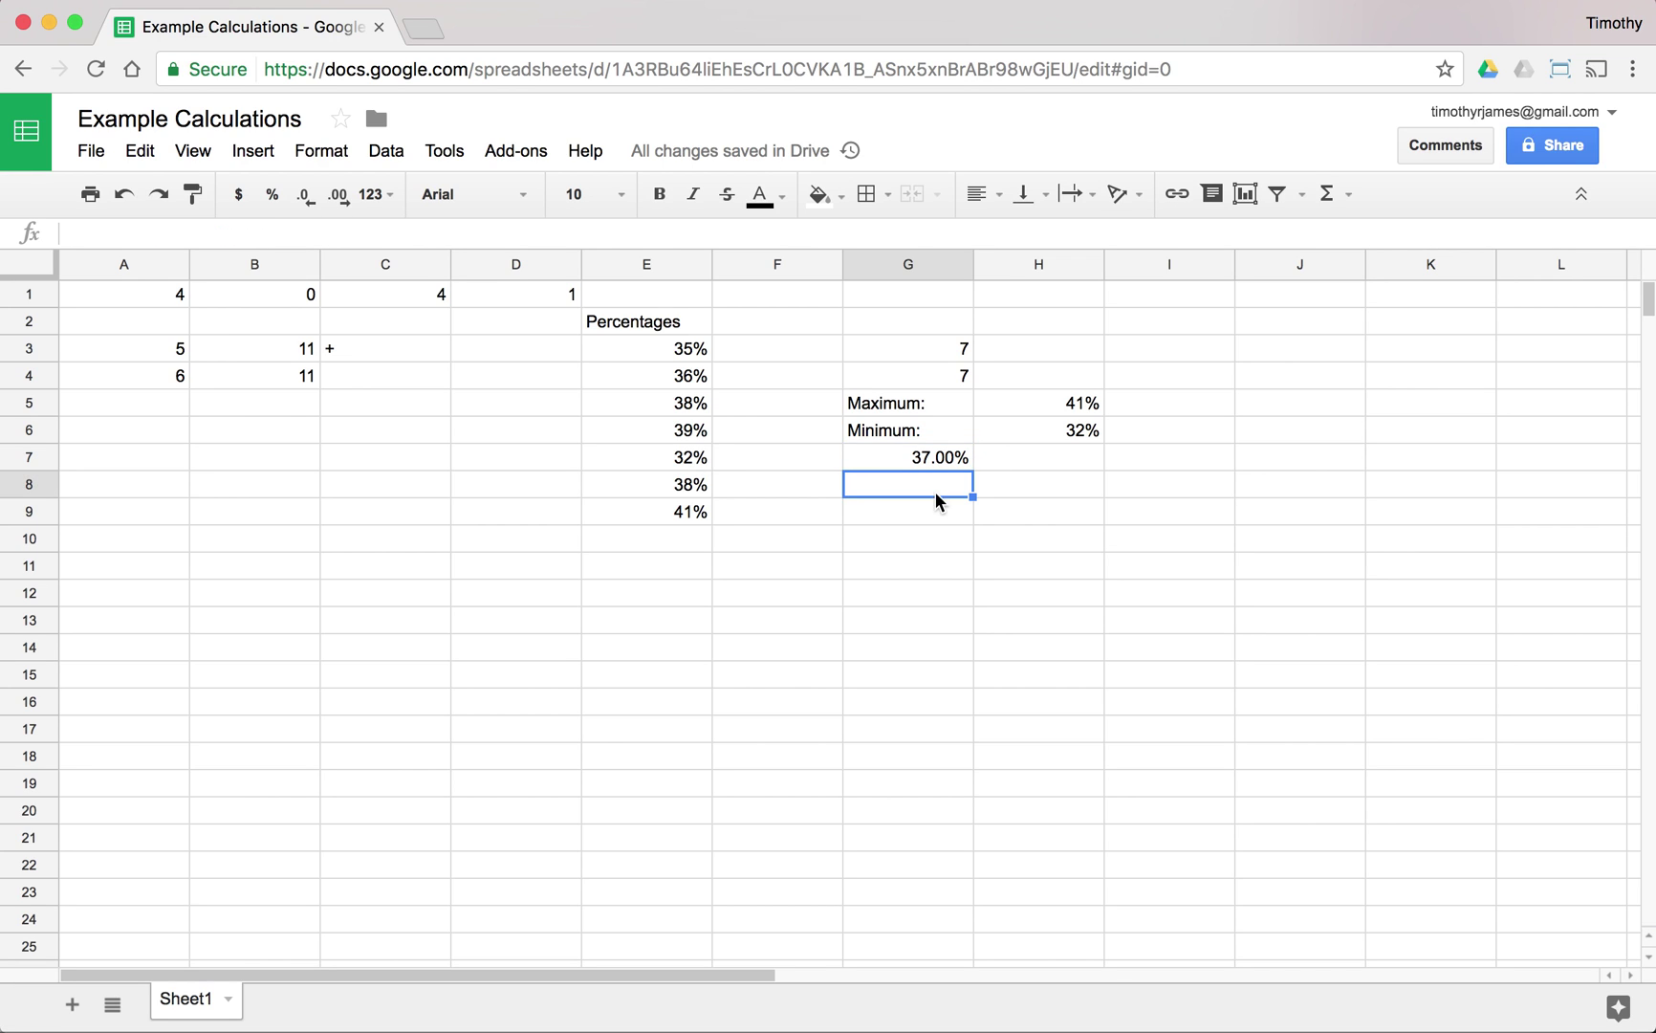
{"action": "type", "text": "=SUM("}
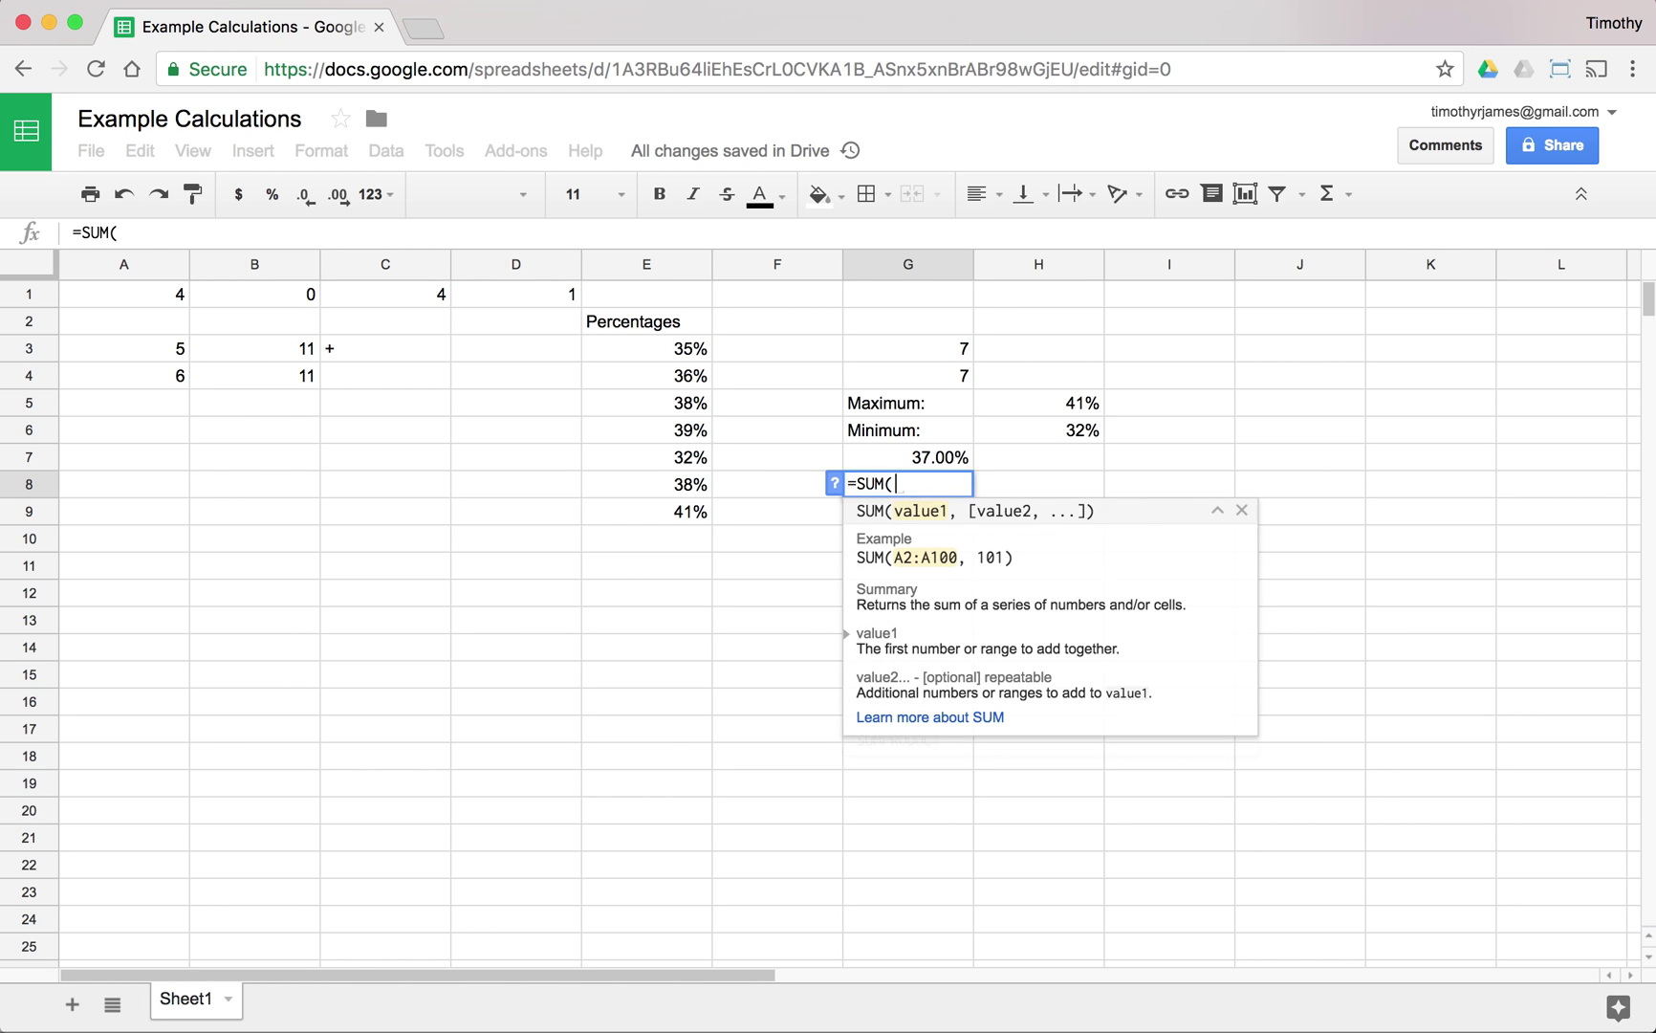
{"action": "type", "text": "Percentages)"}
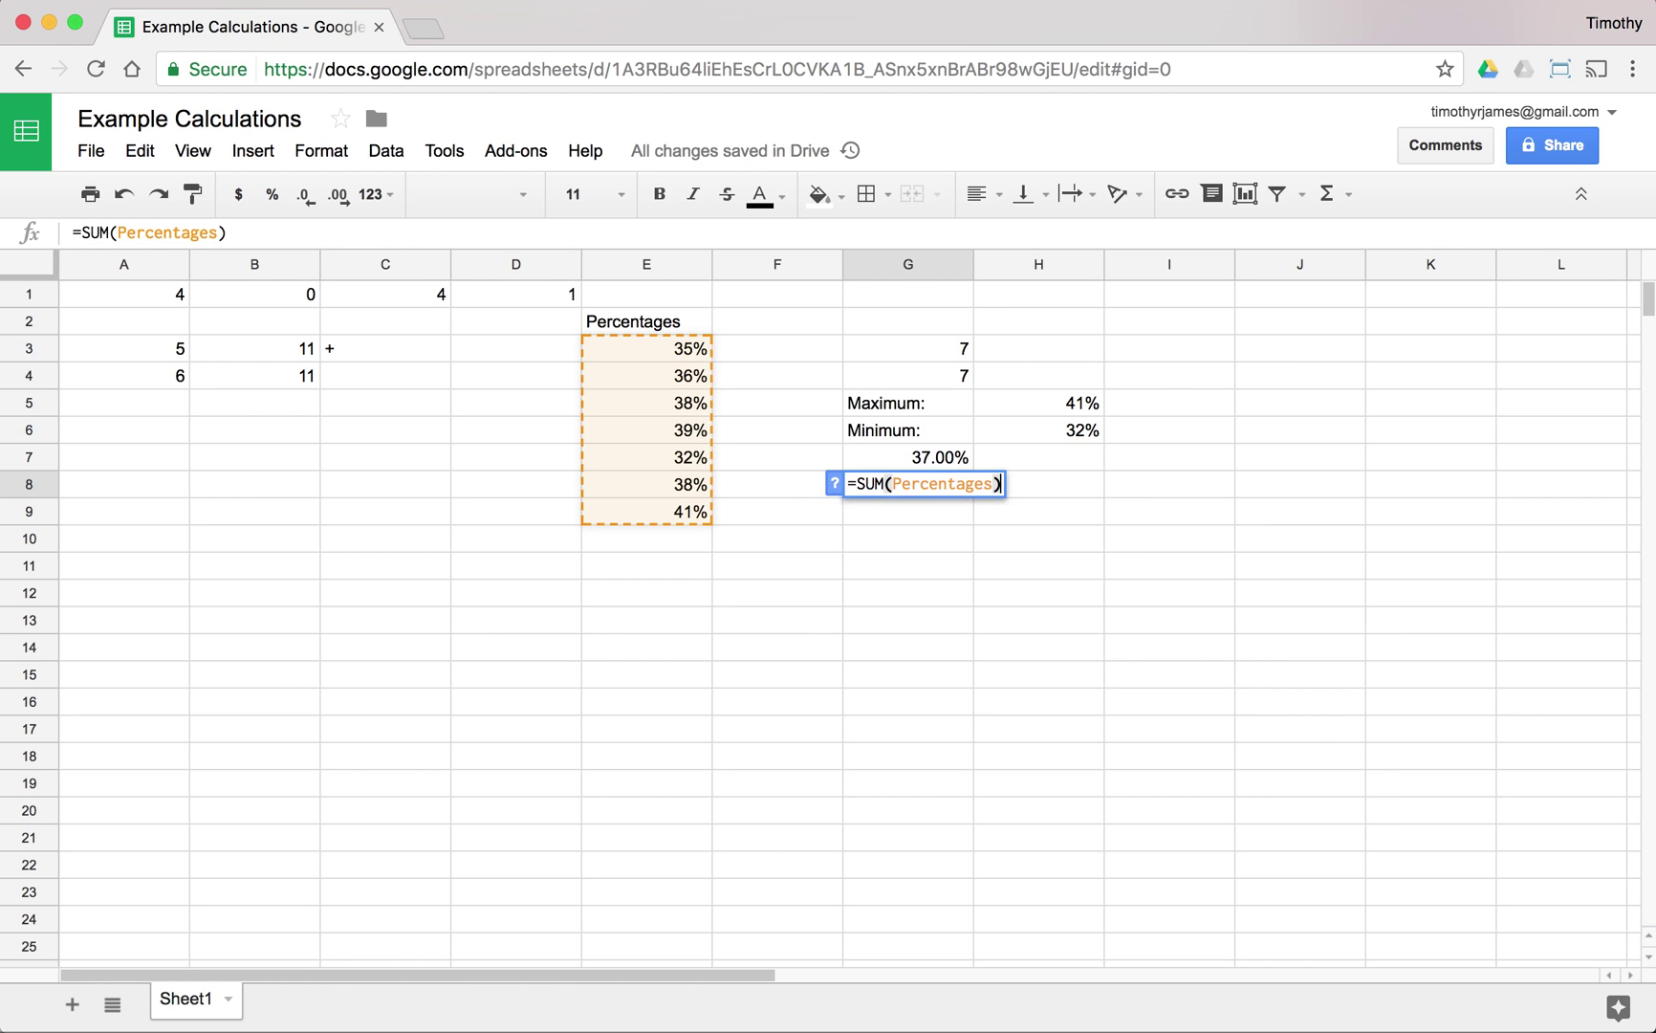
{"action": "key", "text": "Return"}
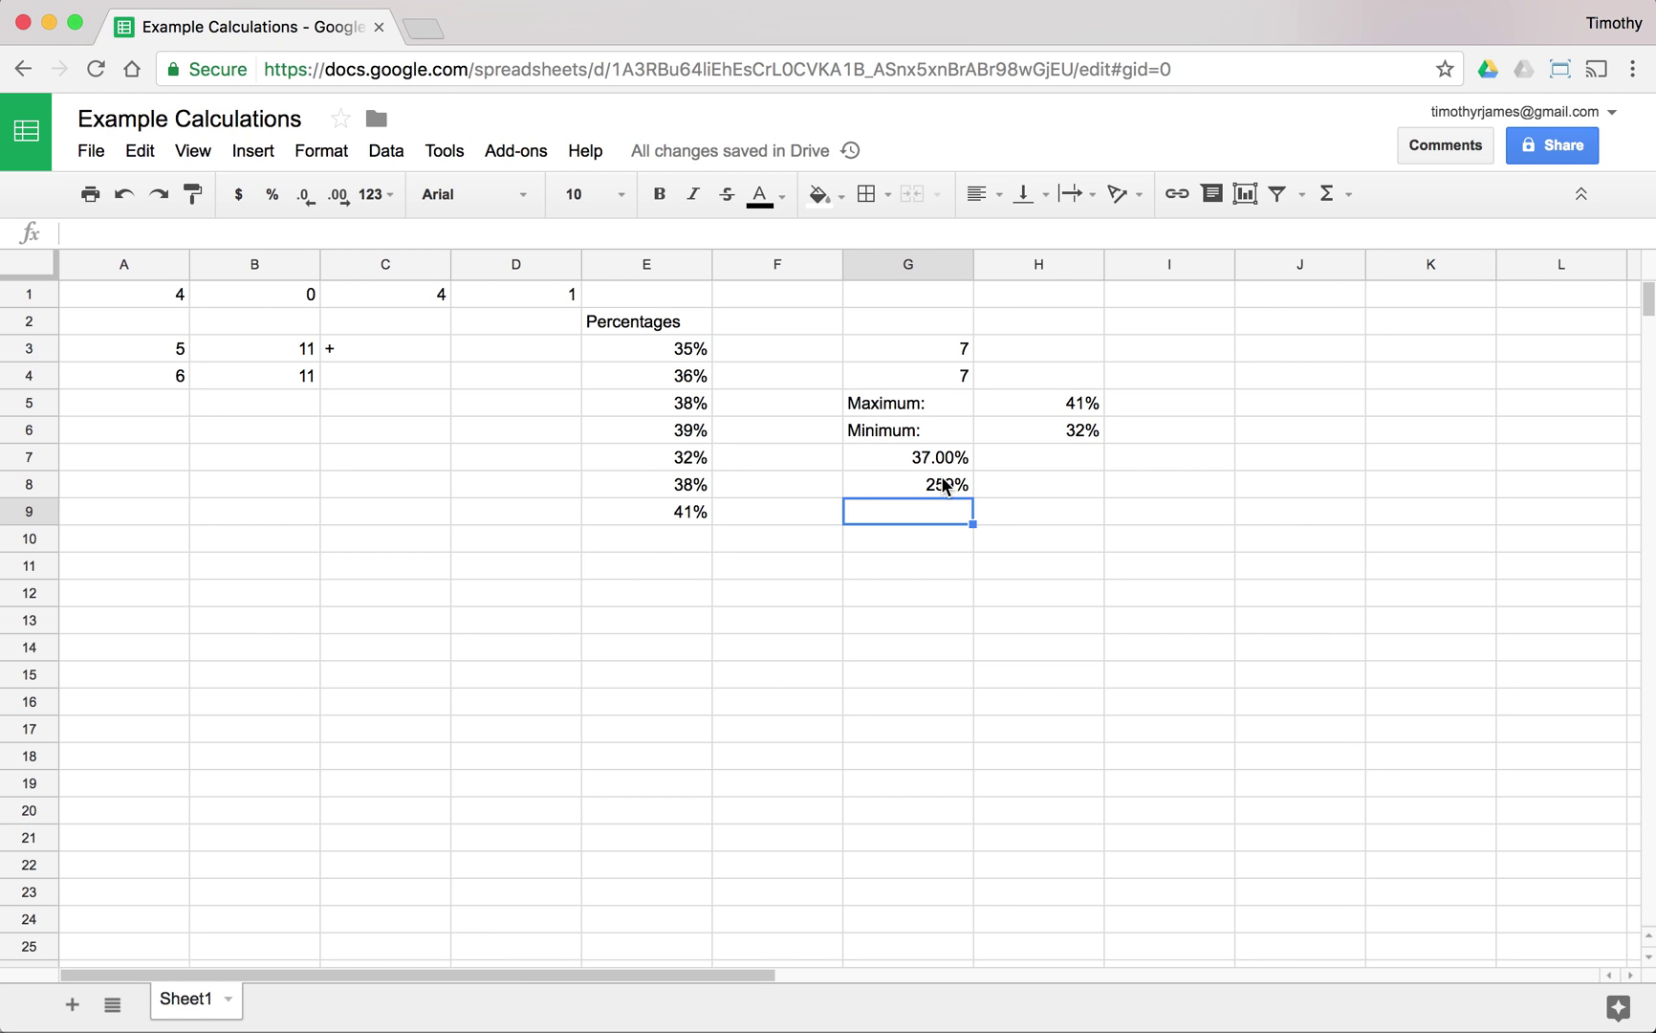
{"action": "left_click", "coordinate": [945, 485]}
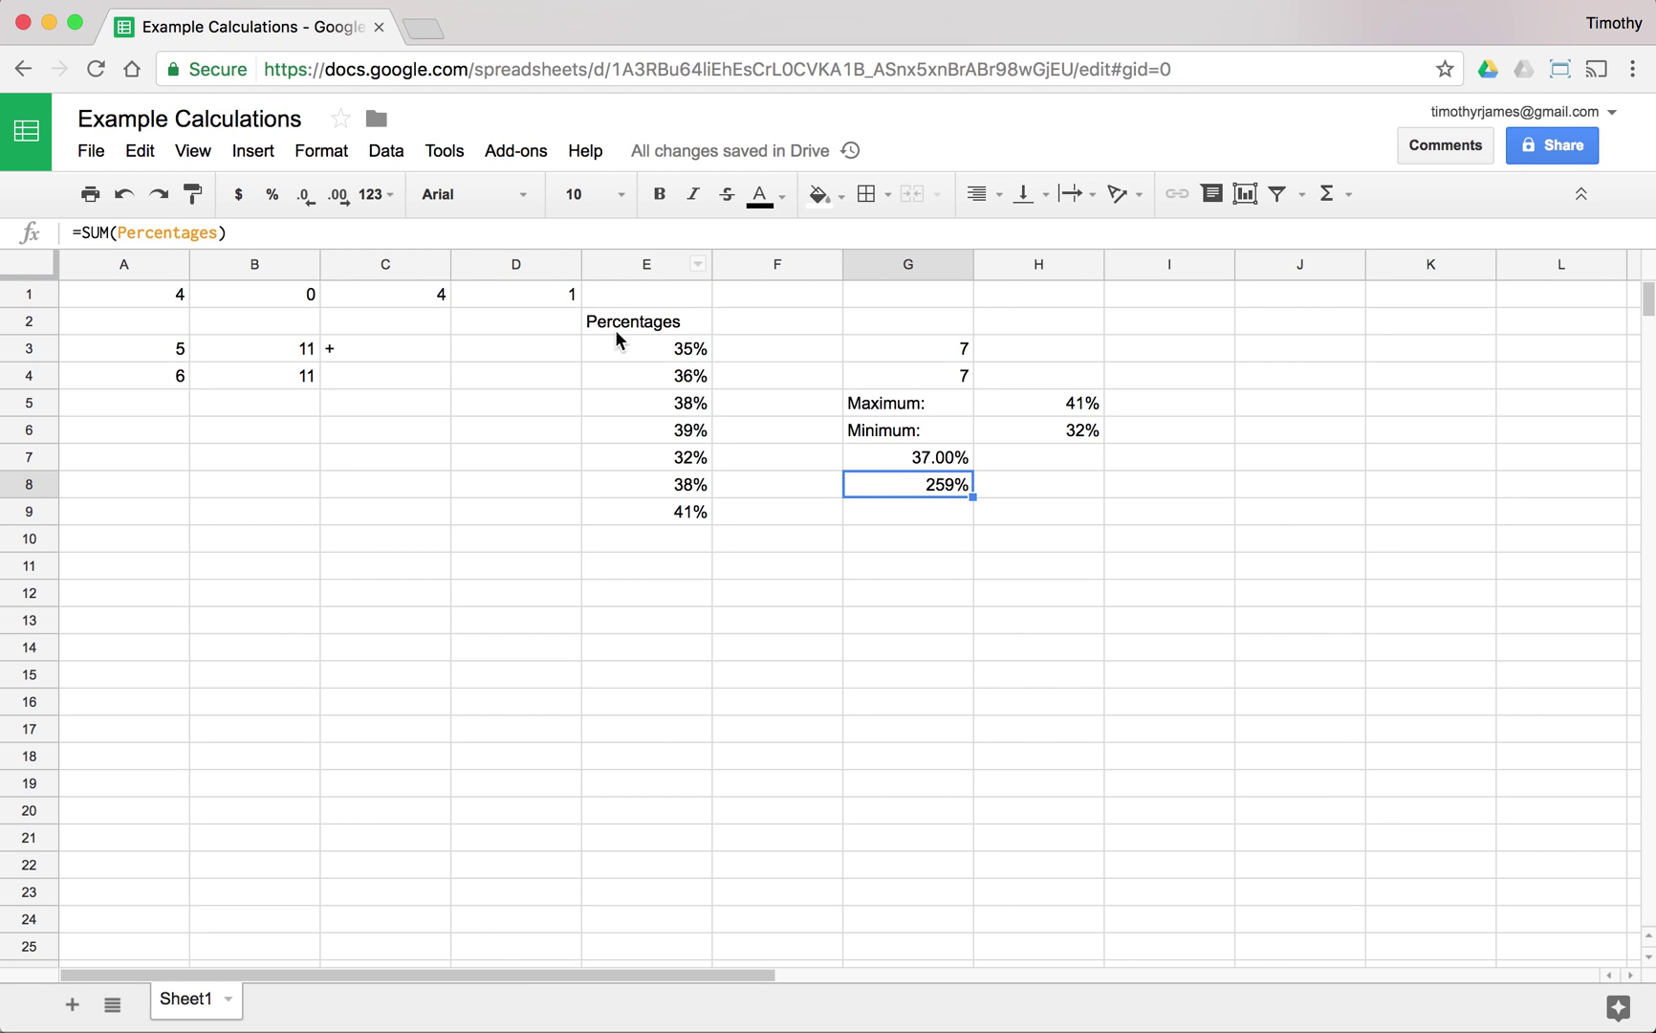
Select E3:E8 to confirm the total in the status bar, then move to G10
{"action": "left_click_drag", "start_coordinate": [649, 340], "coordinate": [672, 381]}
{"action": "left_click_drag", "start_coordinate": [680, 447], "coordinate": [683, 483]}
{"action": "left_click", "coordinate": [802, 537]}
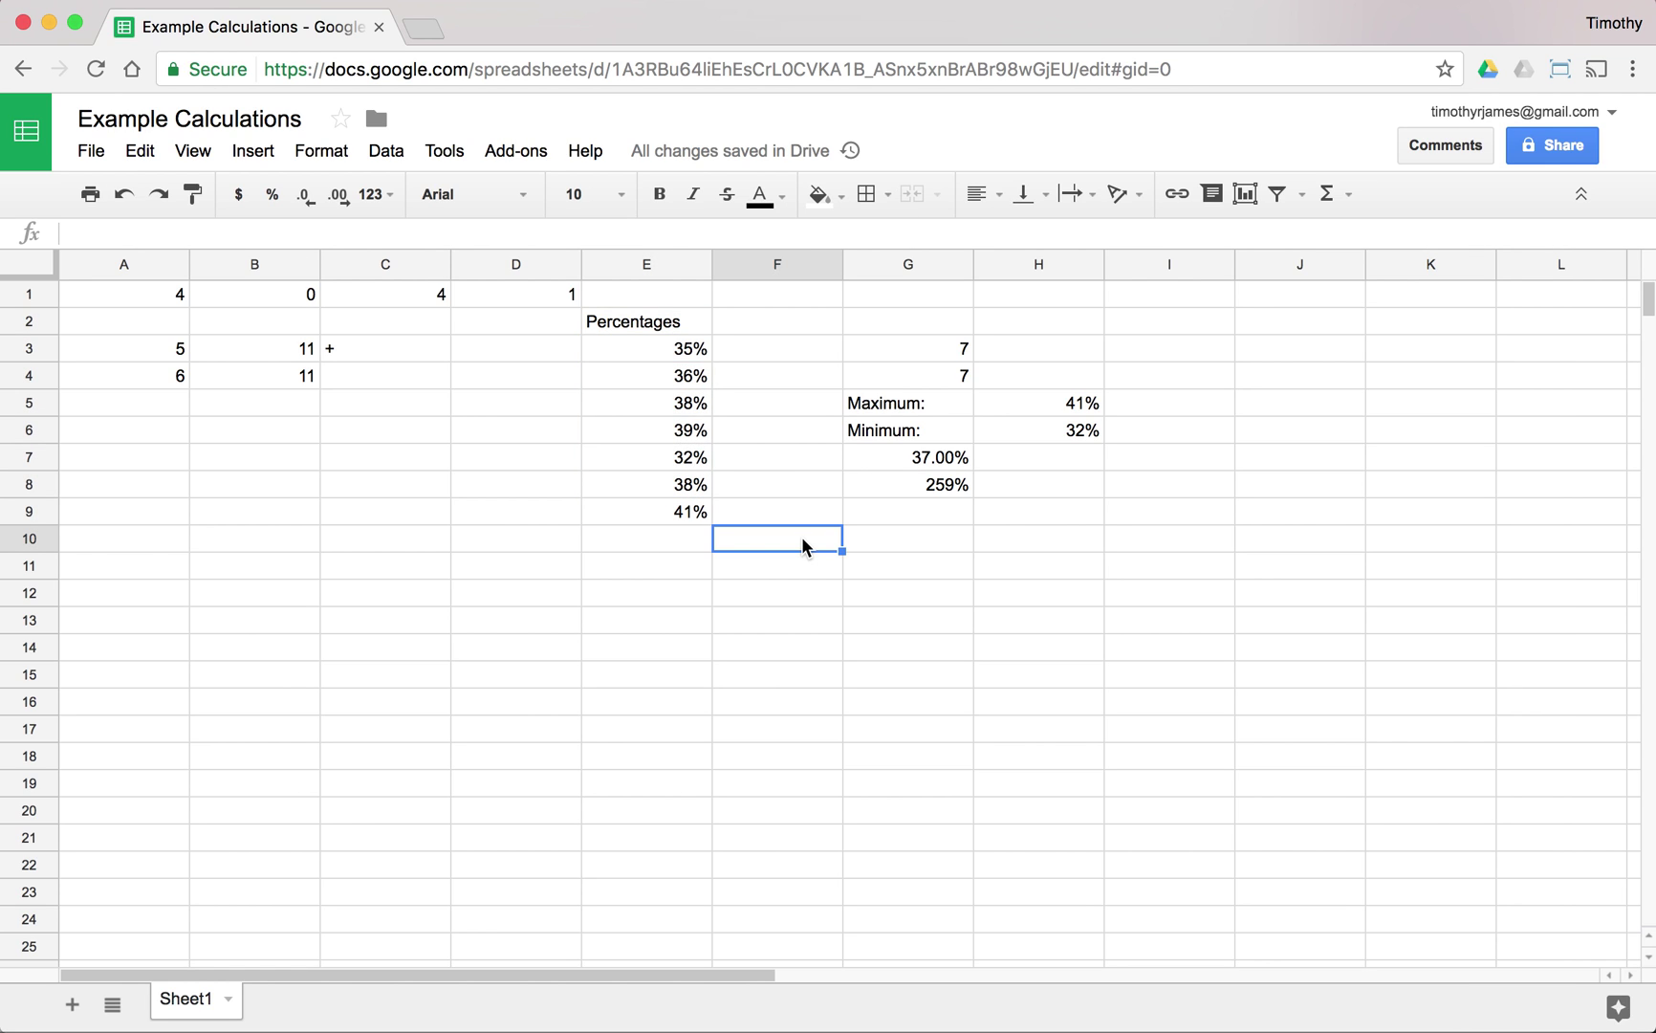
{"action": "key", "text": "Right"}
{"action": "key", "text": "Return"}
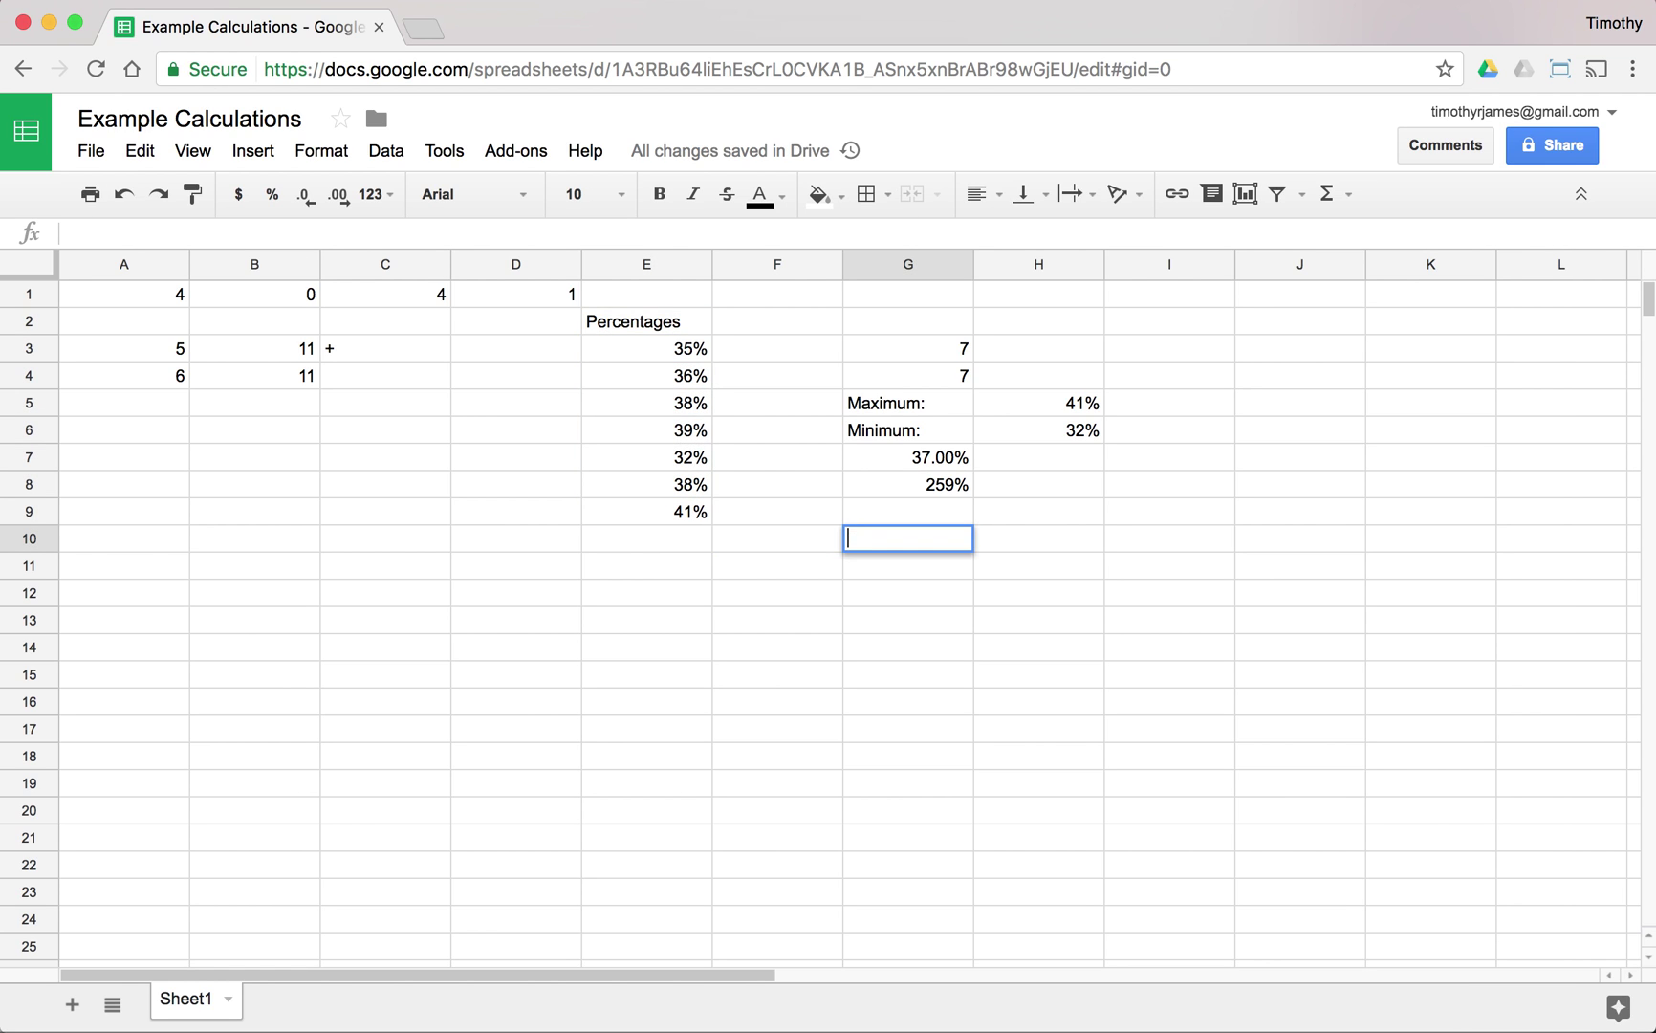
Label C9 Radius: and enter the radius 5 in D9
{"action": "left_click", "coordinate": [688, 554]}
{"action": "left_click", "coordinate": [406, 515]}
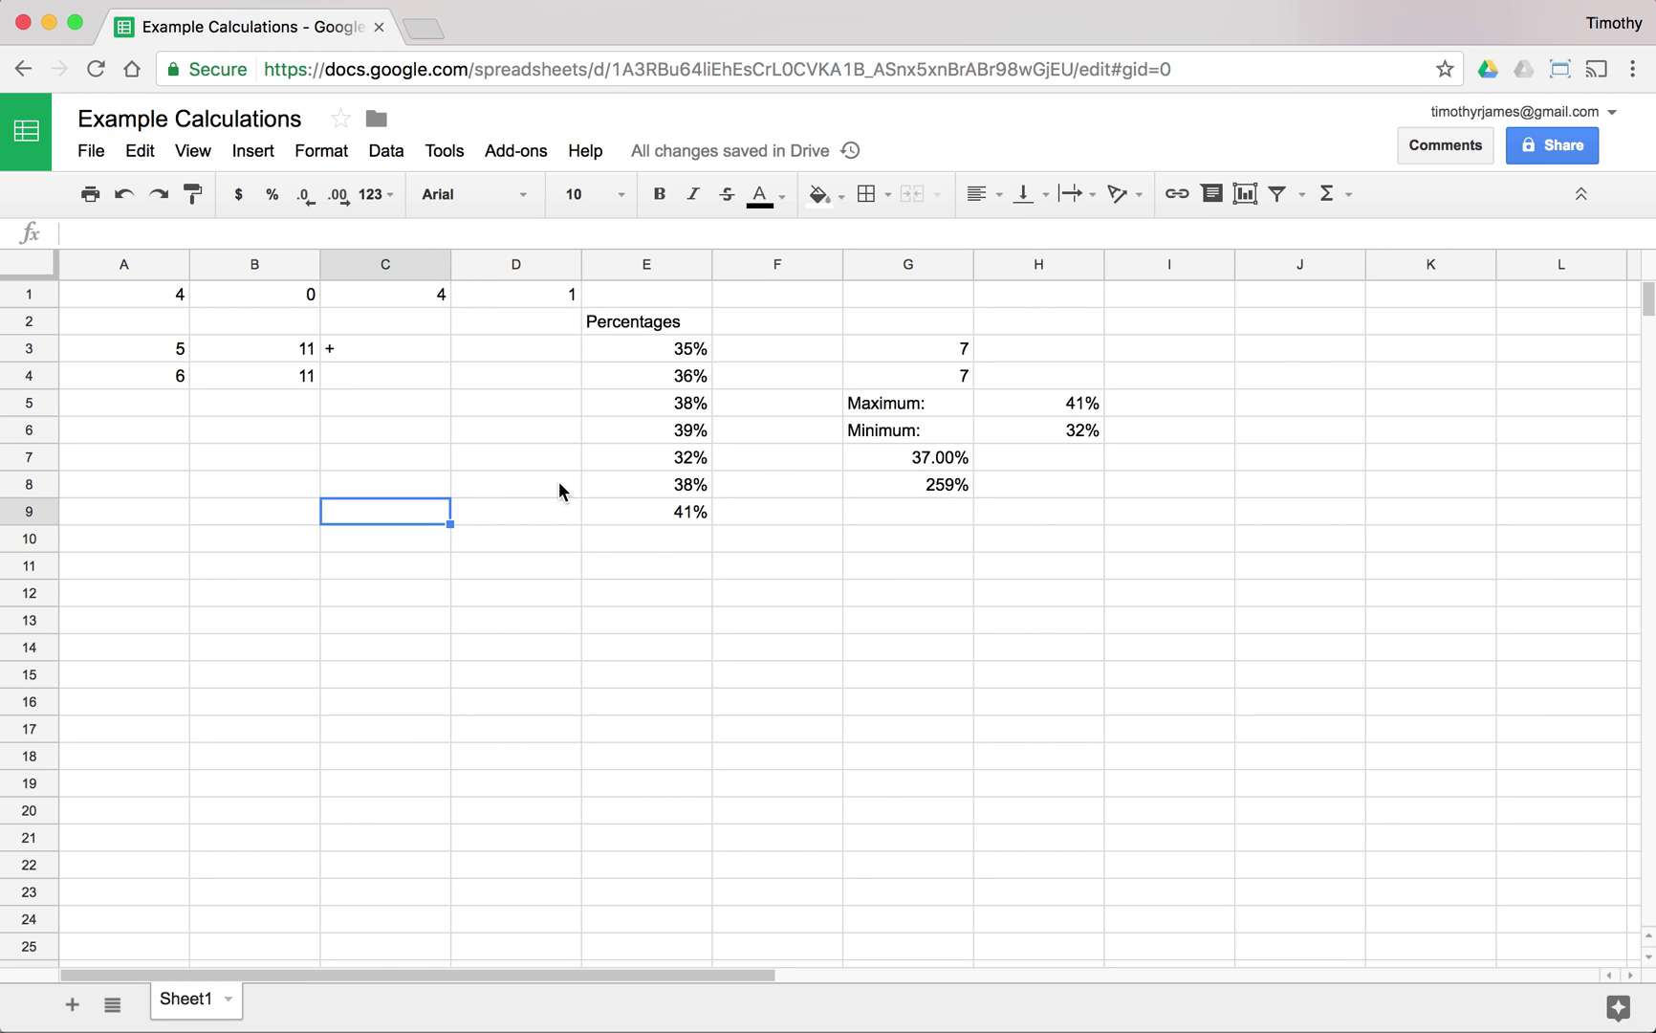
{"action": "type", "text": "Radius:"}
{"action": "key", "text": "Tab"}
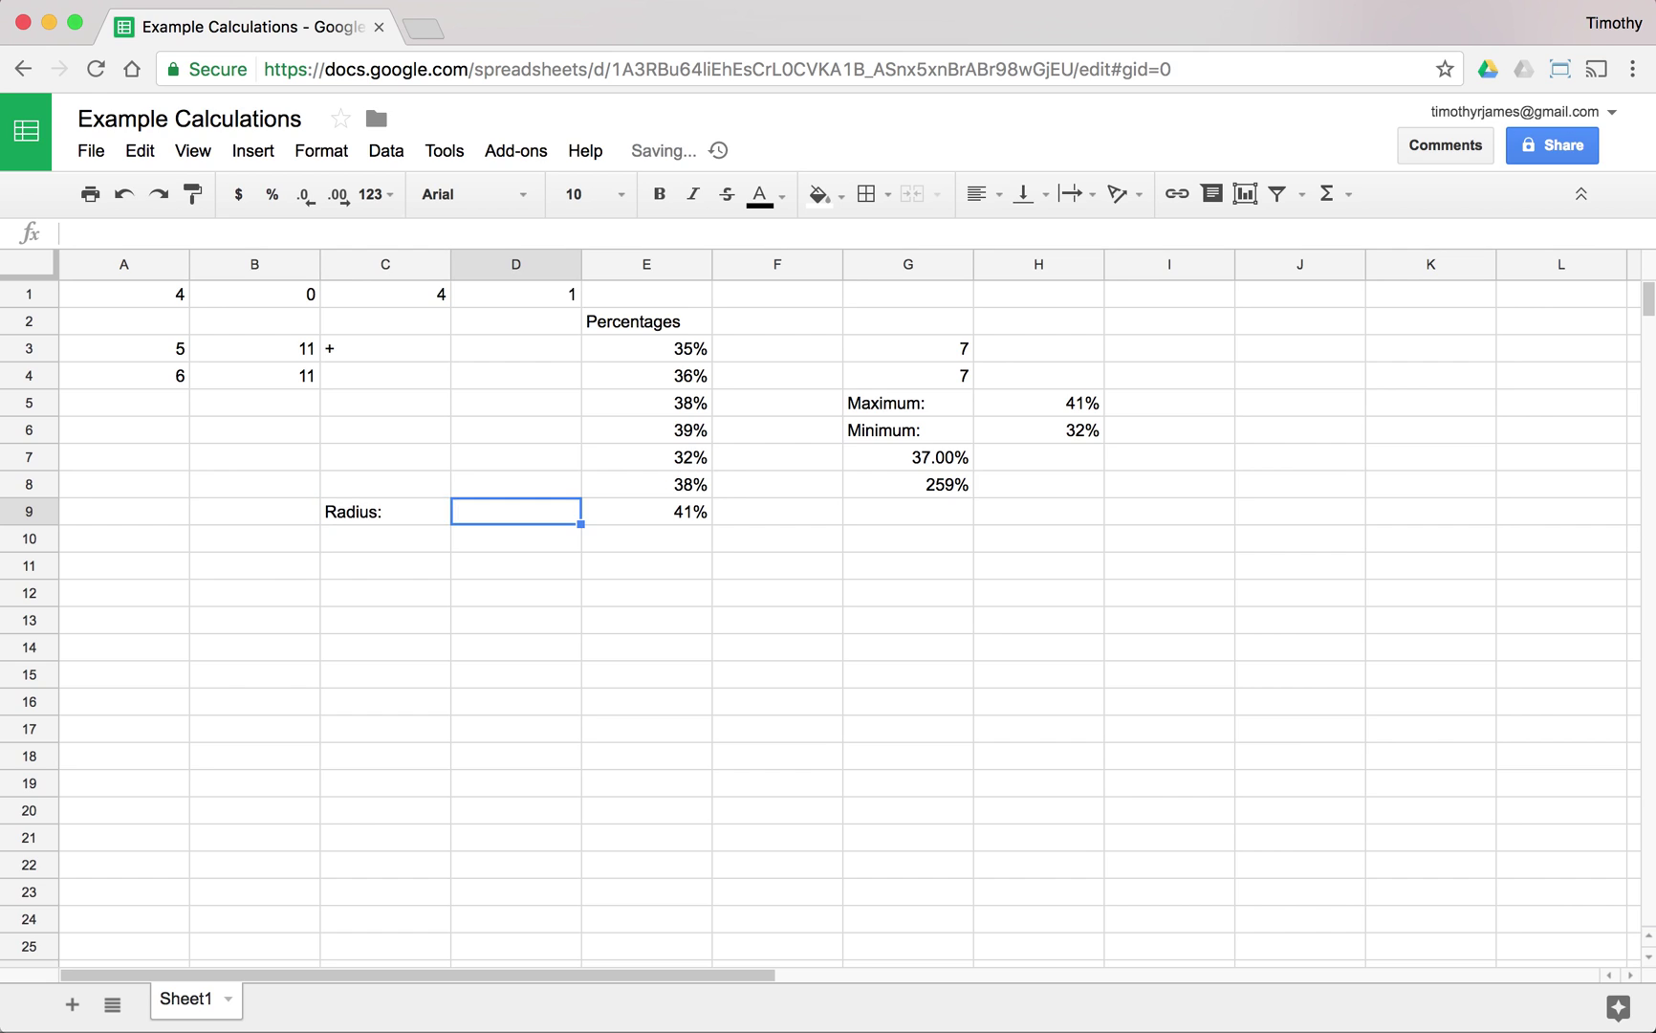
{"action": "type", "text": "5"}
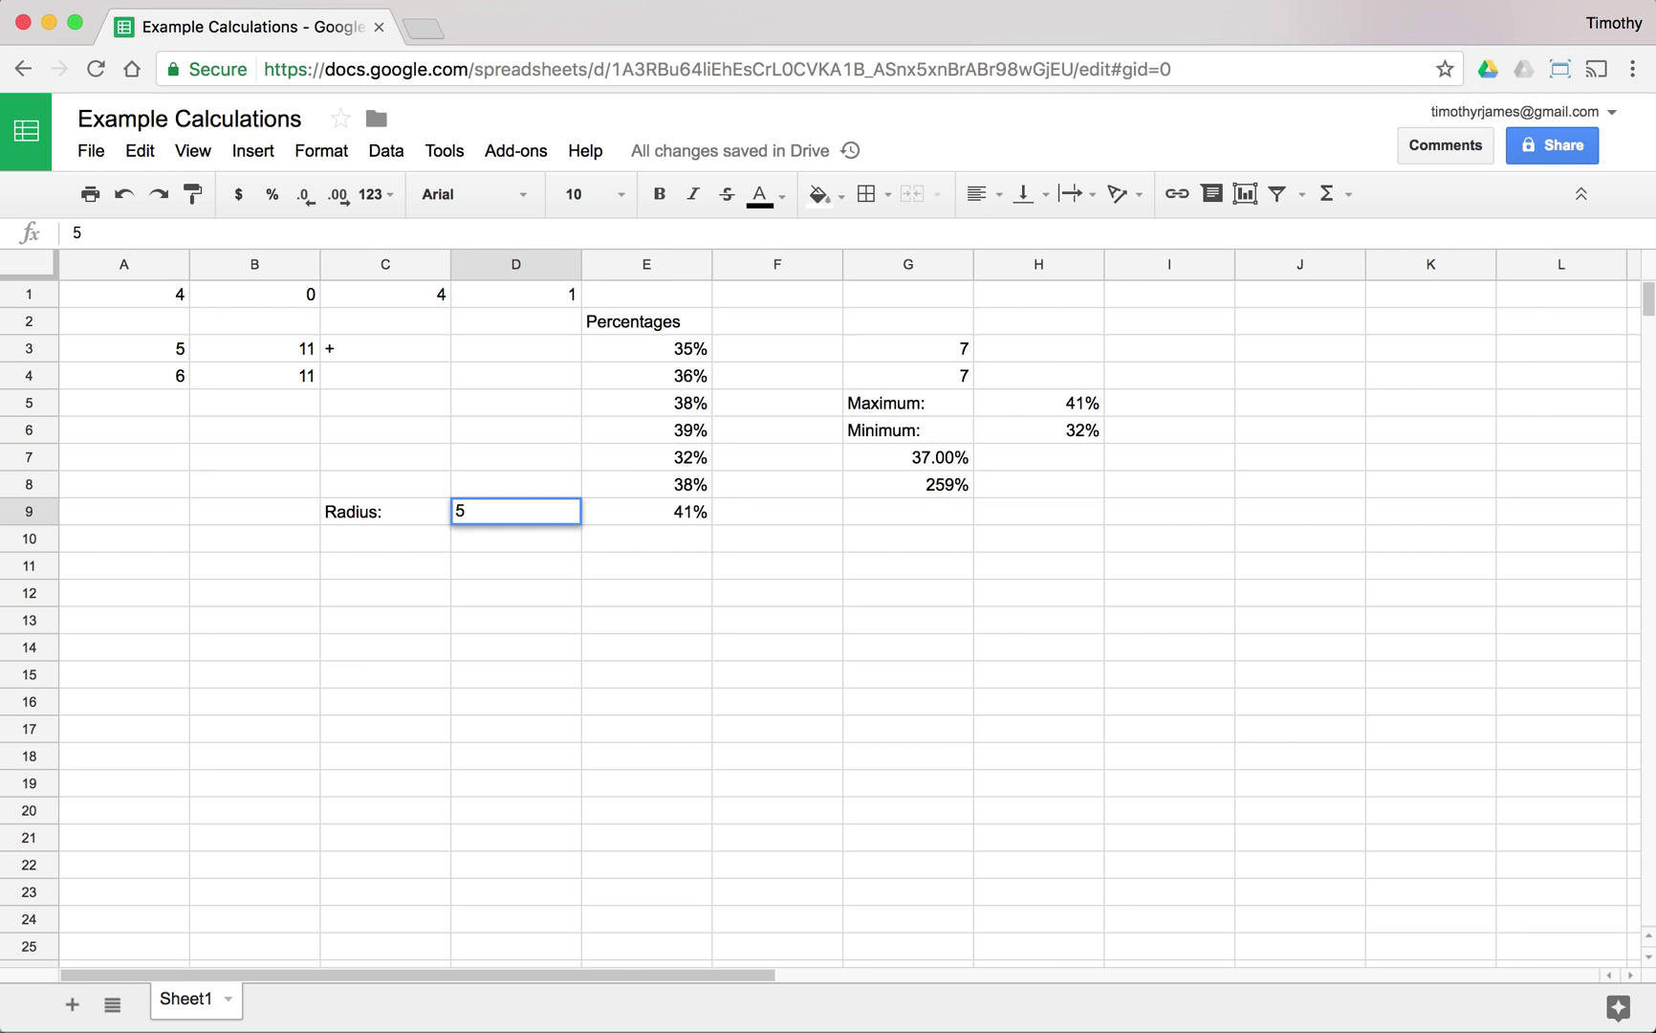
{"action": "key", "text": "Return"}
Label C10 Area: and enter =PI() * D9 * D9 in D10, giving 78.53981634
{"action": "type", "text": "Area"}
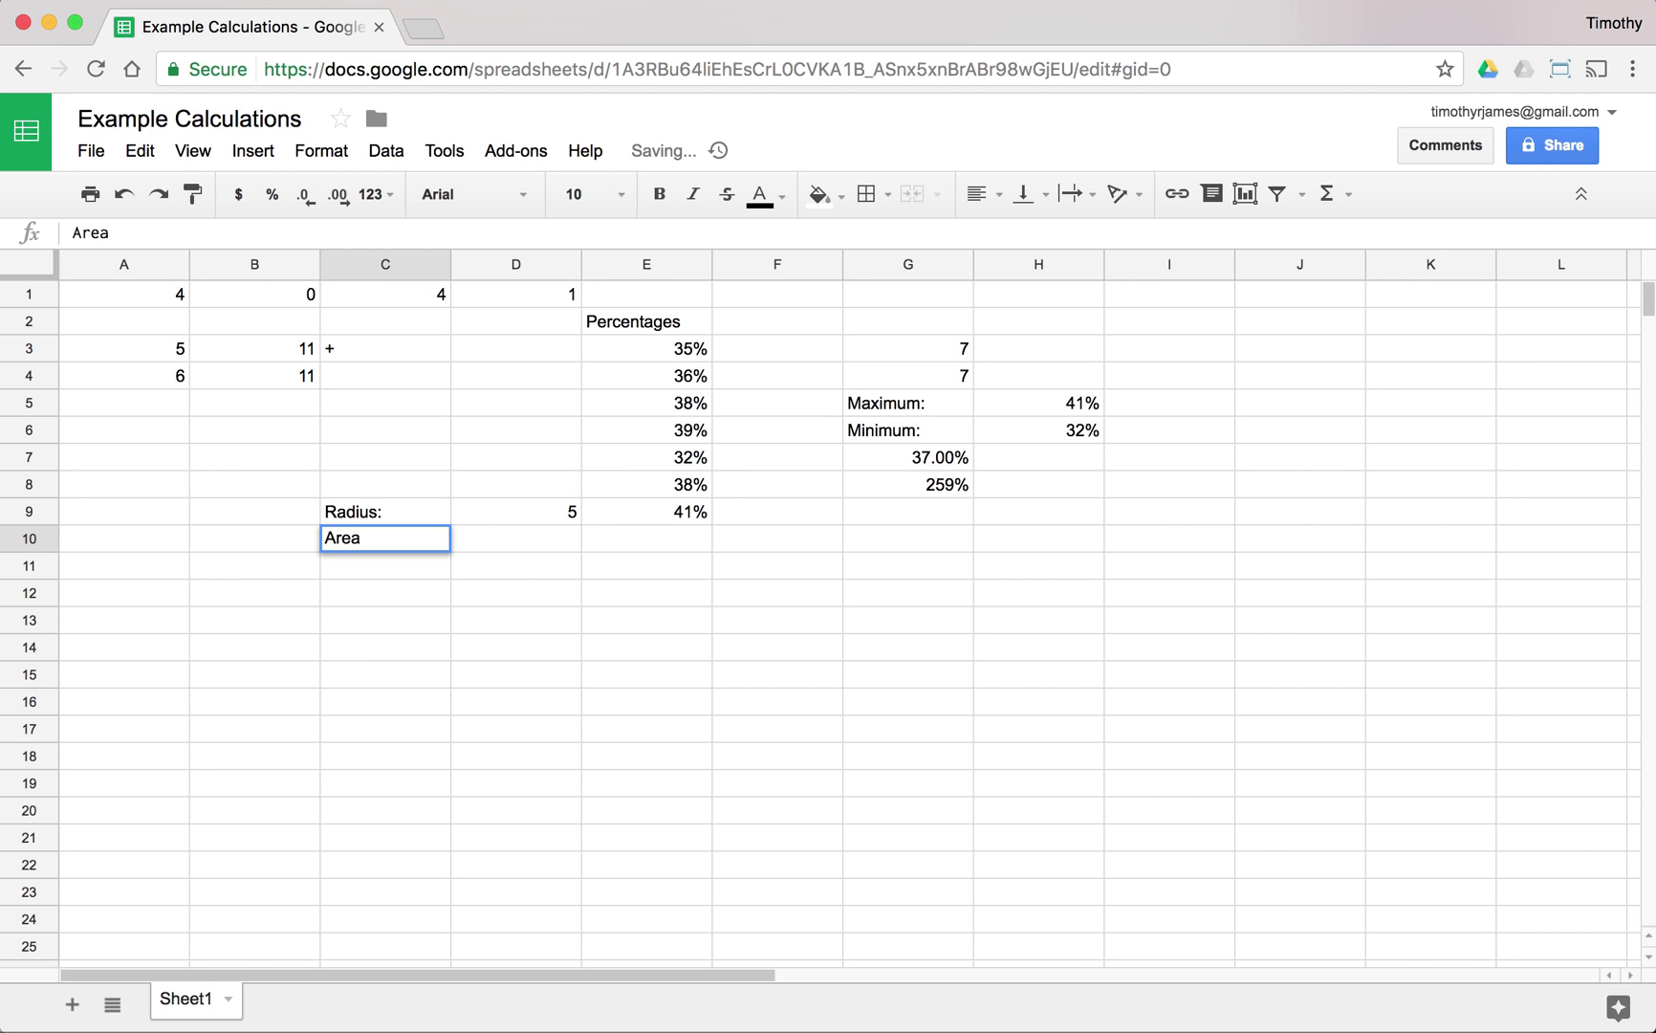
{"action": "key", "text": "Tab"}
{"action": "key", "text": "Left"}
{"action": "key", "text": "Return"}
{"action": "type", "text": ":"}
{"action": "key", "text": "Tab"}
{"action": "type", "text": "=PI() * "}
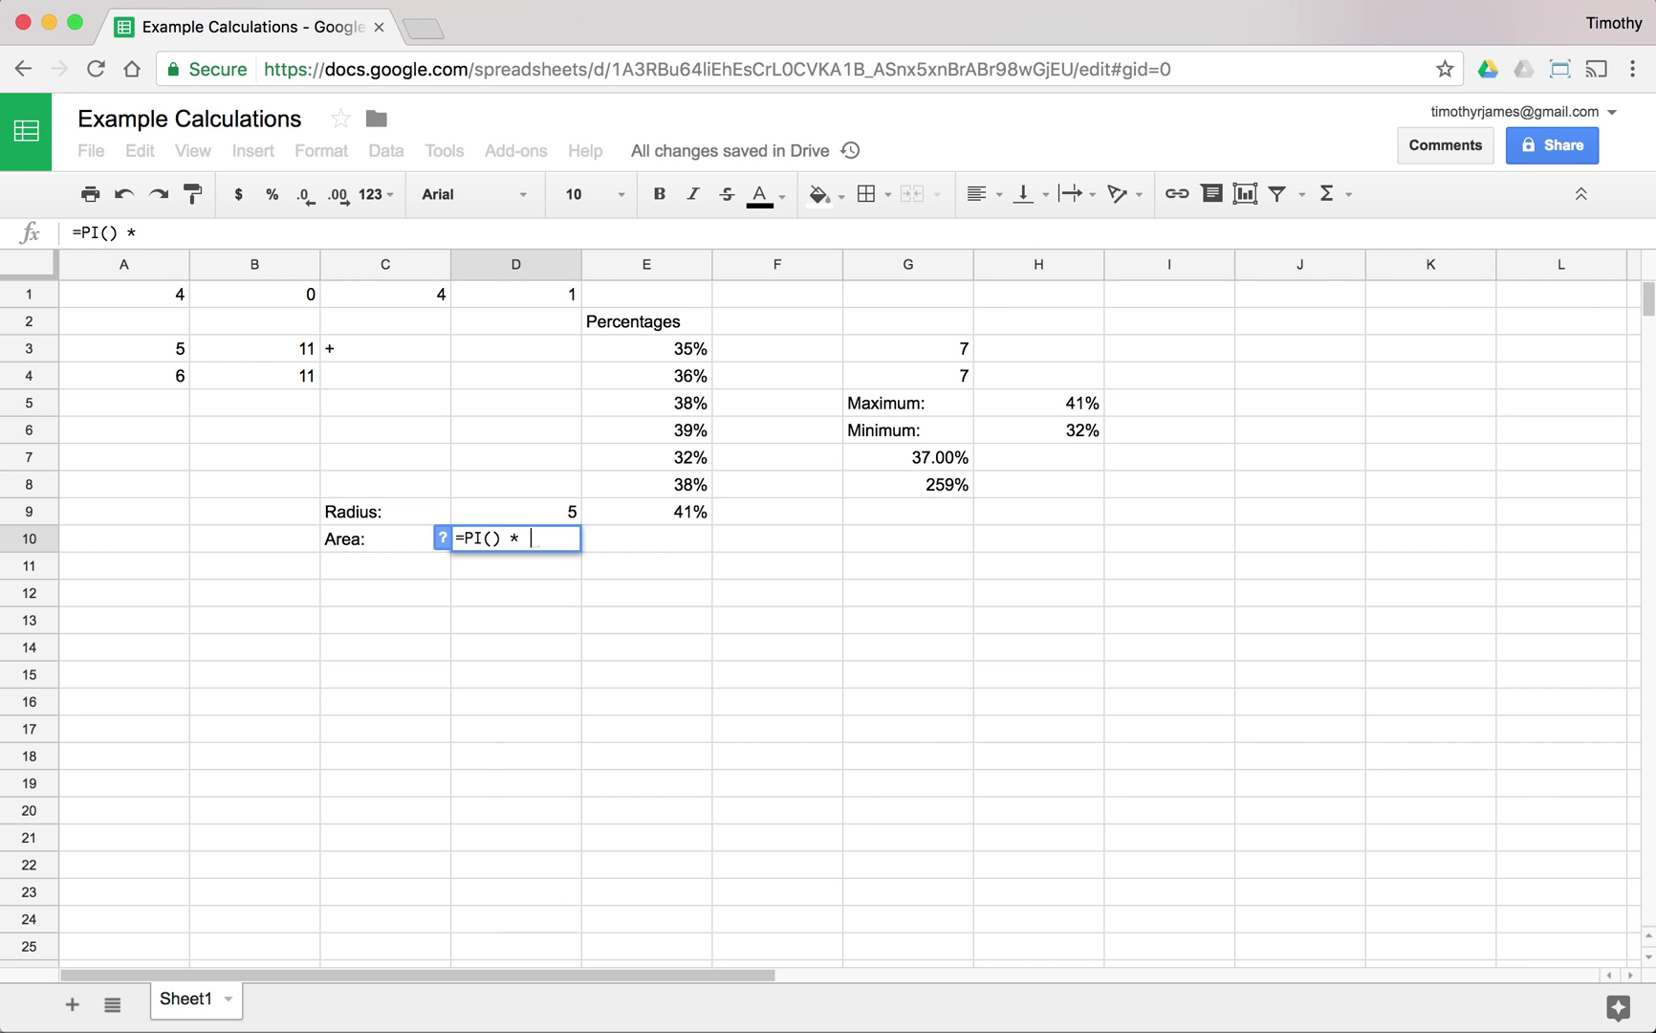
{"action": "type", "text": "D9 * D9"}
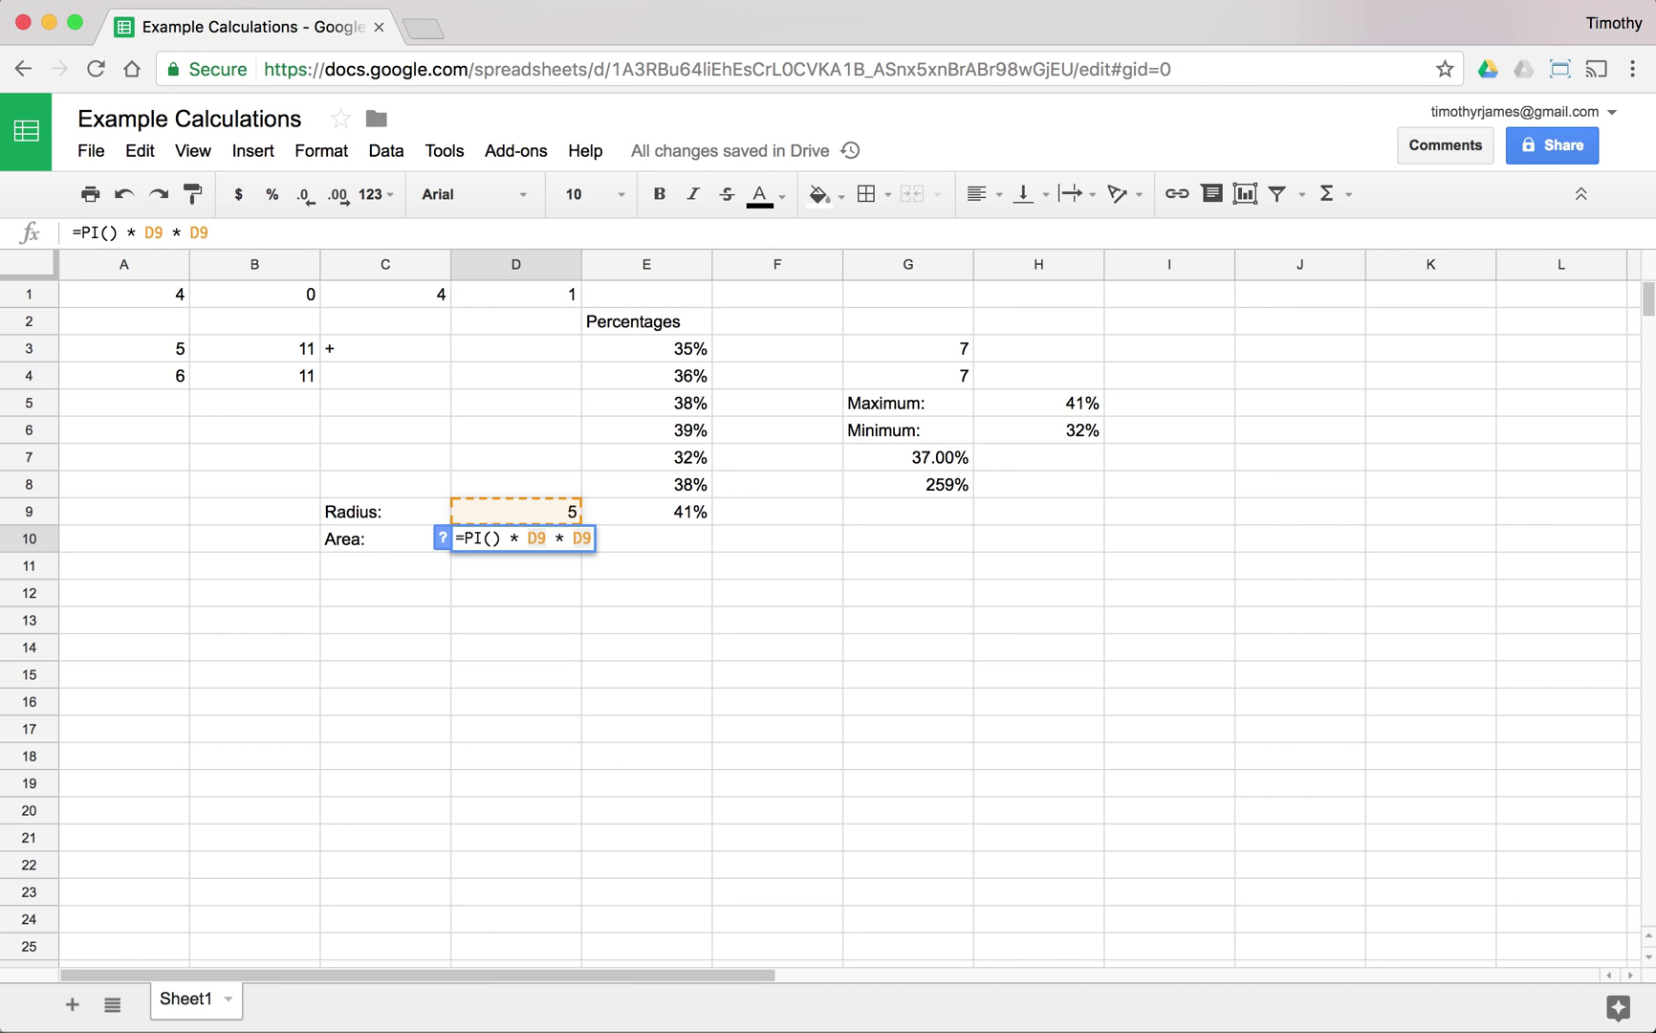
{"action": "key", "text": "Return"}
{"action": "left_click", "coordinate": [386, 539]}
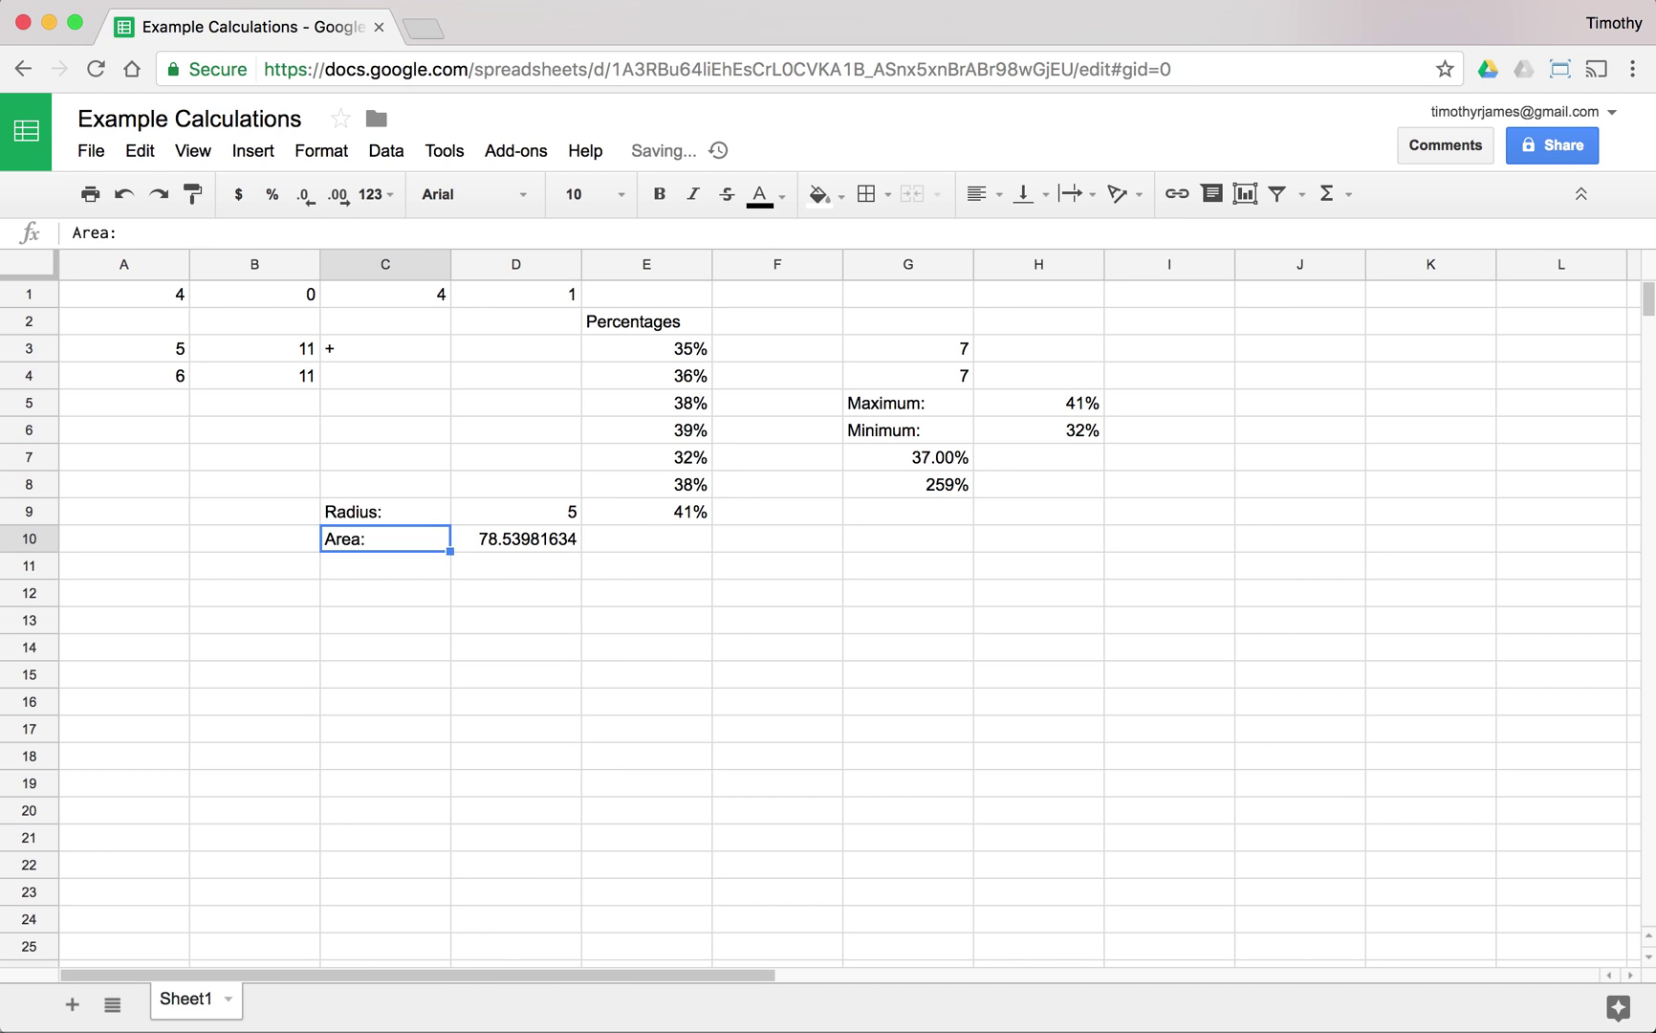
{"action": "left_click", "coordinate": [516, 538]}
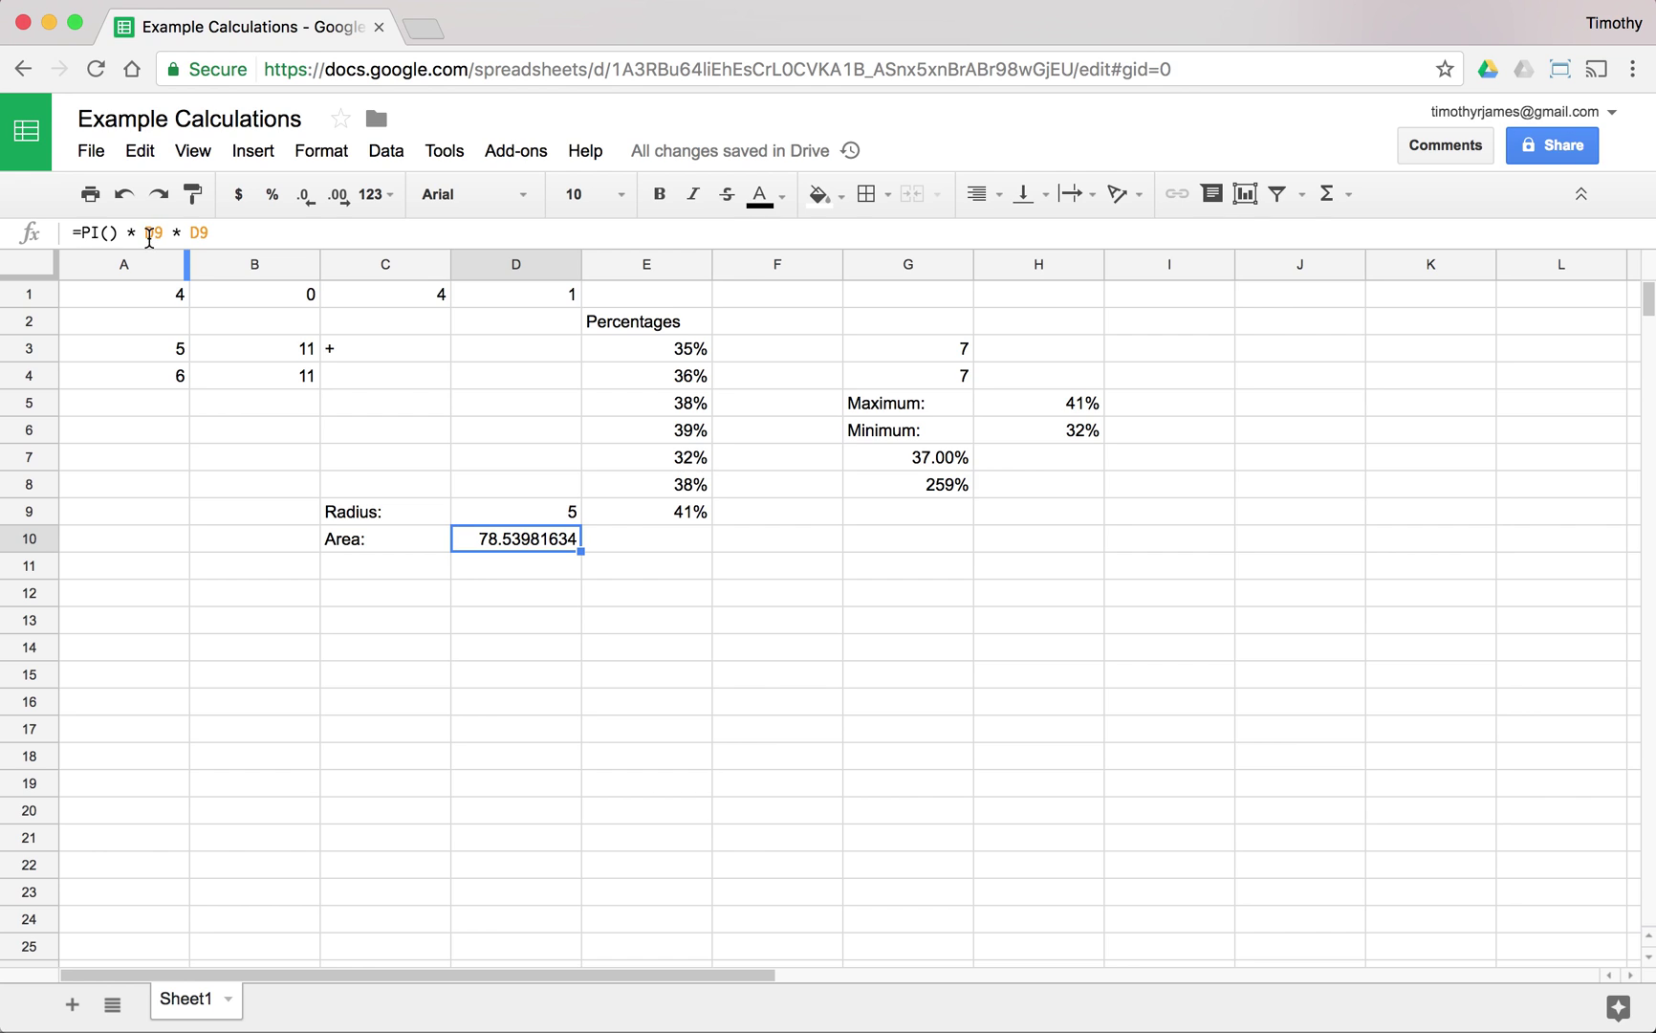
Change the D10 formula to =PI() * POW(D9, 2)
{"action": "left_click_drag", "start_coordinate": [149, 233], "coordinate": [226, 233]}
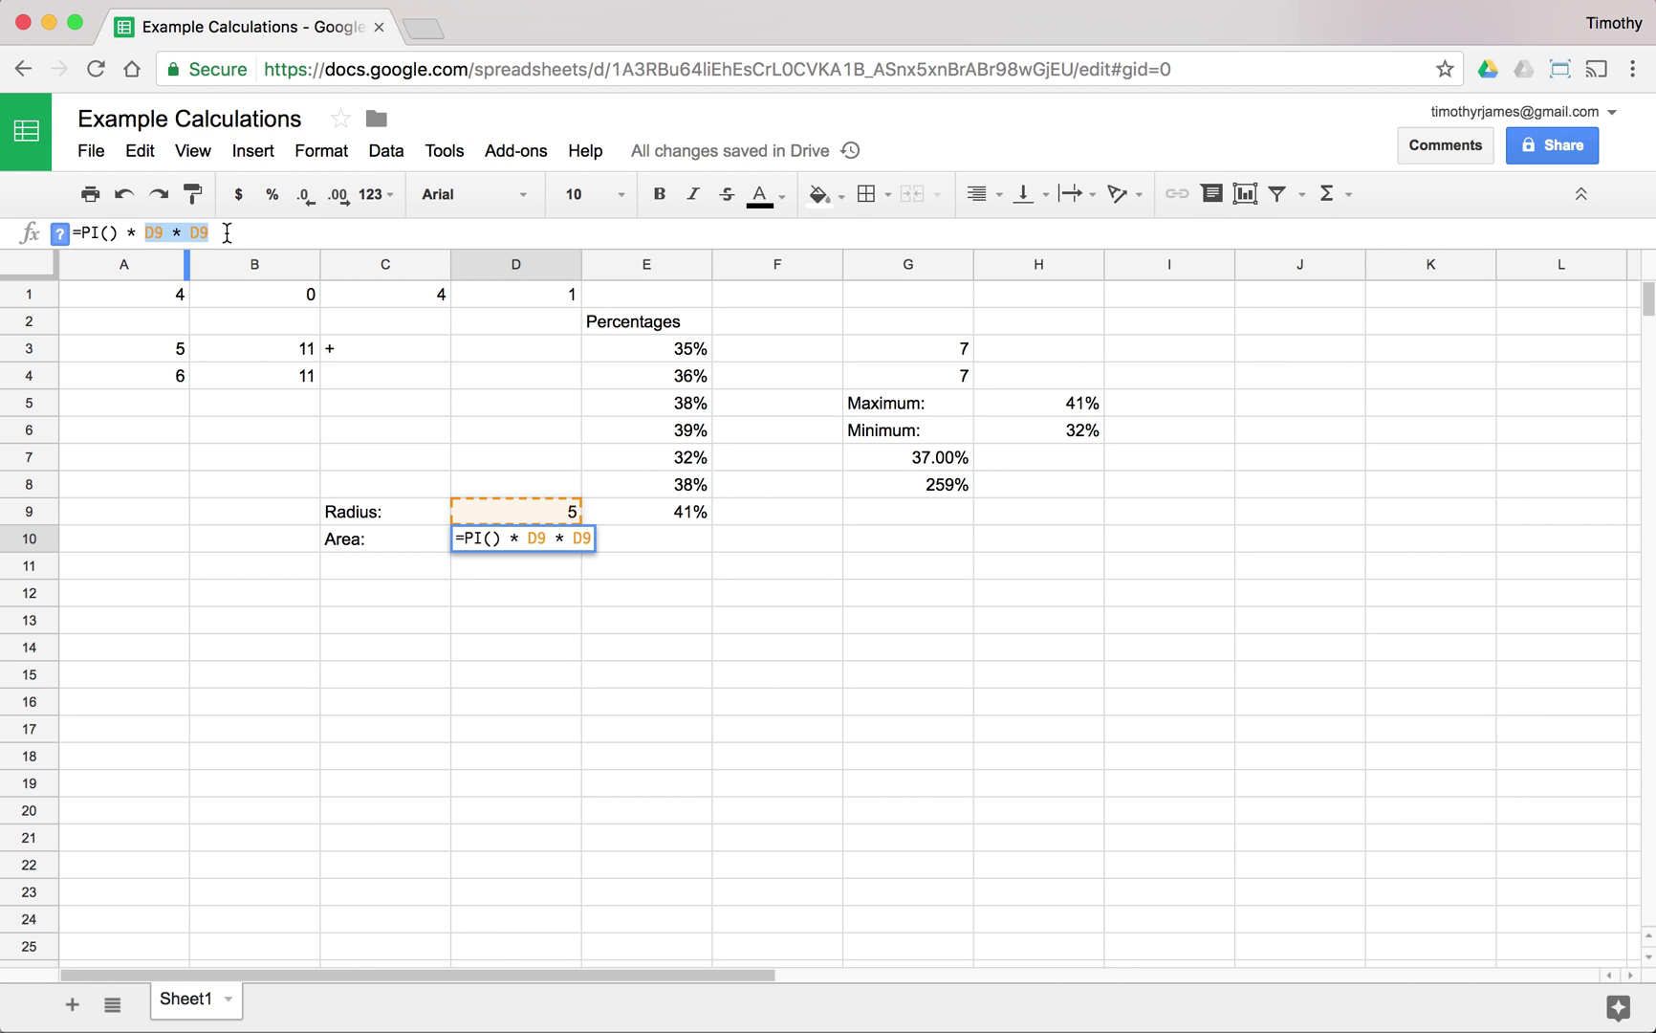
{"action": "type", "text": "POW("}
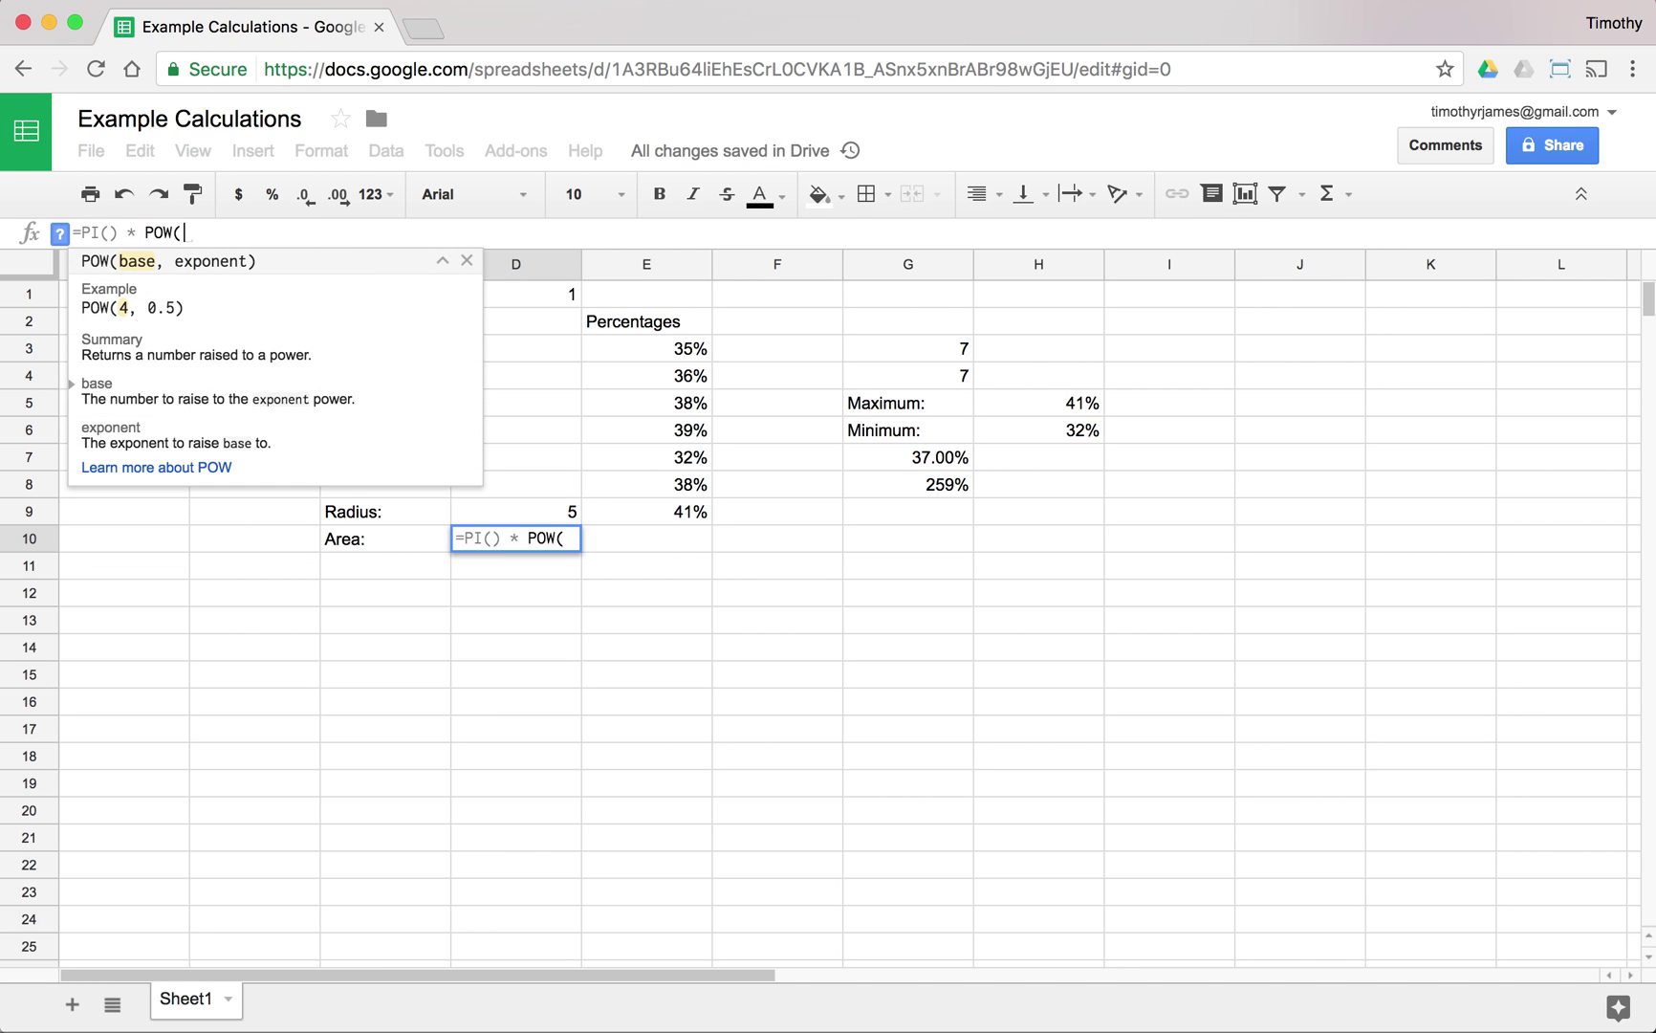
{"action": "type", "text": "D9,"}
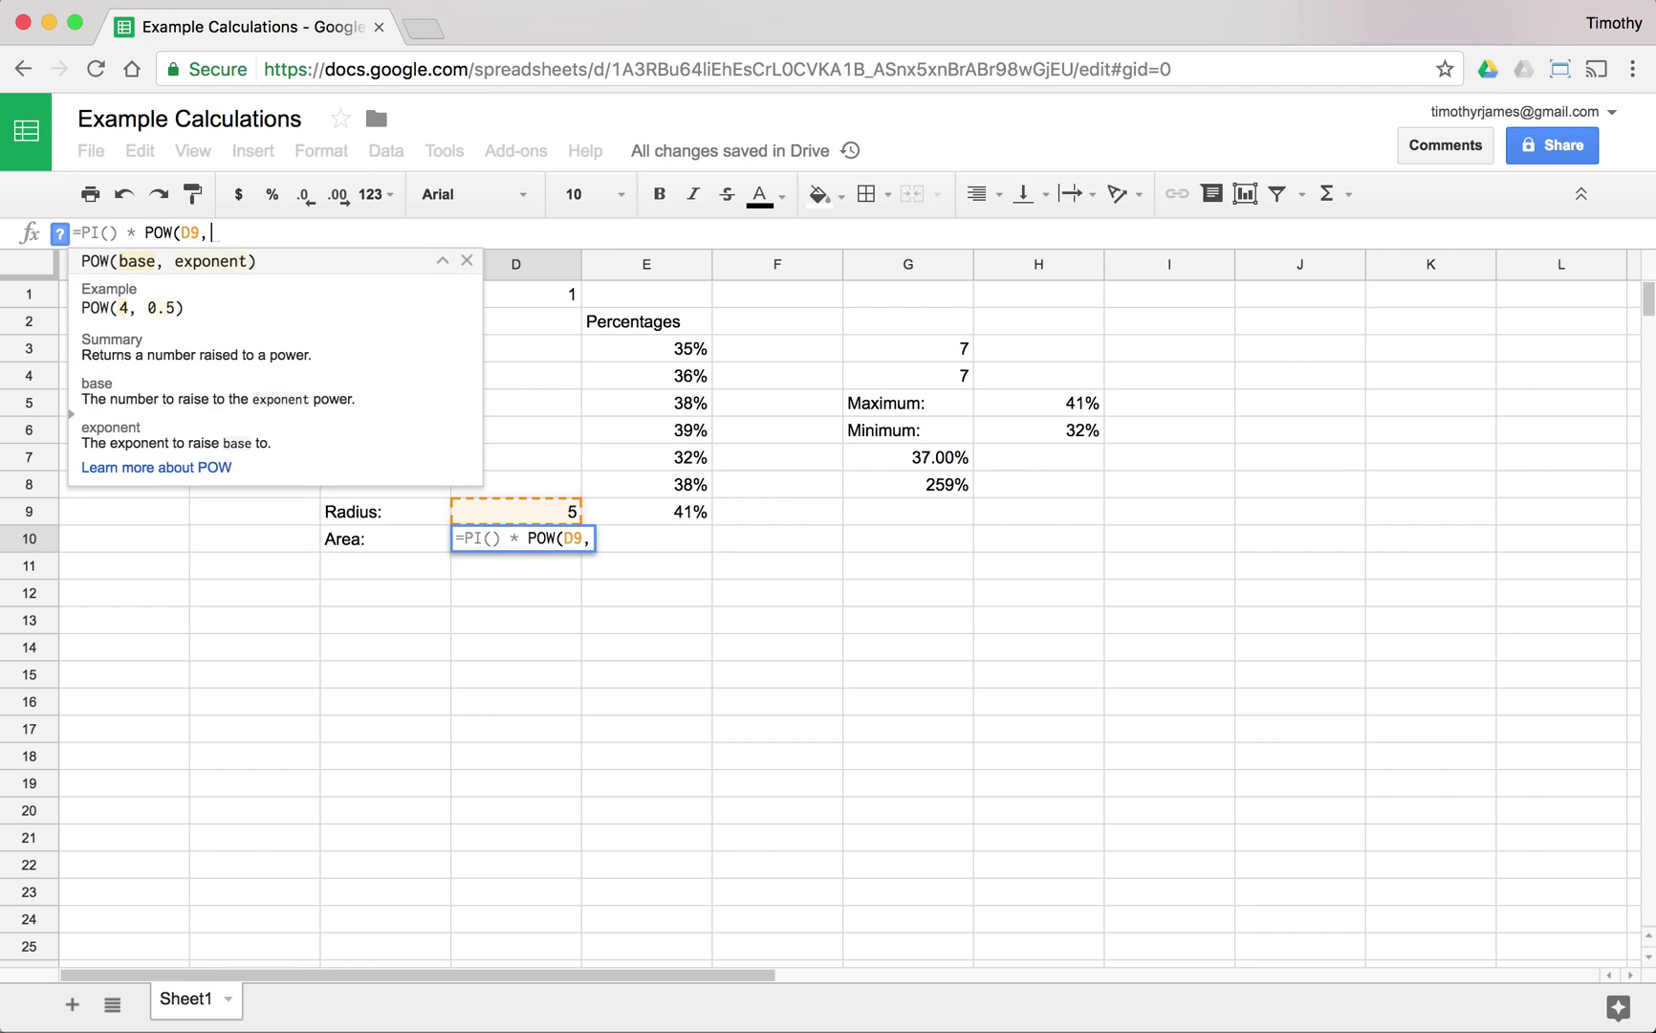
{"action": "type", "text": " 2)"}
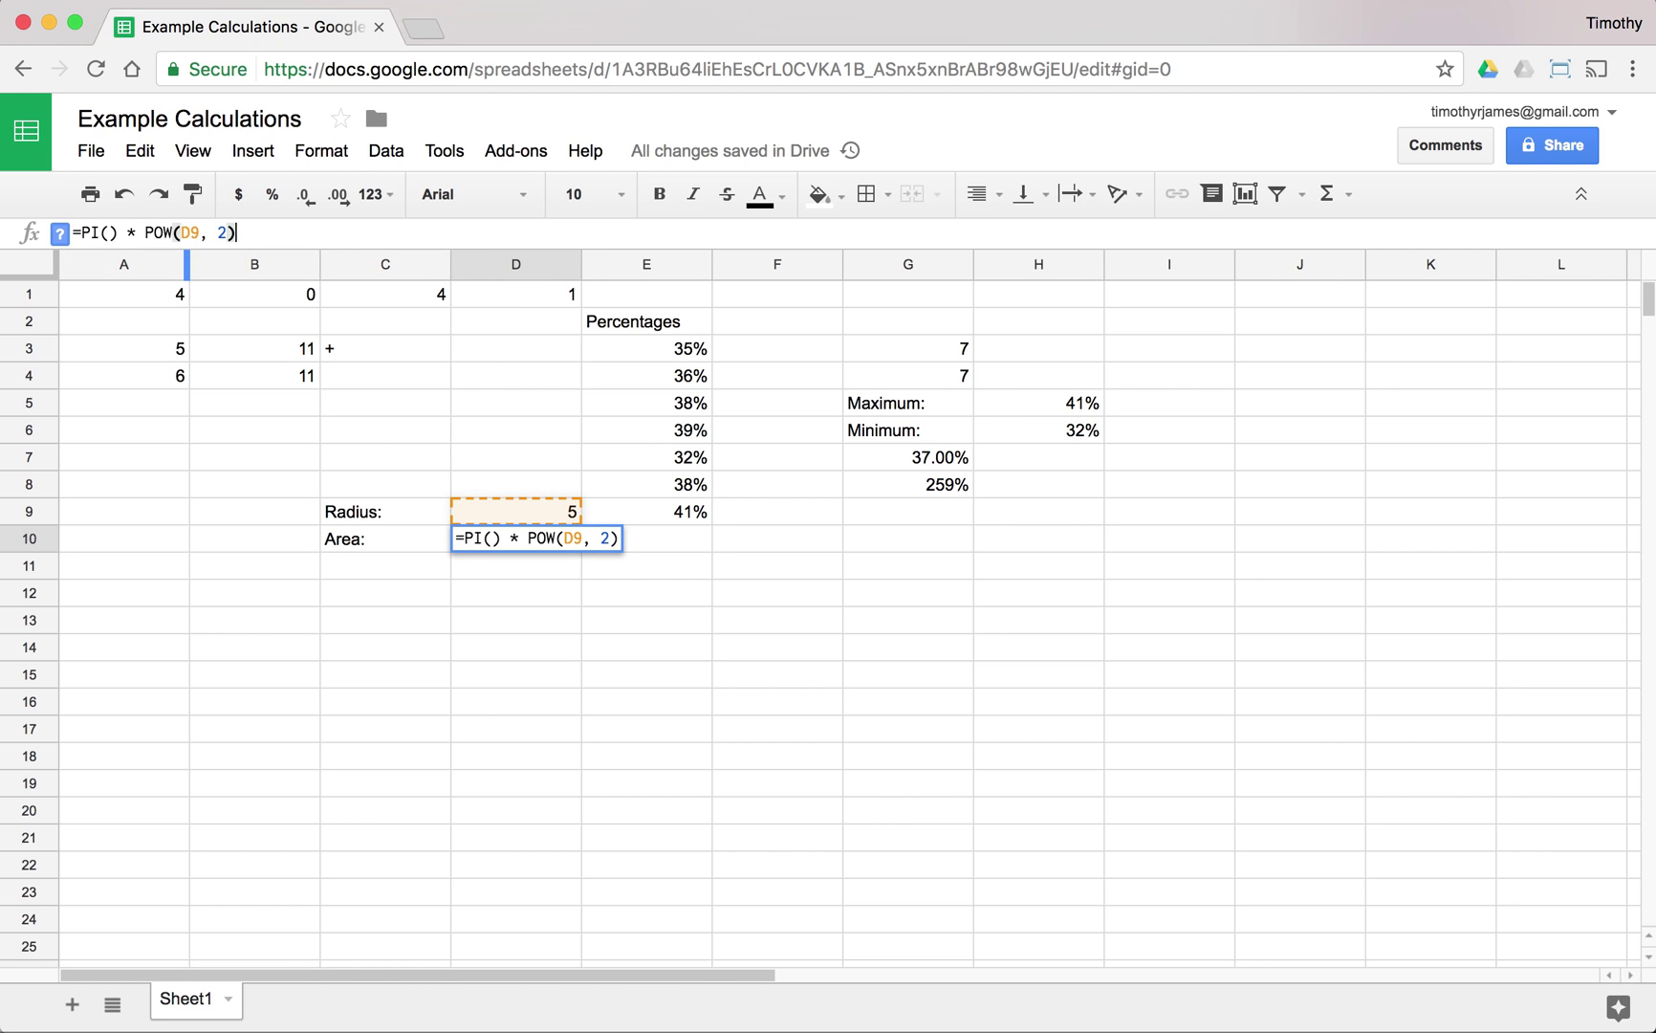
{"action": "left_click", "coordinate": [182, 229]}
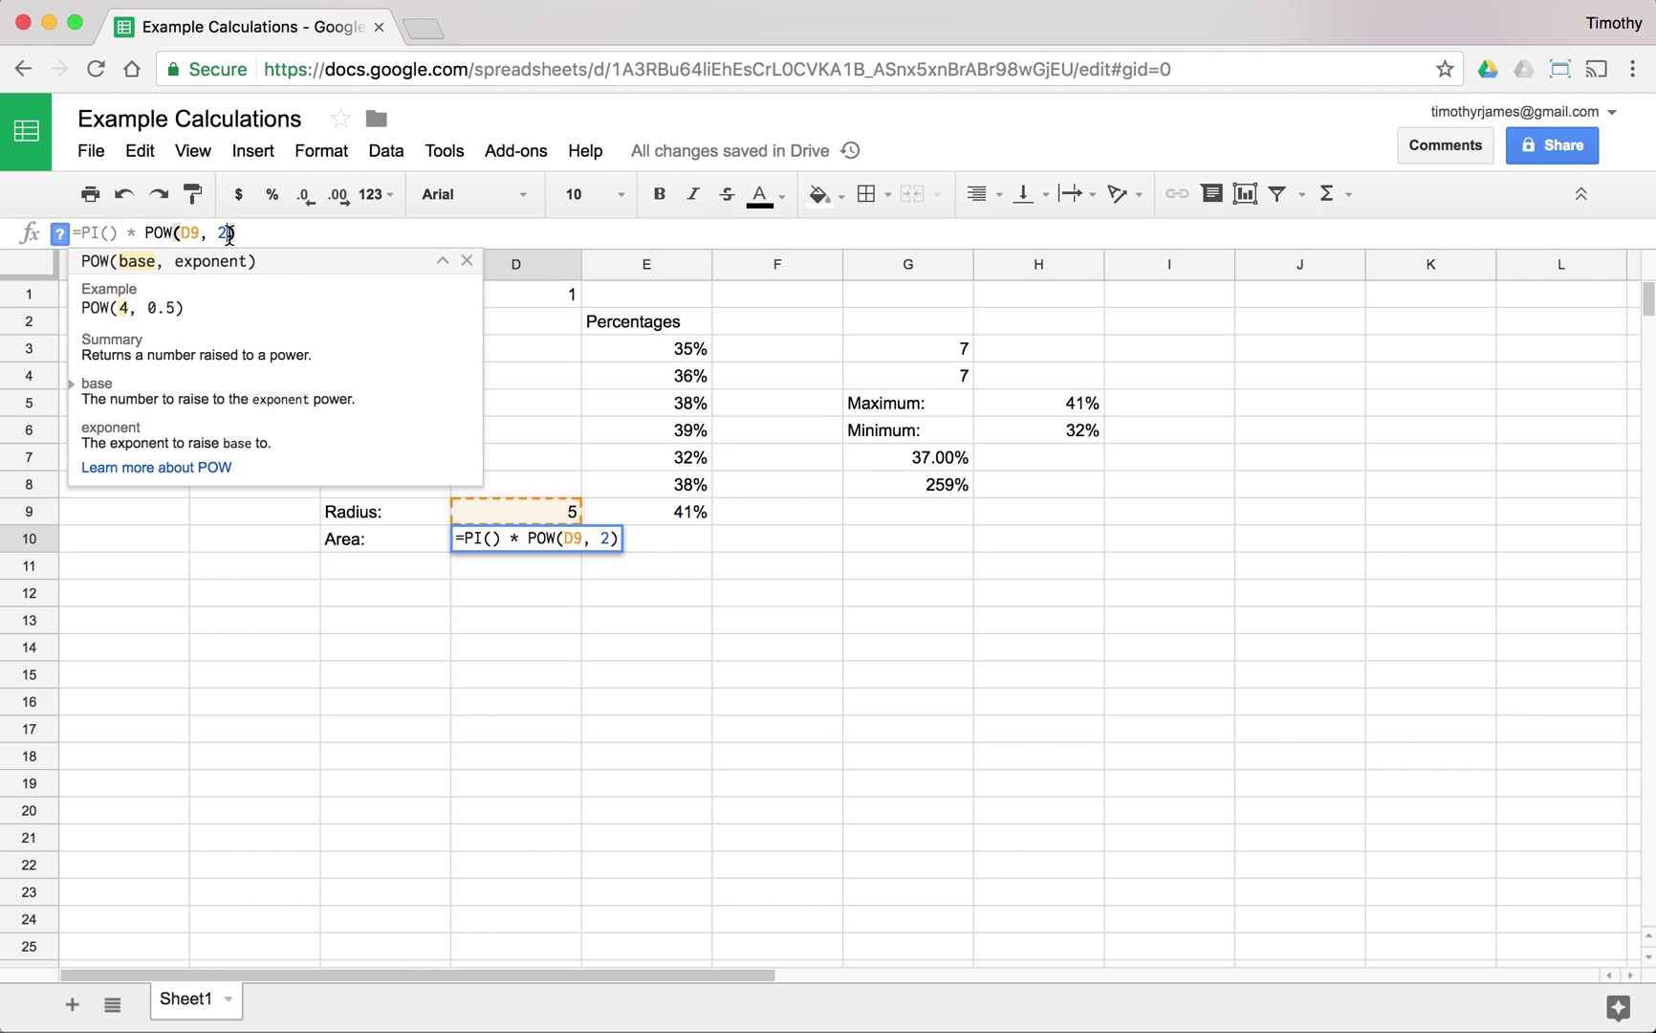
{"action": "left_click", "coordinate": [235, 232]}
{"action": "key", "text": "Return"}
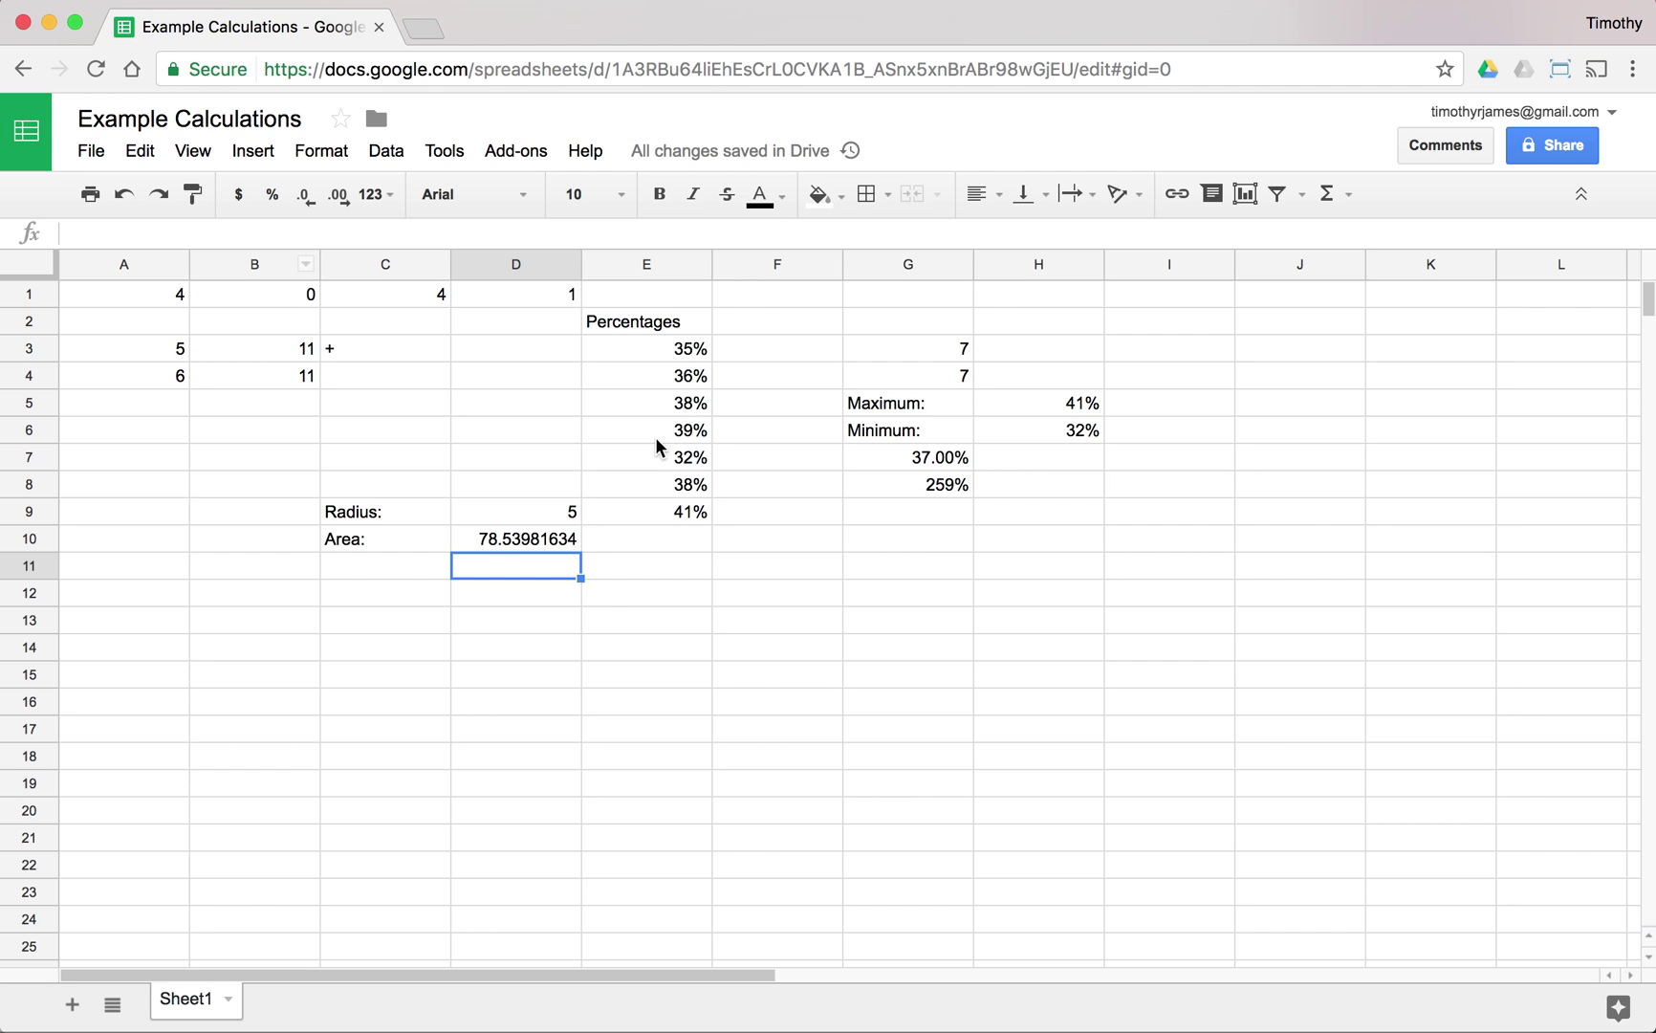
Recheck the unchanged area formula in D10, then move down to D11
{"action": "left_click", "coordinate": [513, 542]}
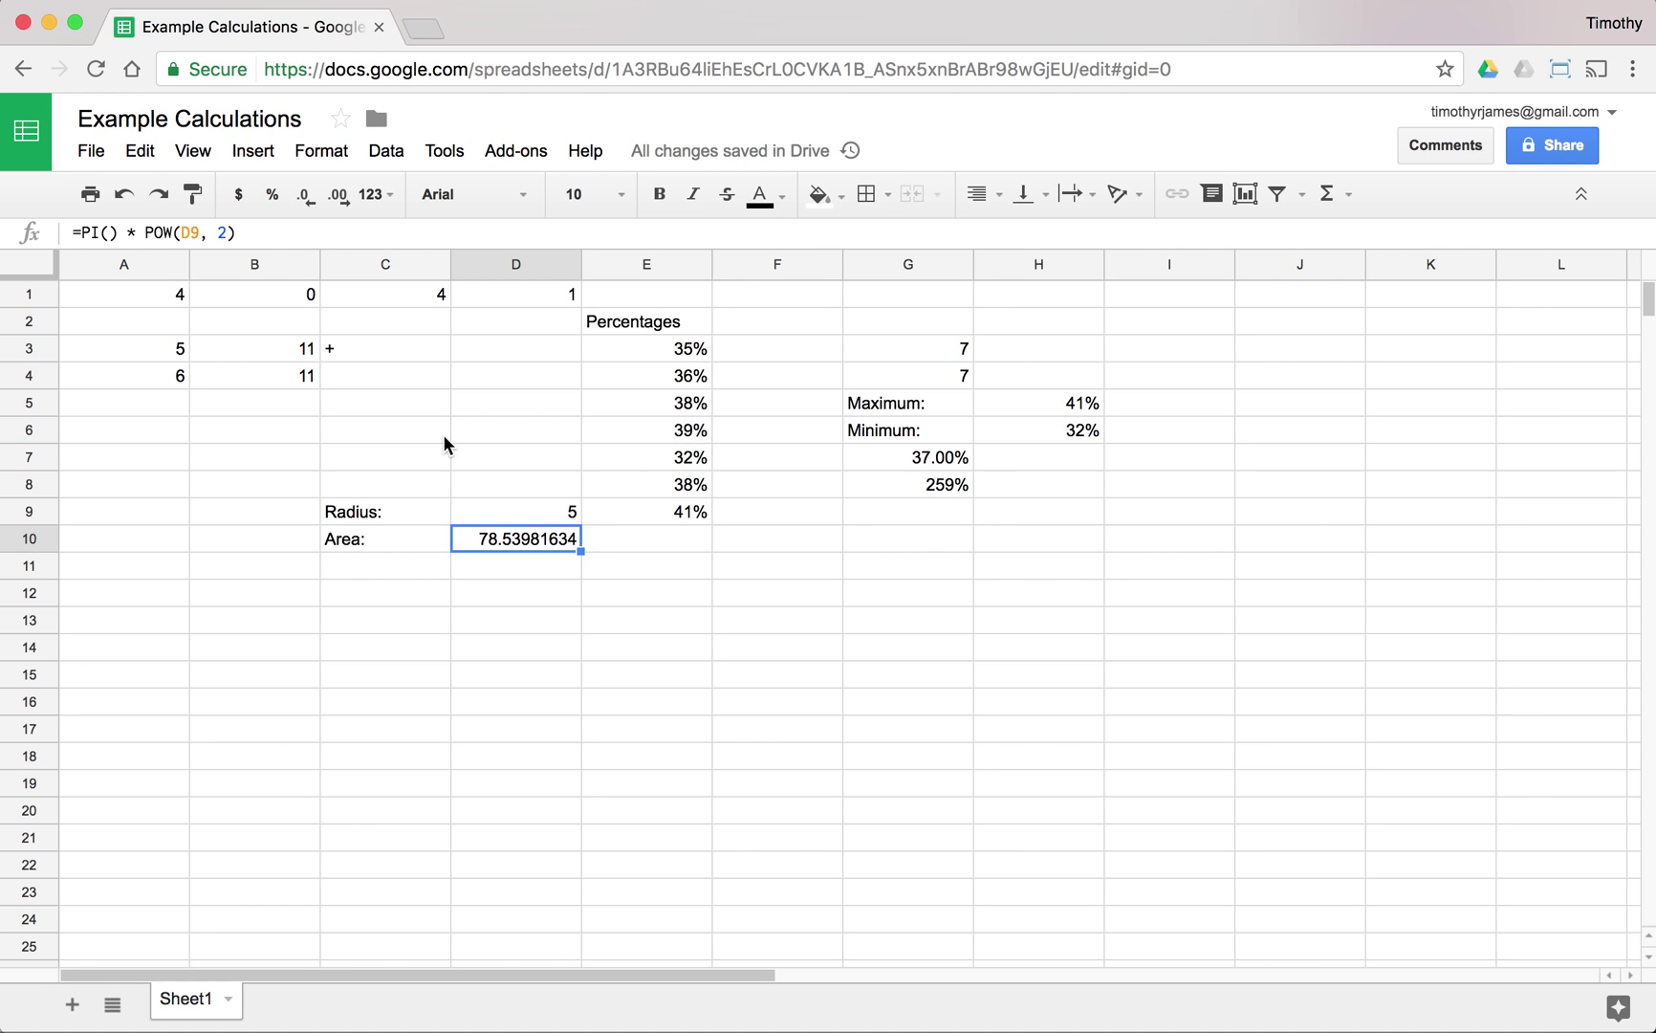
{"action": "left_click", "coordinate": [100, 232]}
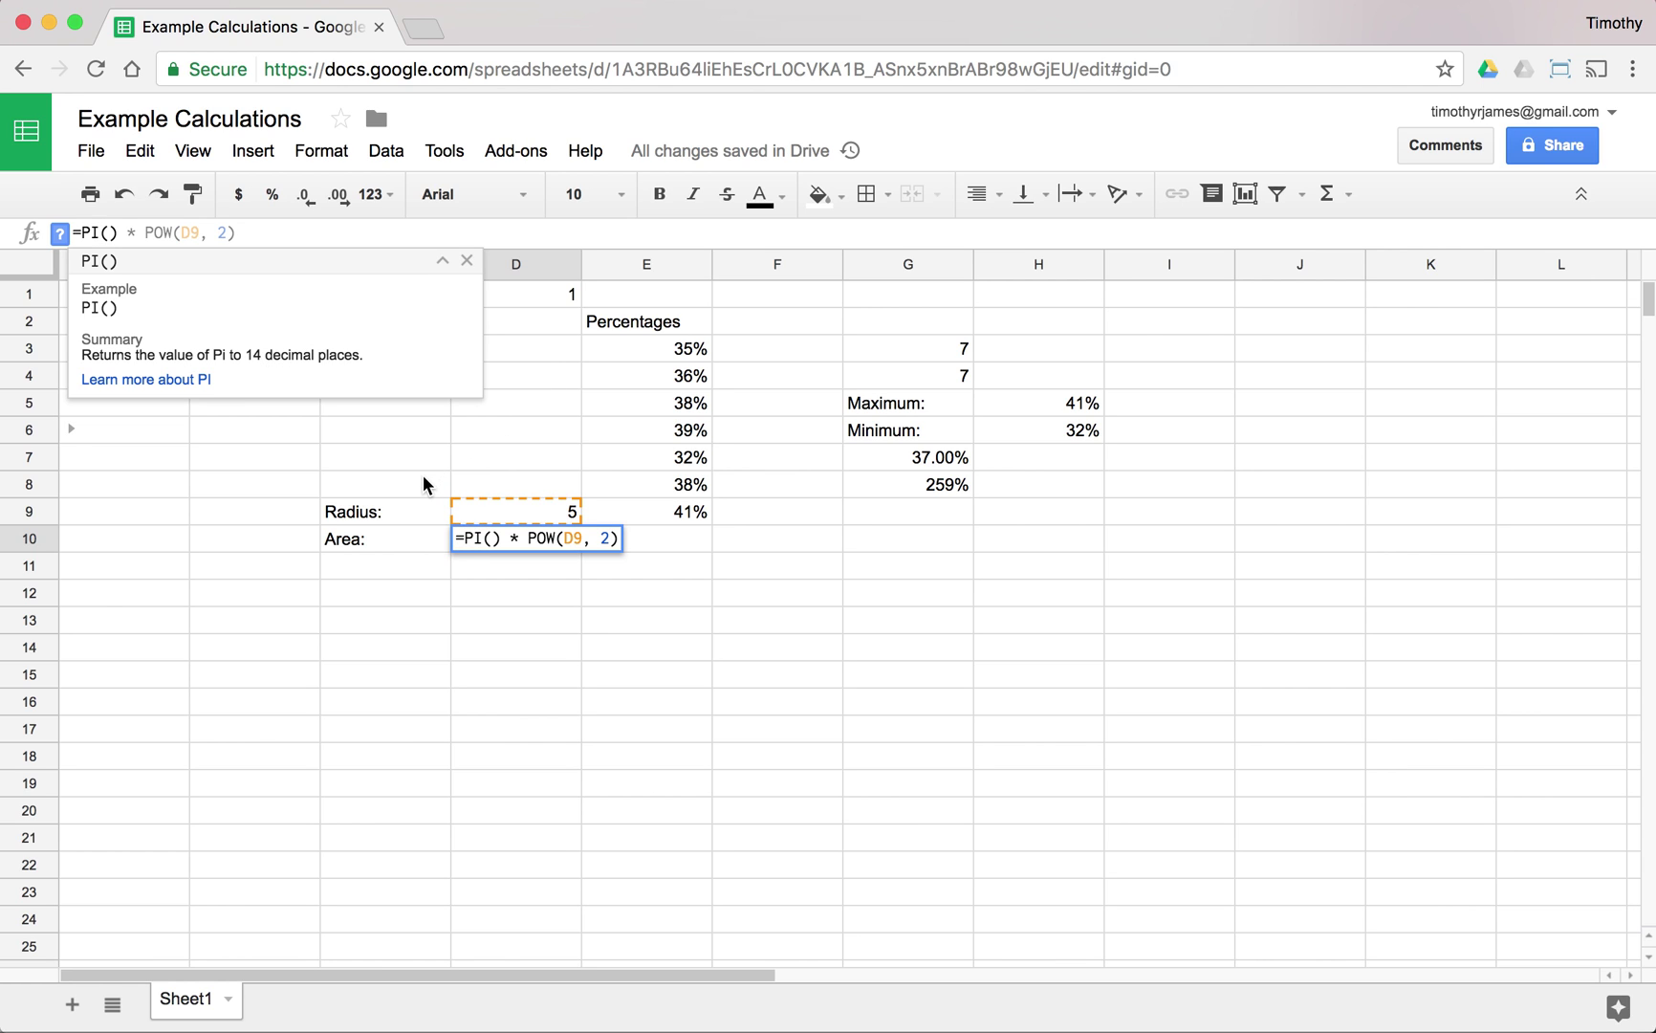
{"action": "left_click", "coordinate": [435, 549]}
{"action": "key", "text": "Down"}
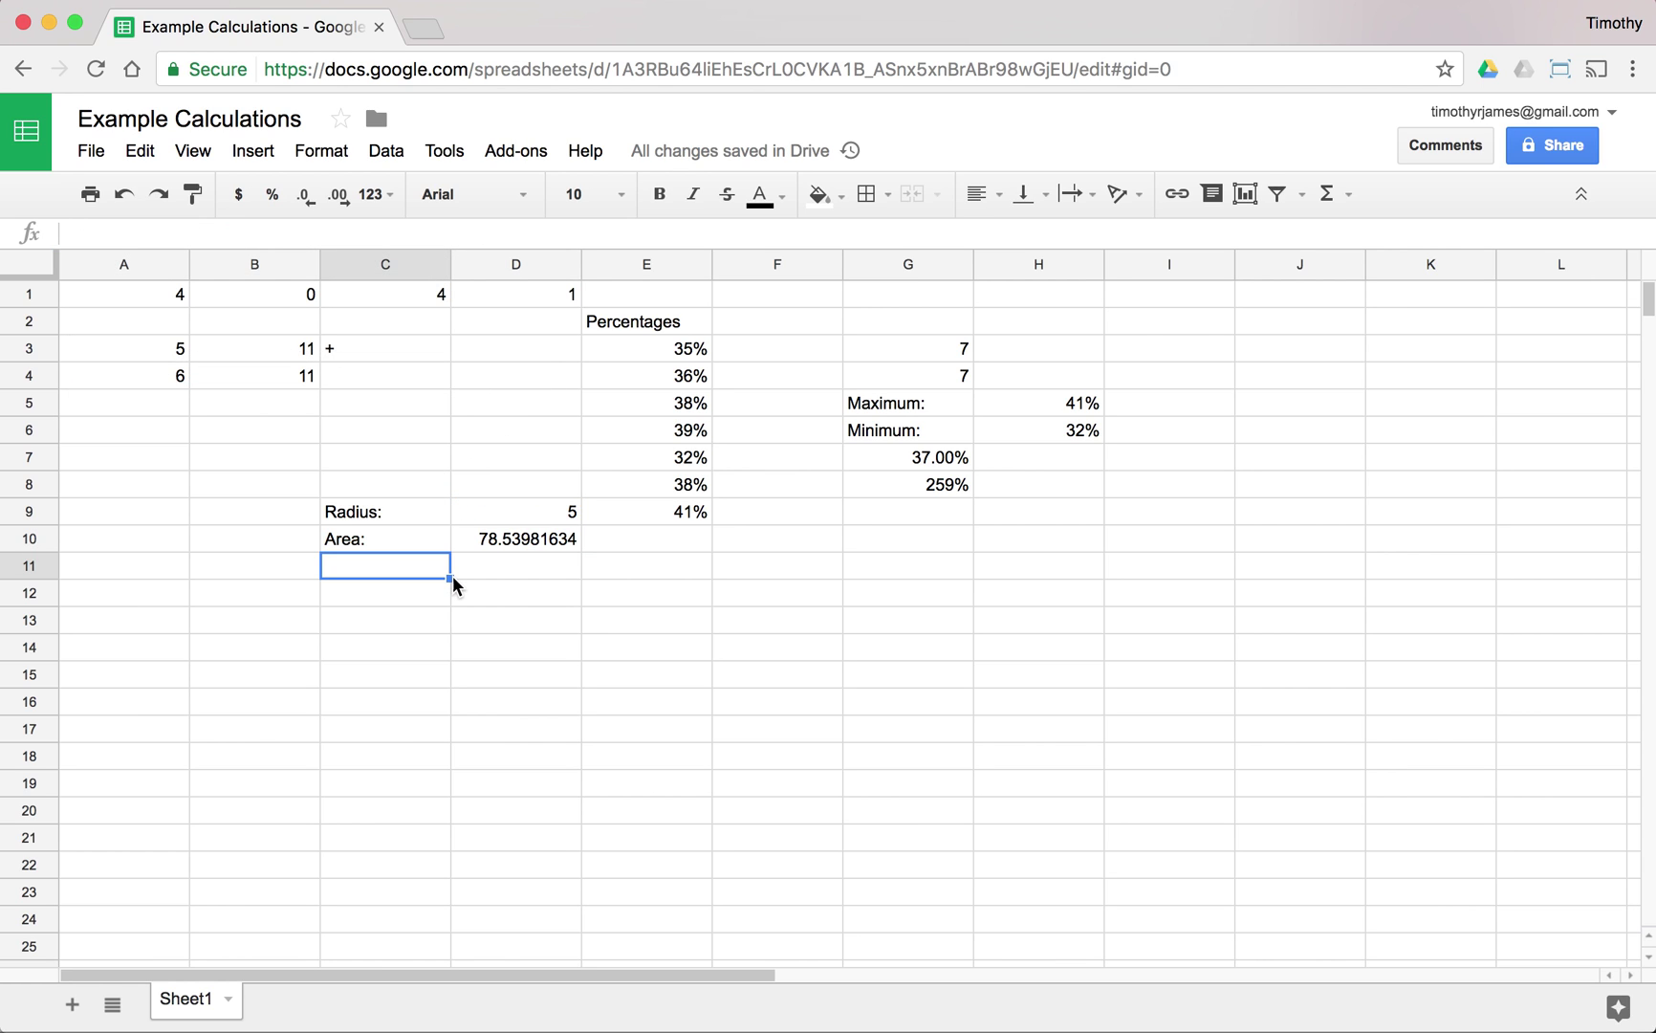
{"action": "left_click", "coordinate": [494, 573]}
{"action": "type", "text": "=RAND()"}
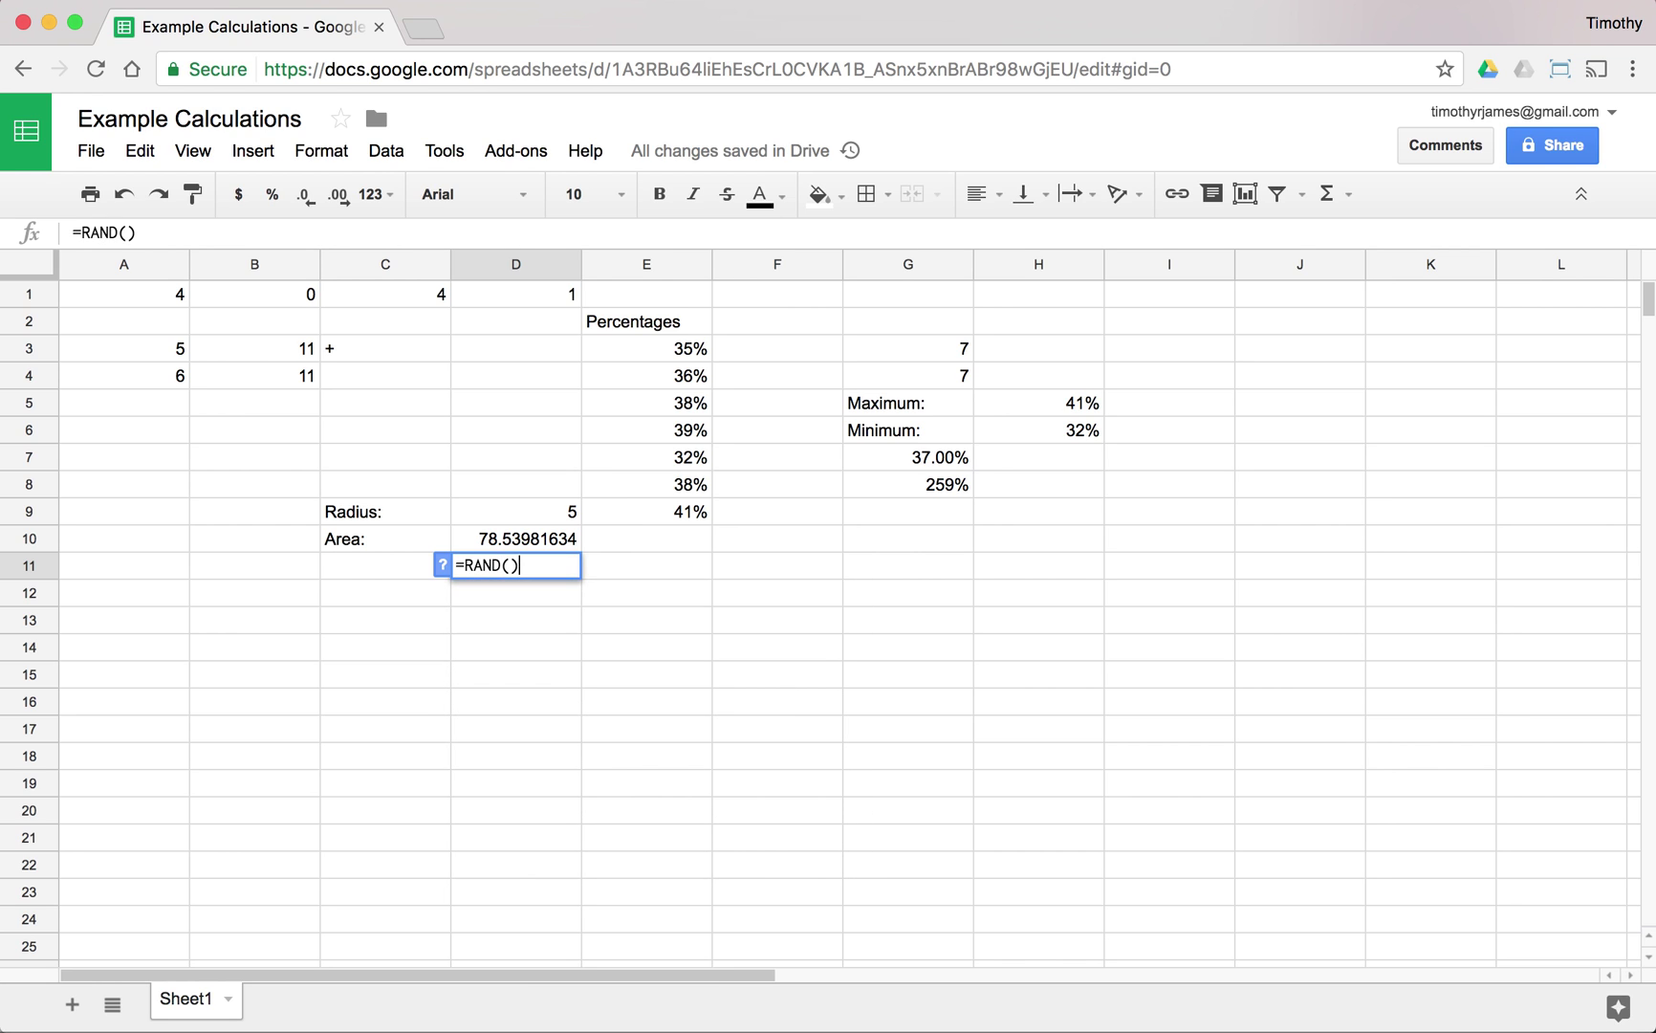
{"action": "key", "text": "Return"}
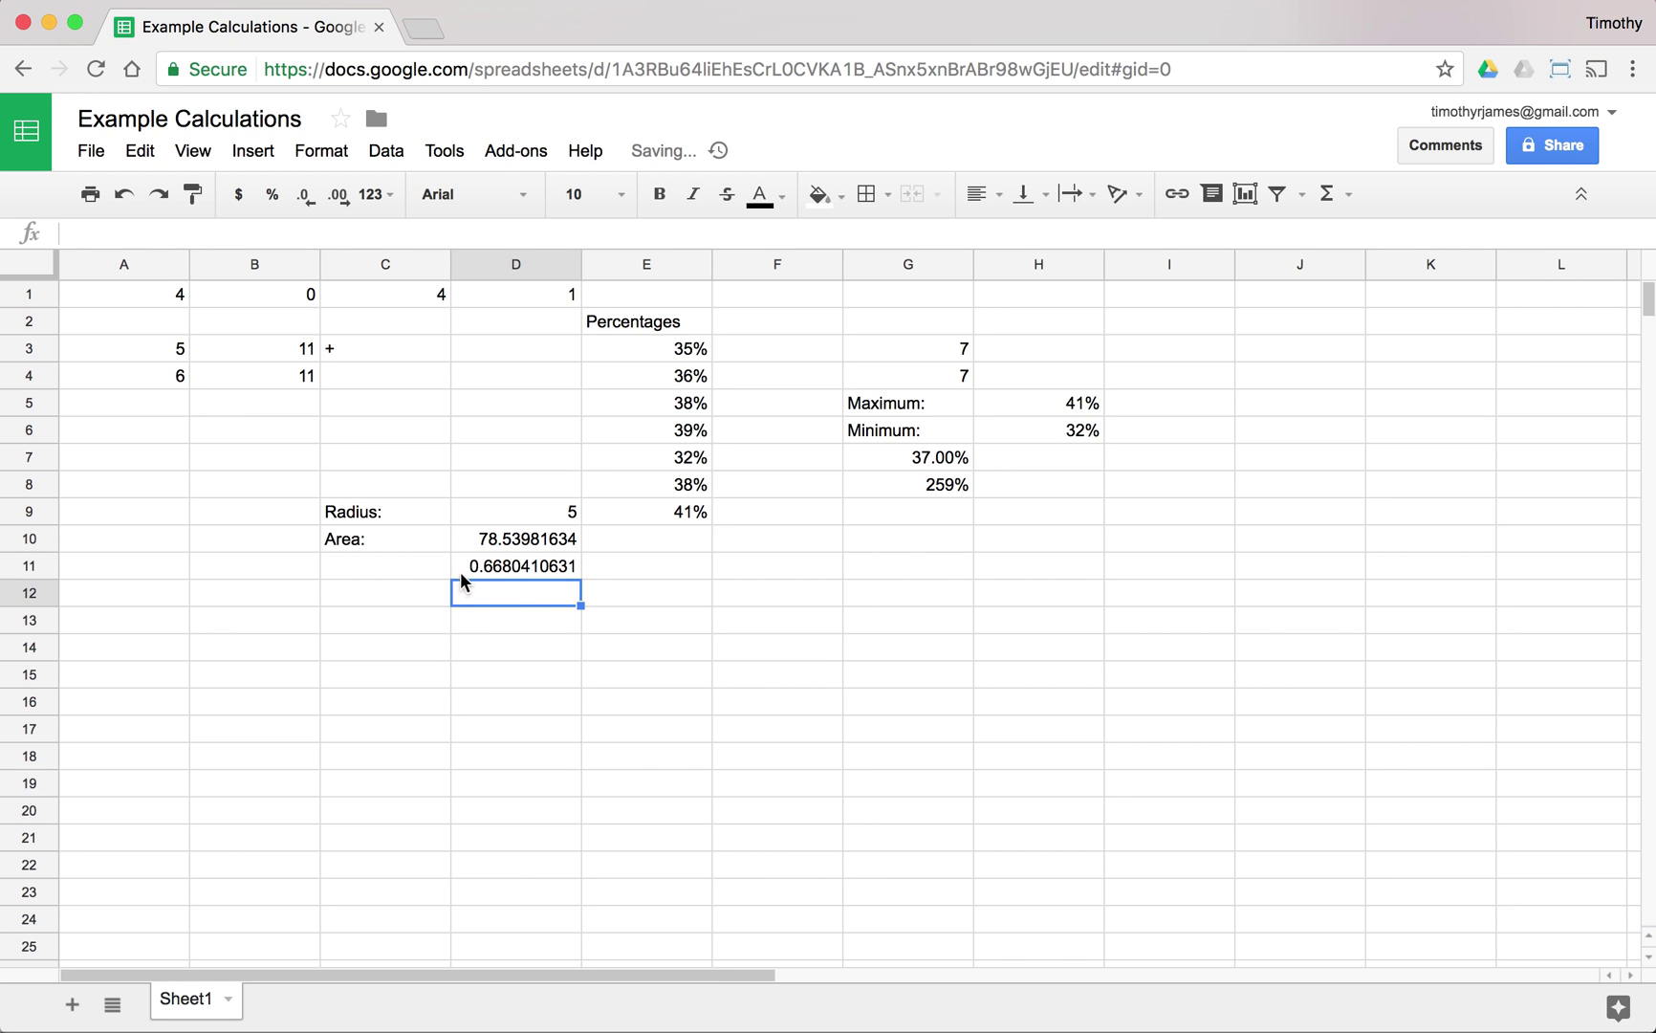
{"action": "left_click", "coordinate": [600, 567]}
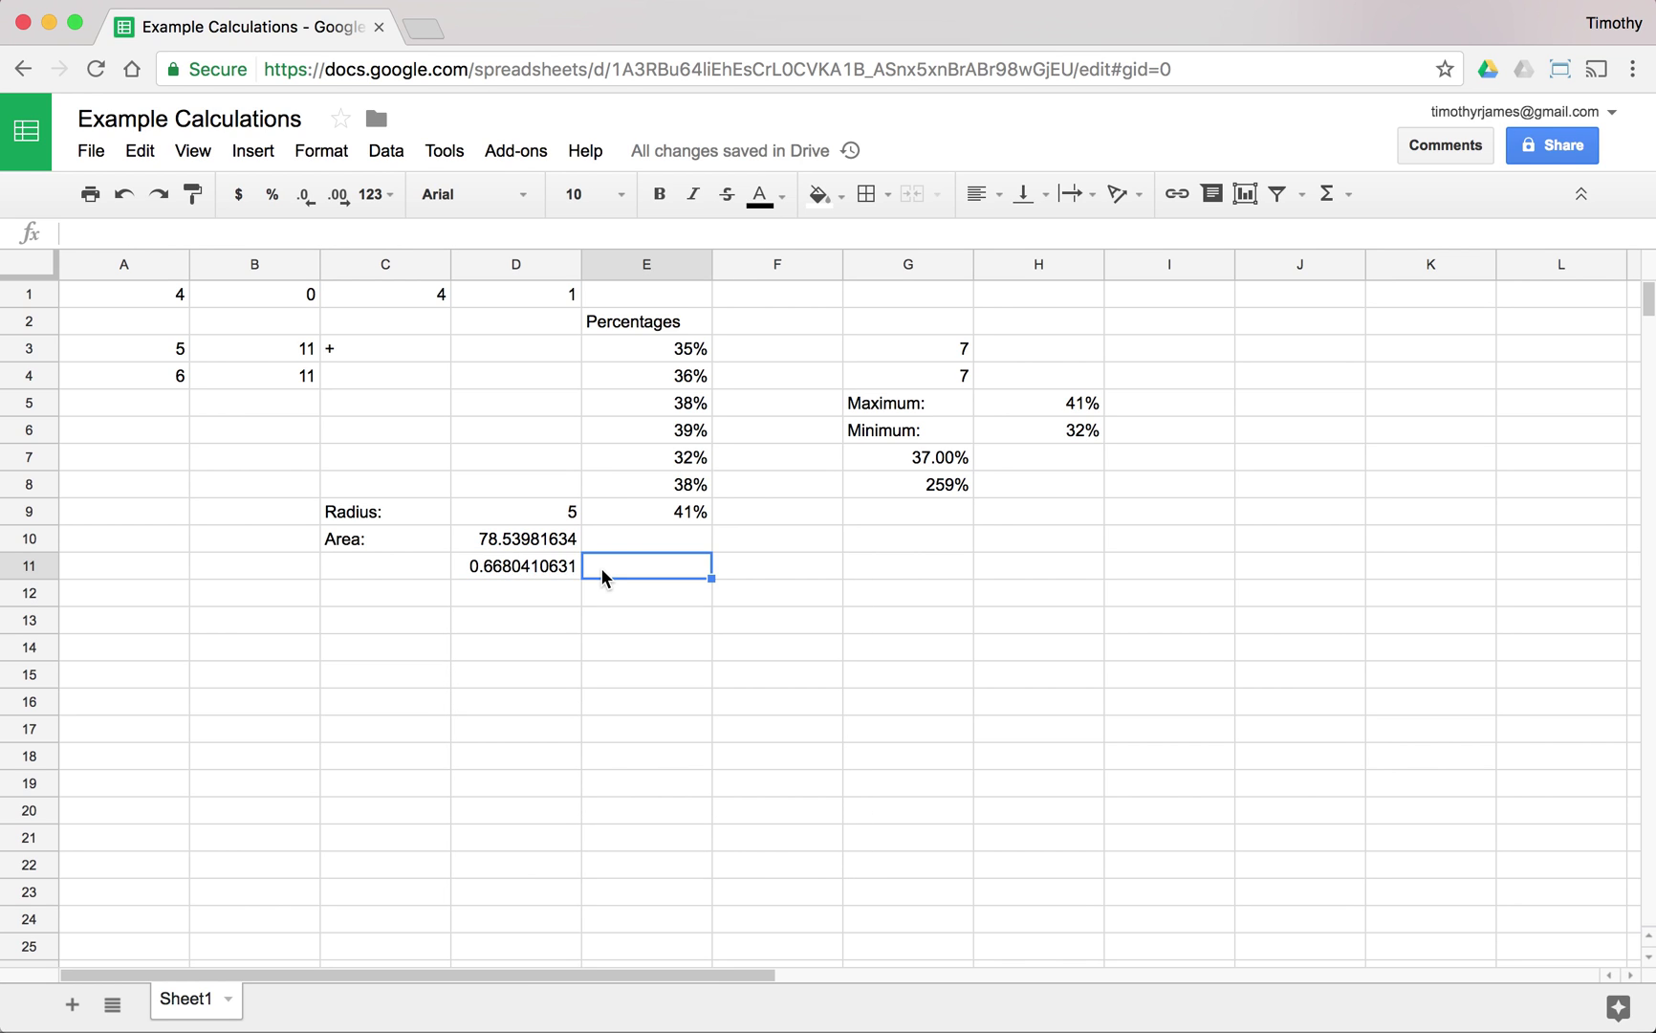
{"action": "type", "text": "jjoiajoijasdfoijasdfoij"}
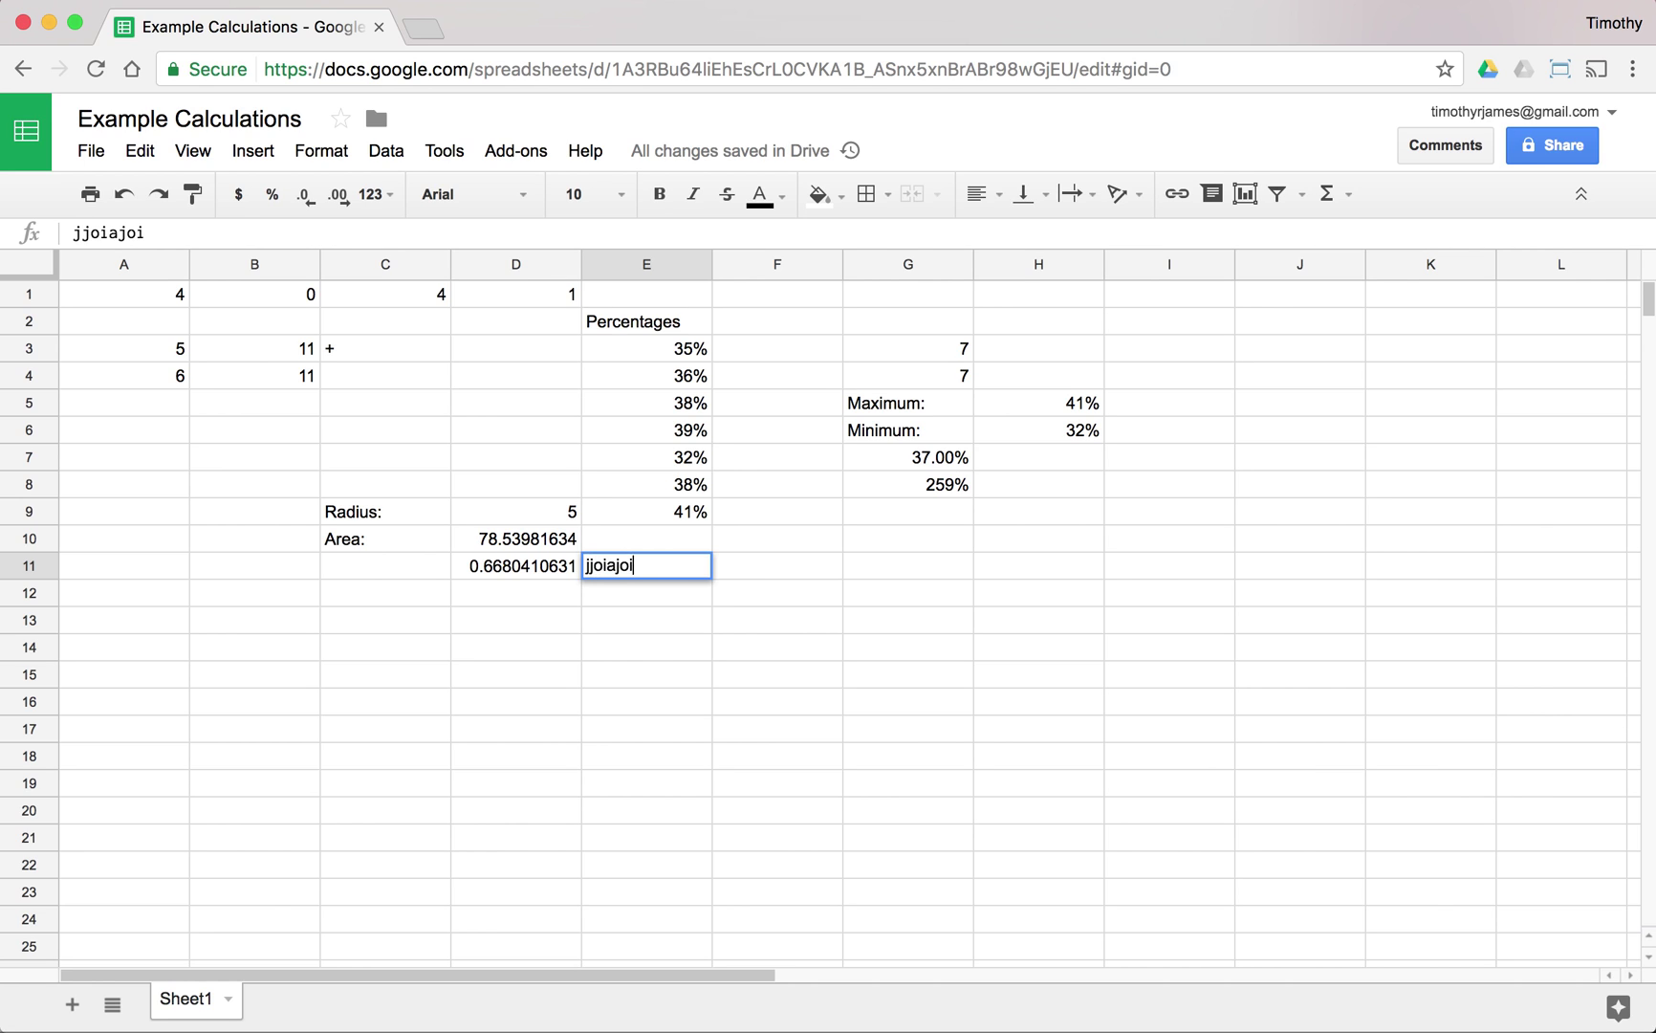
{"action": "key", "text": "Return"}
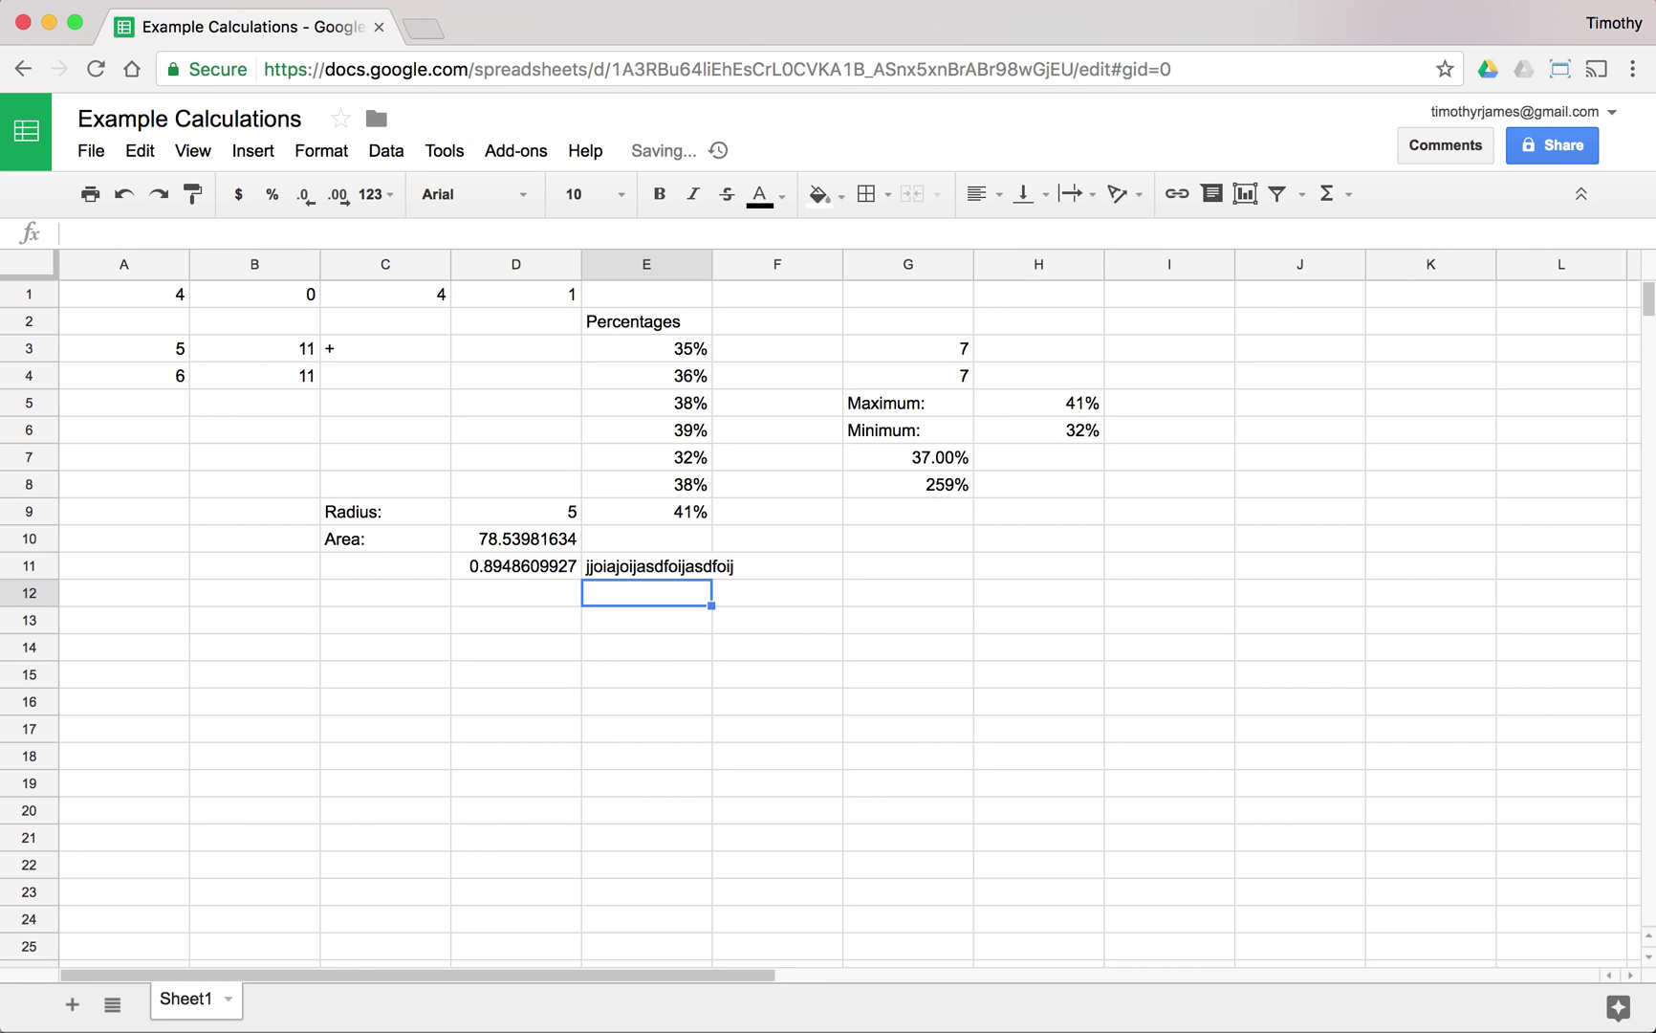
{"action": "left_click", "coordinate": [525, 549]}
{"action": "left_click", "coordinate": [462, 570]}
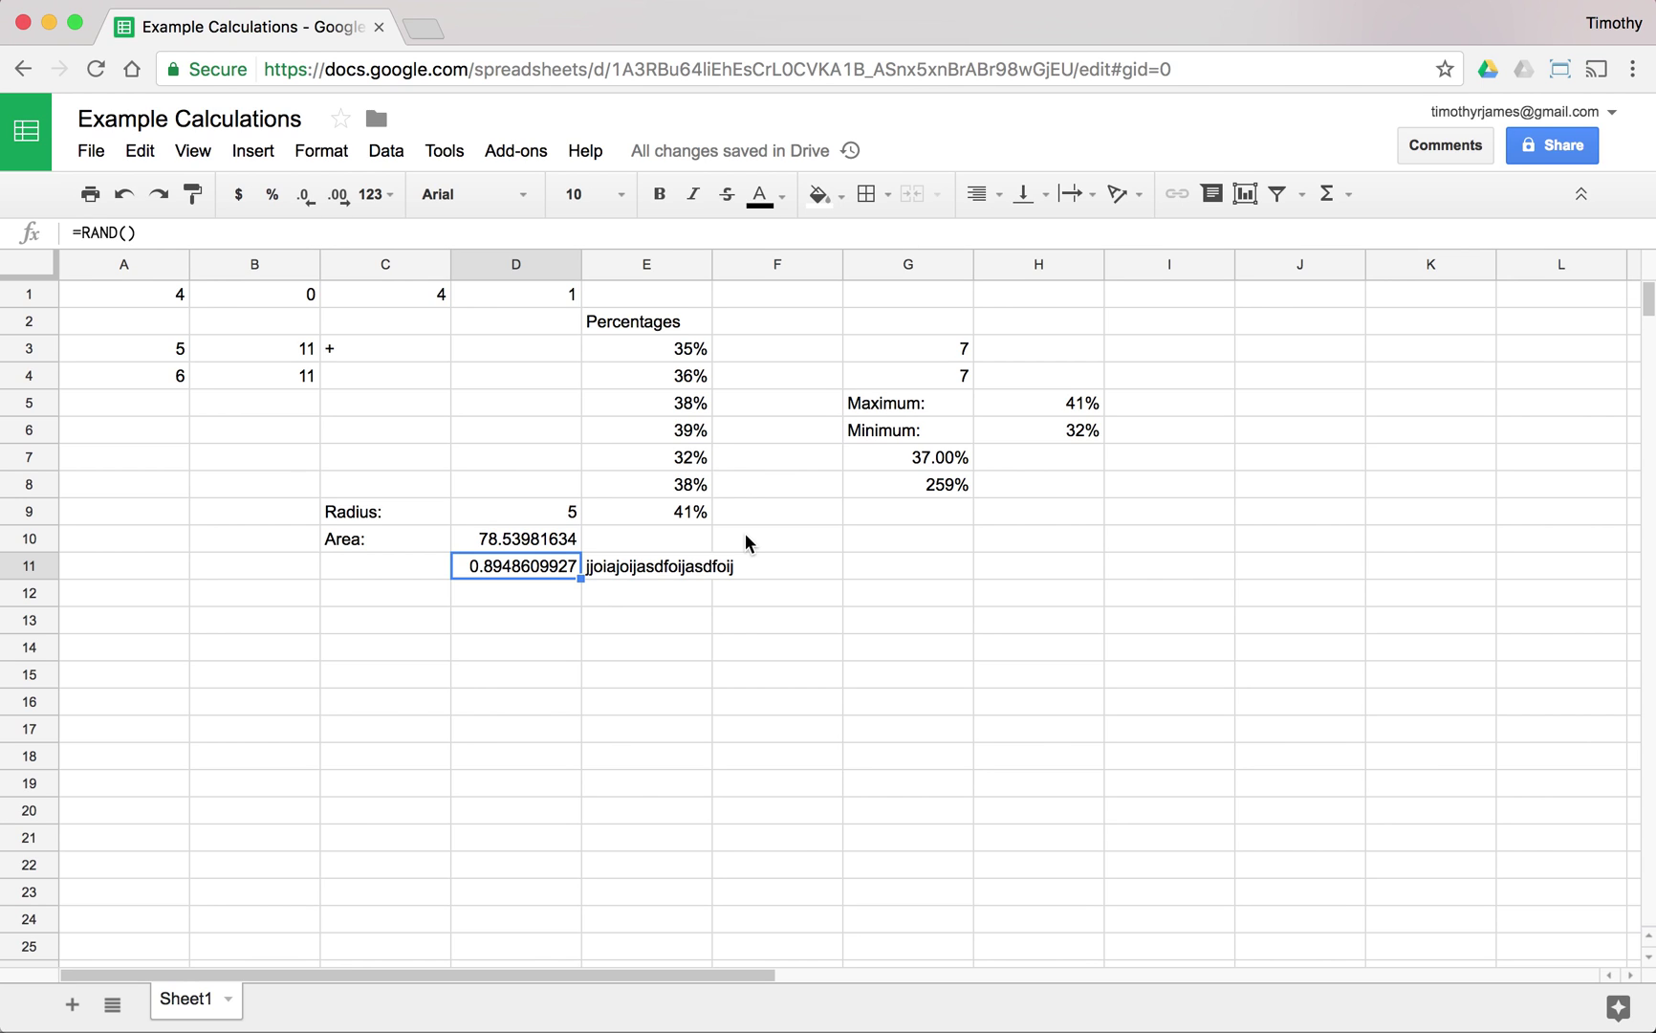
{"action": "key", "text": "shift+Right"}
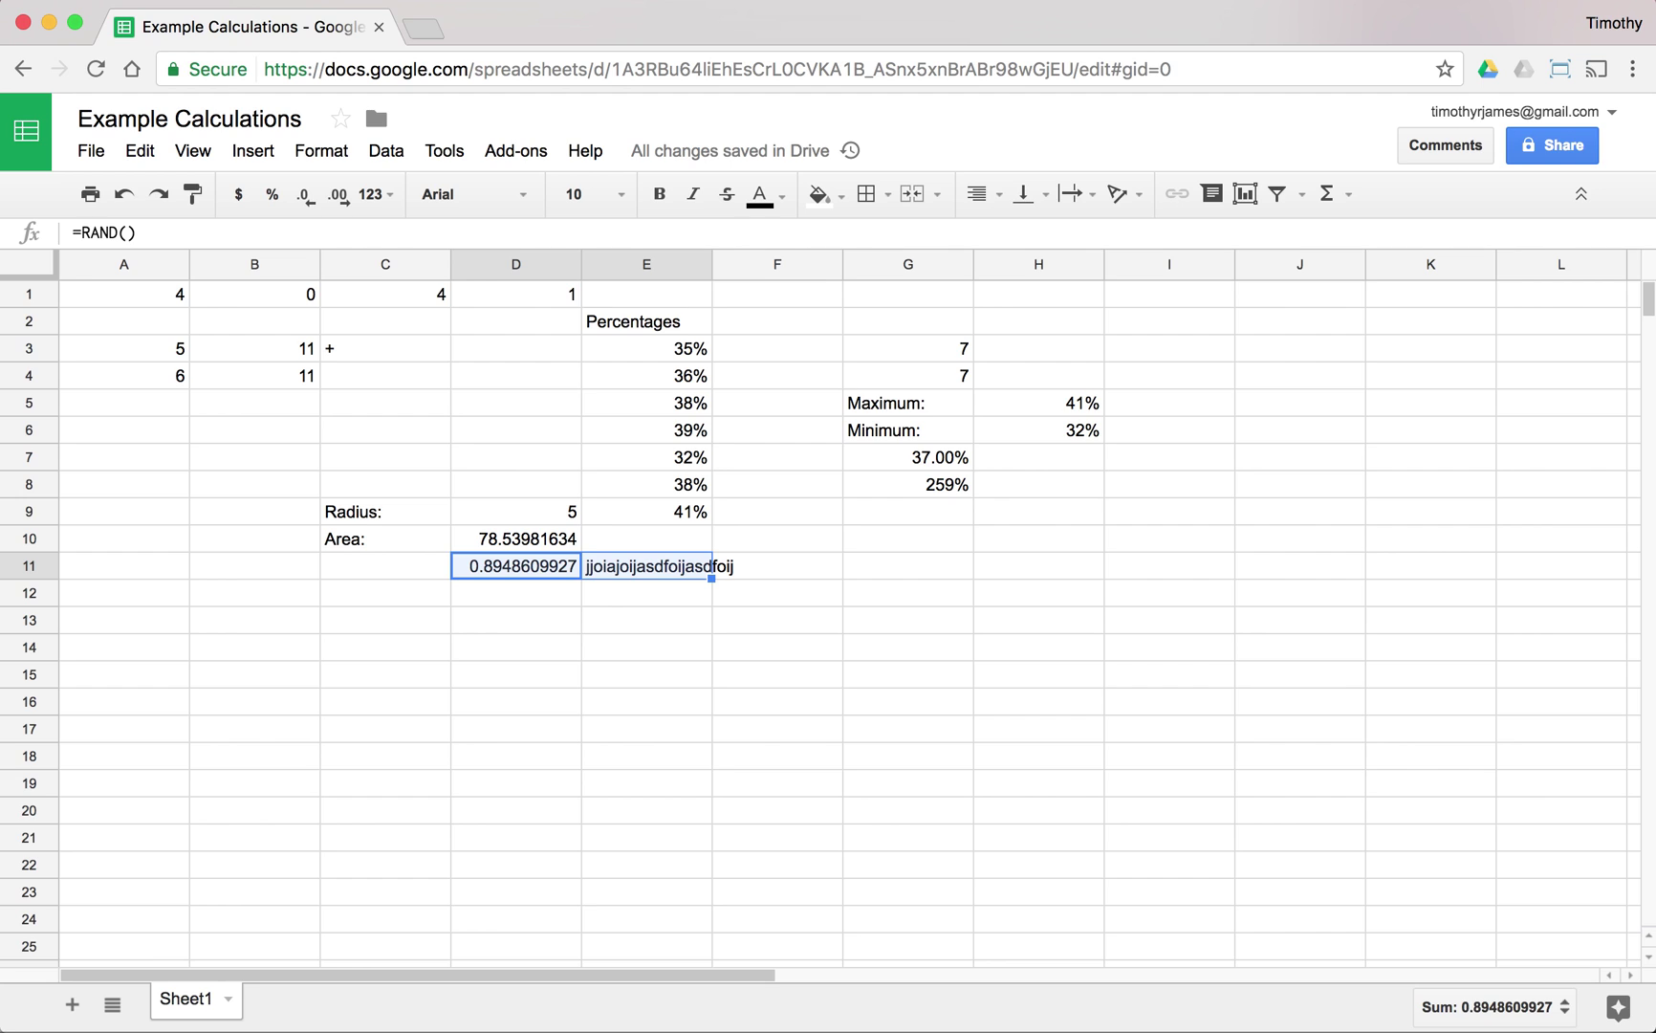
{"action": "key", "text": "Delete"}
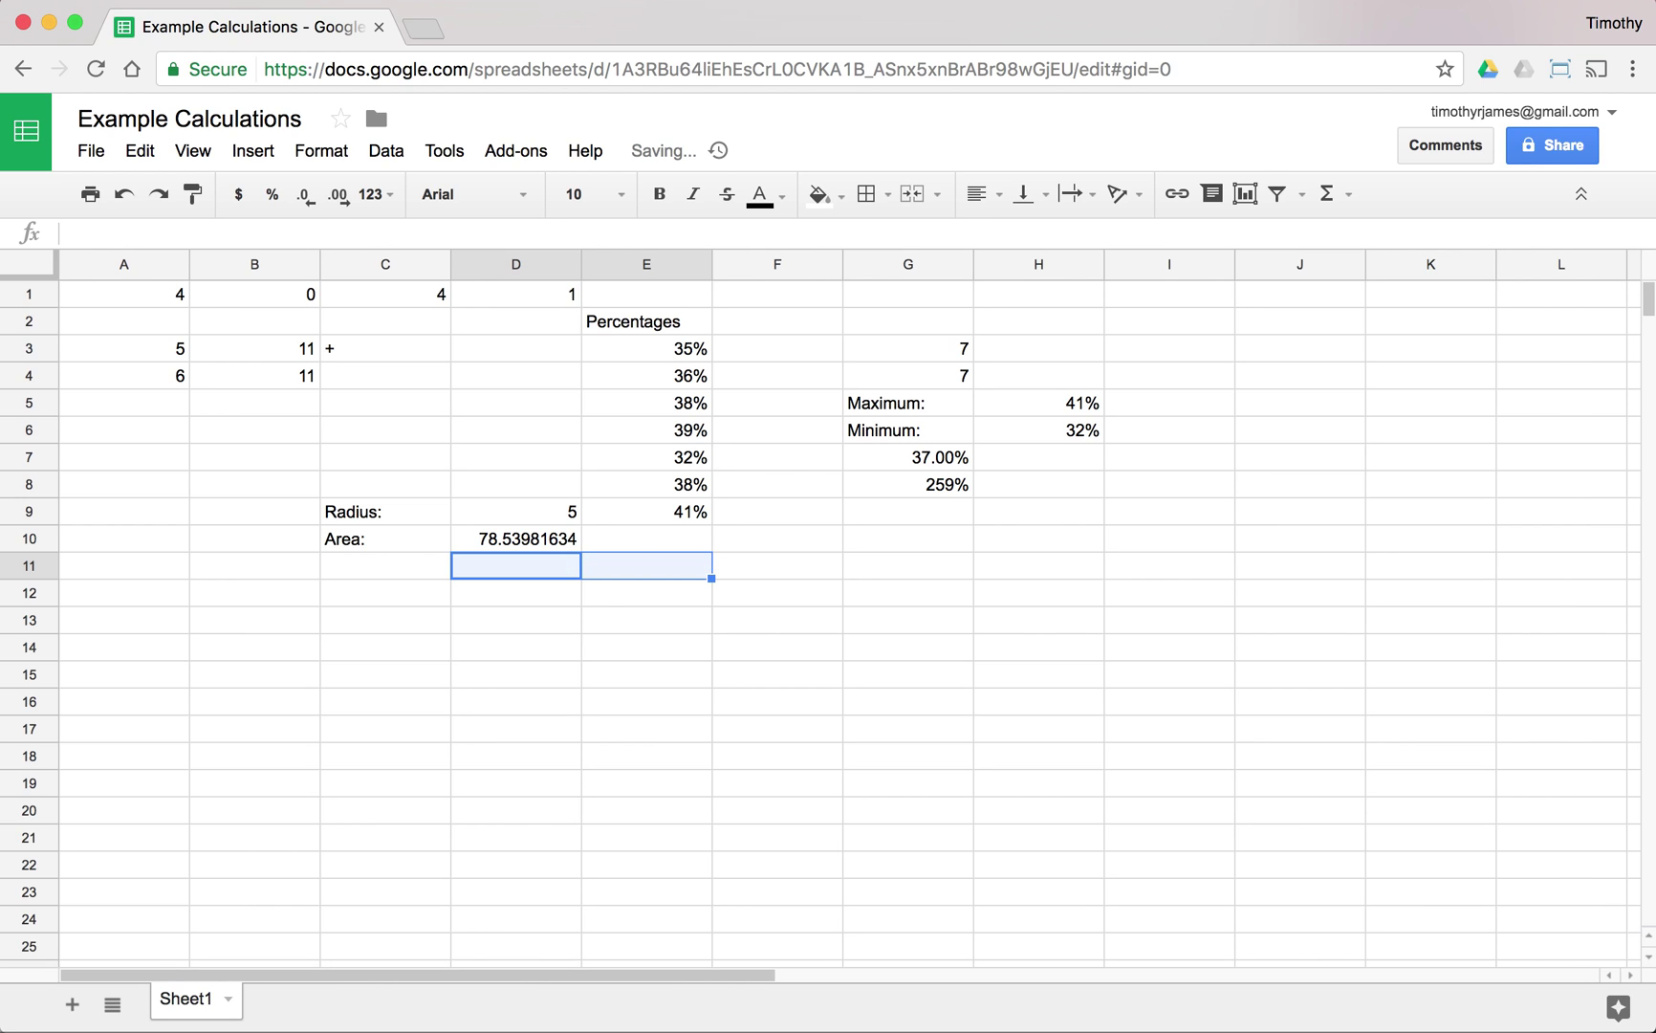
Label C12 Number: and enter -86 in D12
{"action": "left_click", "coordinate": [385, 565]}
{"action": "left_click", "coordinate": [385, 593]}
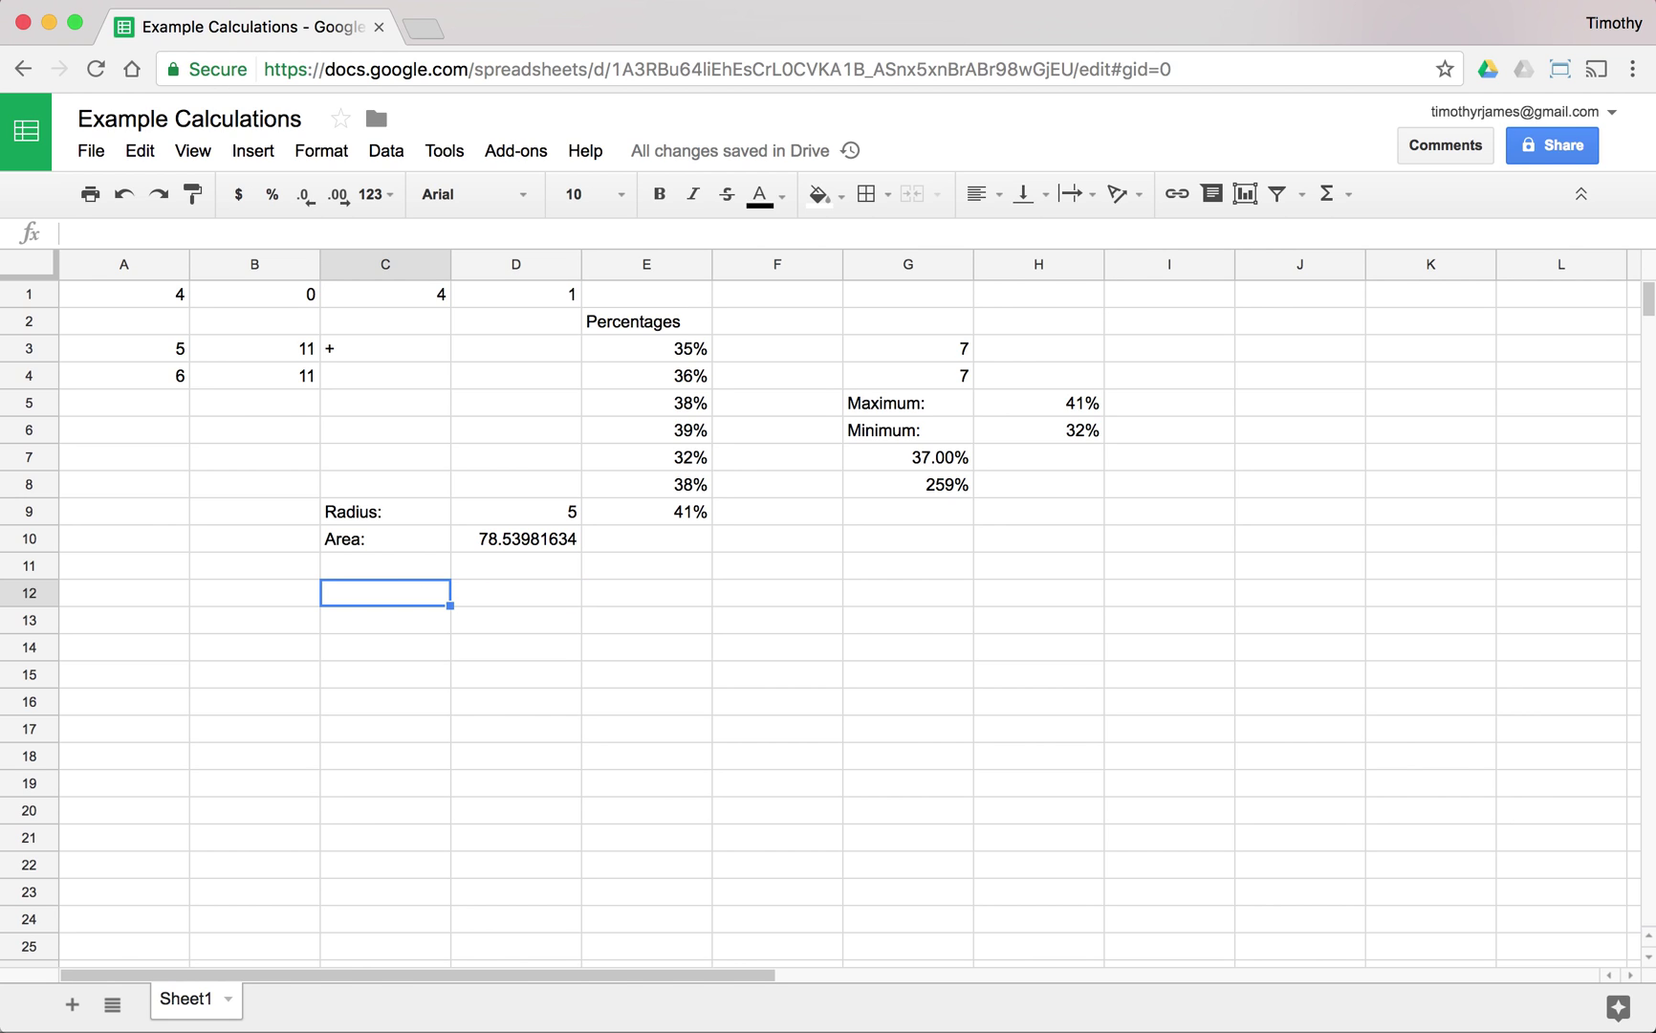
{"action": "type", "text": "Number:"}
{"action": "key", "text": "Tab"}
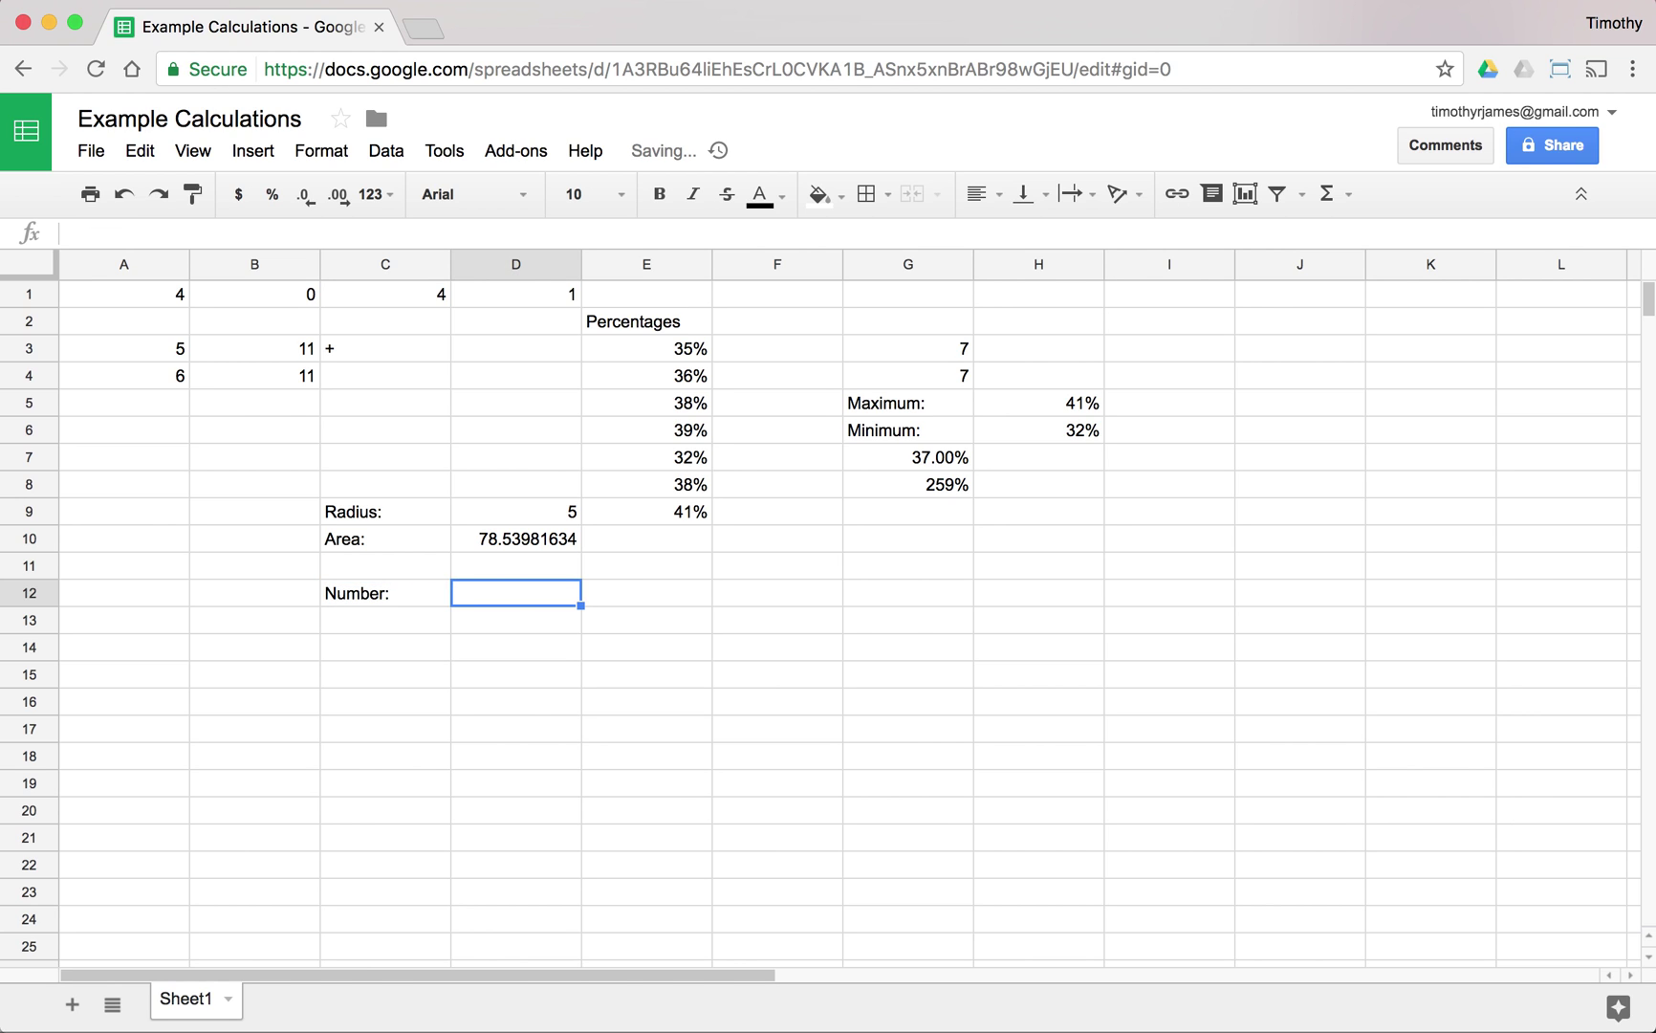
{"action": "type", "text": "-8"}
{"action": "key", "text": "BackSpace"}
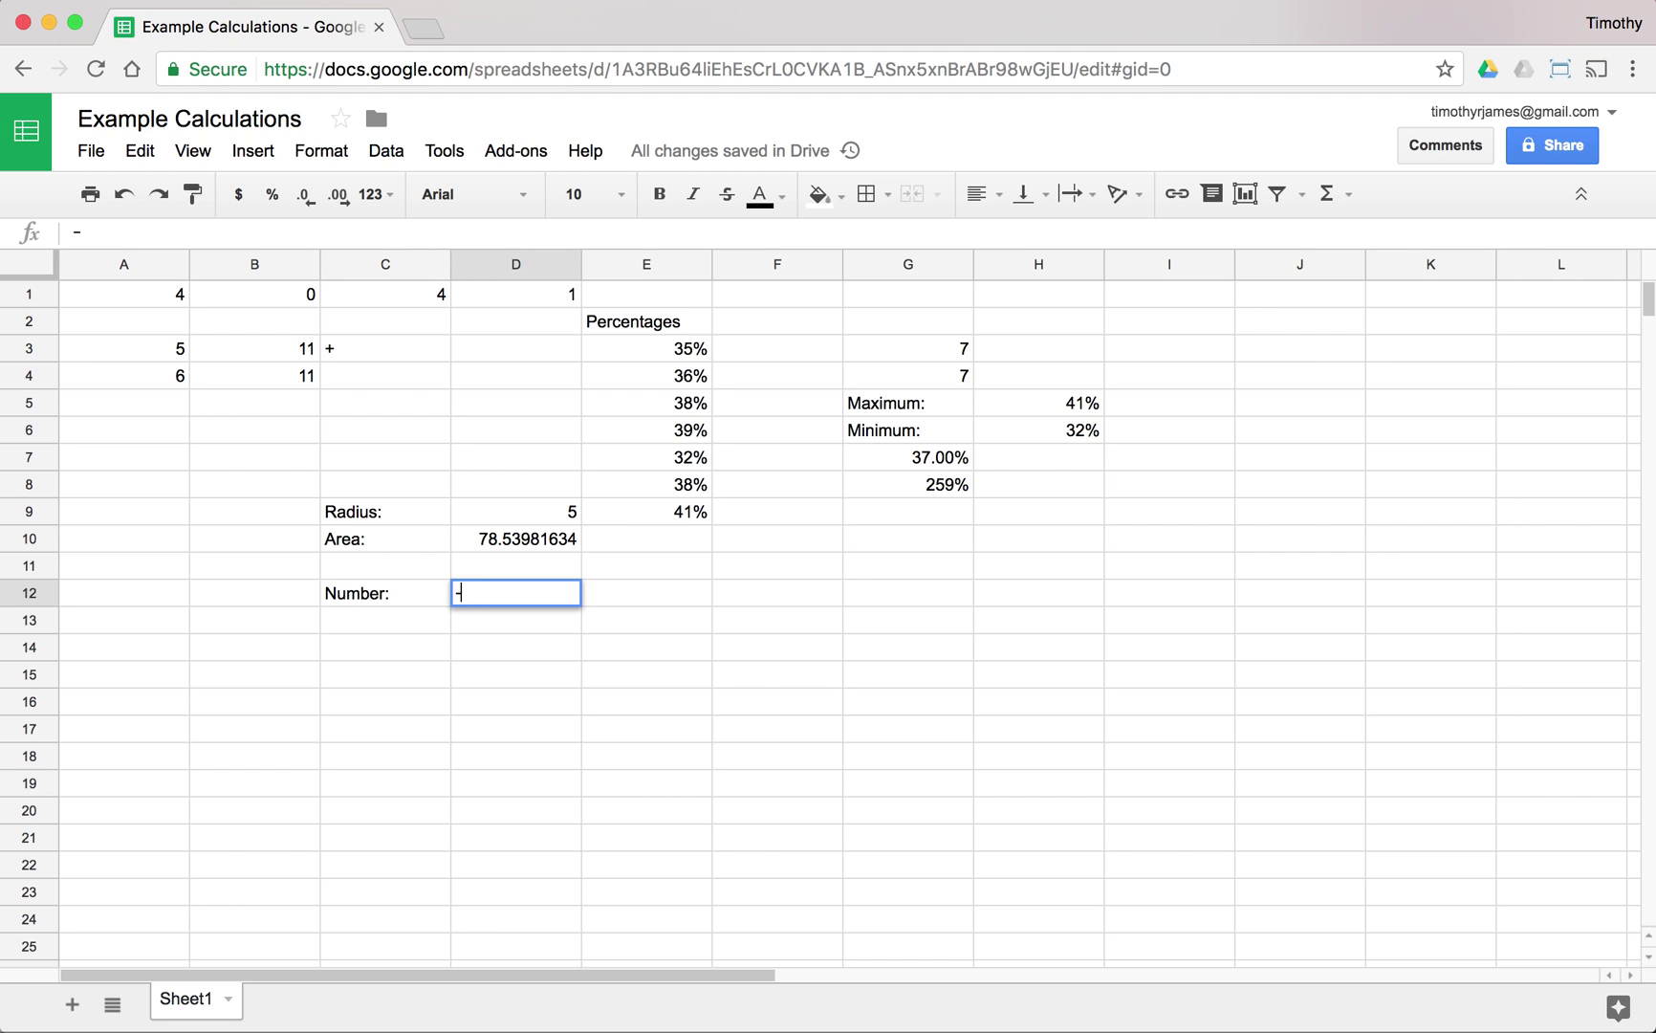
{"action": "type", "text": "86"}
{"action": "key", "text": "Return"}
Label C13 'Absoluate Value' and enter =ABS(D12) in D13
{"action": "type", "text": "A"}
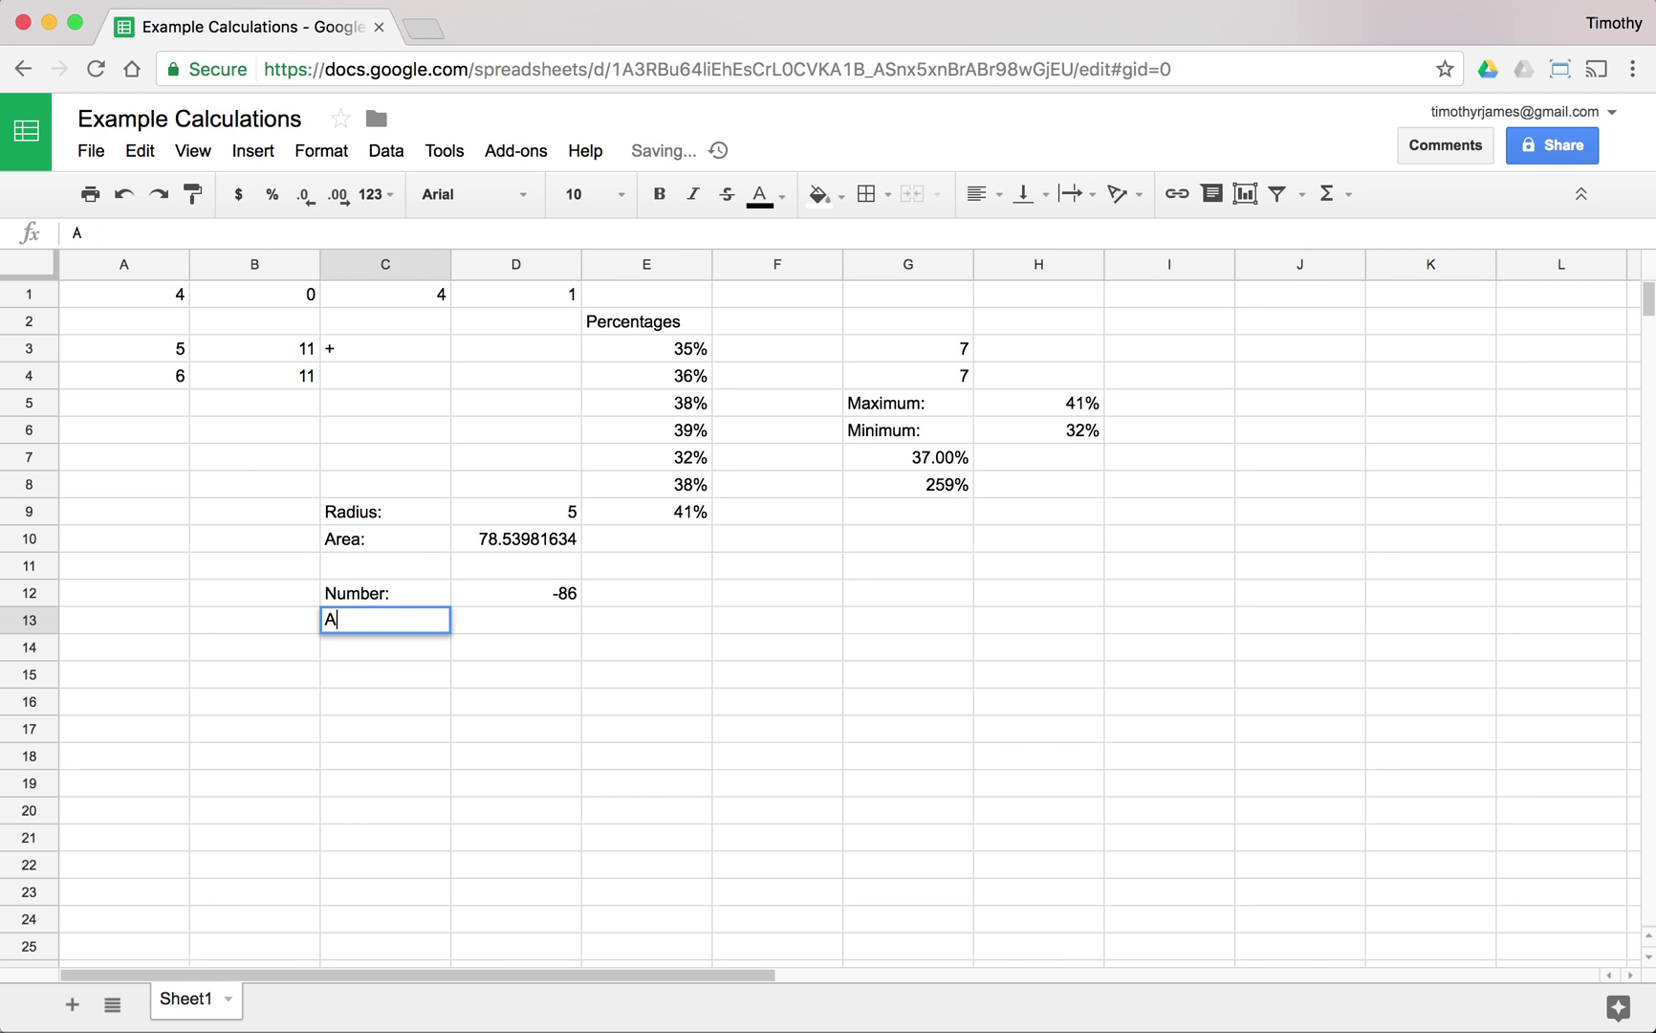
{"action": "type", "text": "bsoluate Values"}
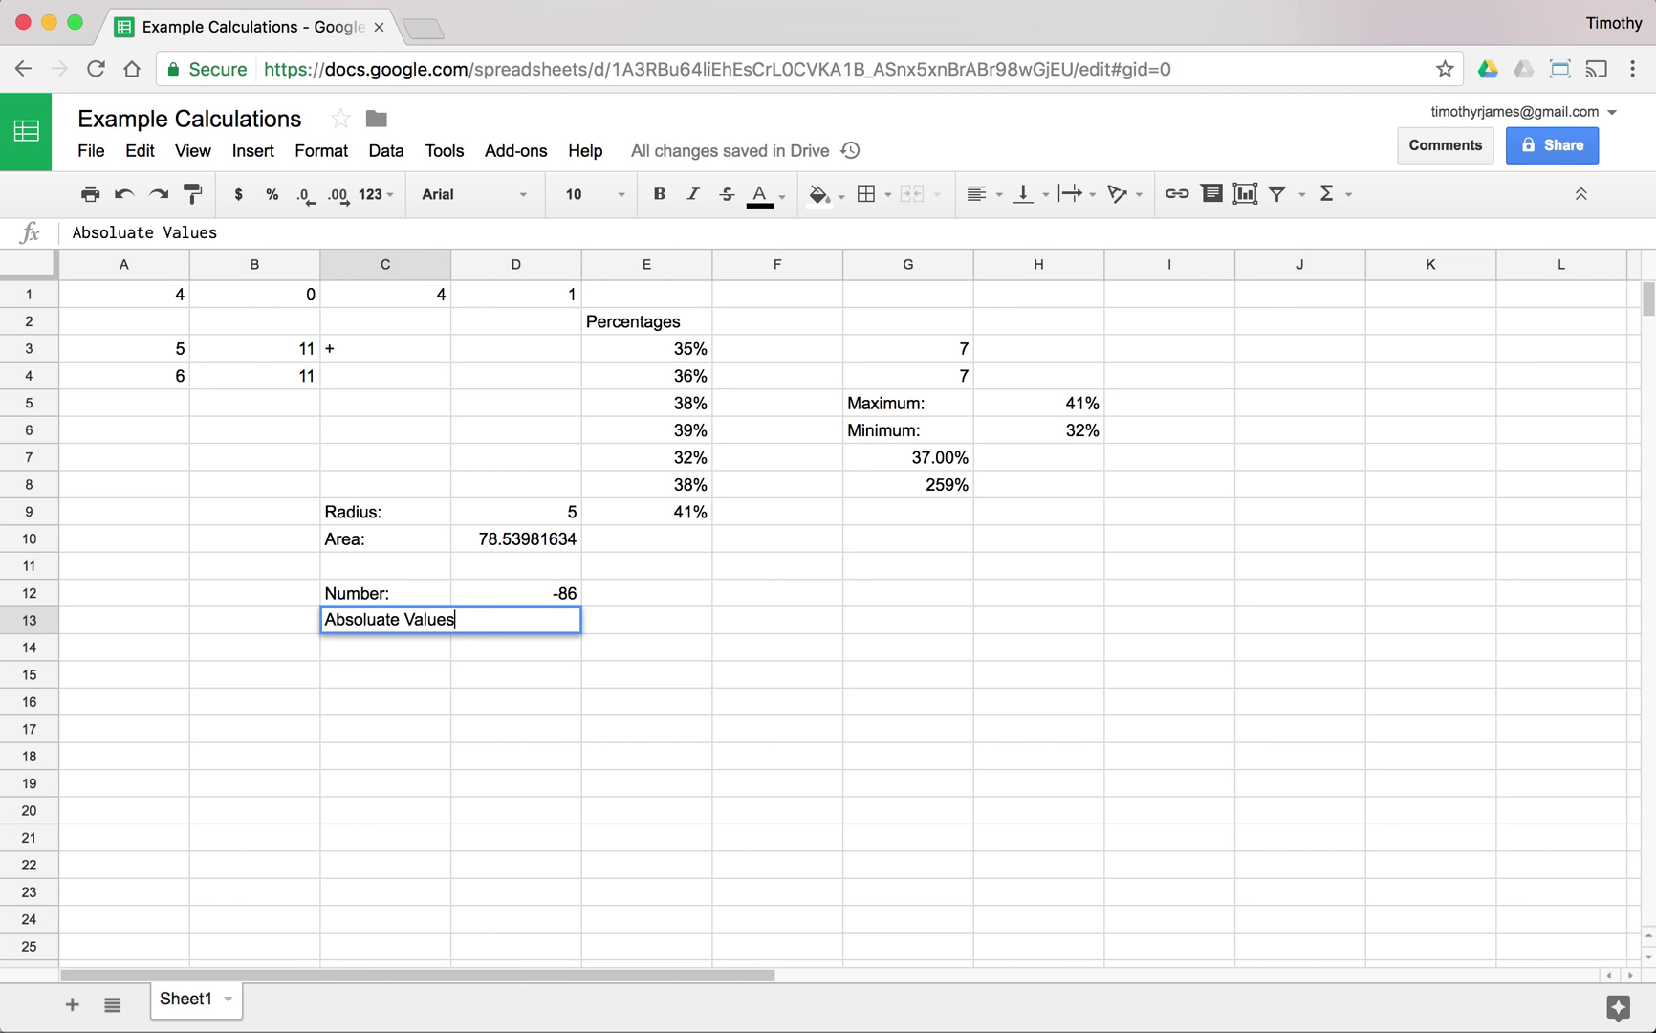
{"action": "key", "text": "BackSpace"}
{"action": "key", "text": "Tab"}
{"action": "type", "text": "=ABS("}
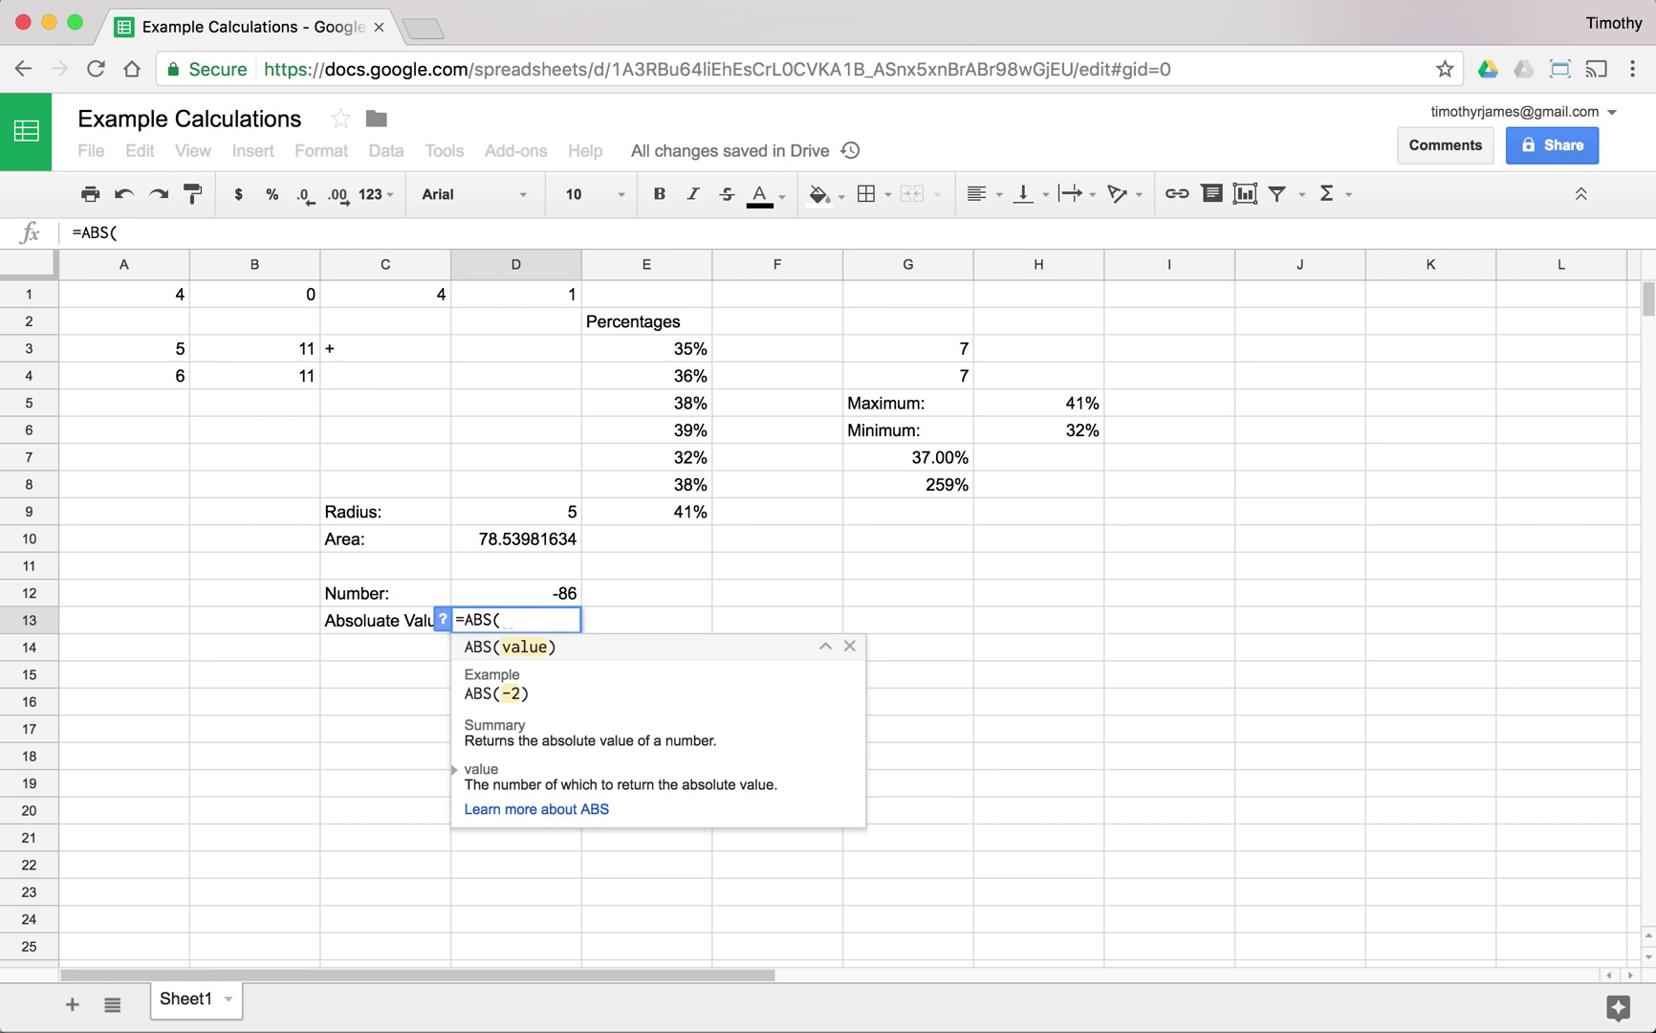
{"action": "key", "text": "Up"}
{"action": "key", "text": "Return"}
{"action": "left_click", "coordinate": [385, 620]}
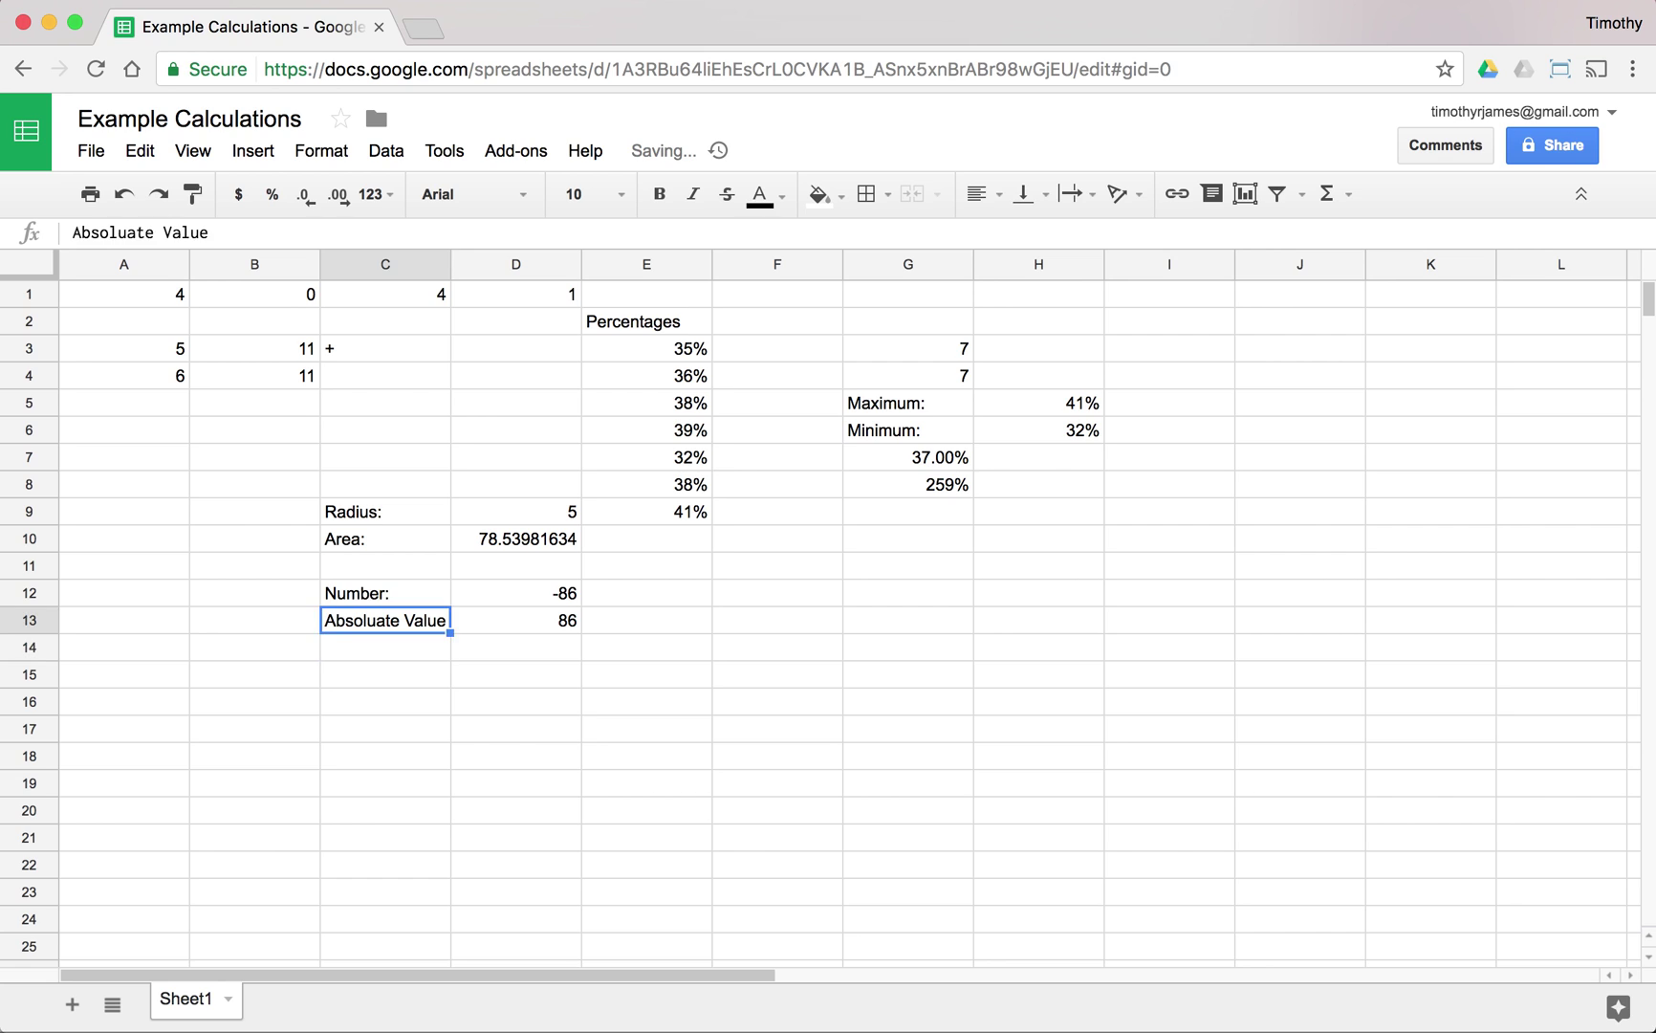
{"action": "left_click", "coordinate": [515, 620]}
Test the ABS formula by changing D12 to 33, then -2, which shows 2
{"action": "key", "text": "Down"}
{"action": "key", "text": "Up"}
{"action": "key", "text": "Up"}
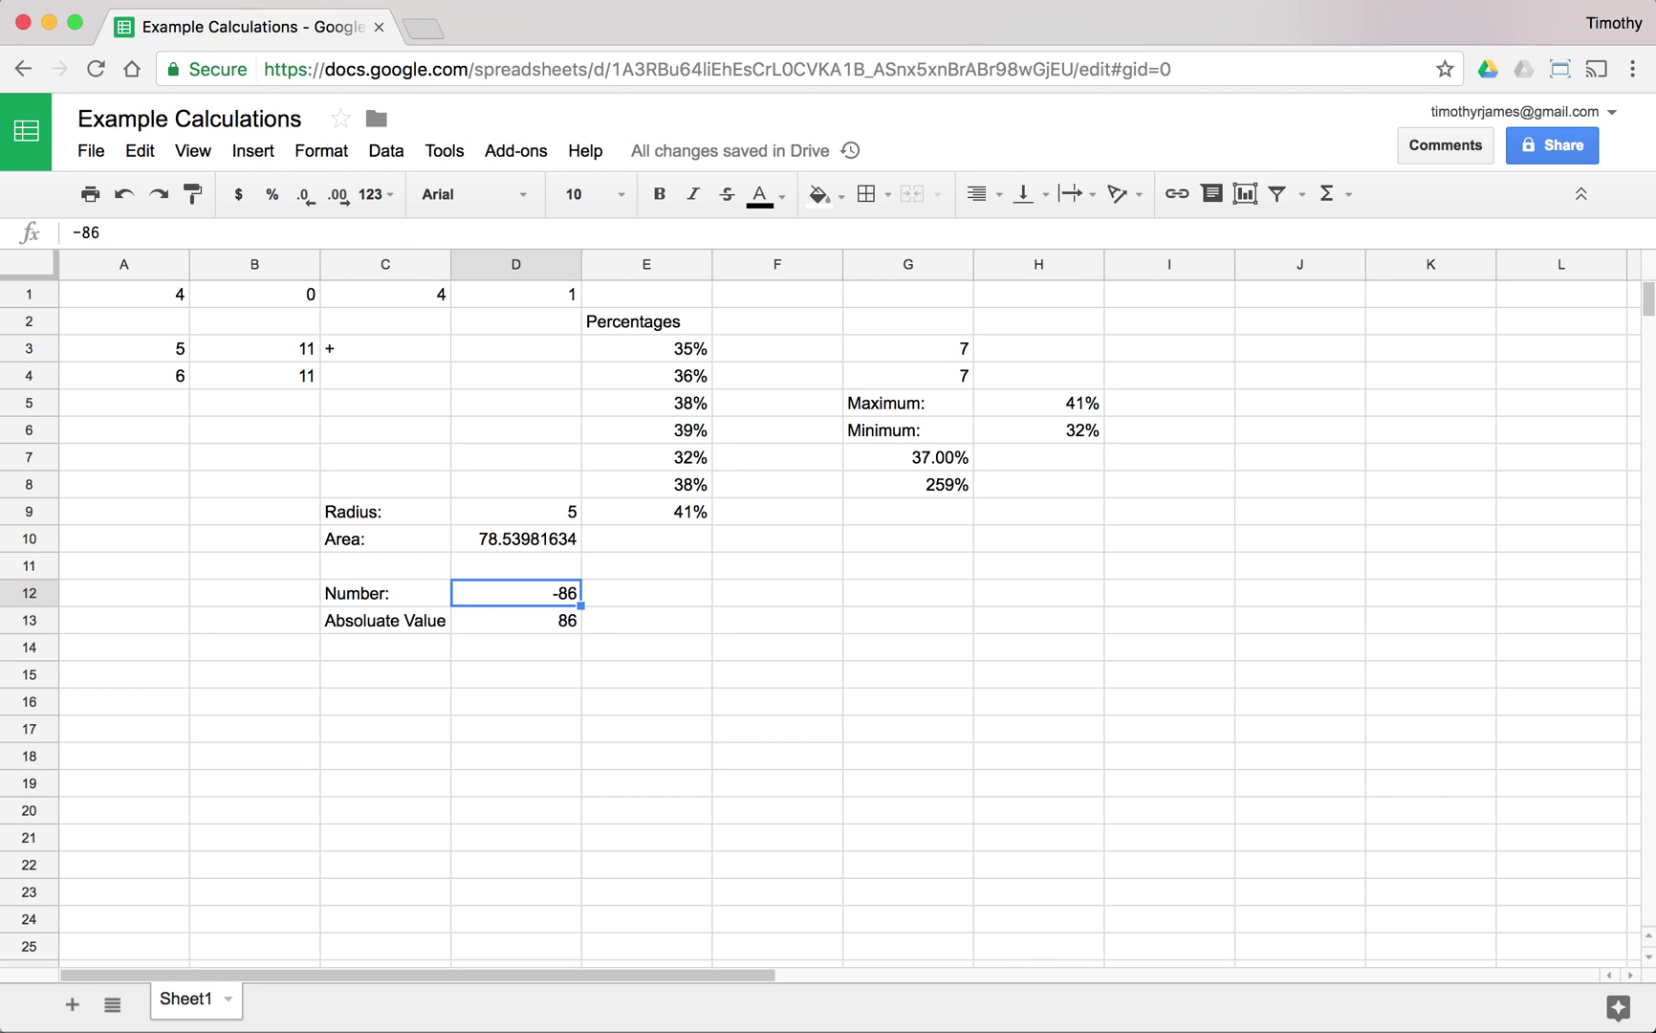
{"action": "type", "text": "33"}
{"action": "key", "text": "Return"}
{"action": "left_click", "coordinate": [516, 593]}
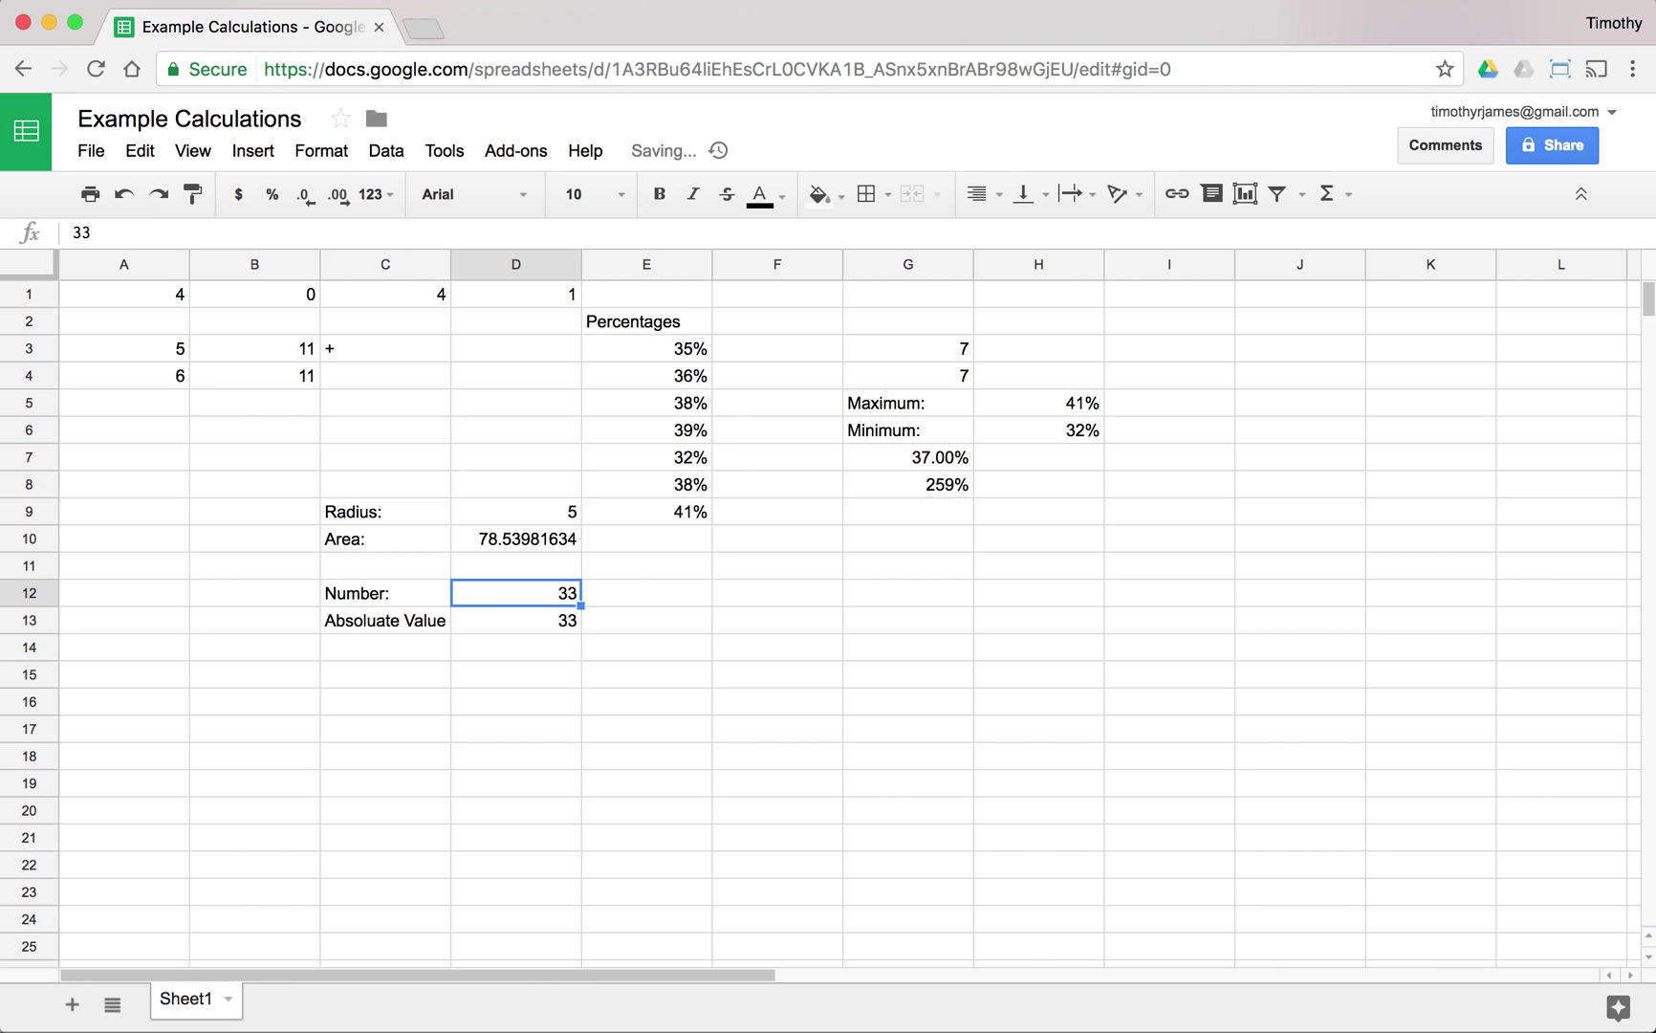
{"action": "type", "text": "-2"}
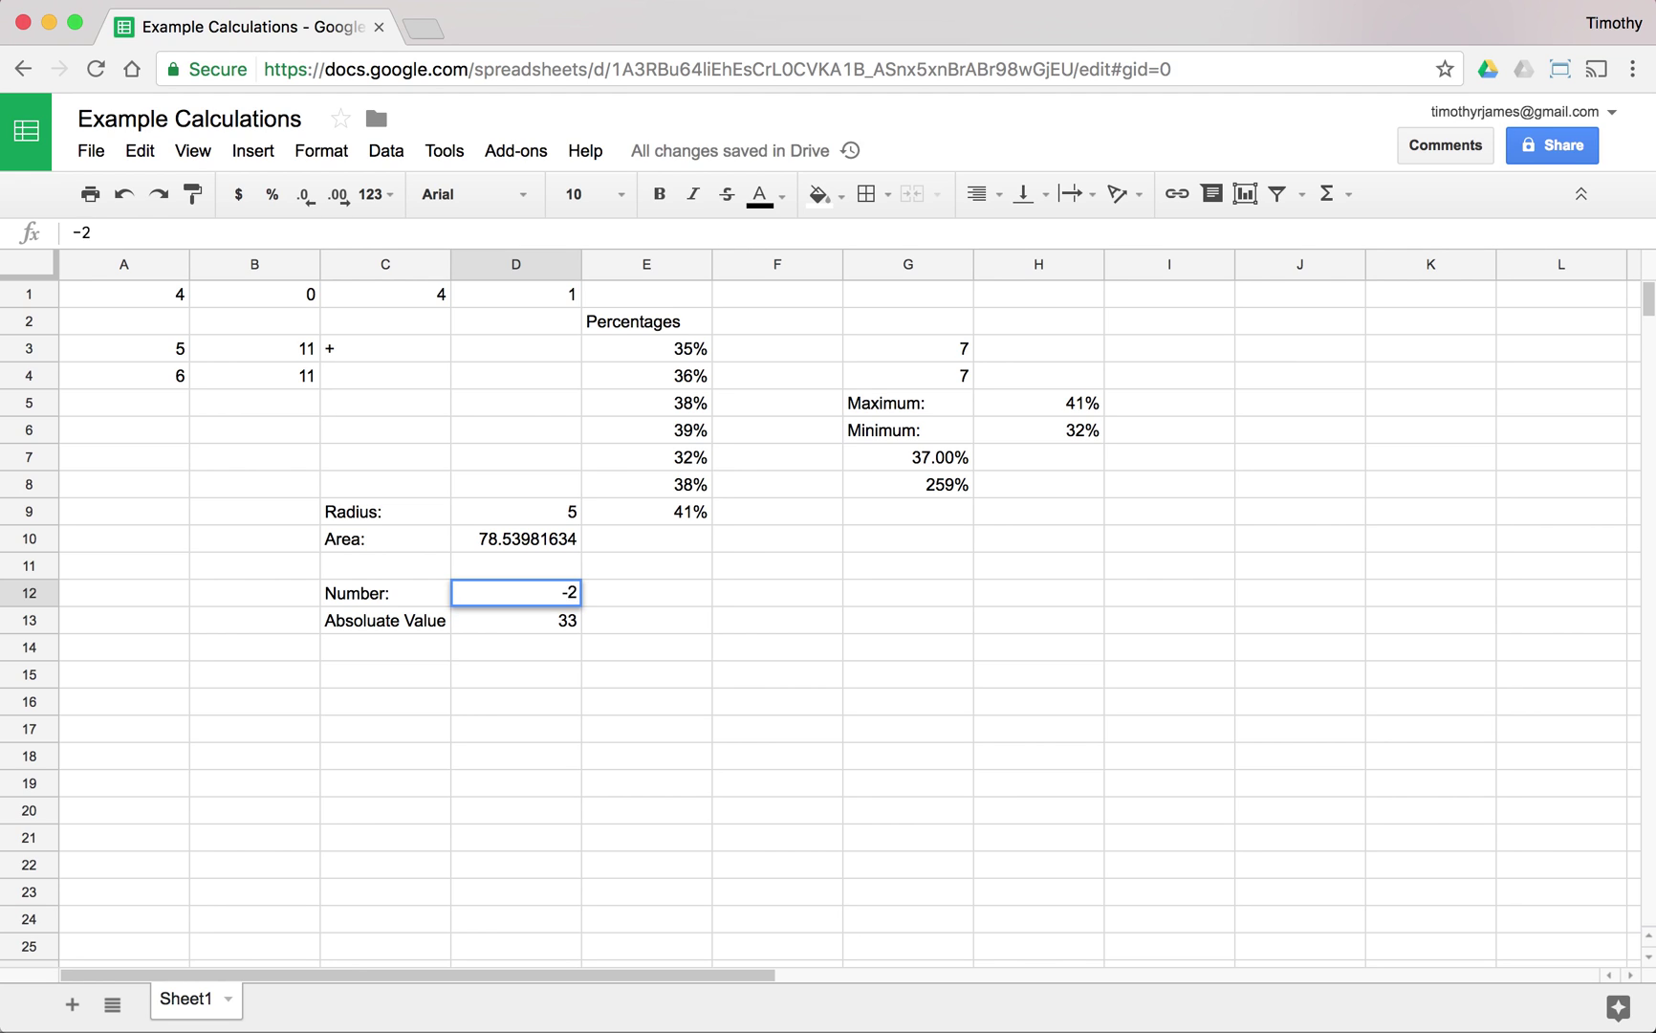
{"action": "key", "text": "Return"}
{"action": "left_click", "coordinate": [518, 643]}
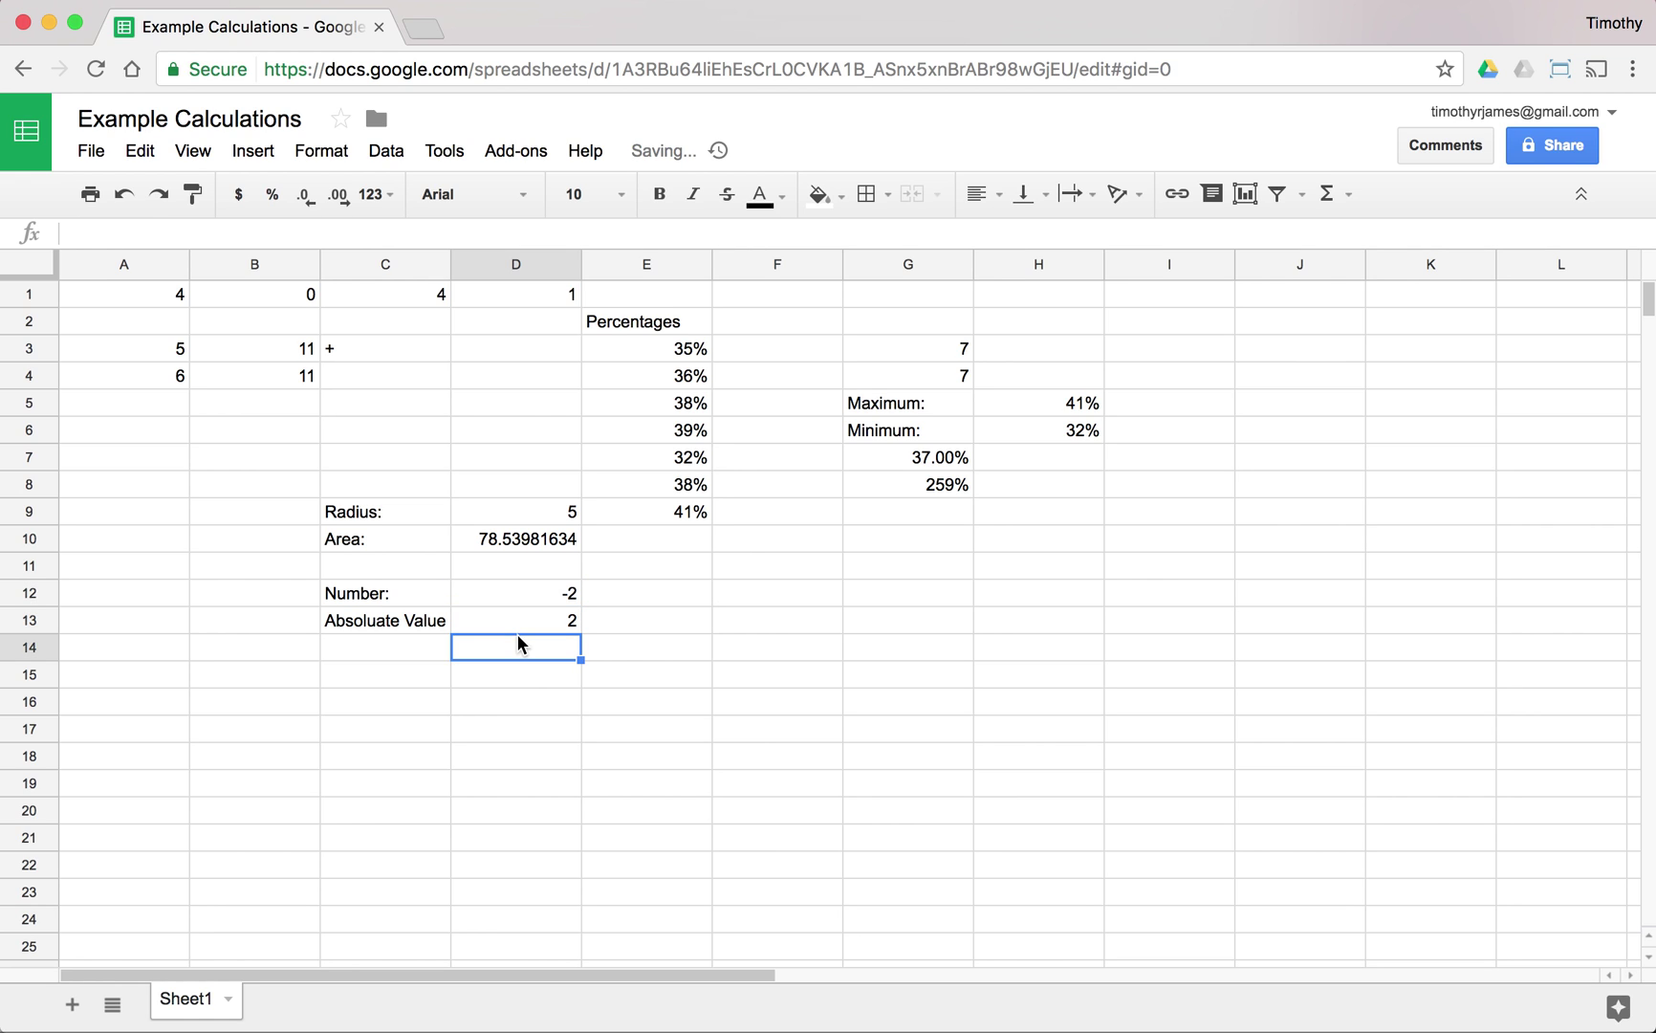
Enter the decimal 3.2711238 in D14
{"action": "left_click", "coordinate": [425, 650]}
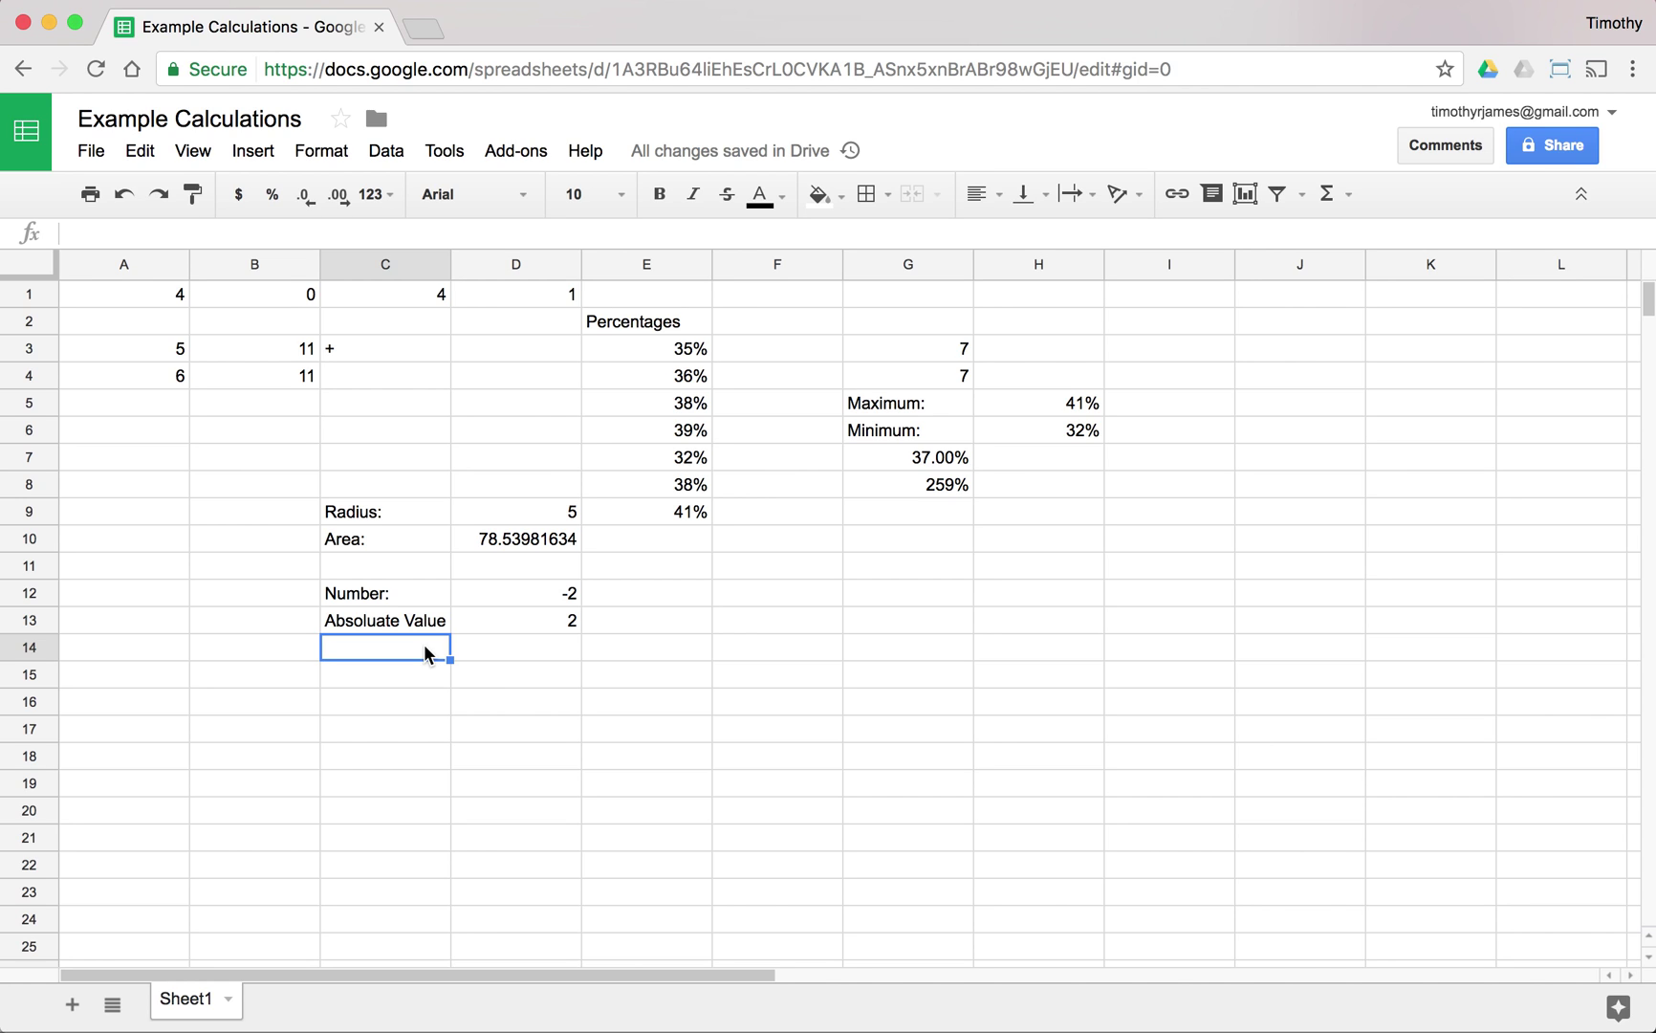
{"action": "key", "text": "Right"}
{"action": "type", "text": "3.2"}
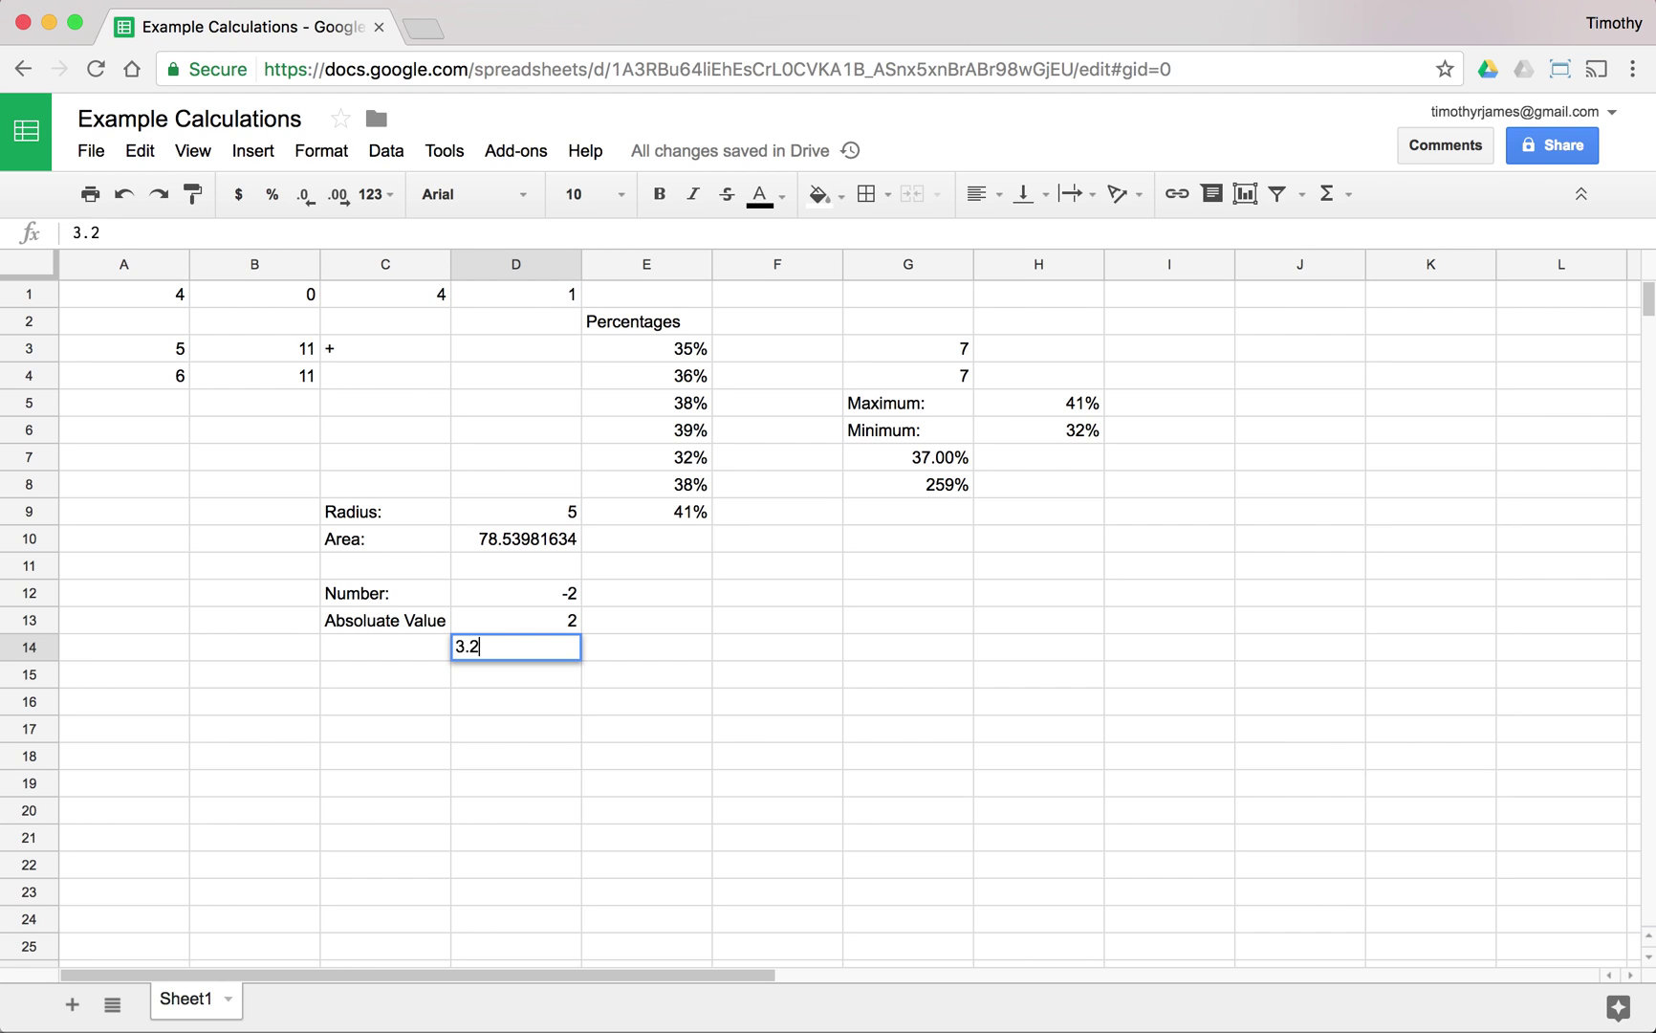
{"action": "type", "text": "711238"}
{"action": "key", "text": "Return"}
{"action": "key", "text": "Left"}
Enter =ROUND(D14,4) in D15 to show 3.2711, and review the formula
{"action": "left_click", "coordinate": [517, 674]}
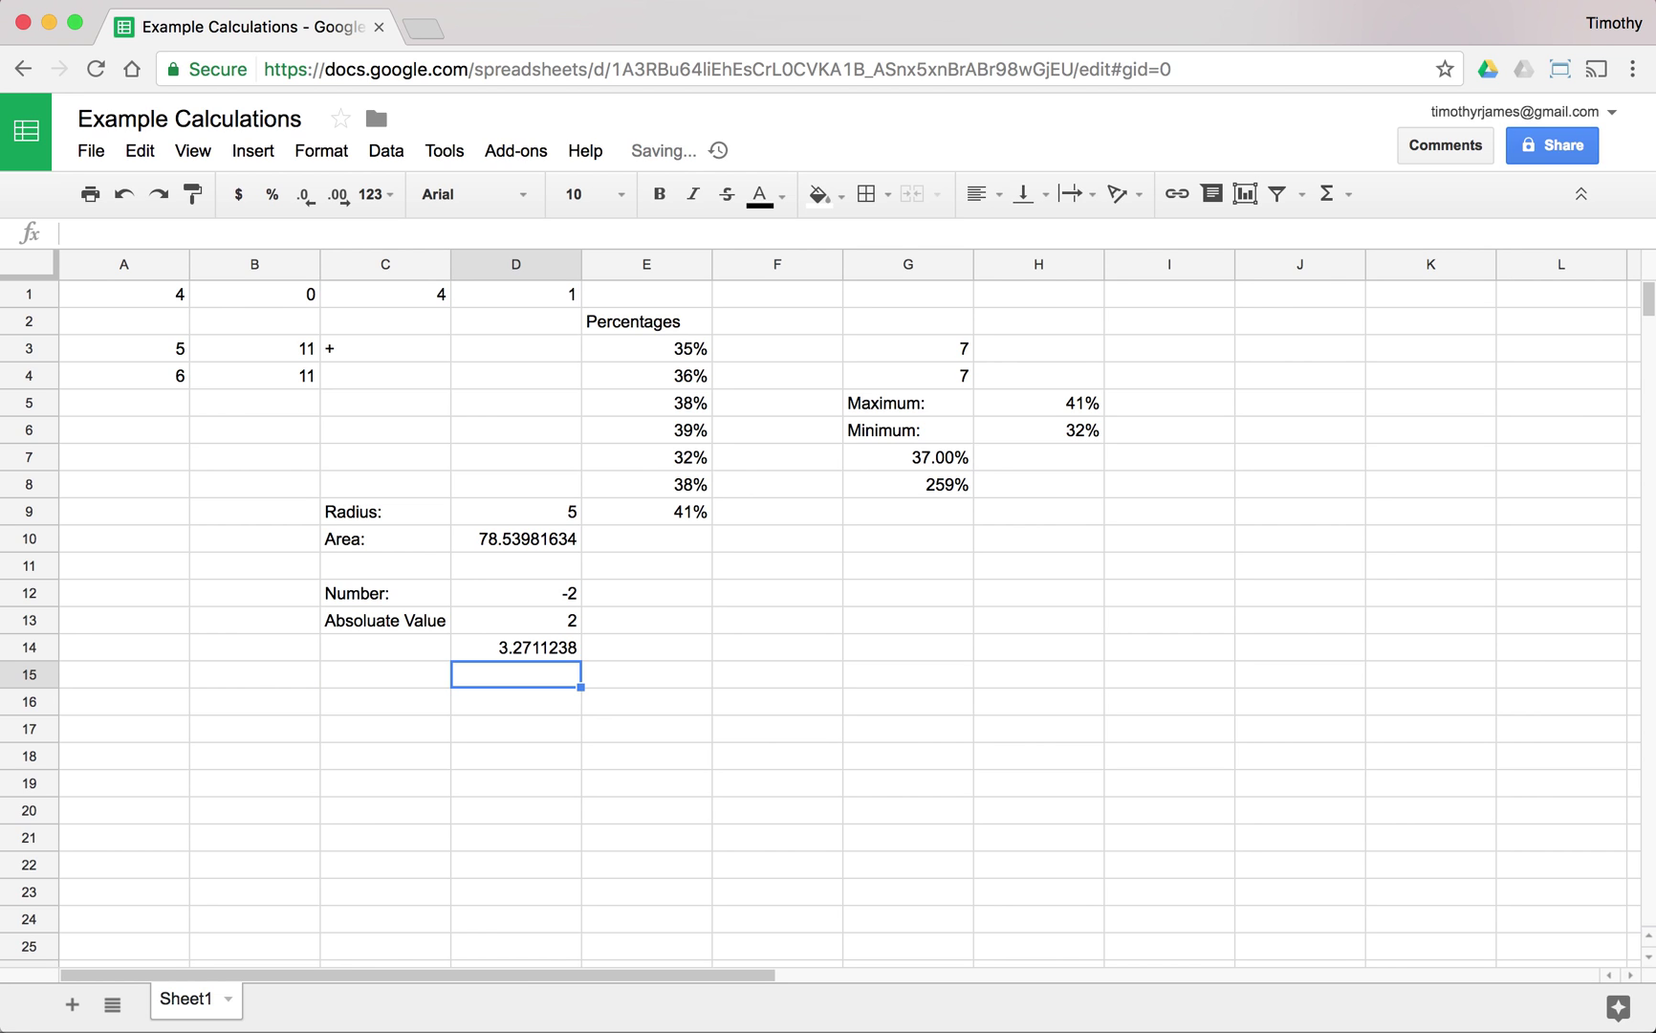
{"action": "type", "text": "=ROUND("}
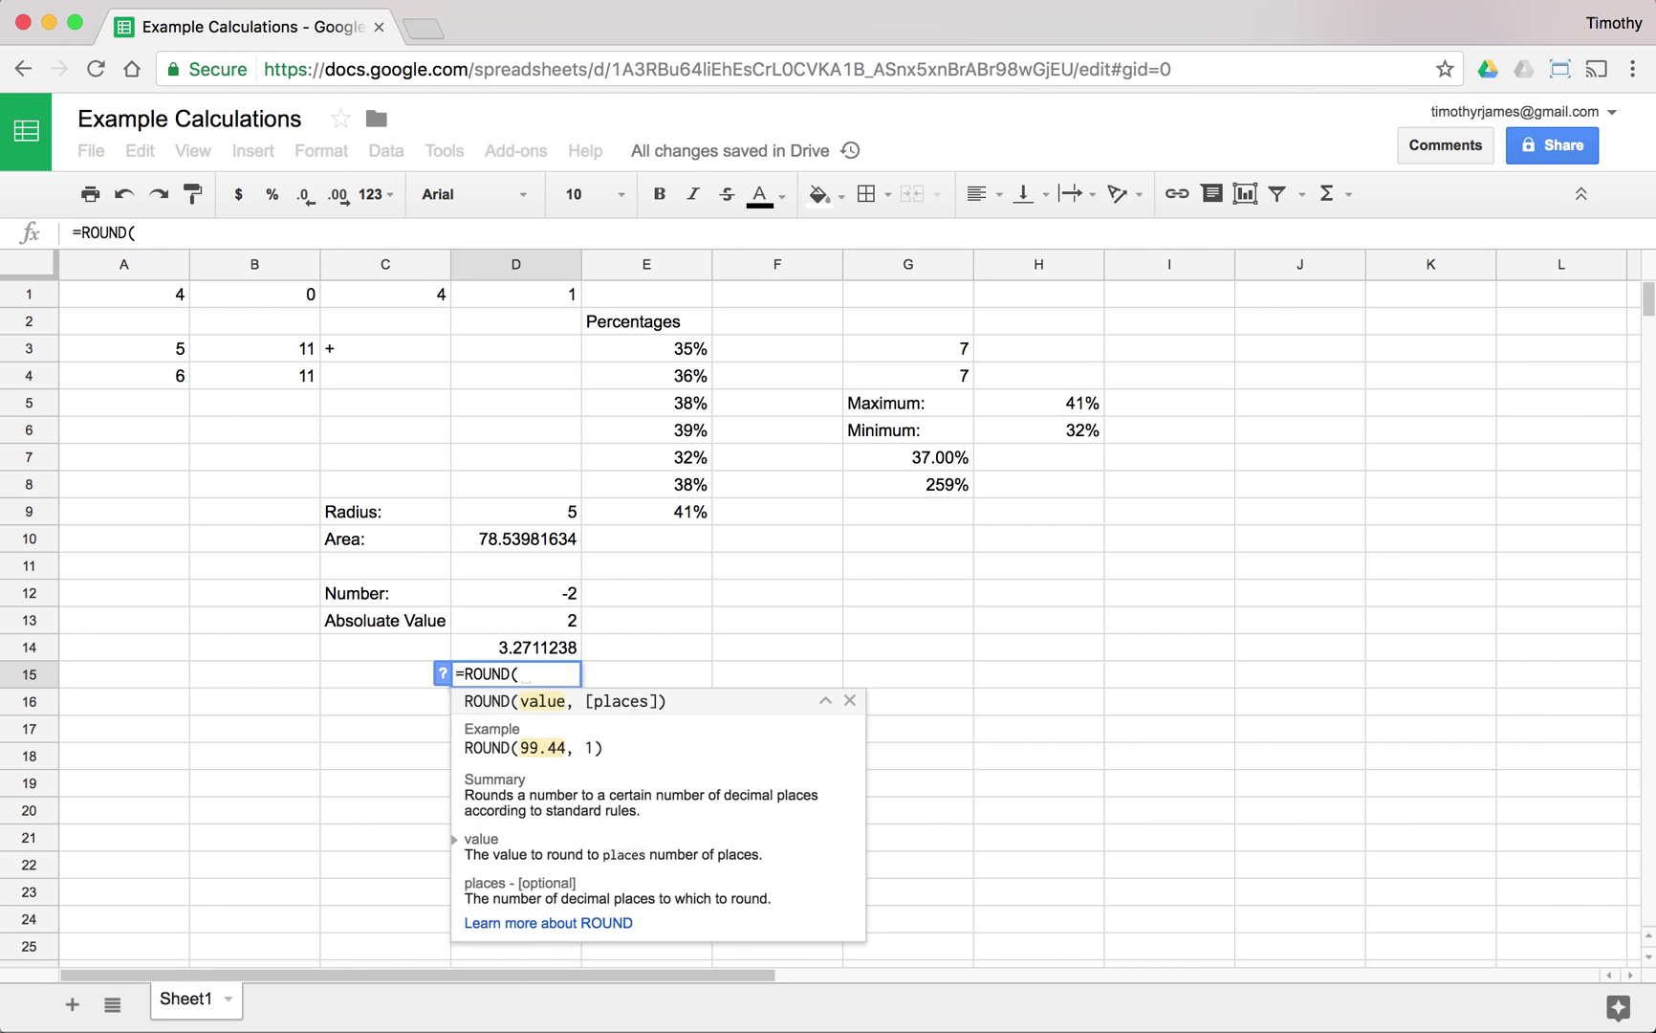
{"action": "key", "text": "Up"}
{"action": "type", "text": ",4)"}
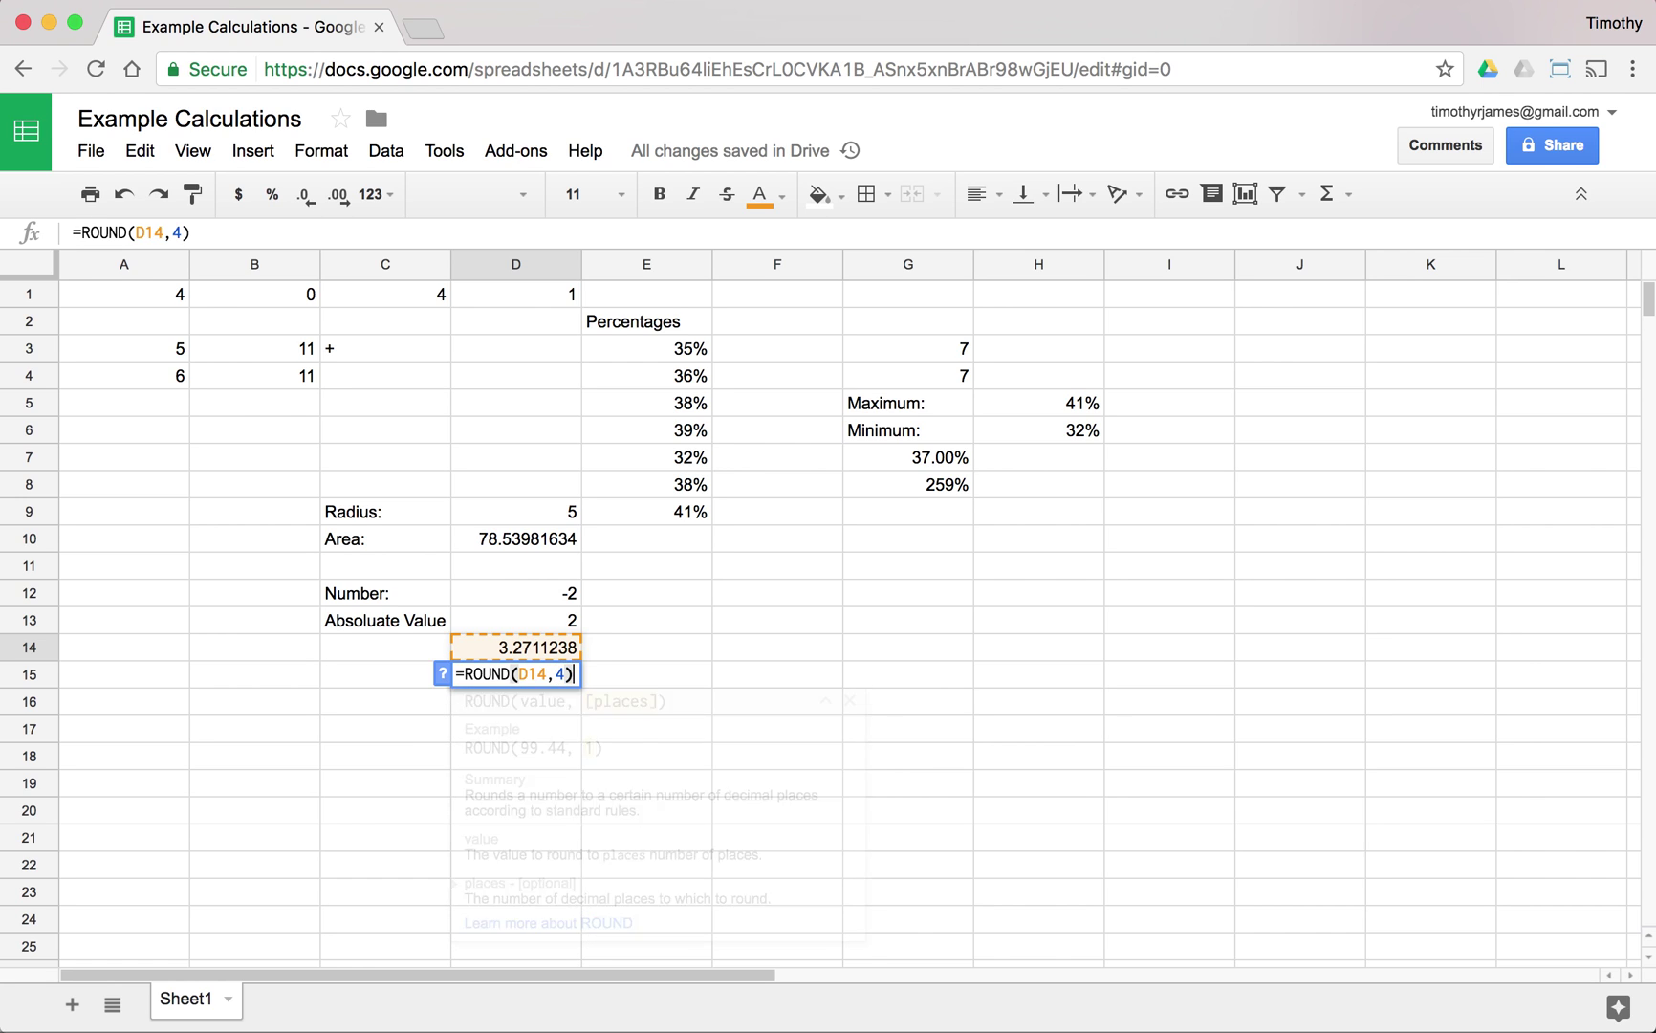
{"action": "key", "text": "Return"}
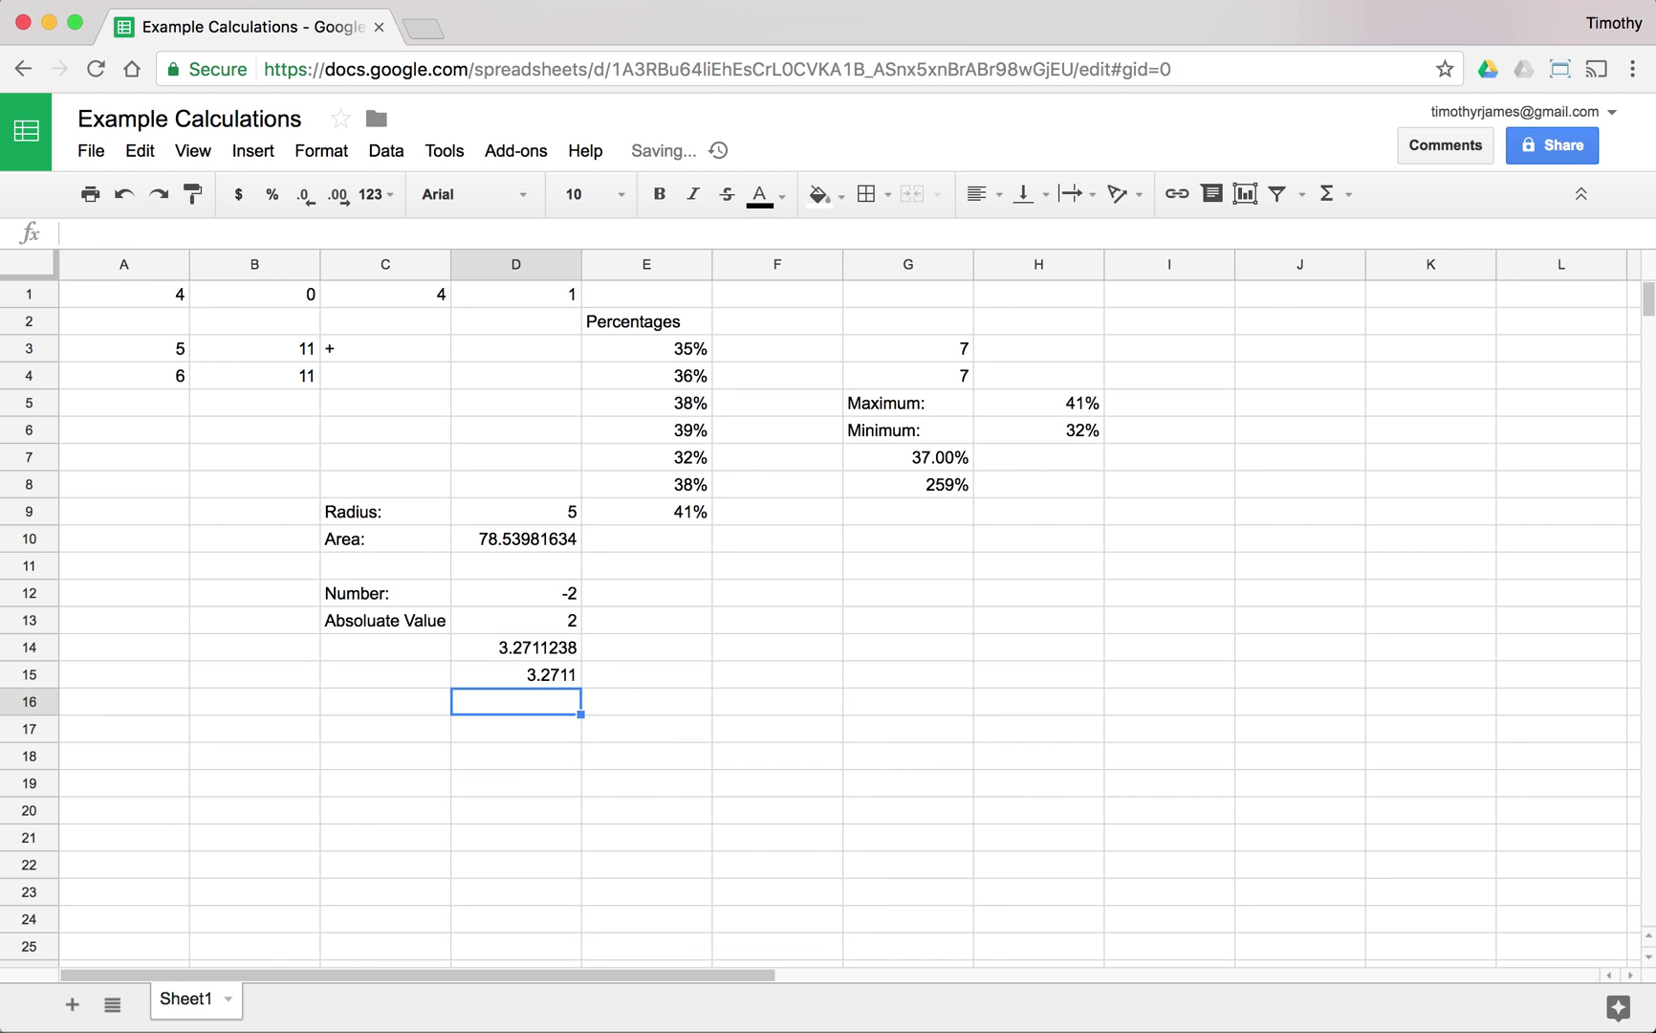
{"action": "left_click", "coordinate": [502, 673]}
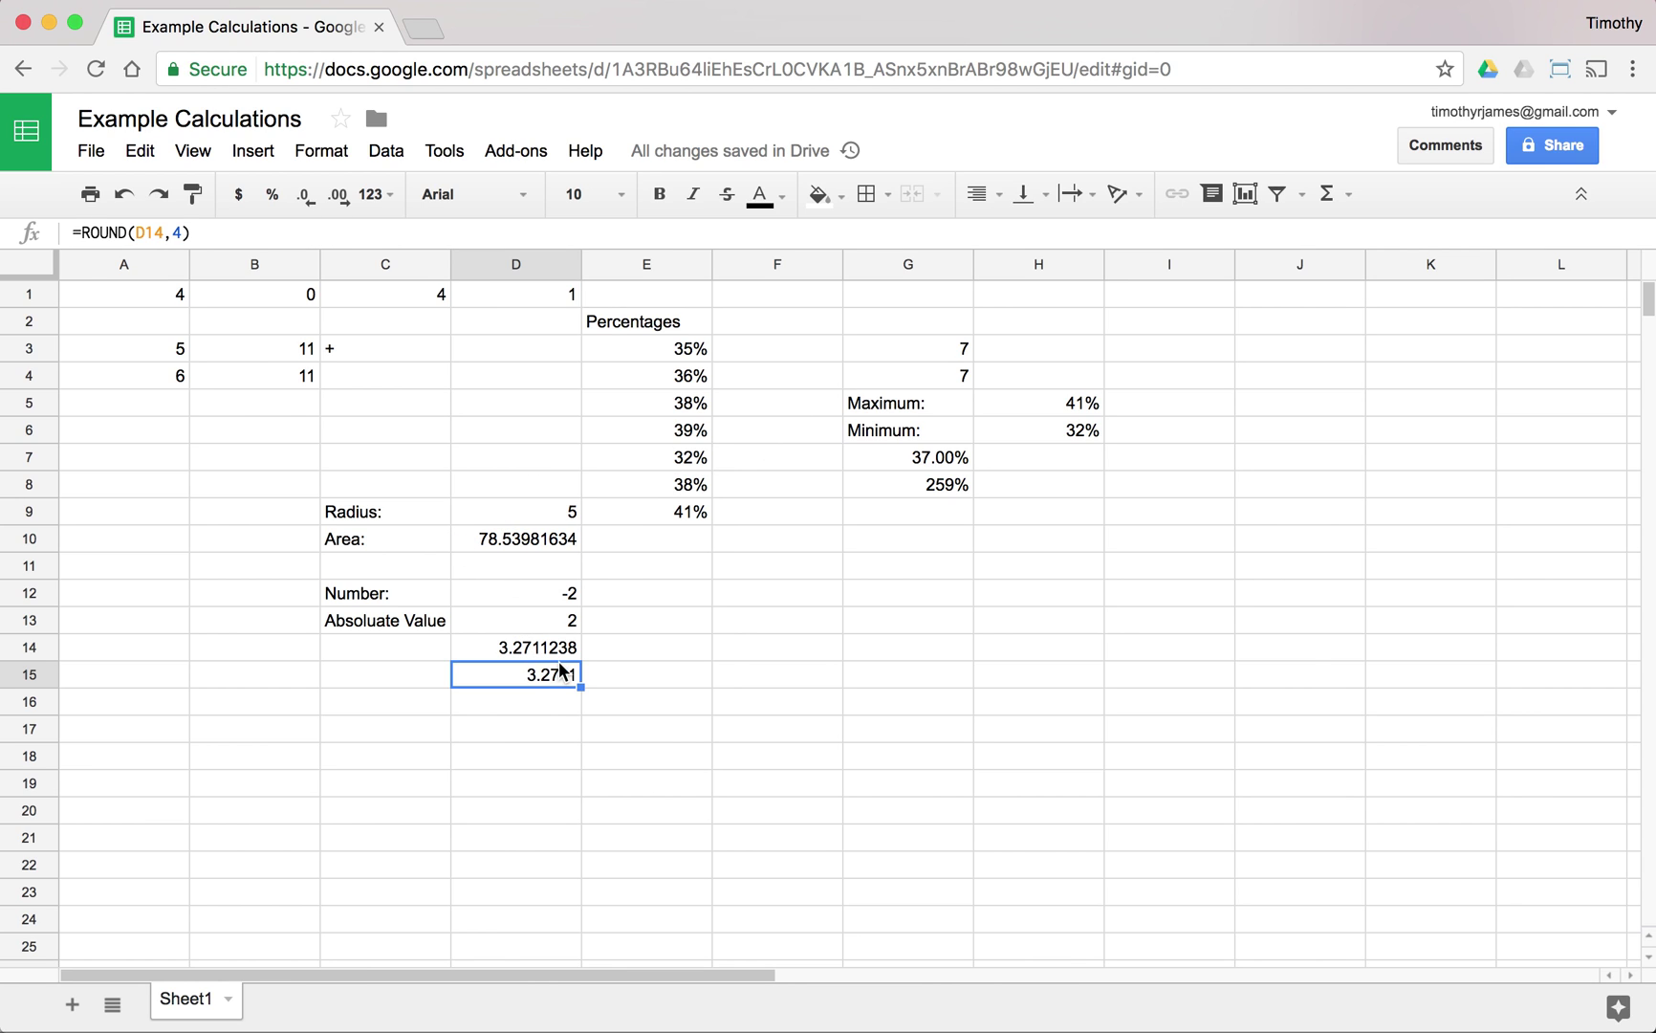
{"action": "left_click", "coordinate": [88, 232]}
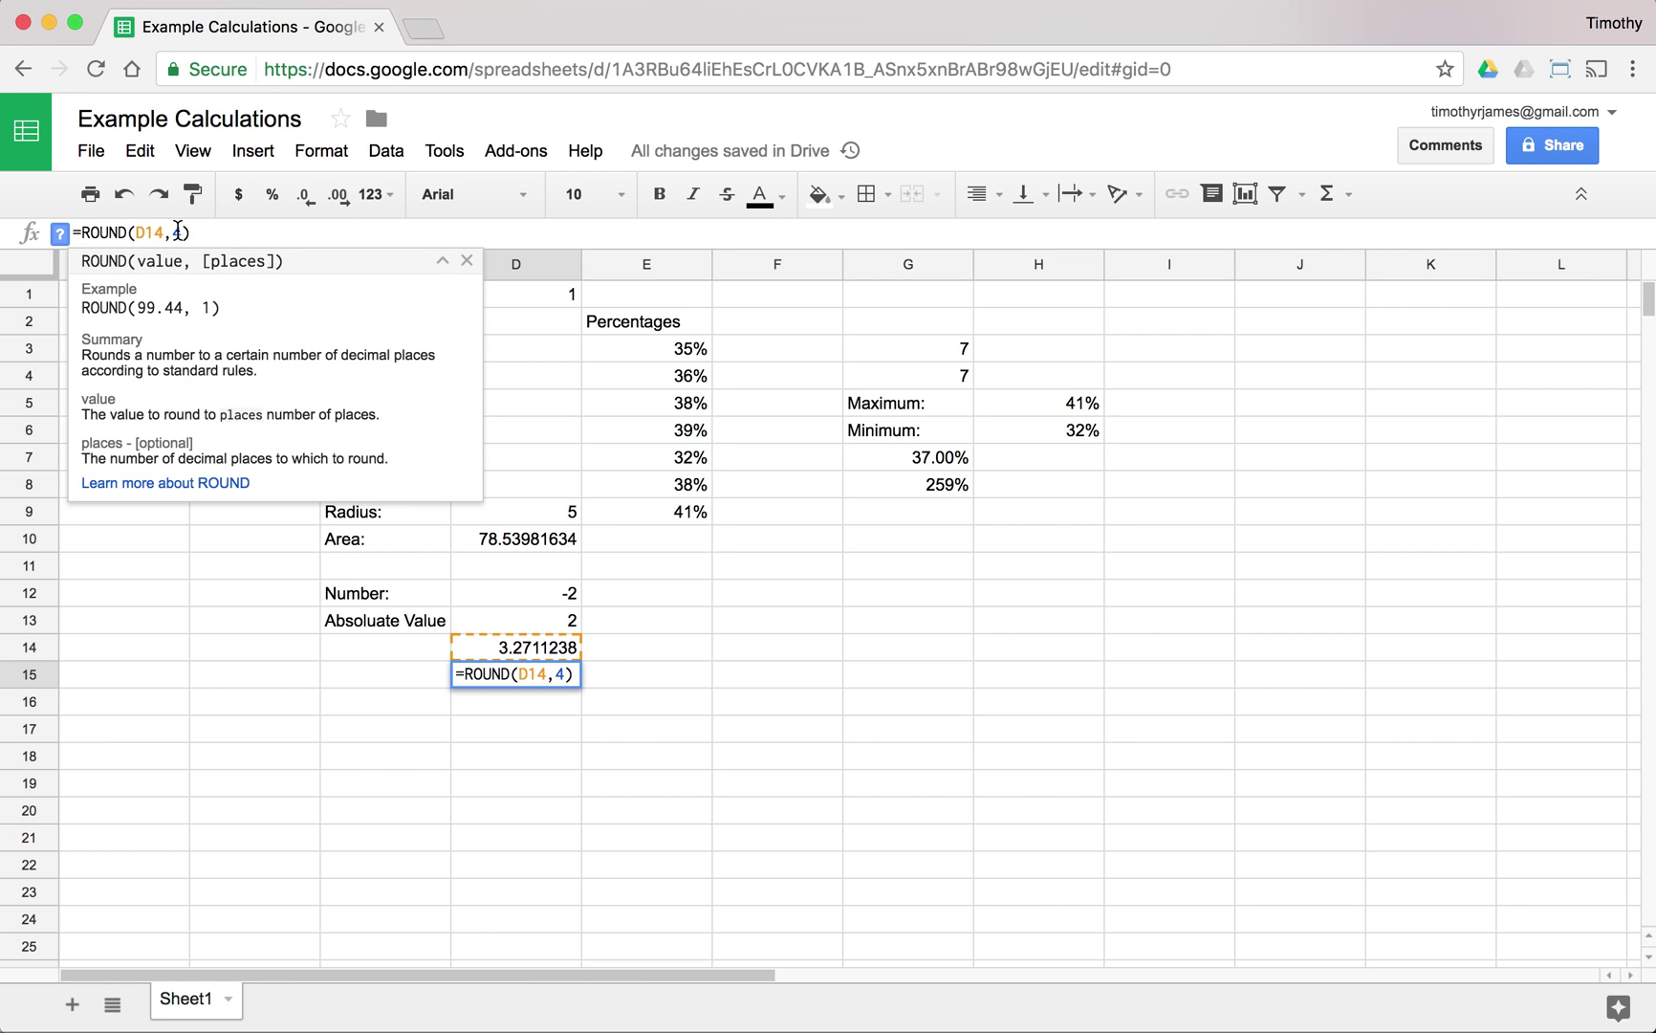
{"action": "left_click", "coordinate": [150, 234]}
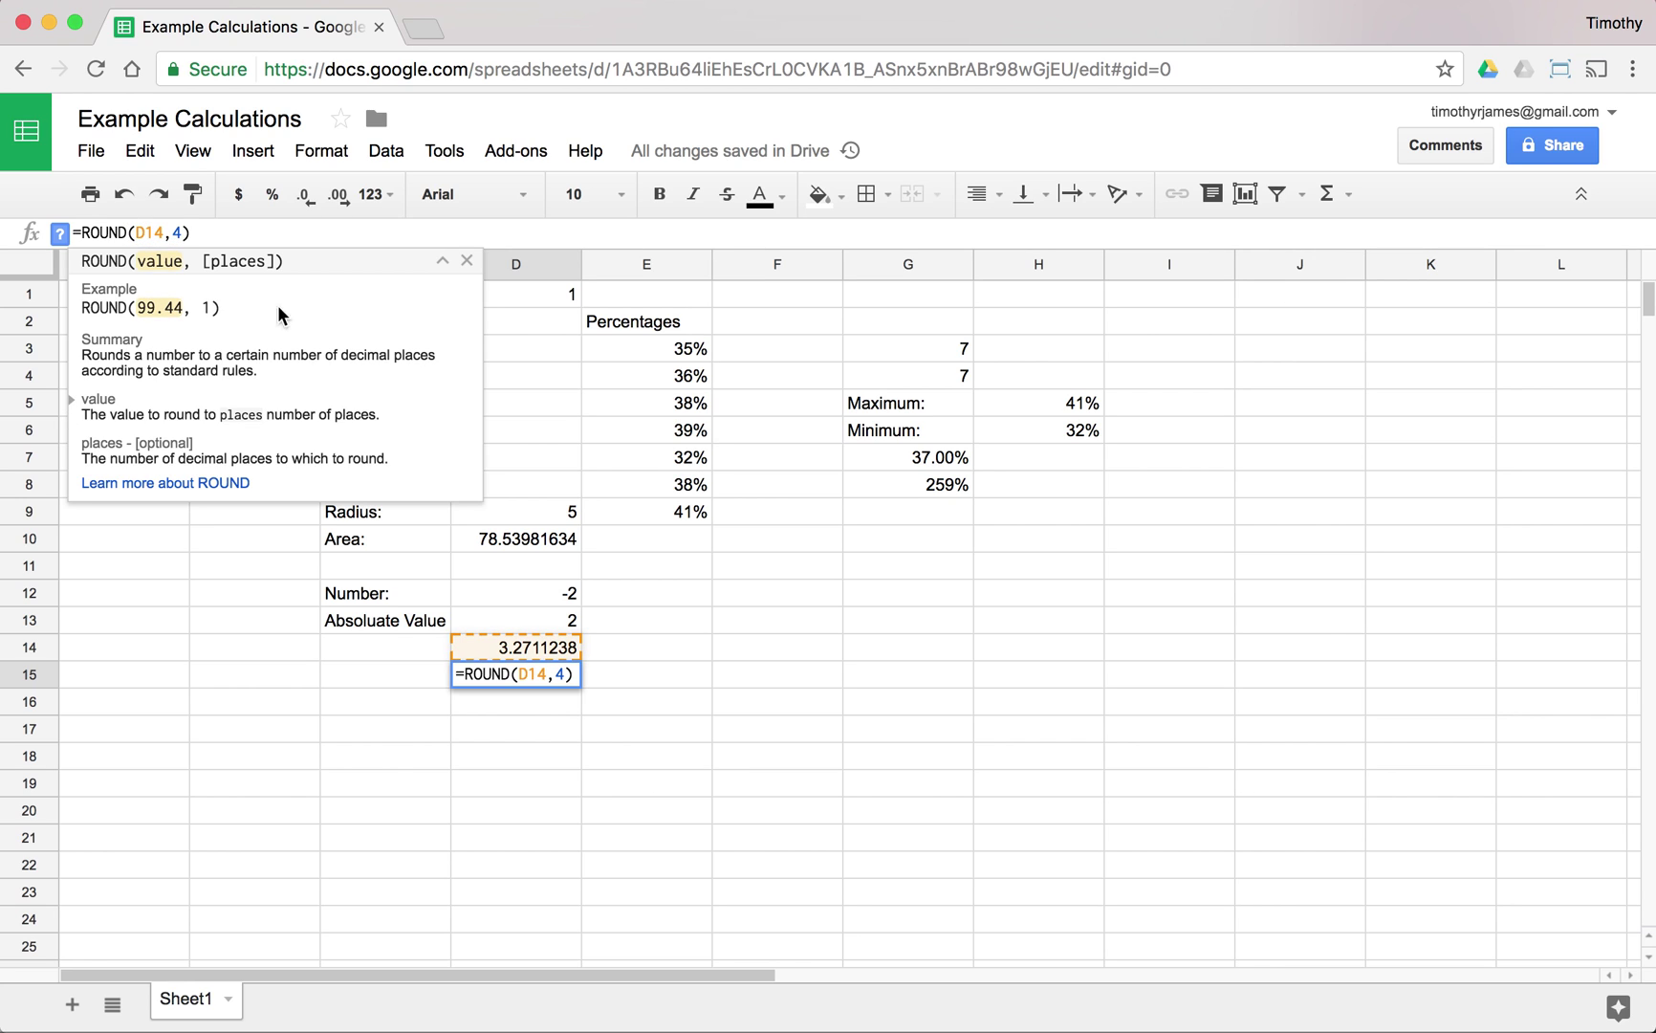
{"action": "key", "text": "Return"}
{"action": "left_click", "coordinate": [554, 681]}
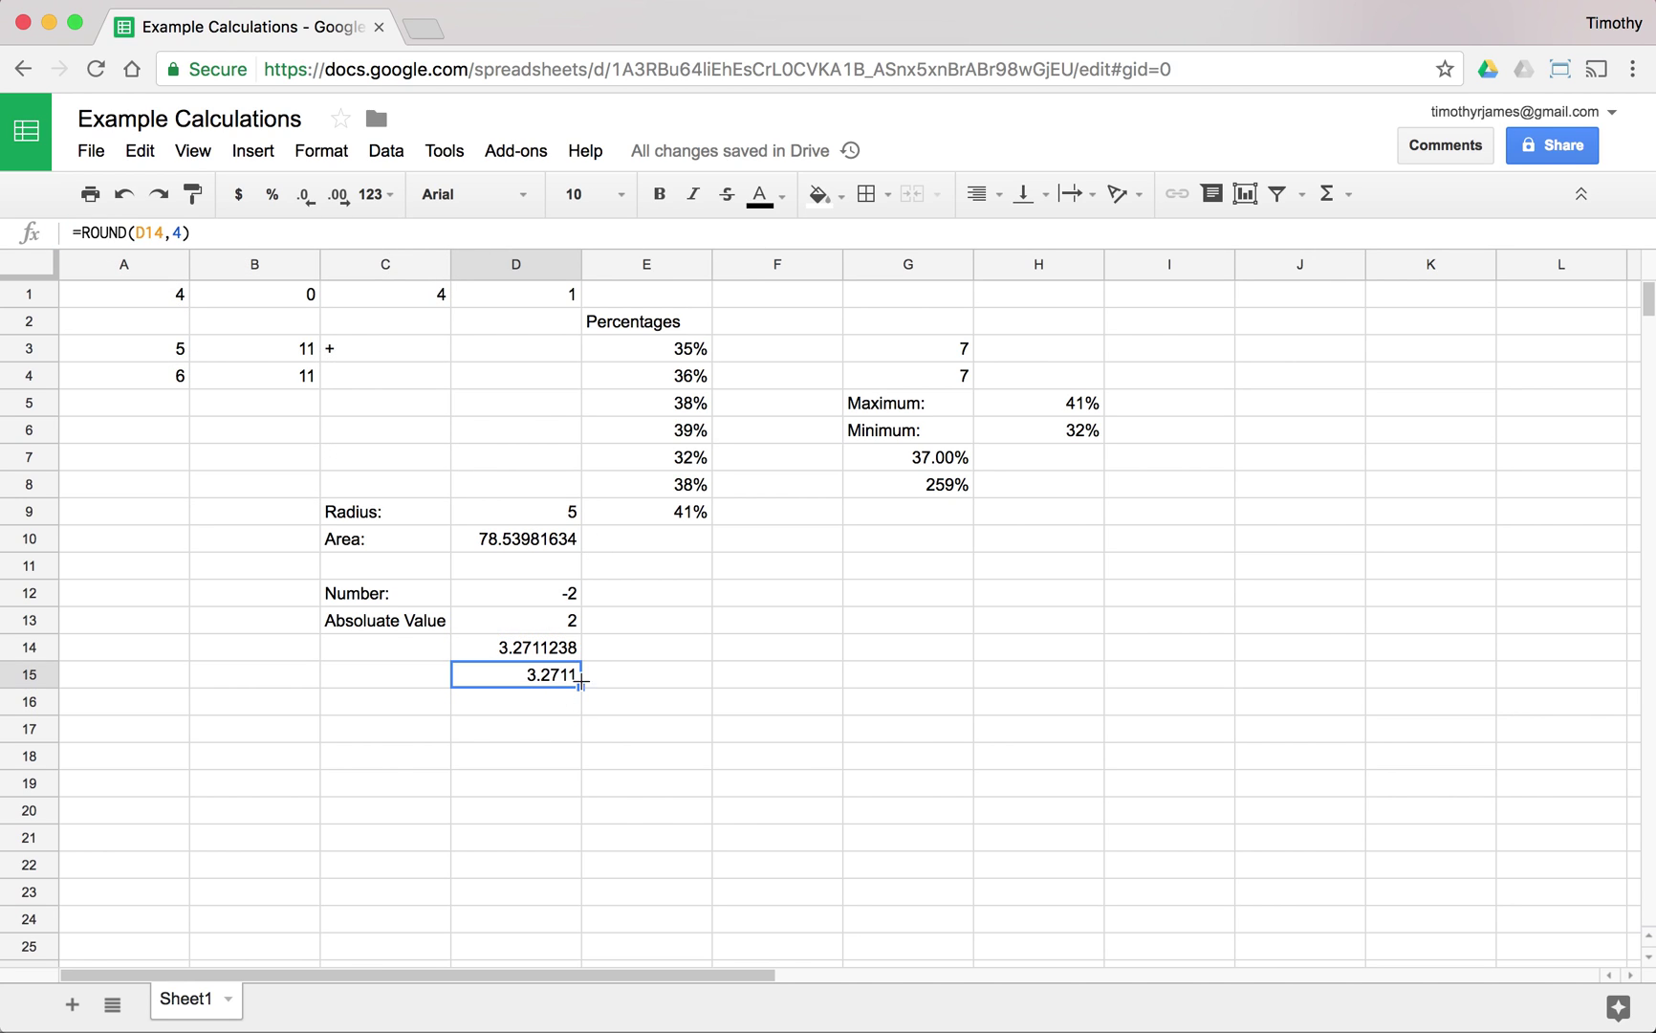
Enter the starting value 10 in F11
{"action": "left_click", "coordinate": [650, 658]}
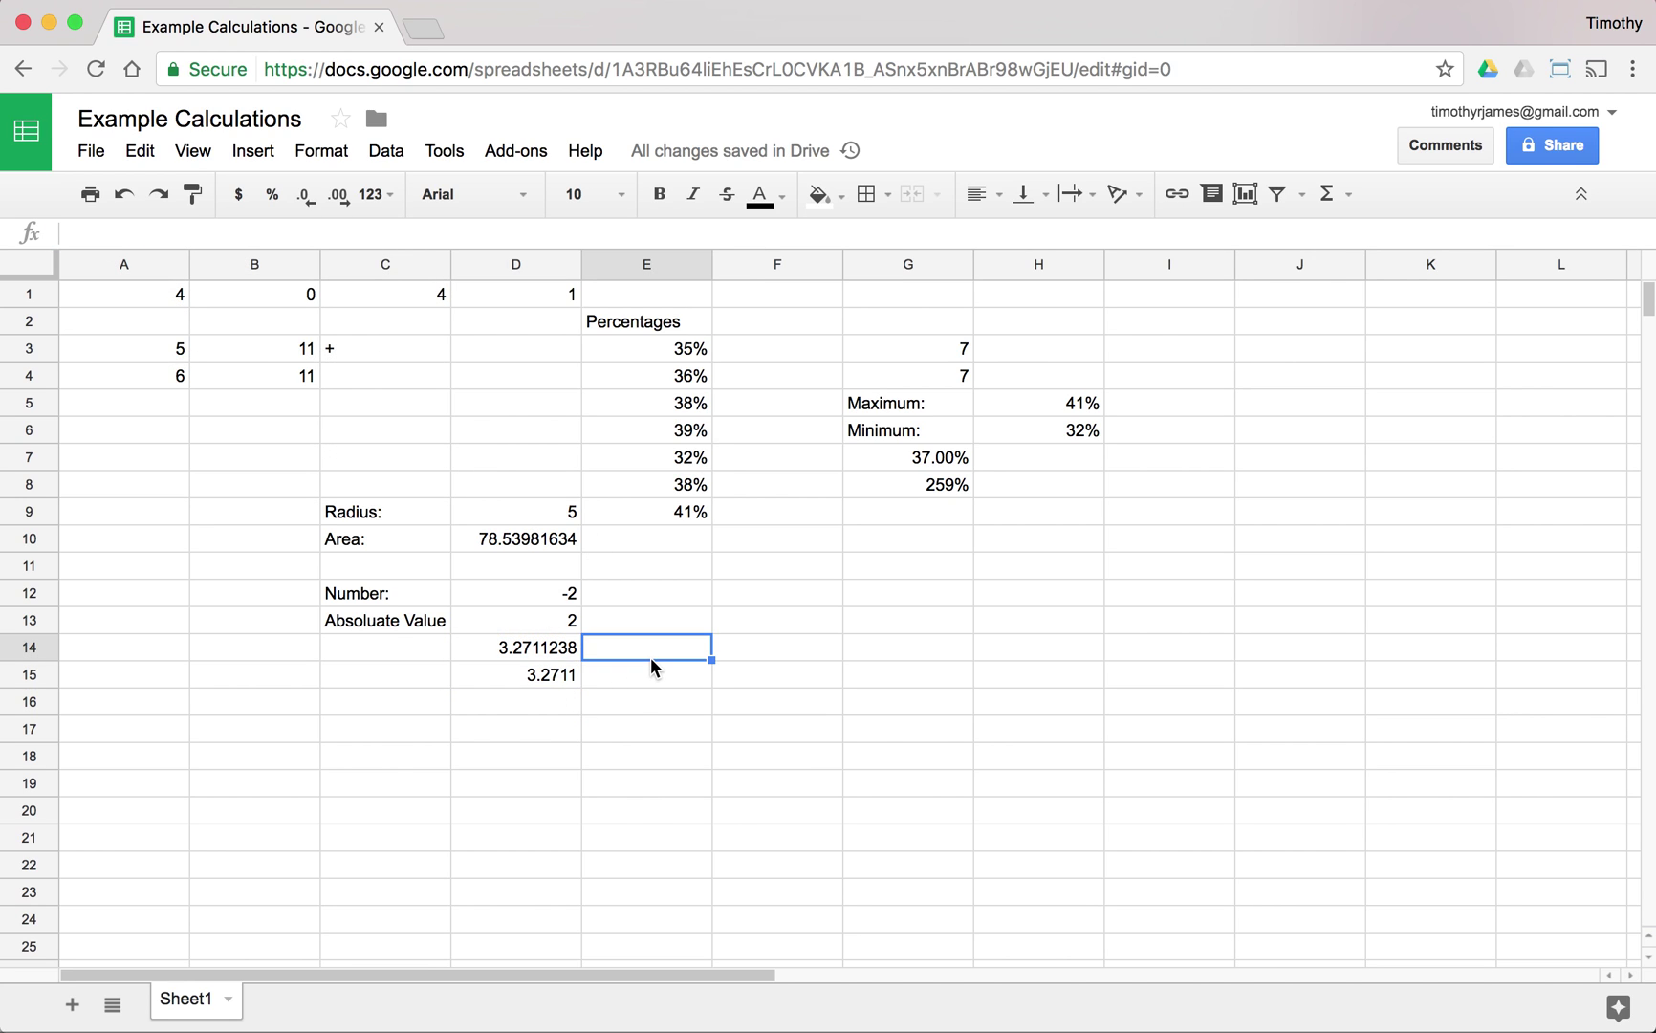
{"action": "left_click", "coordinate": [831, 537]}
{"action": "left_click", "coordinate": [738, 600]}
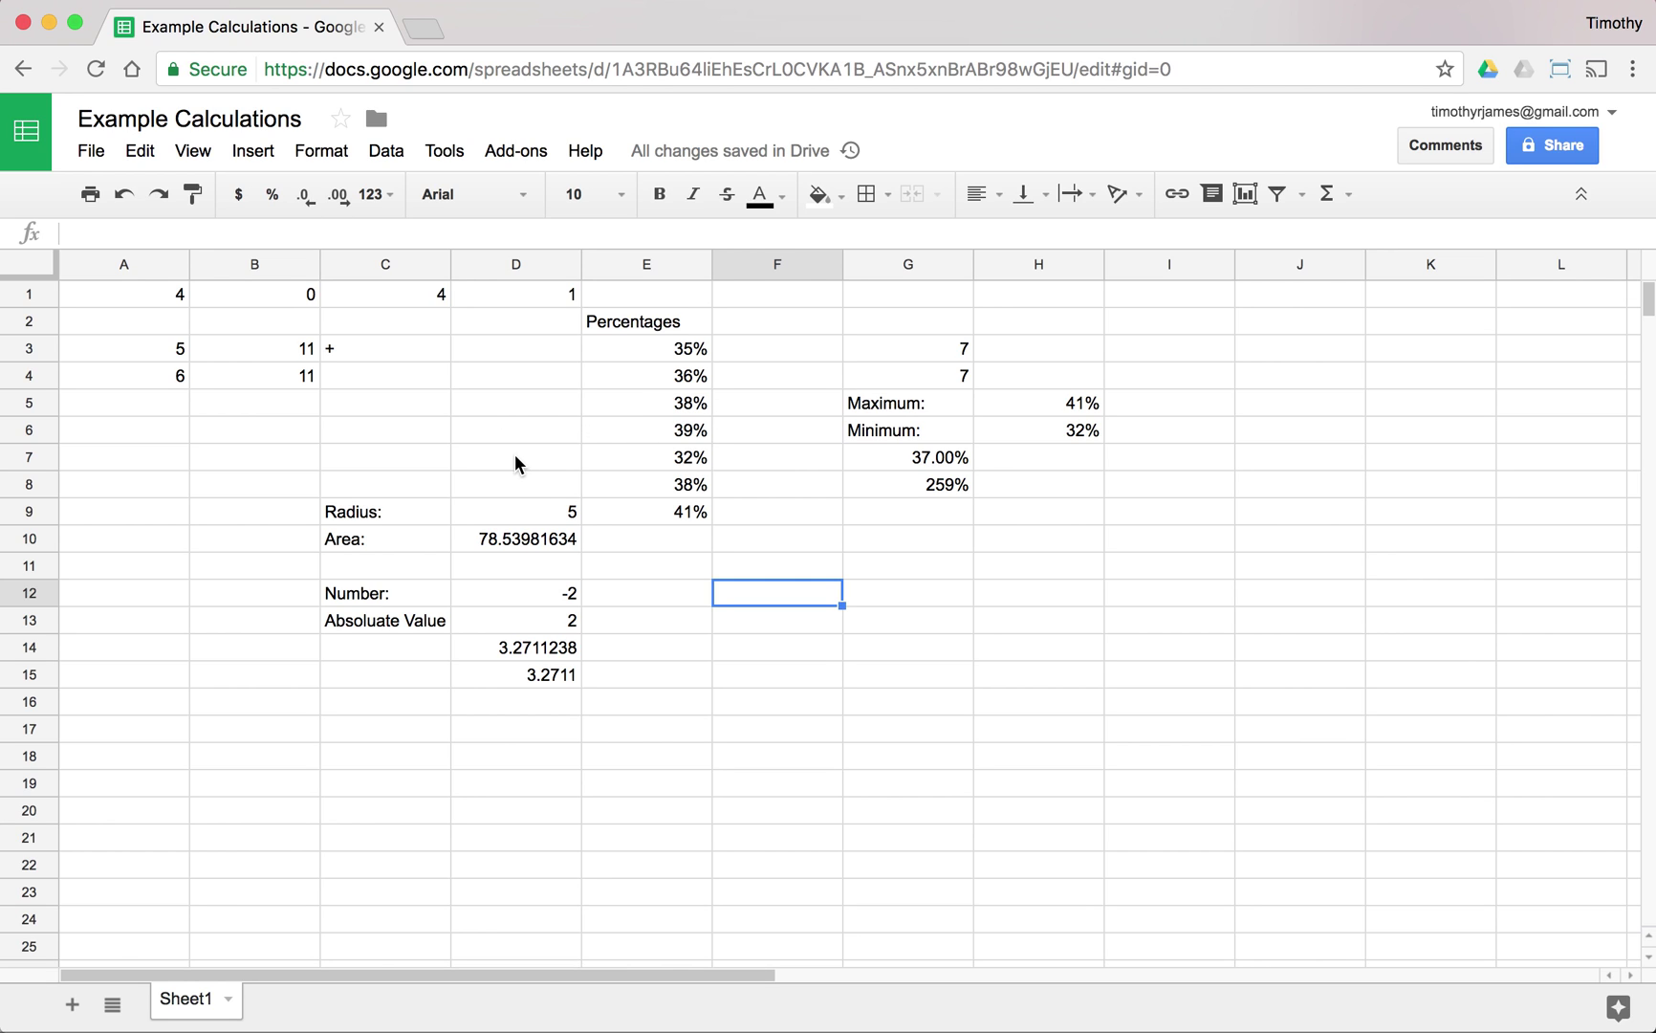
{"action": "type", "text": "="}
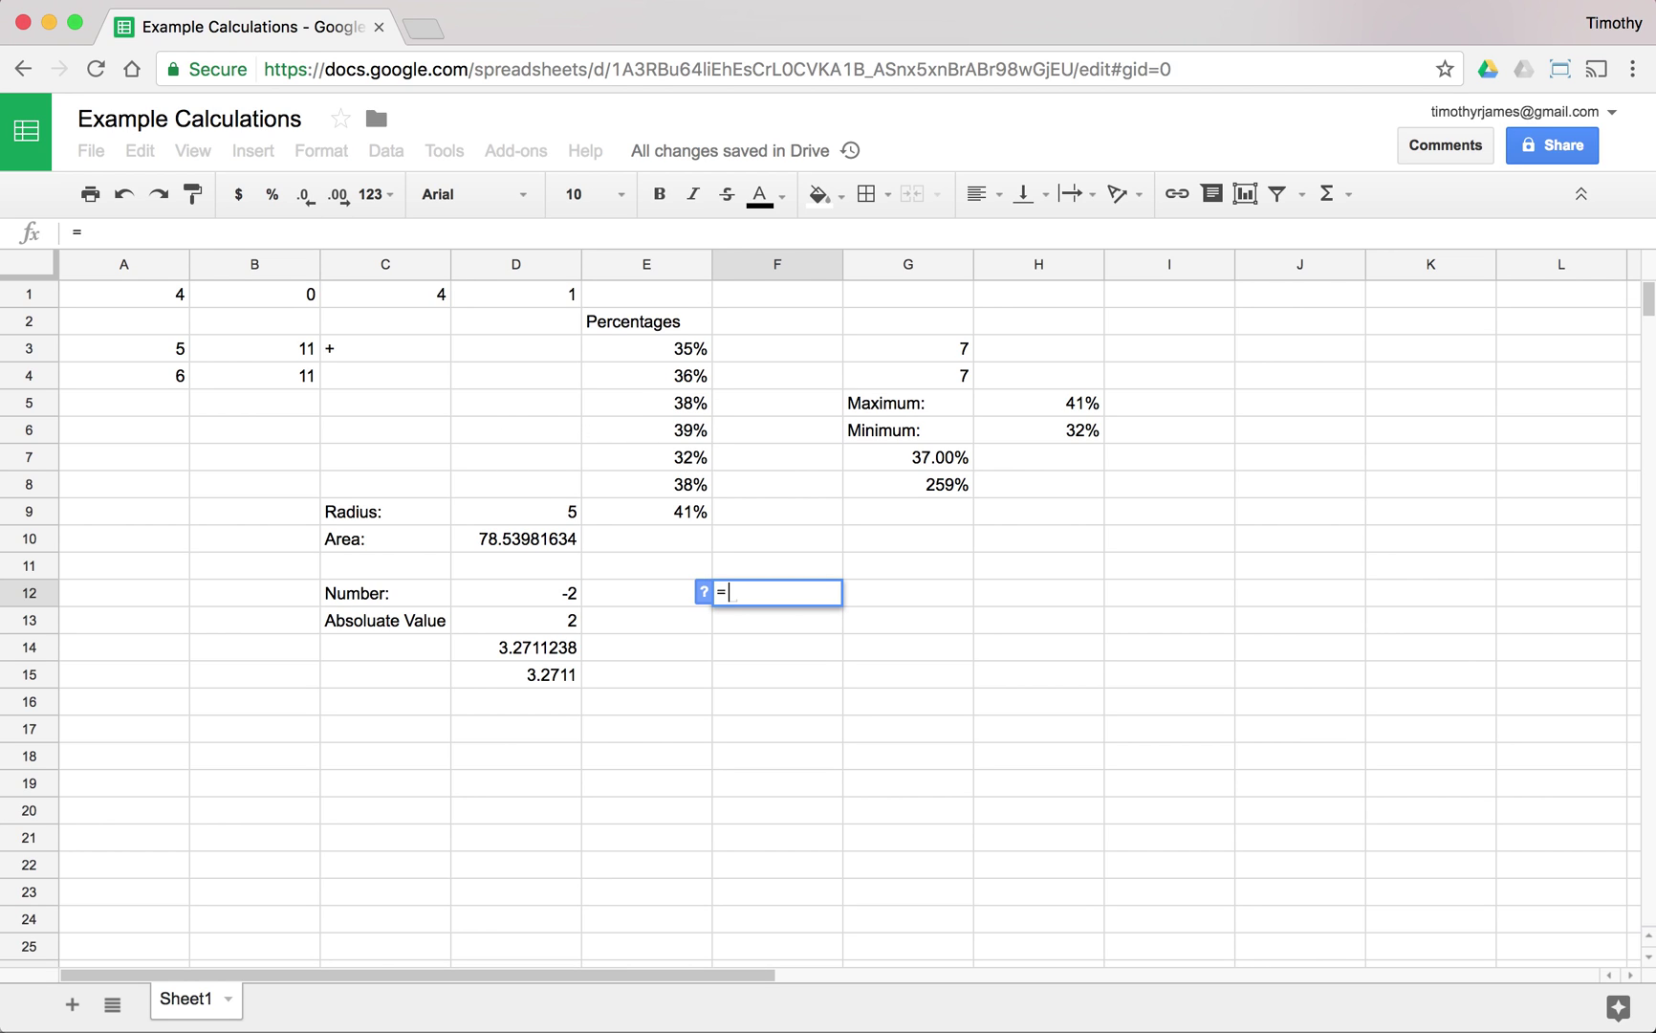
{"action": "key", "text": "Escape"}
{"action": "left_click", "coordinate": [777, 565]}
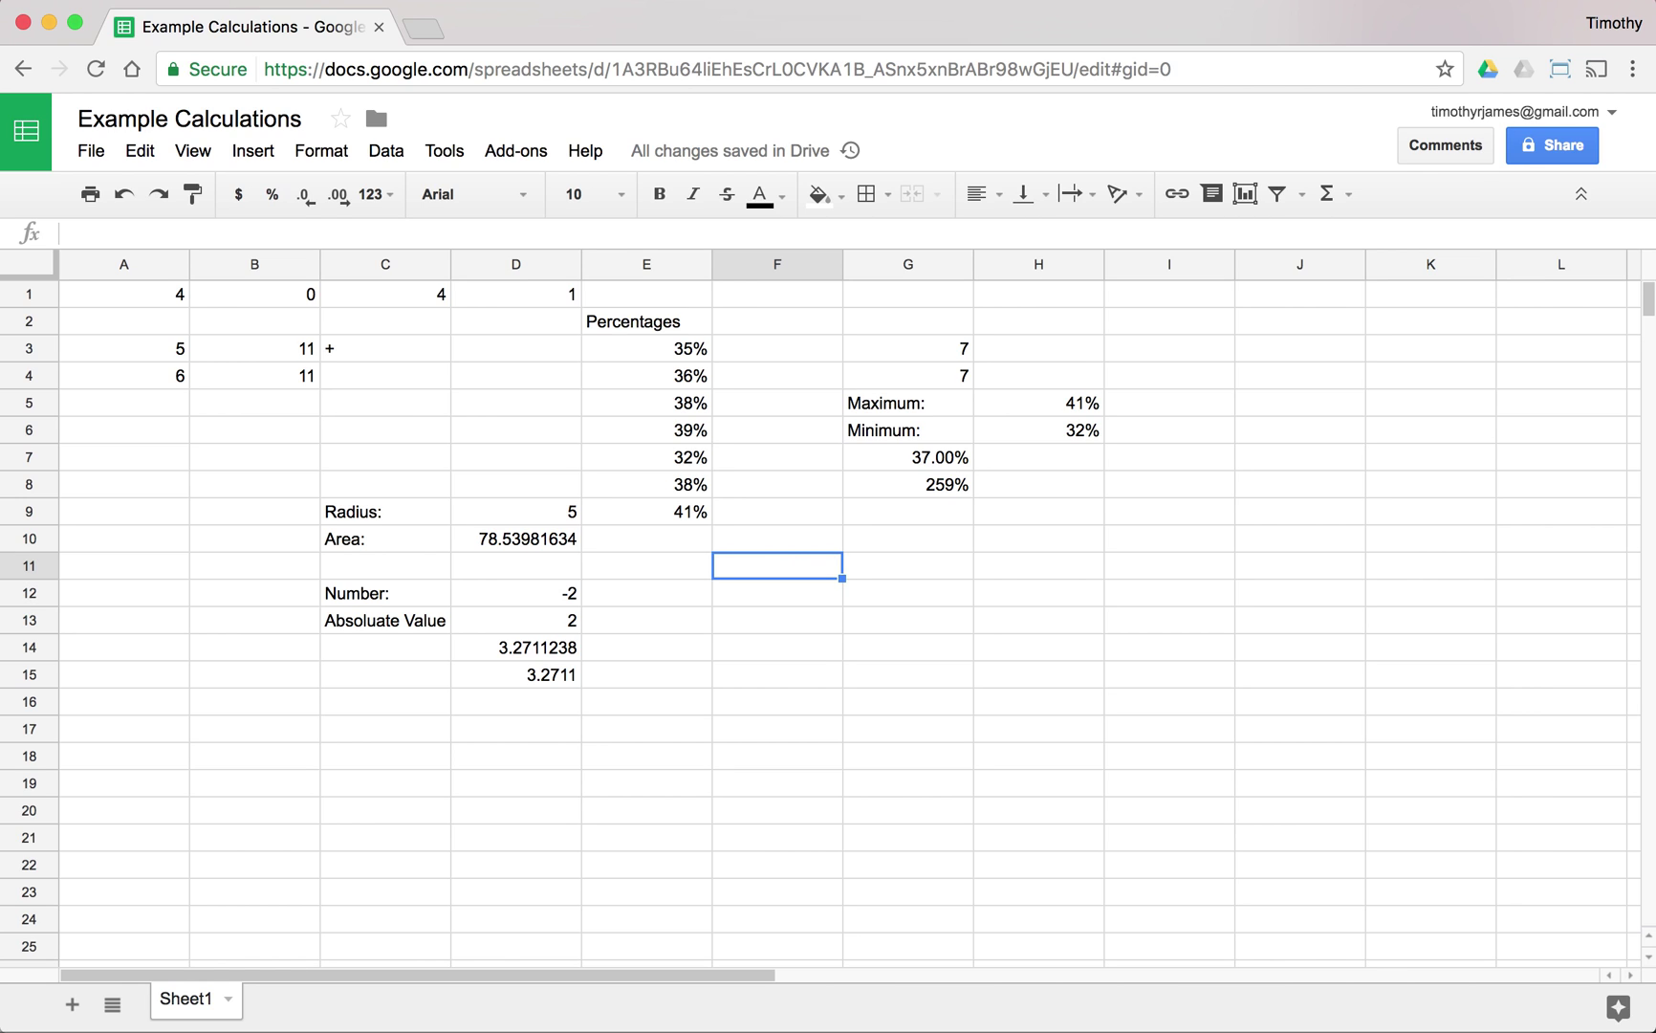
{"action": "type", "text": "10"}
{"action": "key", "text": "Up"}
{"action": "key", "text": "Down"}
{"action": "key", "text": "Down"}
Enter =F11+5 in F12 and =F12-100 in F13, giving 15 and -85
{"action": "type", "text": "="}
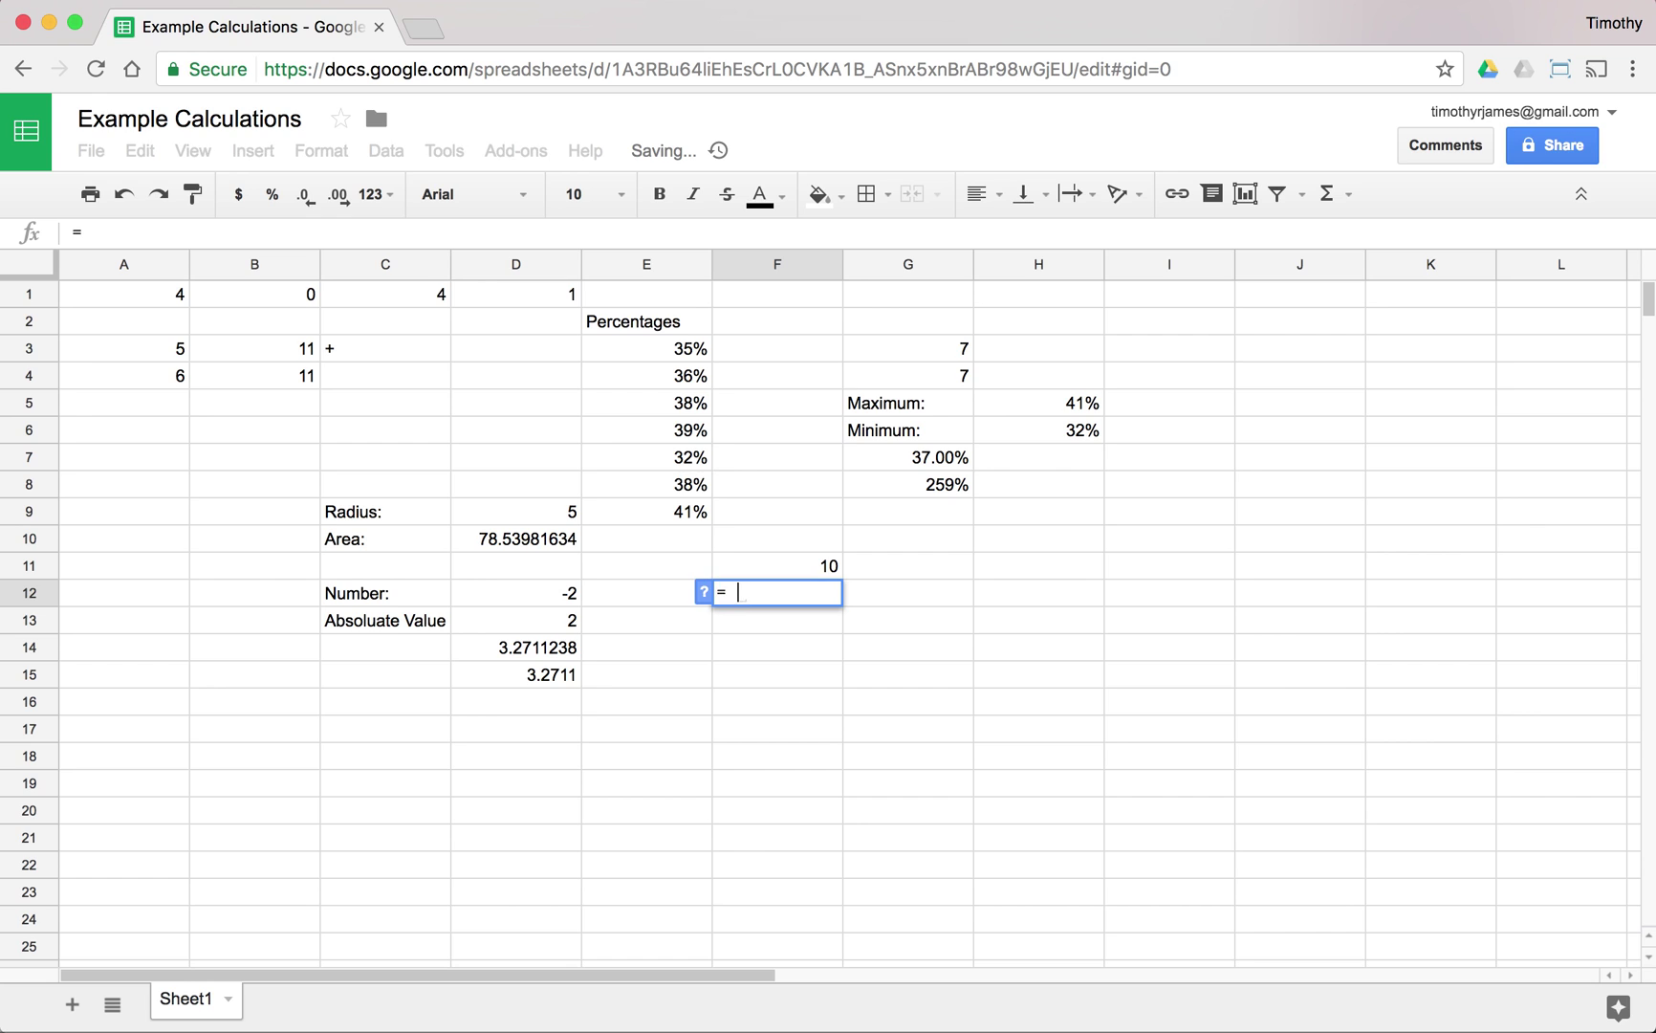
{"action": "key", "text": "Up"}
{"action": "type", "text": "+5"}
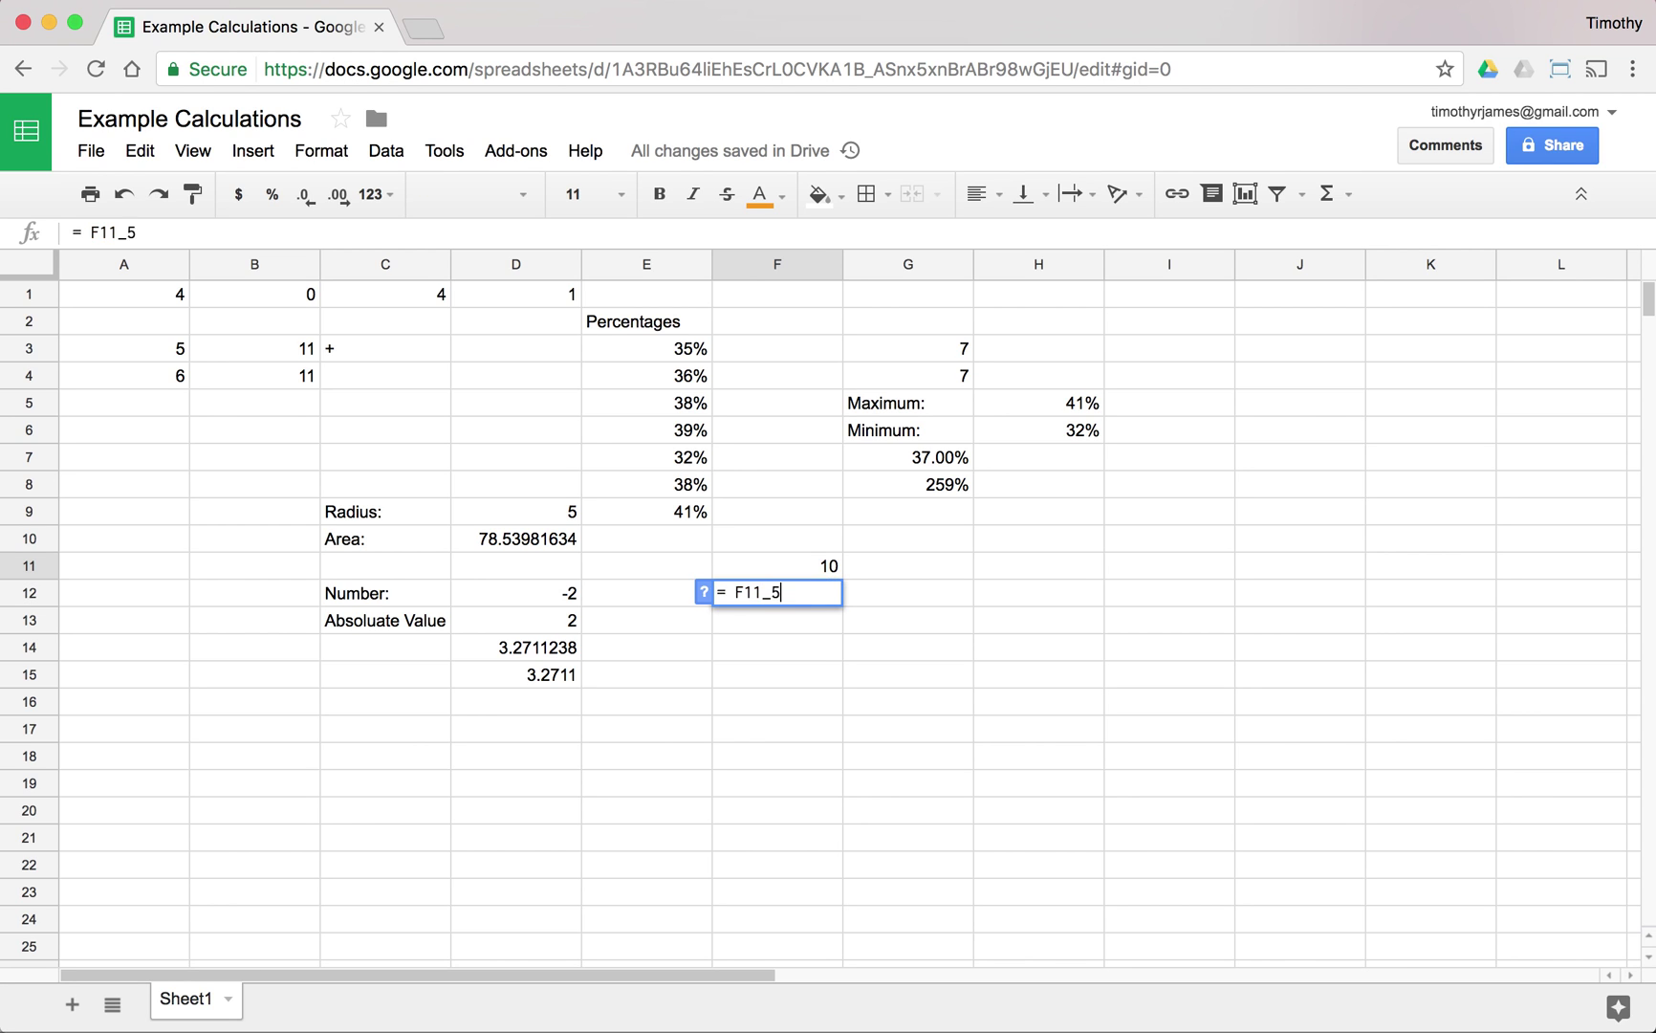
{"action": "key", "text": "Return"}
{"action": "type", "text": "="}
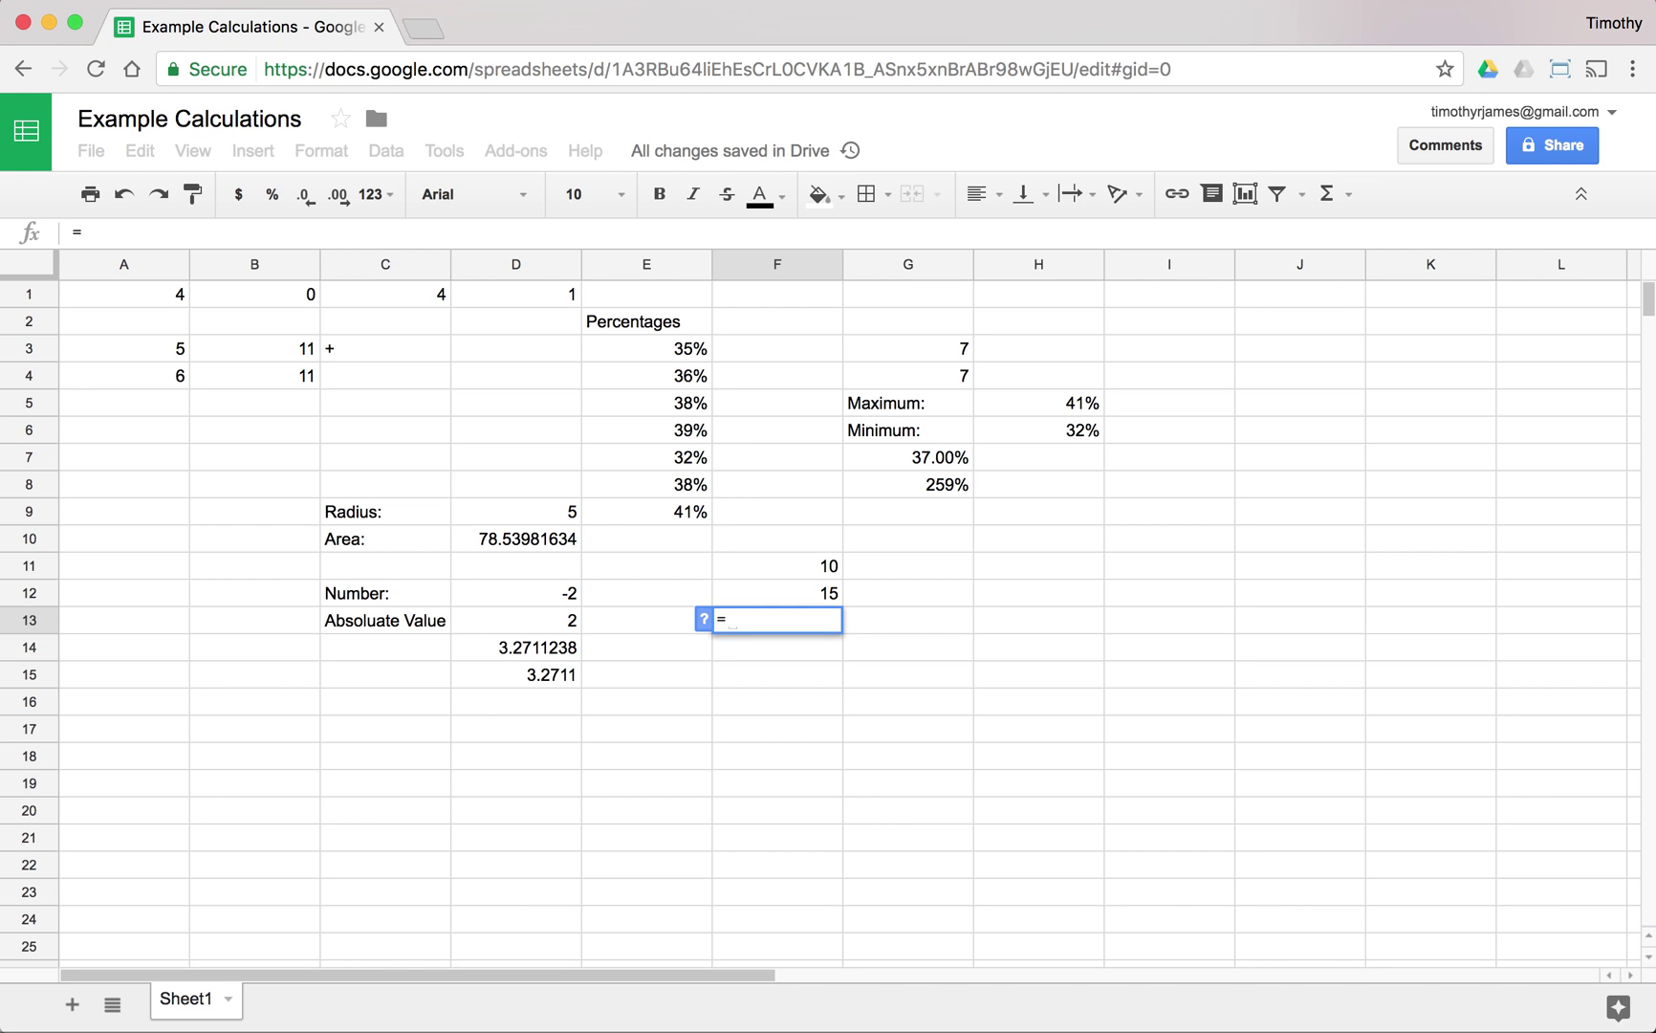
{"action": "key", "text": "Up"}
{"action": "type", "text": "-100"}
{"action": "key", "text": "Return"}
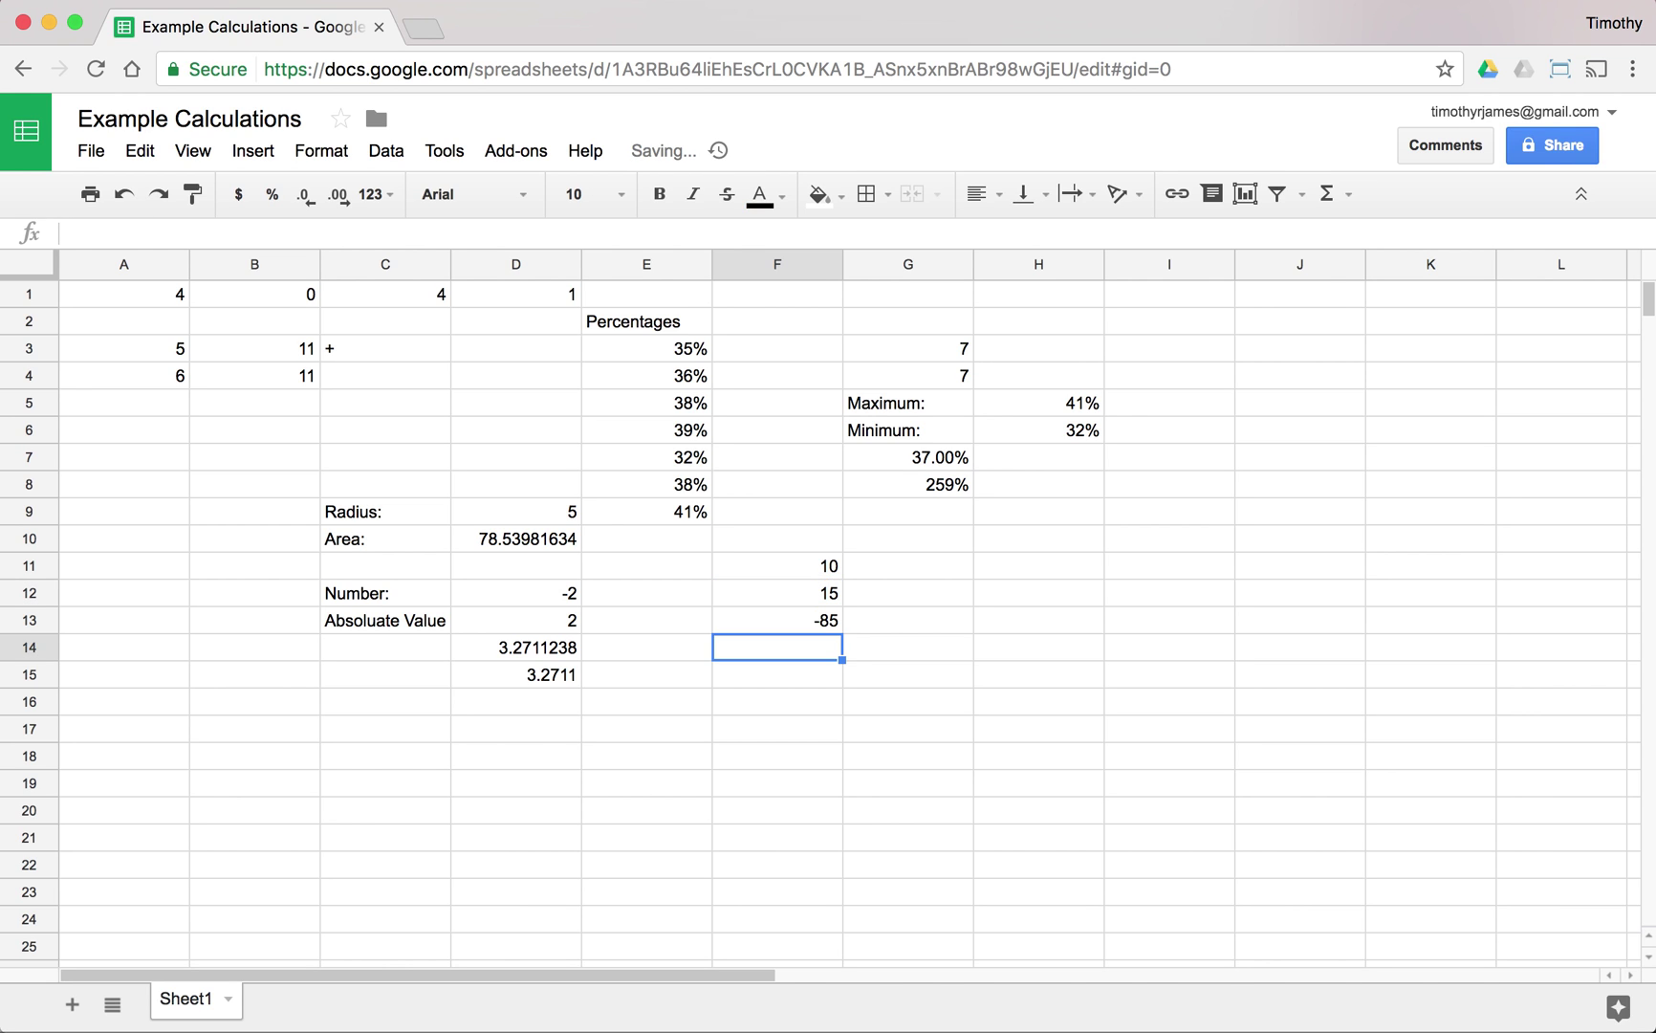
Enter =ABS(F13) in F14, giving 85
{"action": "type", "text": "=ABS("}
{"action": "key", "text": "Up"}
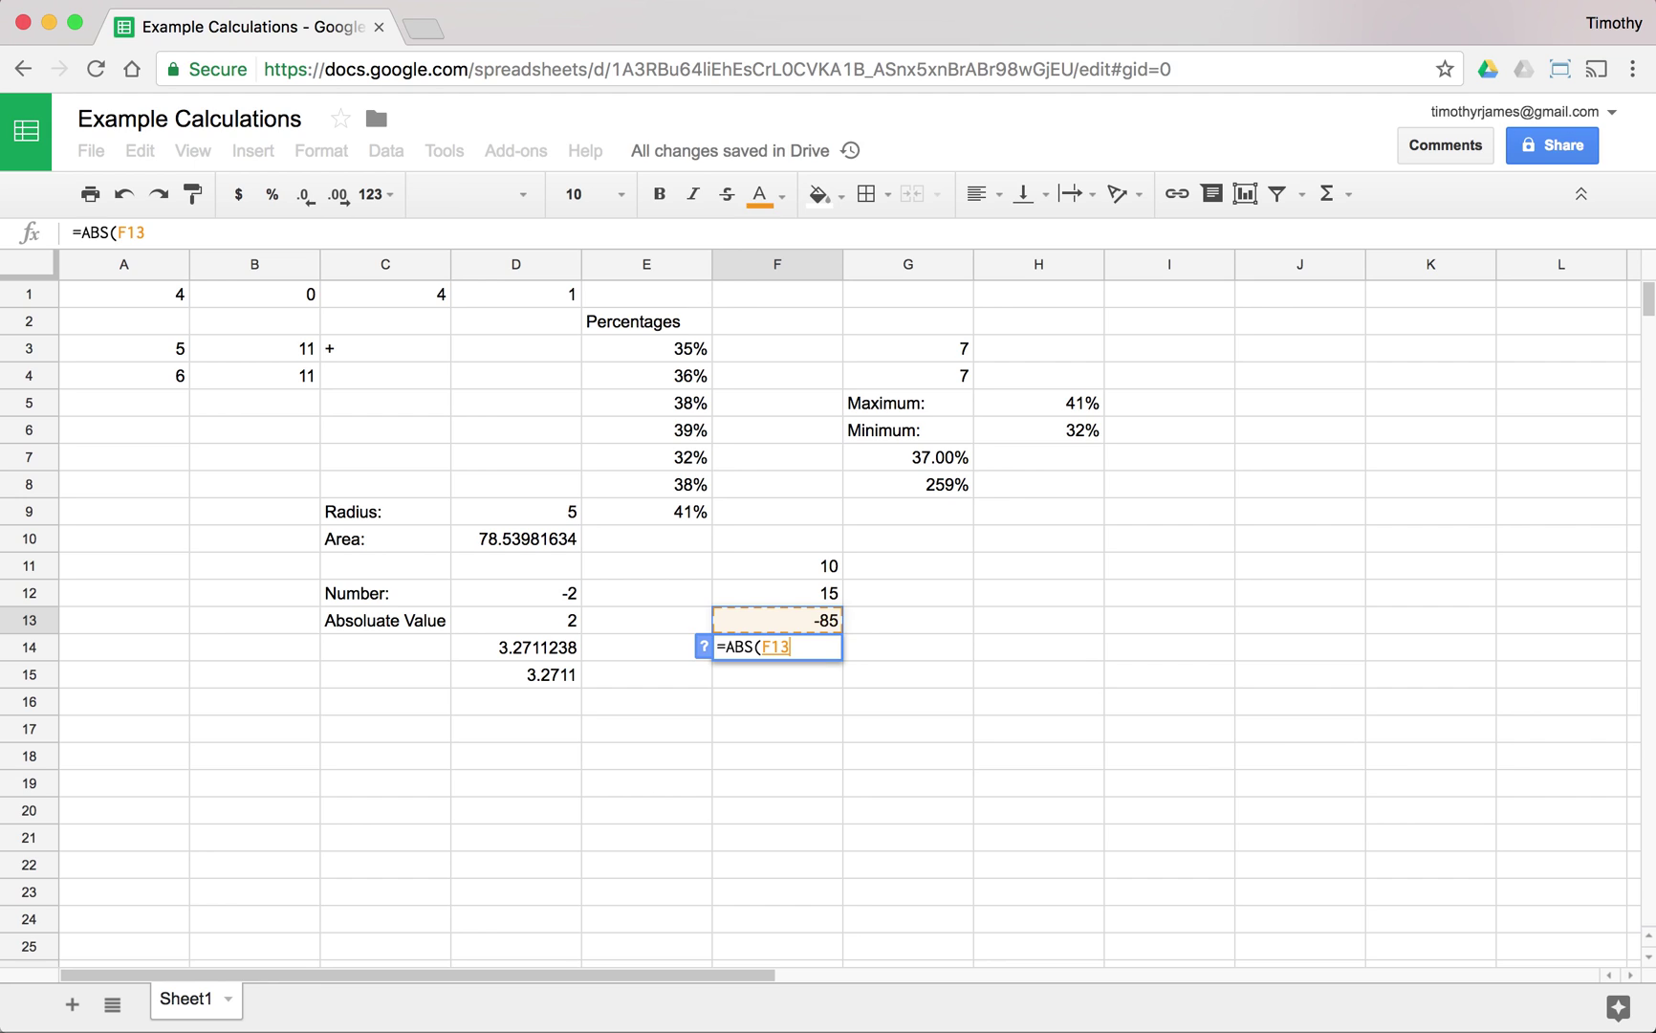
{"action": "key", "text": "Return"}
{"action": "key", "text": "Up"}
{"action": "key", "text": "Up"}
{"action": "key", "text": "Up"}
{"action": "key", "text": "Up"}
{"action": "key", "text": "Up"}
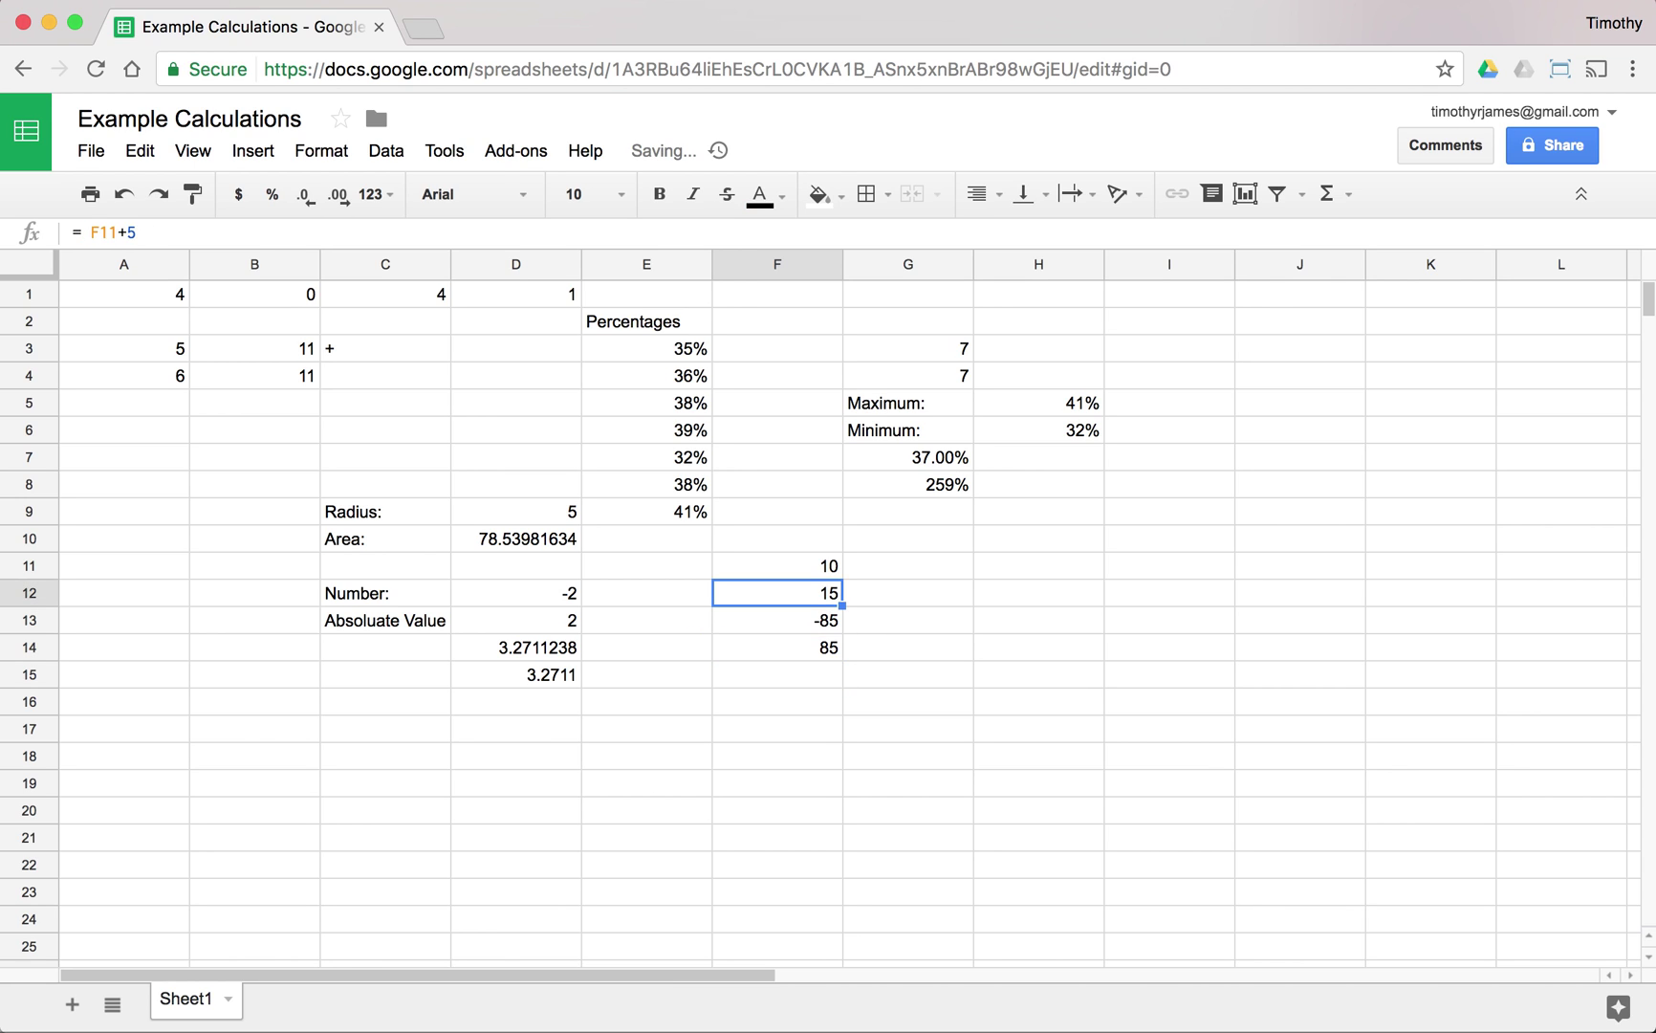
{"action": "key", "text": "Down"}
{"action": "key", "text": "Down"}
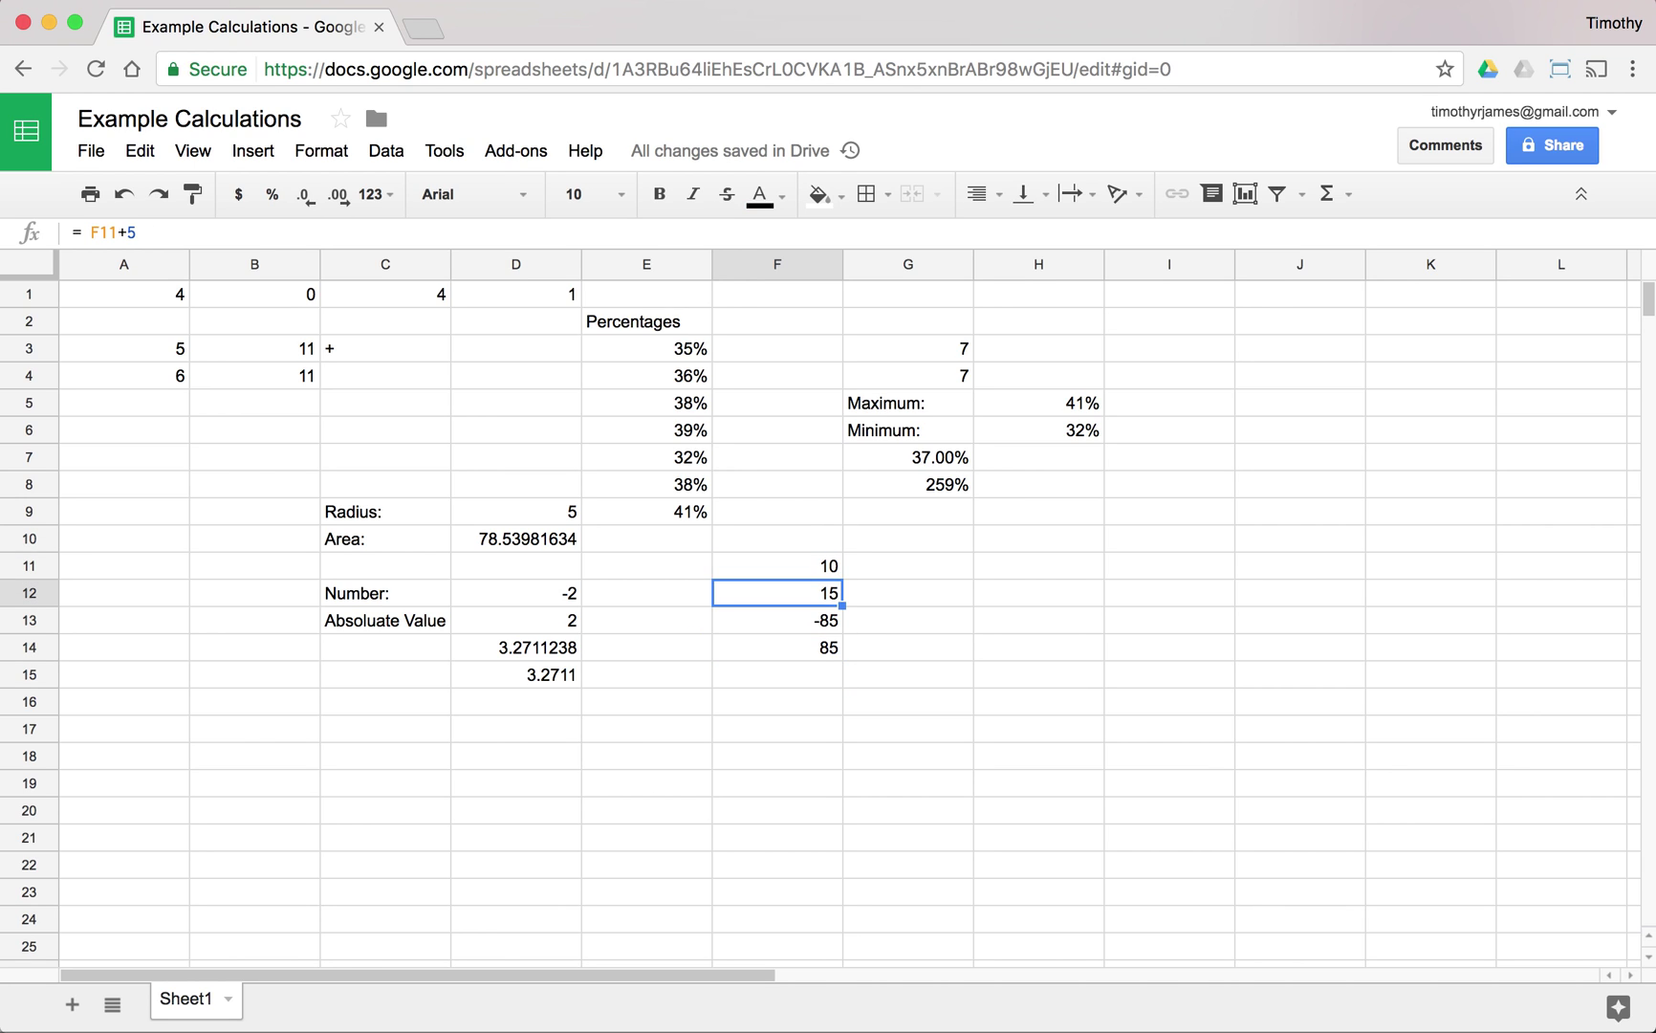